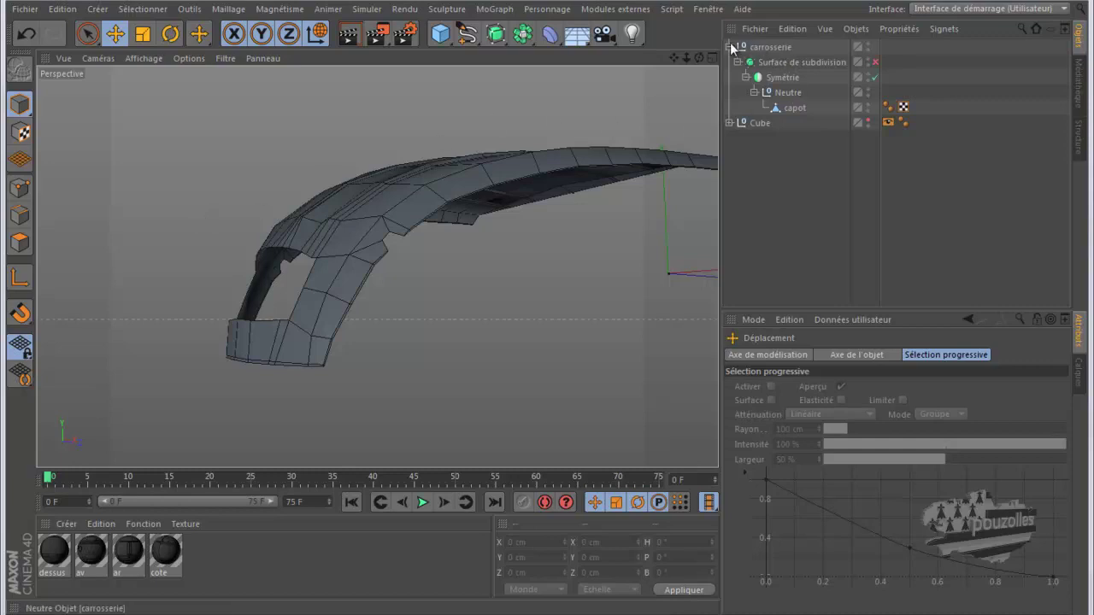
# Review the carrosserie hierarchy: subdivision surface, symmetry, Neutre null and capot mesh
pyautogui.click(784, 48)
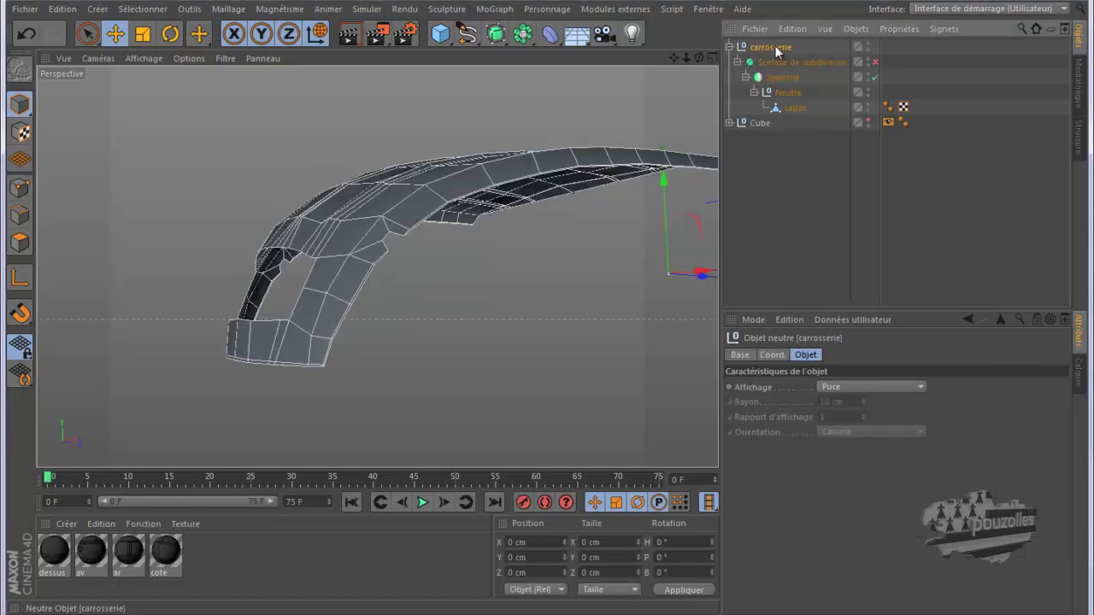
pyautogui.click(783, 63)
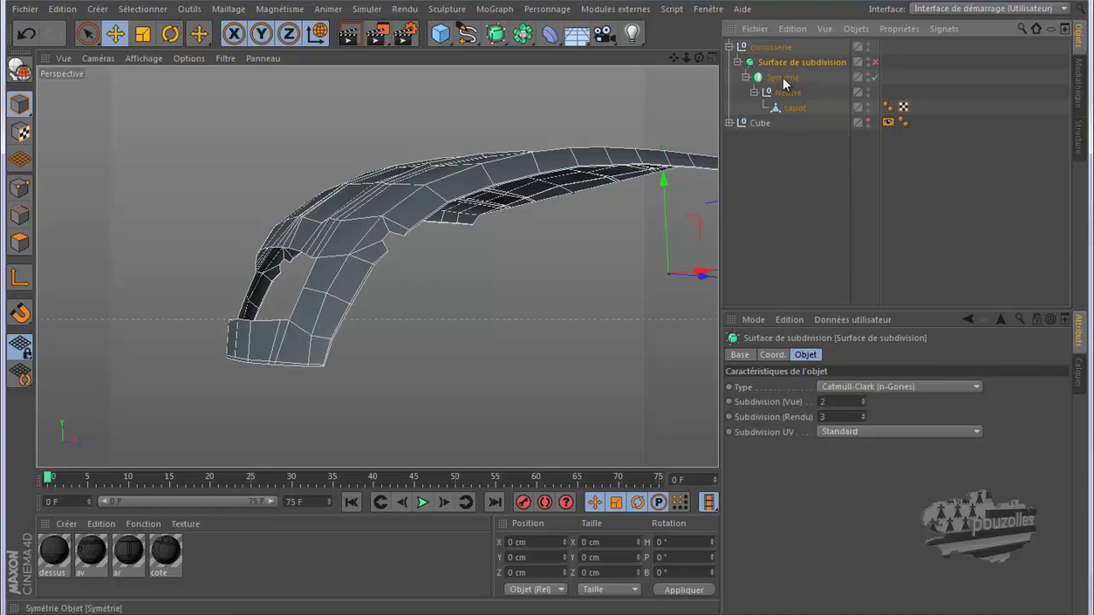
pyautogui.click(783, 78)
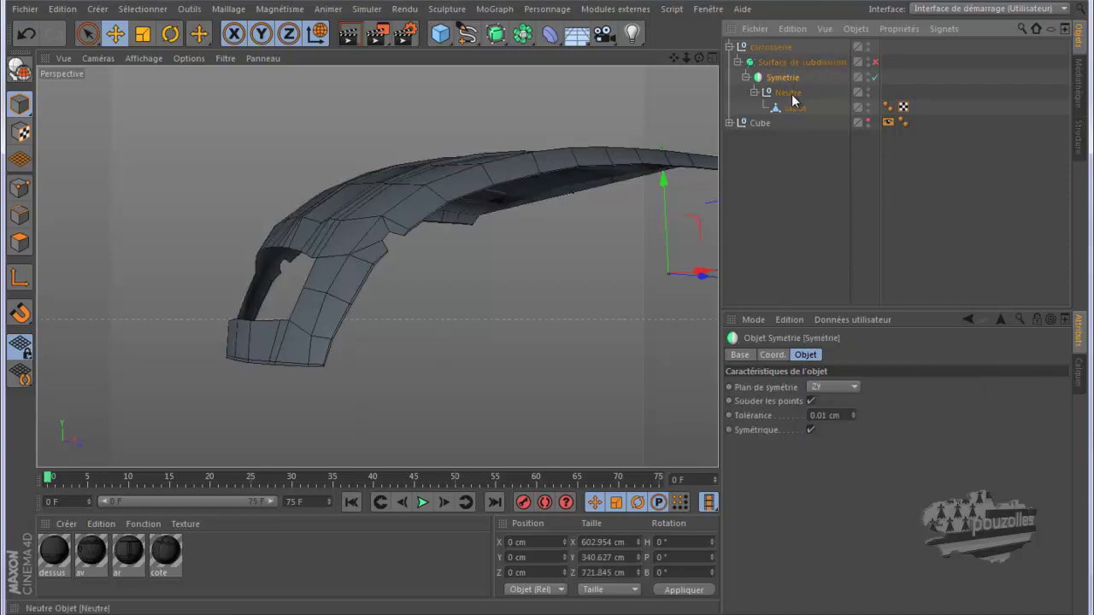
pyautogui.click(788, 93)
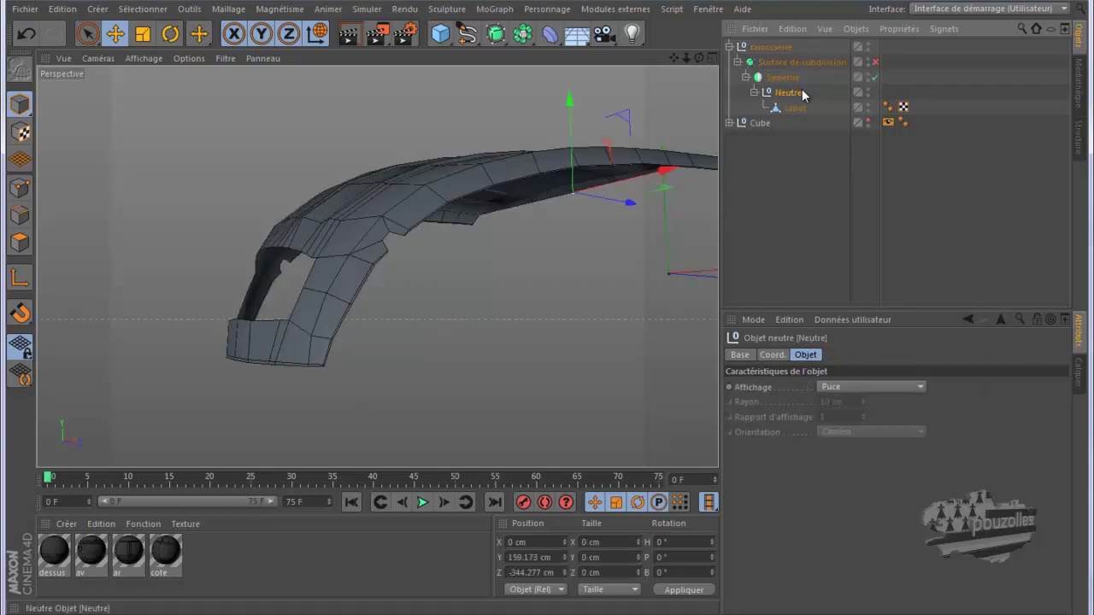
pyautogui.click(794, 109)
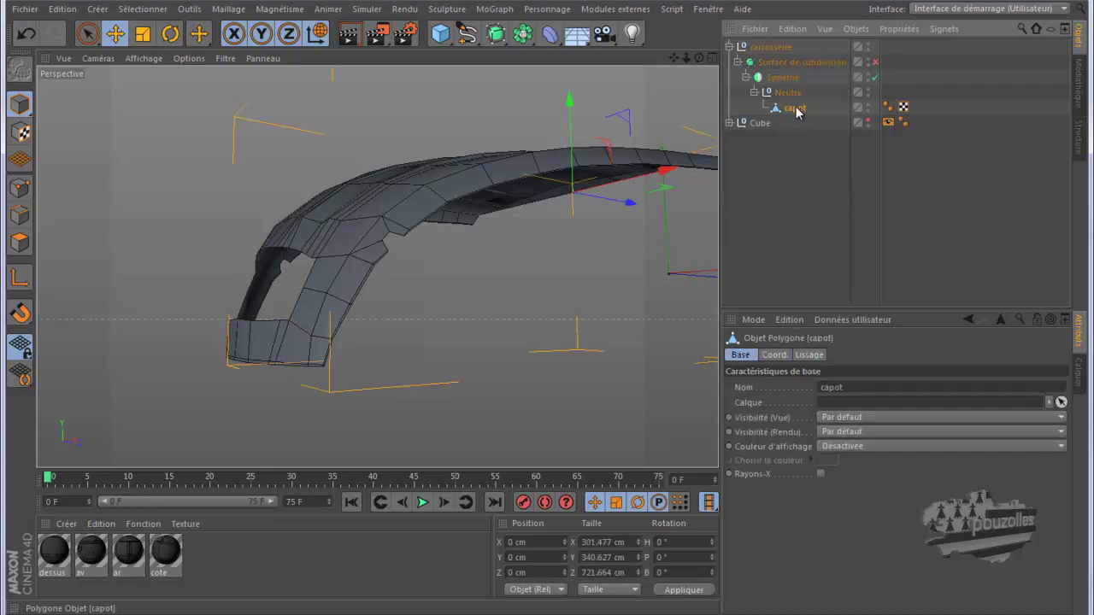
pyautogui.click(789, 93)
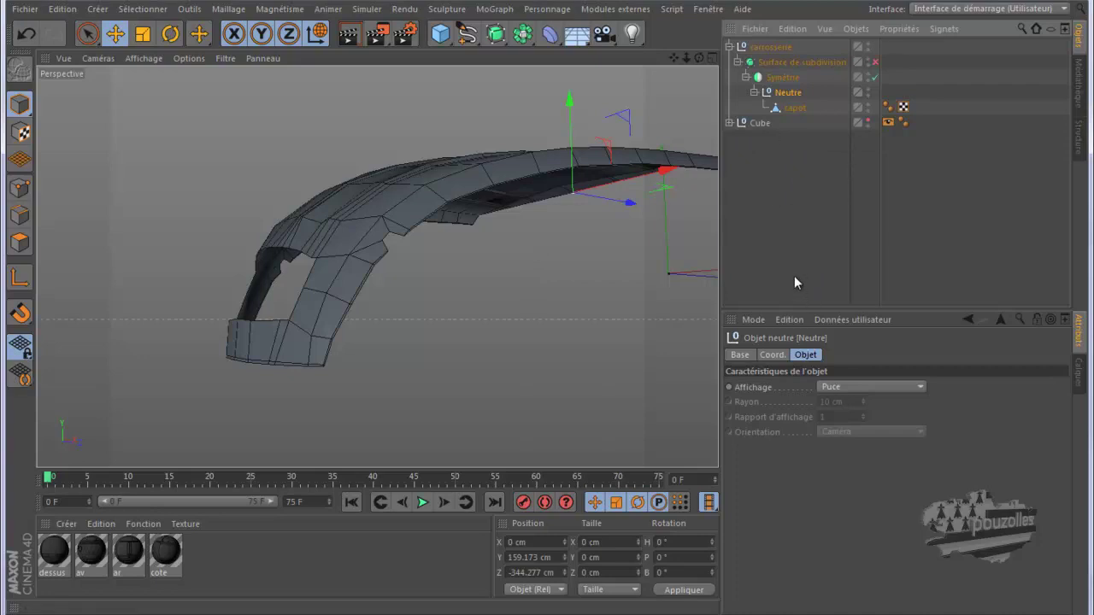
# Select the capot mesh in Points mode with the Knife tool (K) active
pyautogui.click(790, 108)
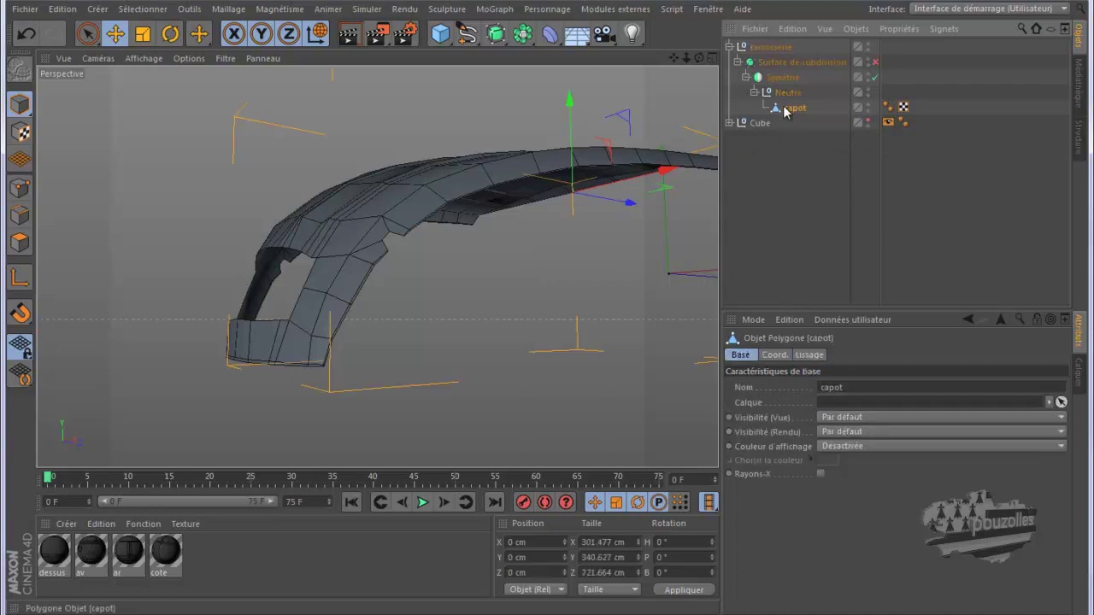
pyautogui.scroll(2, 320, 376)
pyautogui.scroll(1, 329, 370)
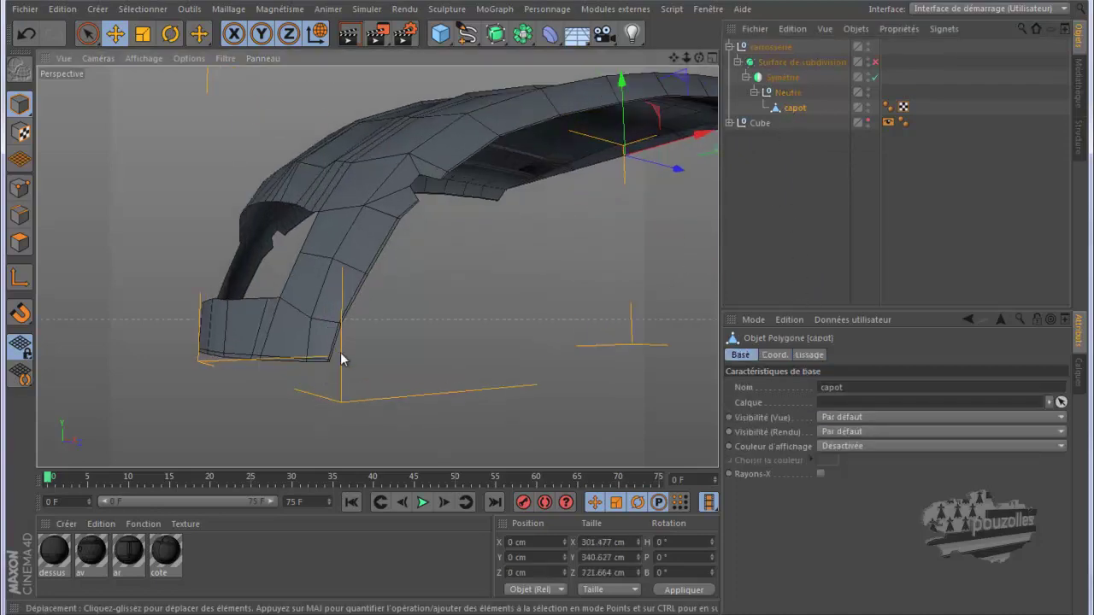
pyautogui.scroll(2, 340, 357)
pyautogui.scroll(2, 340, 356)
pyautogui.scroll(2, 340, 353)
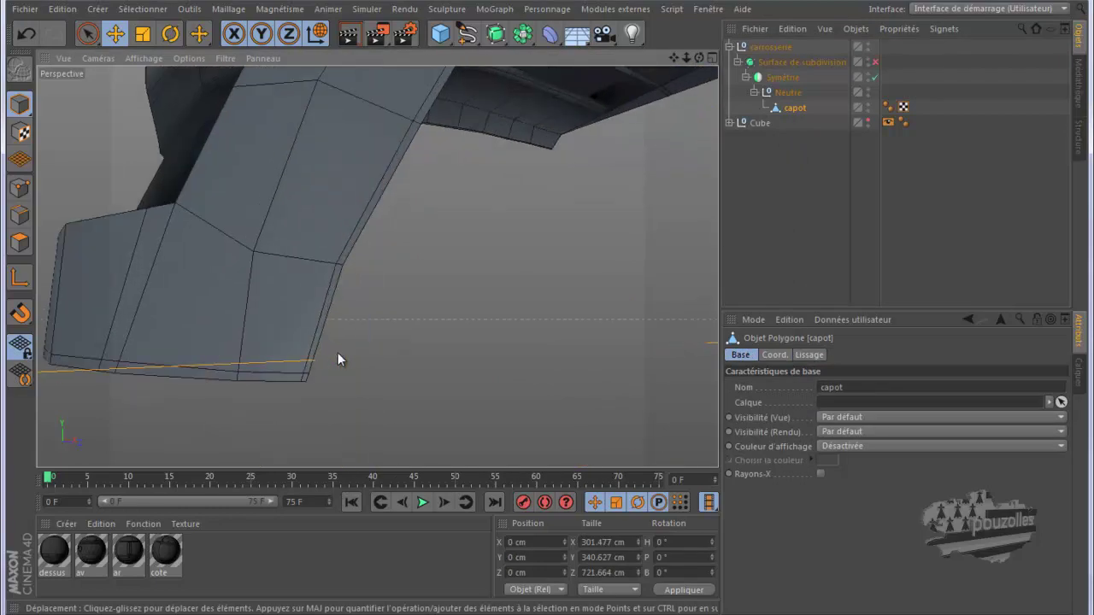
pyautogui.click(19, 188)
pyautogui.press('k')
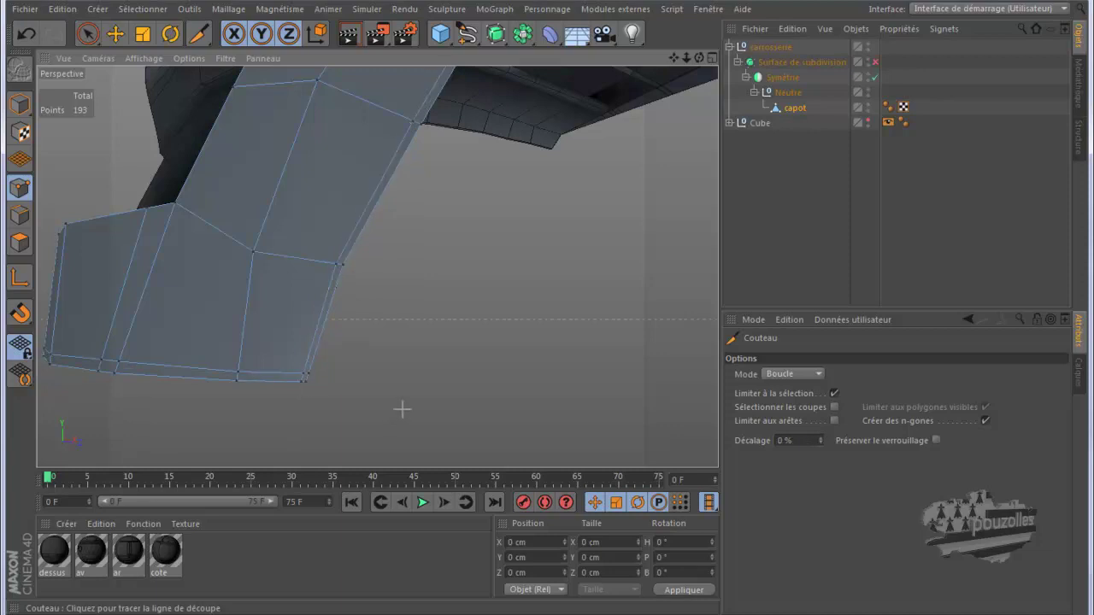
# Enable the Subdivision Surface and render a preview of the capot's lower front corner
pyautogui.click(875, 61)
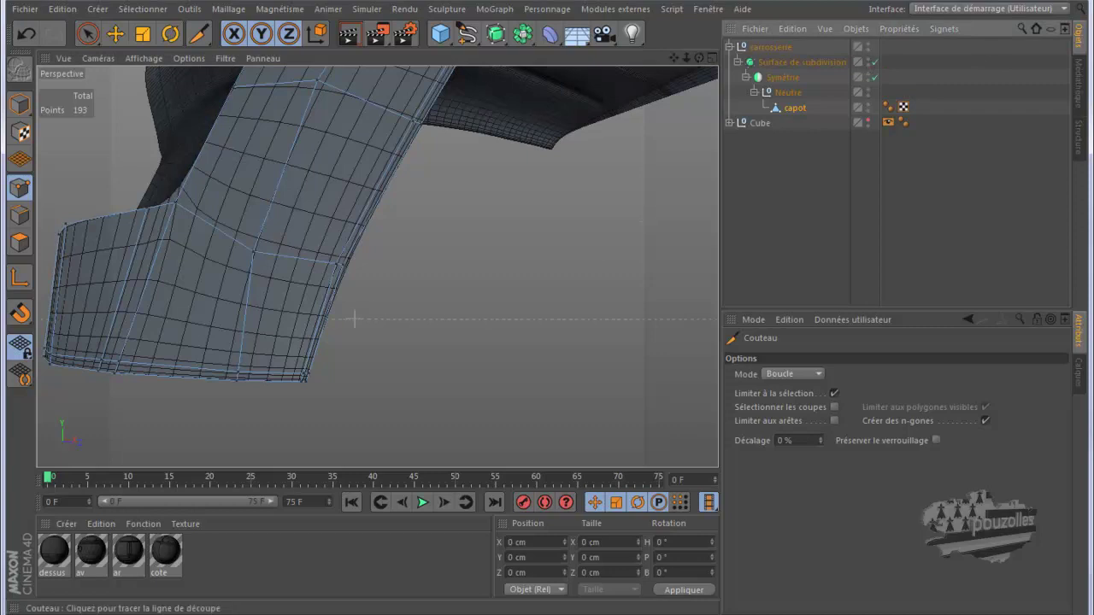
pyautogui.scroll(2, 296, 319)
pyautogui.scroll(1, 295, 320)
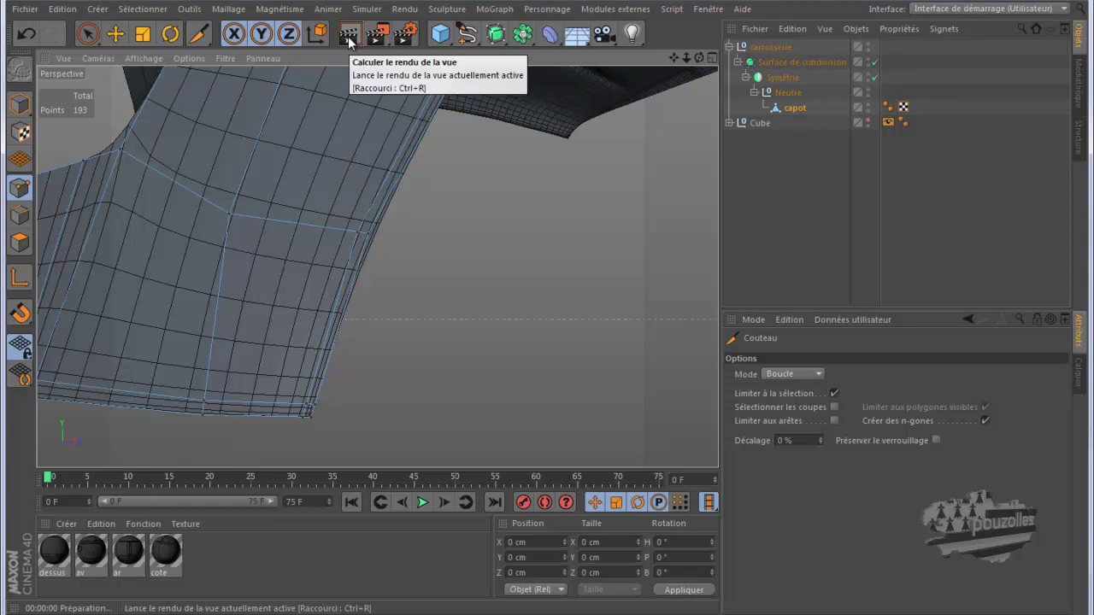
pyautogui.click(348, 35)
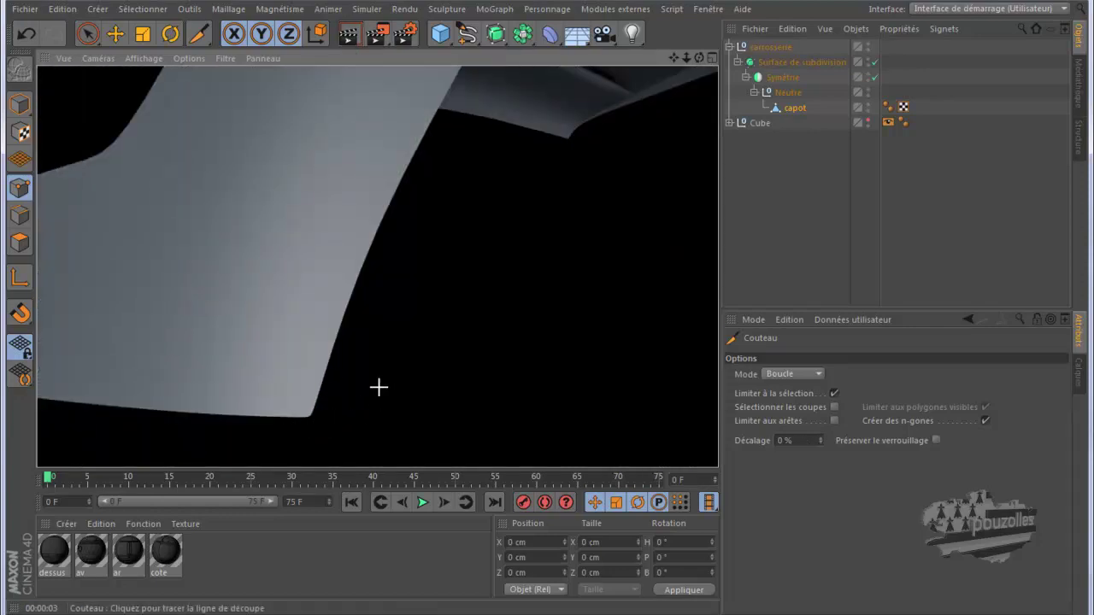
pyautogui.click(788, 110)
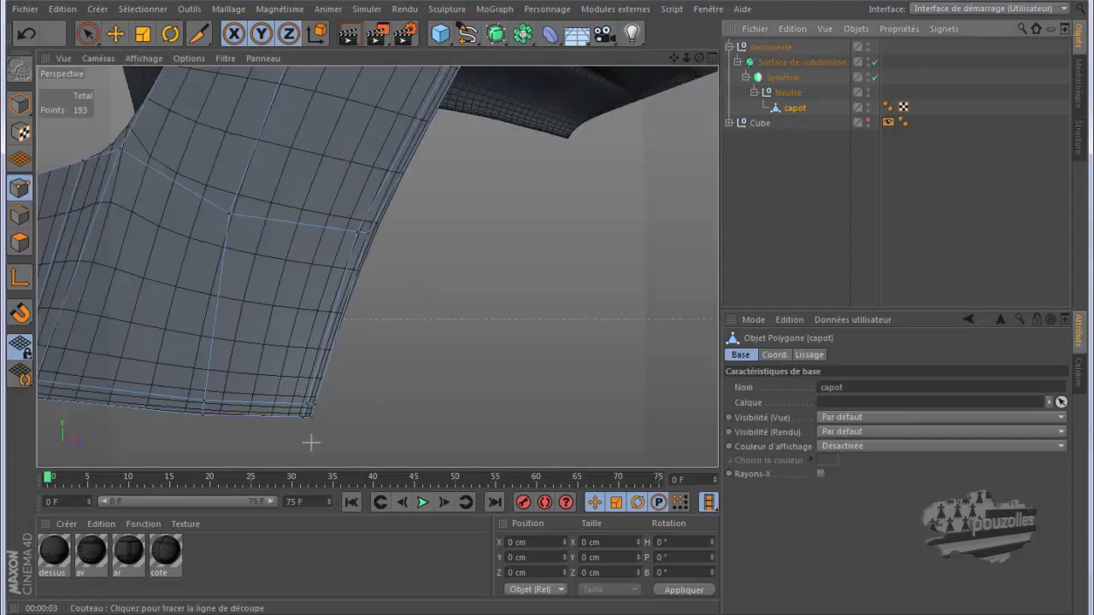
# With subdivision off, use Glissement to slide the capot's lower corner point along its edge
pyautogui.click(874, 61)
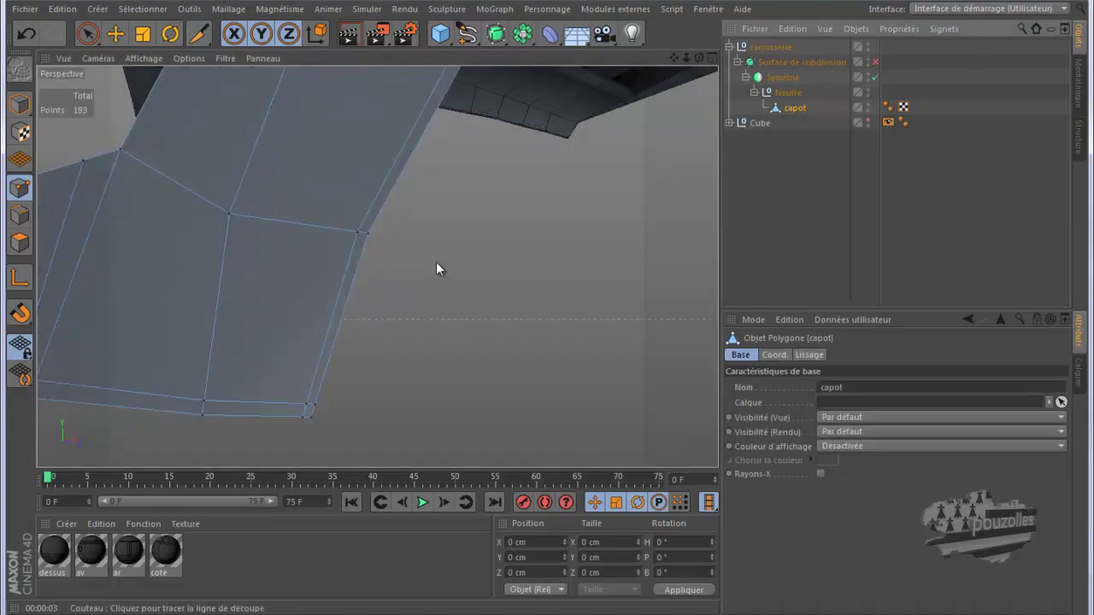
pyautogui.rightClick(436, 261)
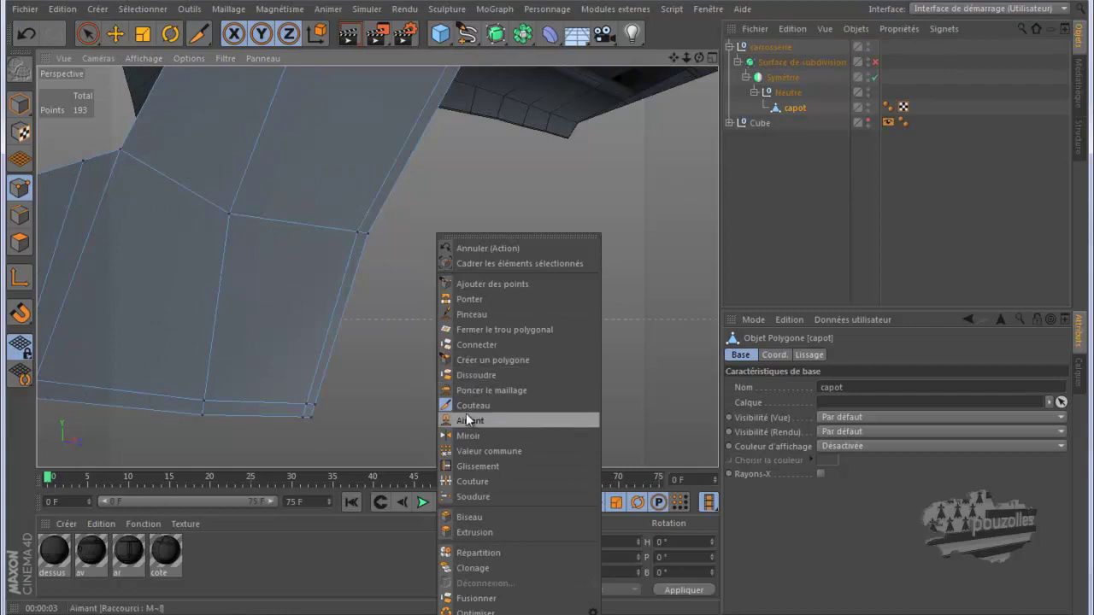
pyautogui.click(468, 466)
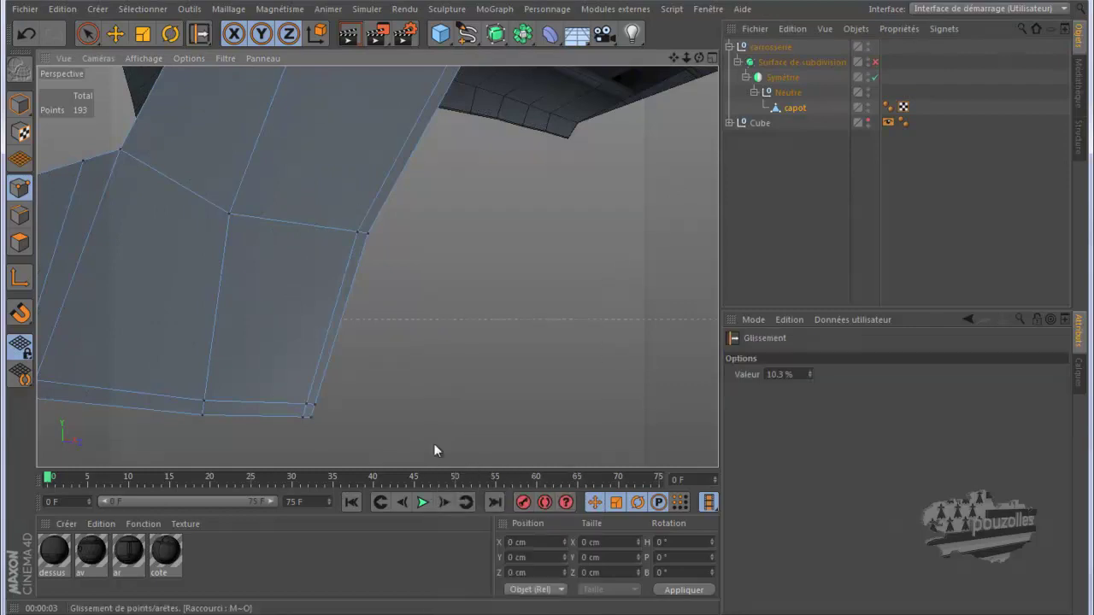
pyautogui.click(316, 402)
pyautogui.moveTo(316, 403); pyautogui.dragTo(298, 420)
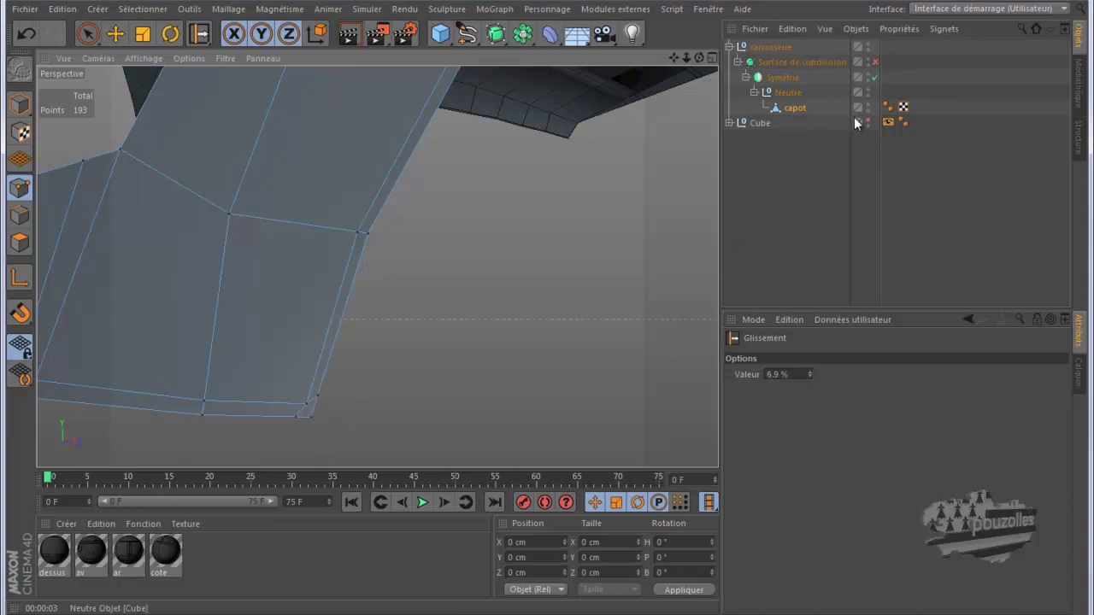
# Re-enable the Subdivision Surface and zoom in and out to check the tightened corner
pyautogui.click(875, 61)
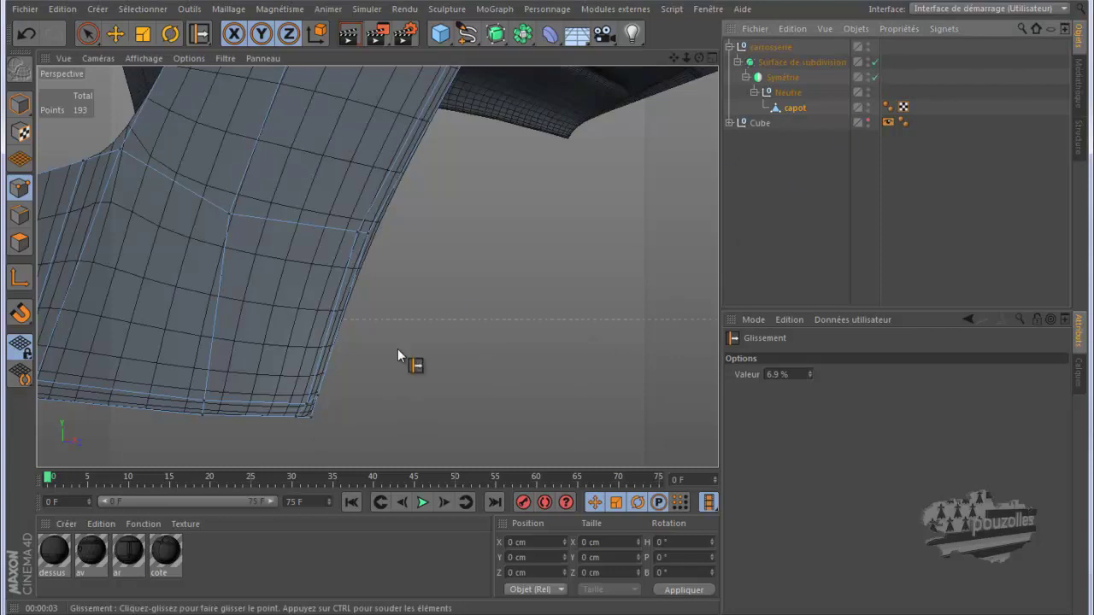
pyautogui.scroll(2, 300, 426)
pyautogui.scroll(2, 299, 426)
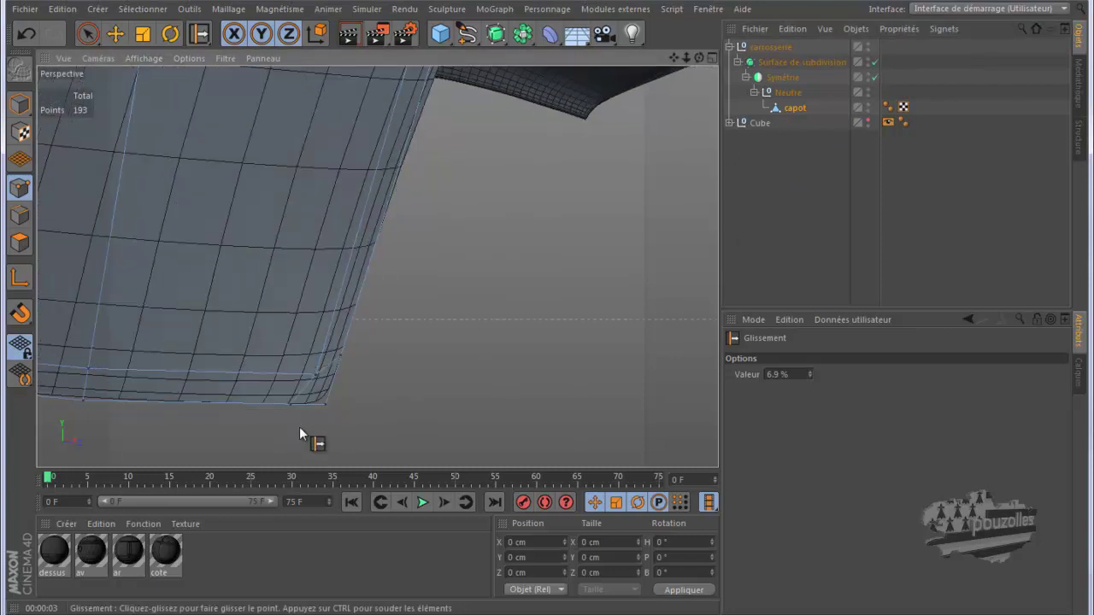
pyautogui.scroll(2, 299, 427)
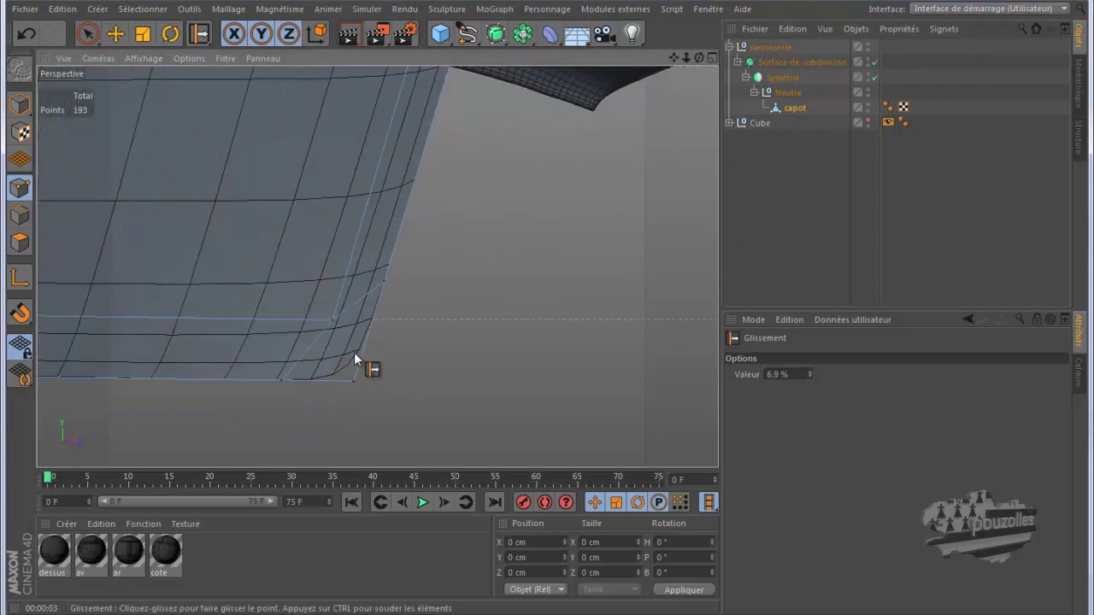
pyautogui.scroll(1, 379, 388)
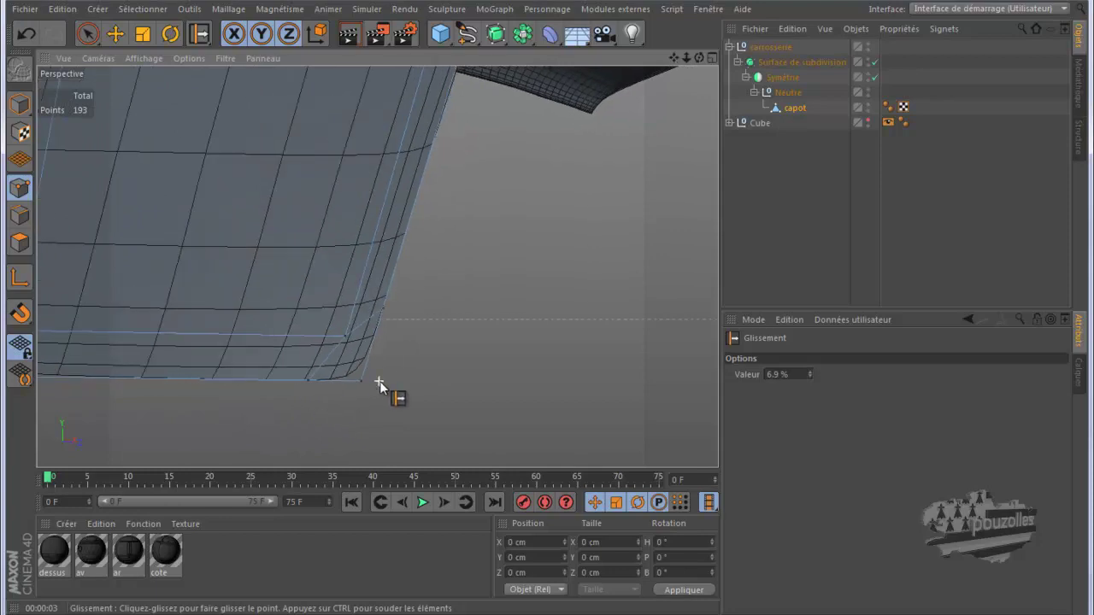
pyautogui.scroll(1, 380, 387)
pyautogui.scroll(1, 379, 387)
pyautogui.scroll(-1, 380, 388)
pyautogui.scroll(-1, 380, 389)
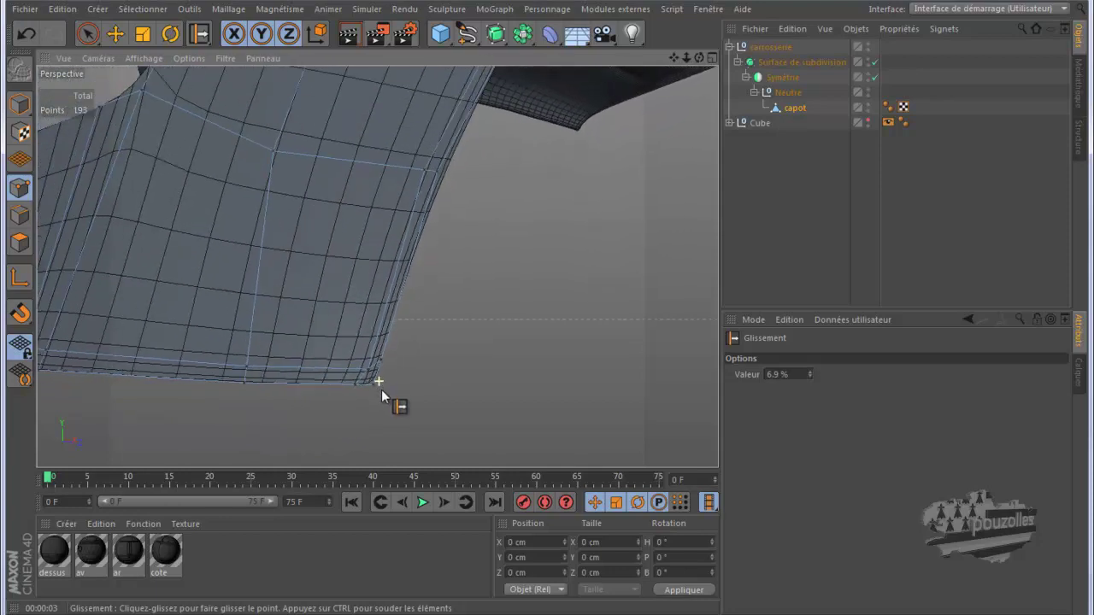
pyautogui.scroll(-1, 381, 390)
pyautogui.scroll(-1, 381, 389)
pyautogui.scroll(-1, 381, 390)
pyautogui.scroll(-1, 381, 389)
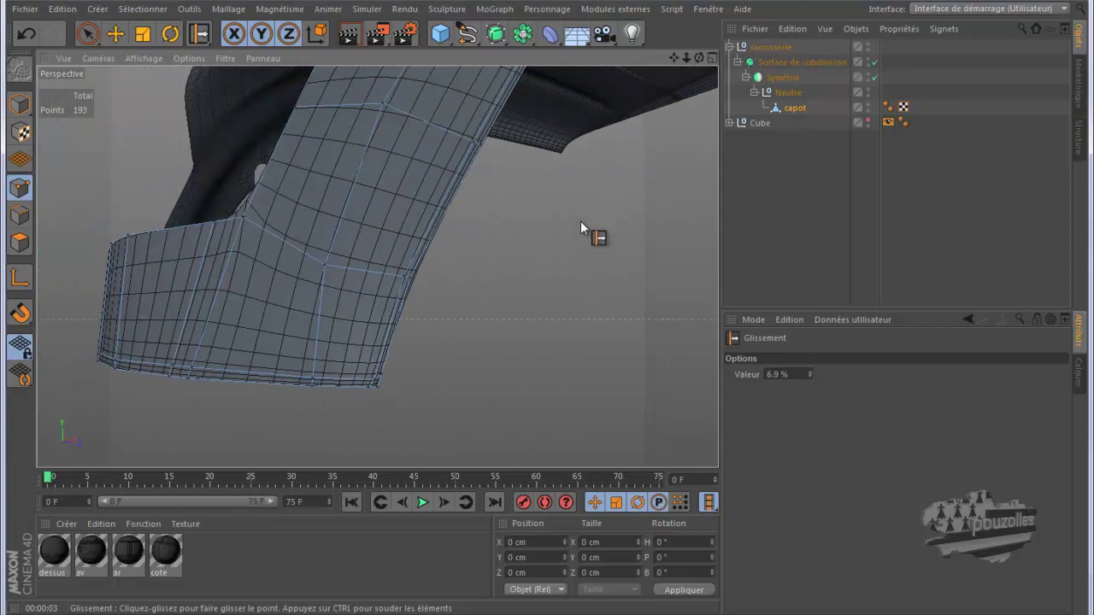
# Turn off subdivision to show the capot's polygon cage and activate Loop Selection
pyautogui.click(116, 36)
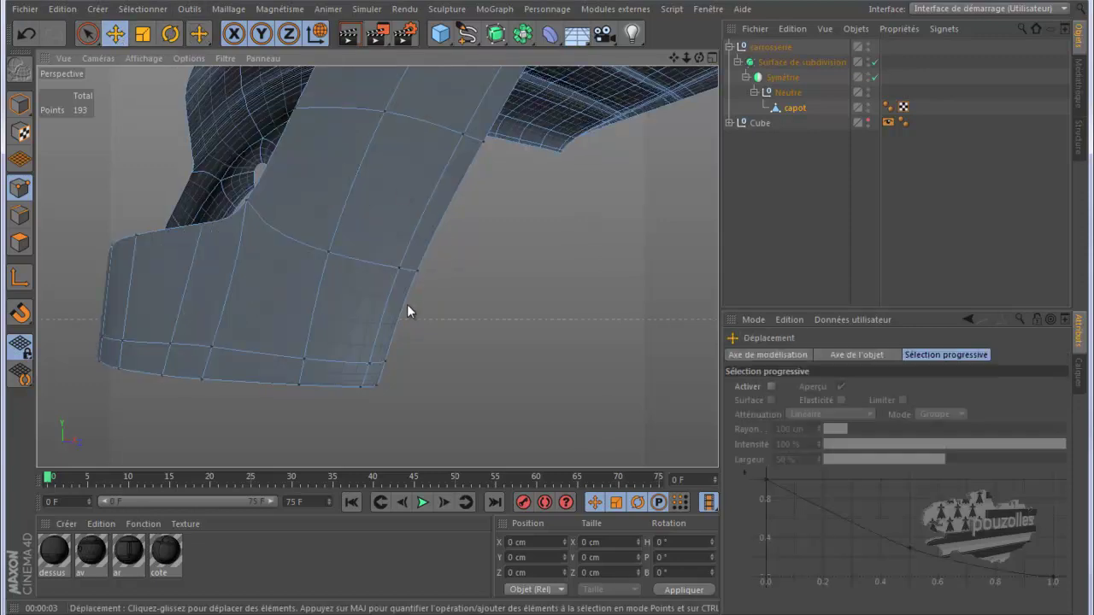
pyautogui.moveTo(490, 241)
pyautogui.keyDown('alt'); pyautogui.mouseDown()
pyautogui.moveTo(395, 420)
pyautogui.moveTo(373, 428)
pyautogui.moveTo(319, 412)
pyautogui.mouseUp(); pyautogui.keyUp('alt')
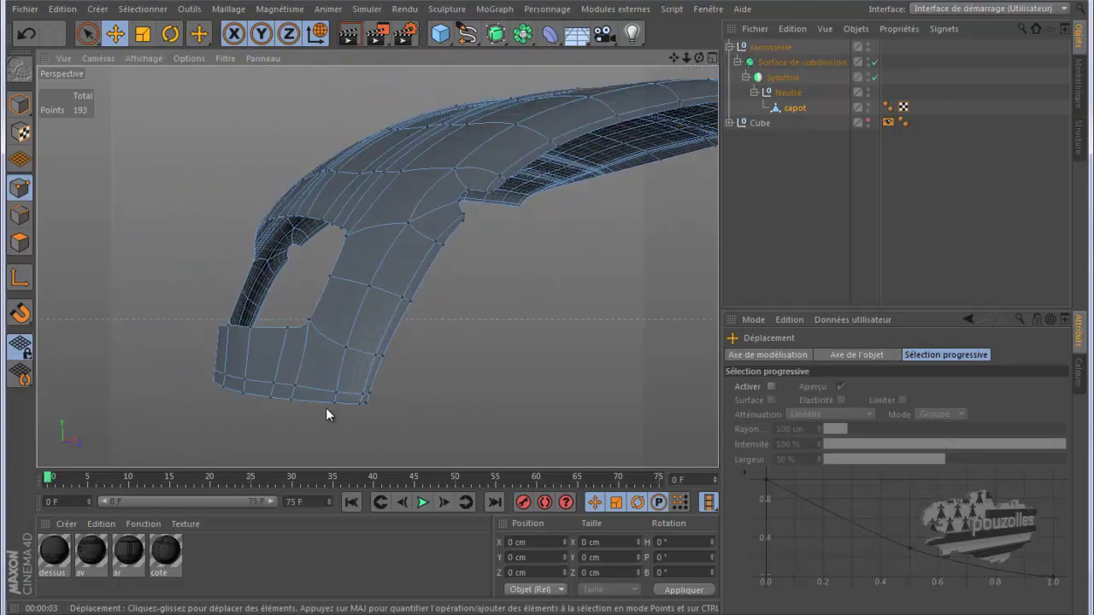
pyautogui.click(873, 62)
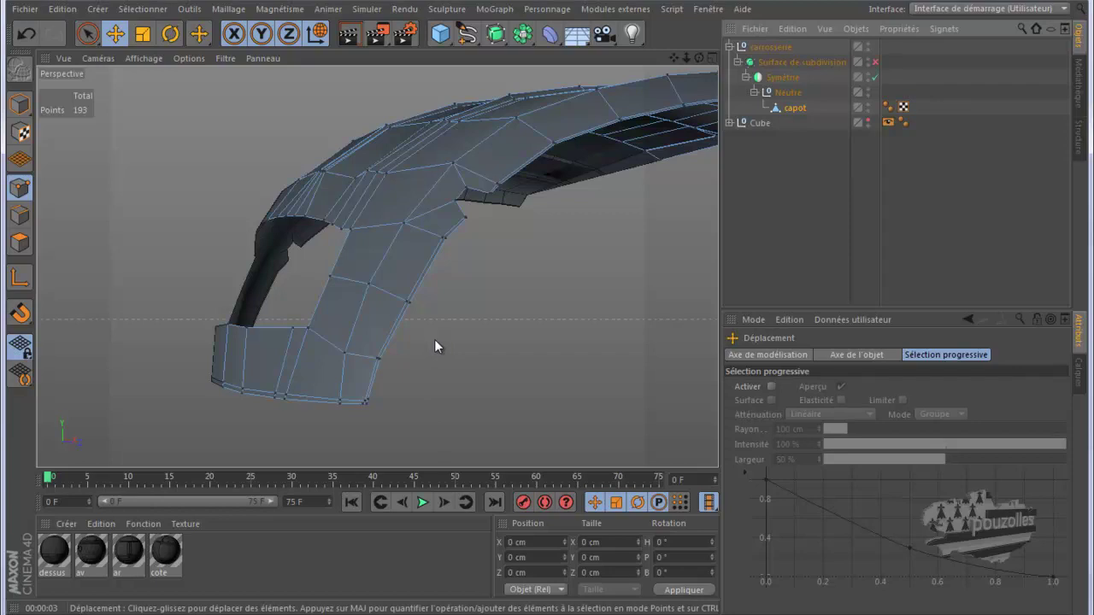
pyautogui.press('u')
pyautogui.press('l')
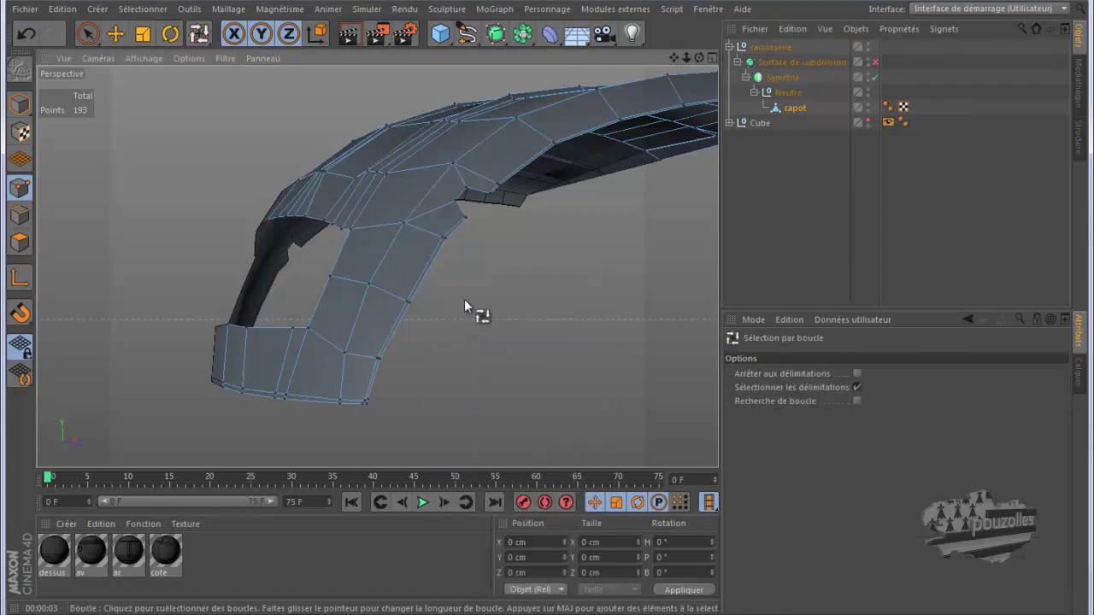
pyautogui.press('u')
pyautogui.press('l')
pyautogui.press('l')
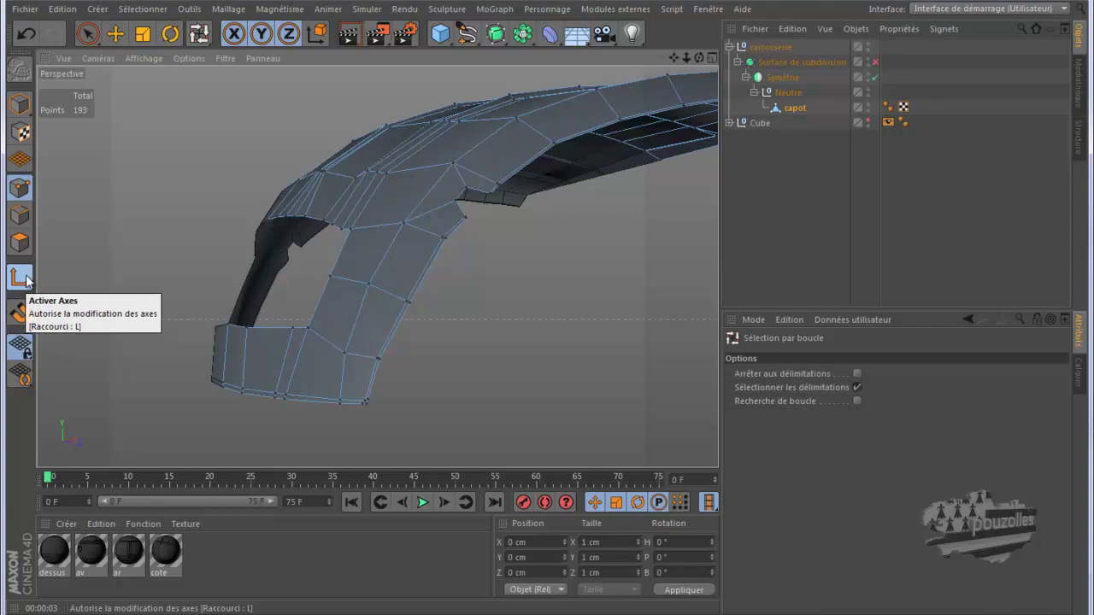
# Disable Axis mode, enable 'Sélectionner les délimitations' and select the hood's 66-edge border loop
pyautogui.press('l')
pyautogui.rightClick(139, 268)
pyautogui.press('Escape')
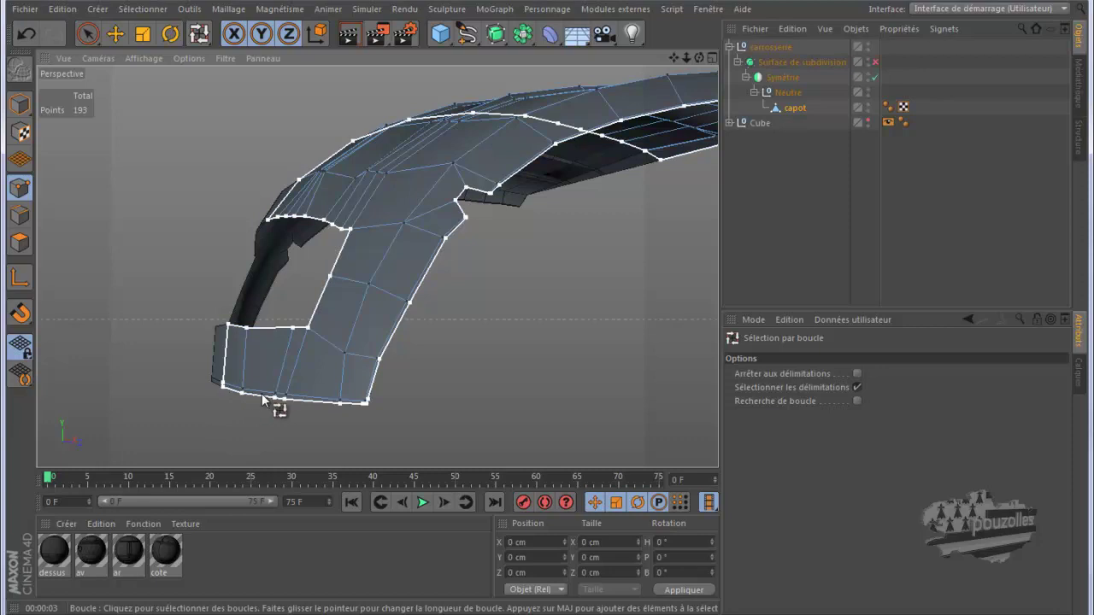
pyautogui.click(858, 387)
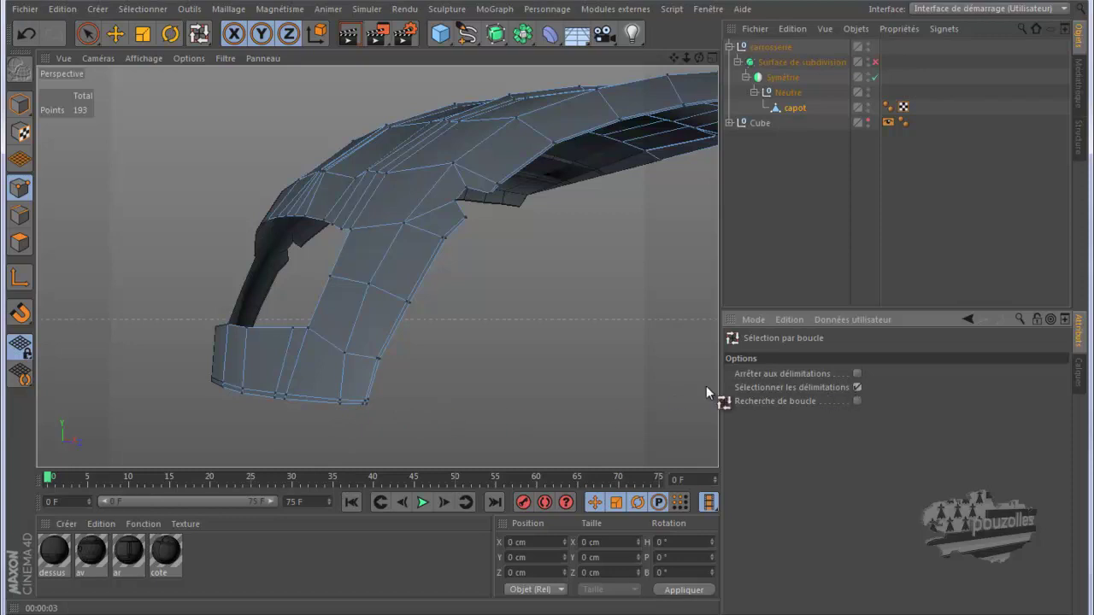
pyautogui.click(351, 404)
pyautogui.click(351, 404)
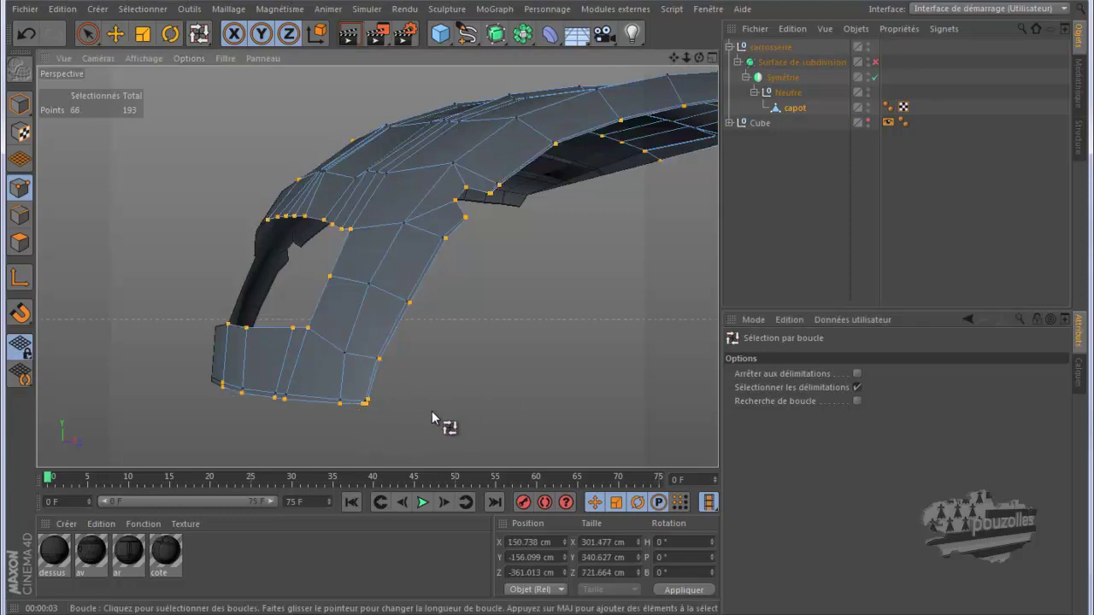
pyautogui.click(462, 386)
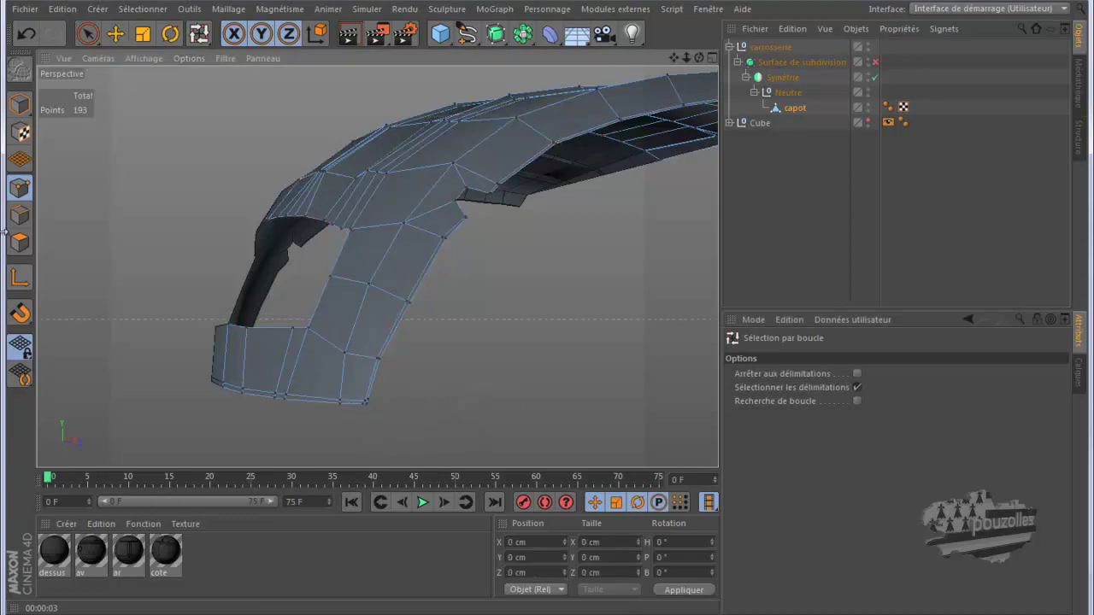
pyautogui.click(16, 209)
pyautogui.click(303, 398)
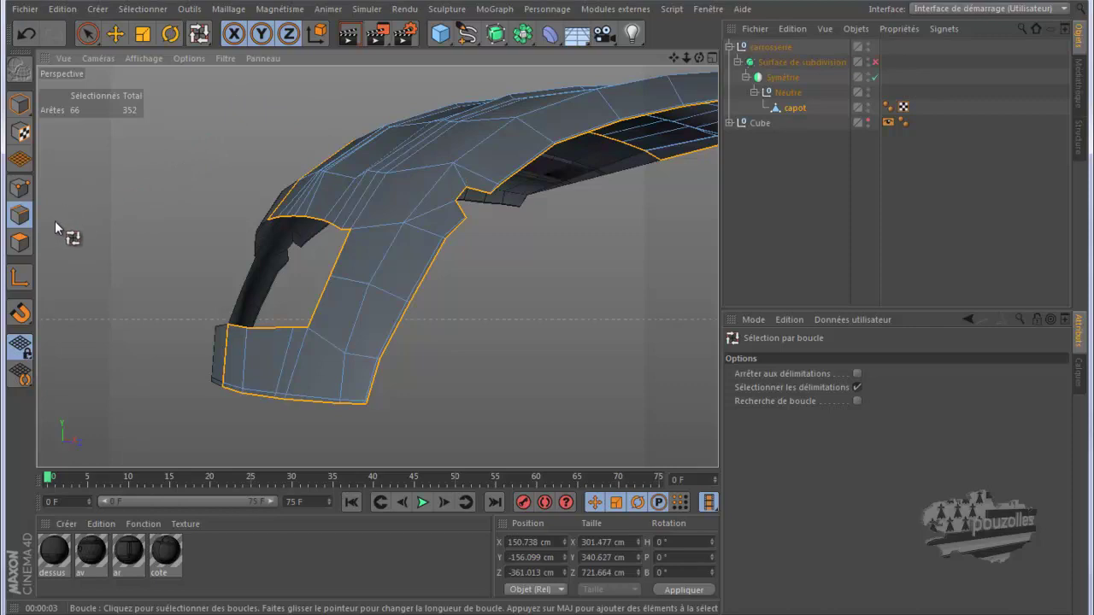
# With Live Selection, deselect the border edges at the hood's lower front corner
pyautogui.click(89, 35)
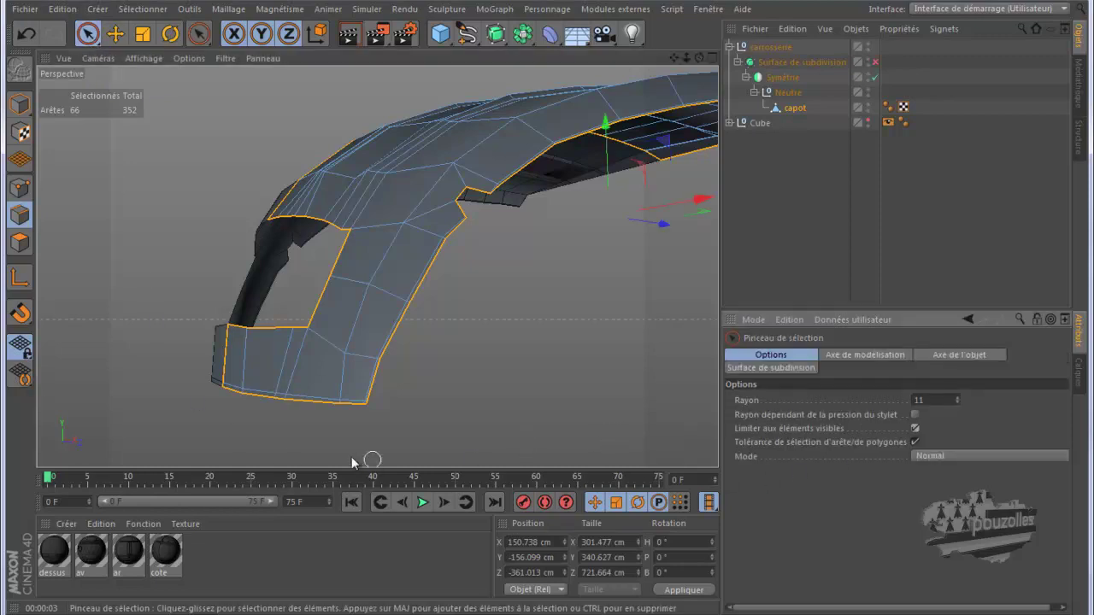
pyautogui.scroll(3, 248, 427)
pyautogui.scroll(3, 248, 427)
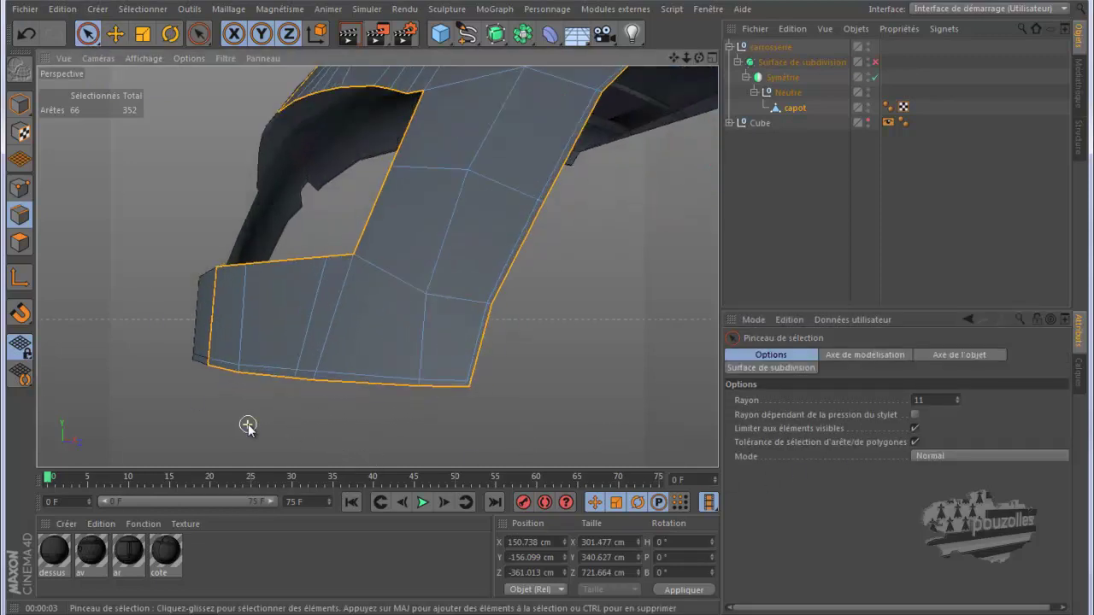
pyautogui.click(213, 322)
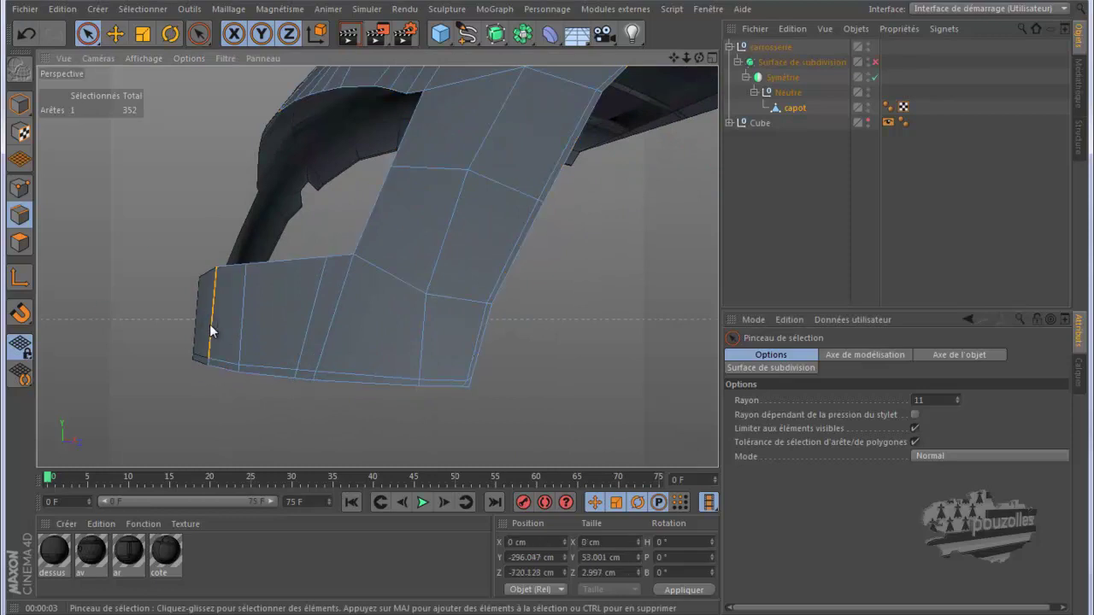
pyautogui.click(25, 33)
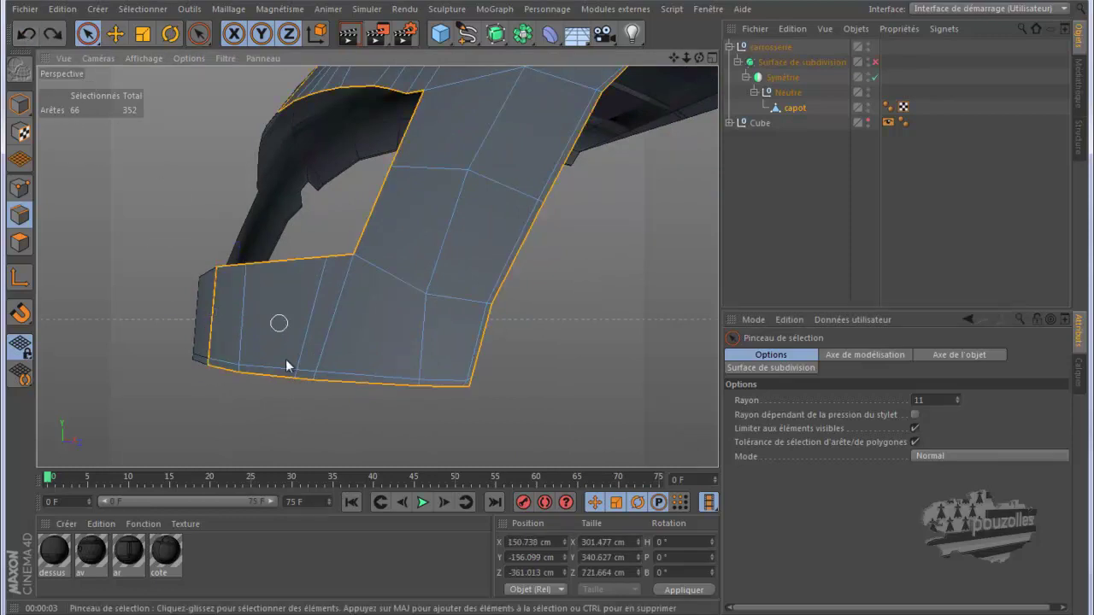
pyautogui.keyDown('ctrl'); pyautogui.click(209, 354); pyautogui.keyUp('ctrl')
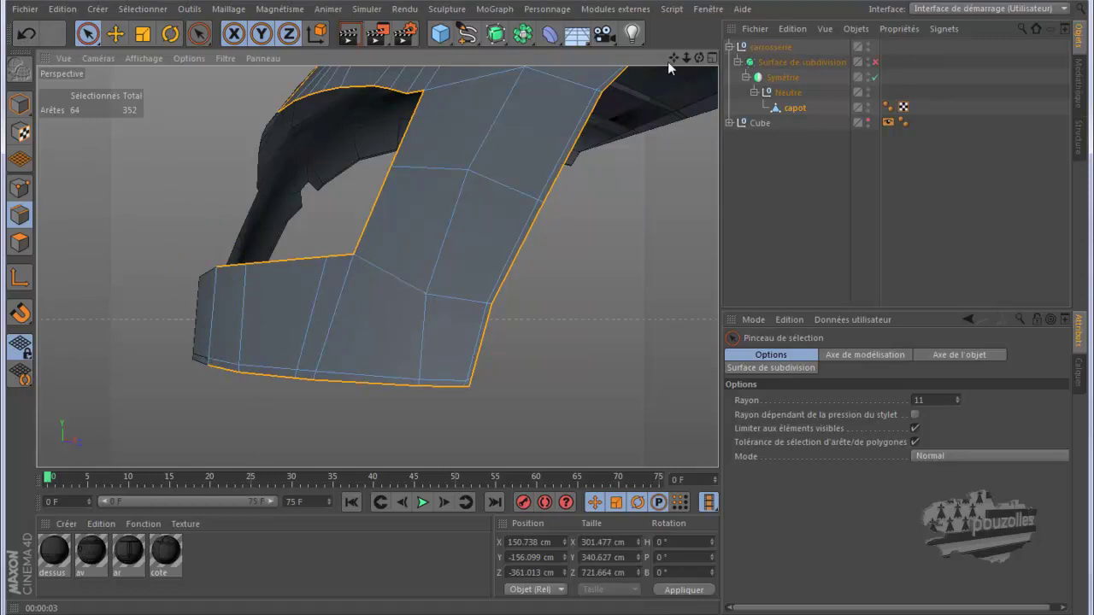
# Orbit around the hood and deselect a stray border edge near the rear
pyautogui.keyDown('alt'); pyautogui.moveTo(547, 327); pyautogui.dragTo(549, 309); pyautogui.keyUp('alt')
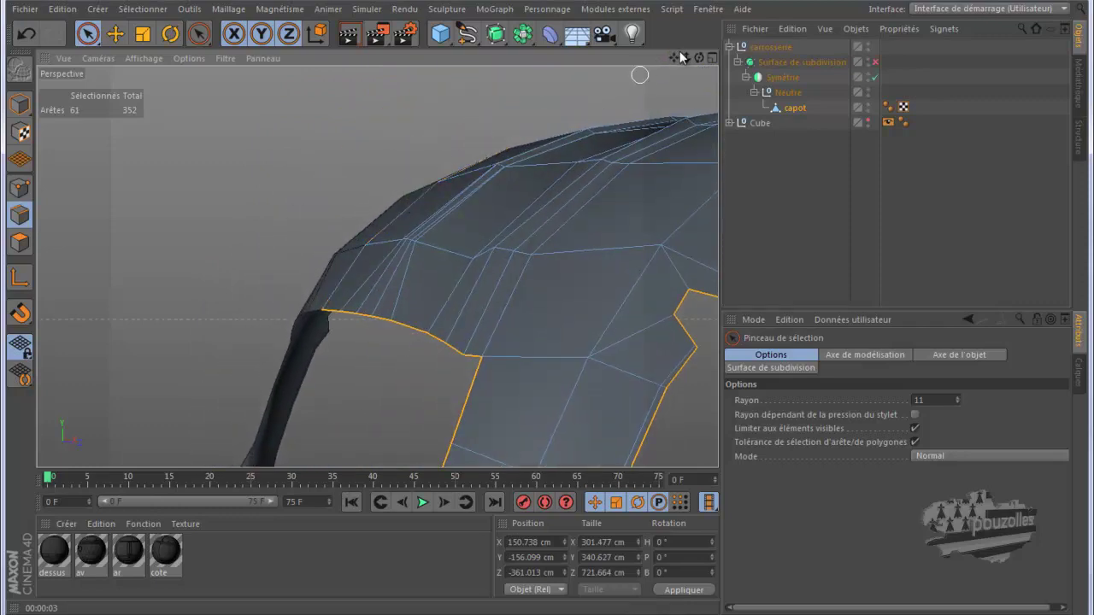
pyautogui.moveTo(537, 314)
pyautogui.keyDown('alt'); pyautogui.mouseDown()
pyautogui.moveTo(505, 326)
pyautogui.moveTo(536, 309)
pyautogui.mouseUp(); pyautogui.keyUp('alt')
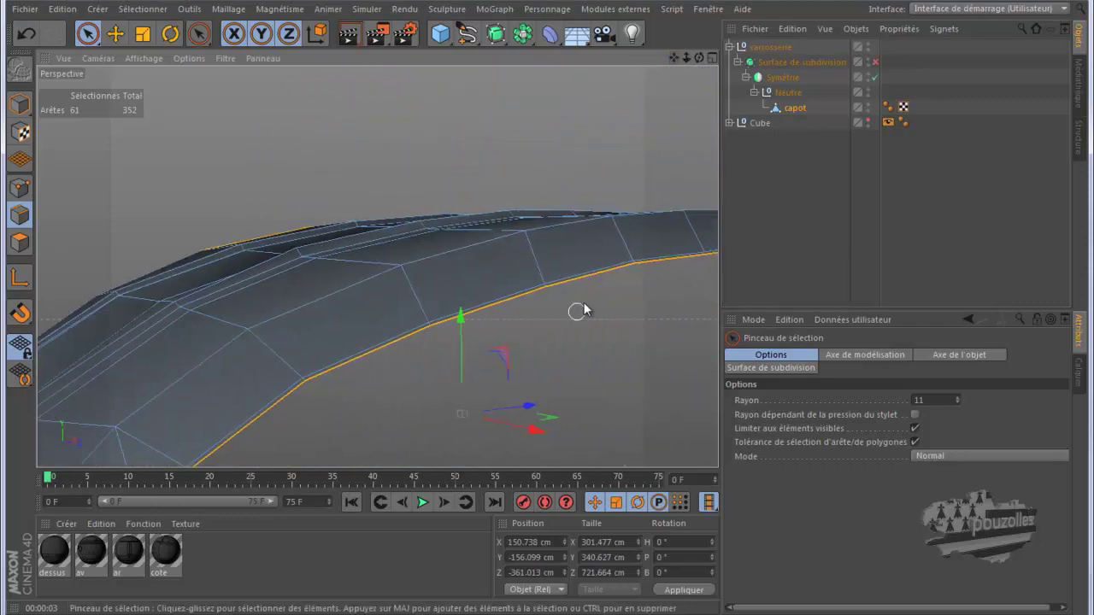
pyautogui.moveTo(702, 56)
pyautogui.mouseDown()
pyautogui.moveTo(537, 325)
pyautogui.moveTo(532, 313)
pyautogui.moveTo(621, 106)
pyautogui.mouseUp()
pyautogui.keyDown('alt'); pyautogui.moveTo(417, 180); pyautogui.dragTo(147, 275); pyautogui.keyUp('alt')
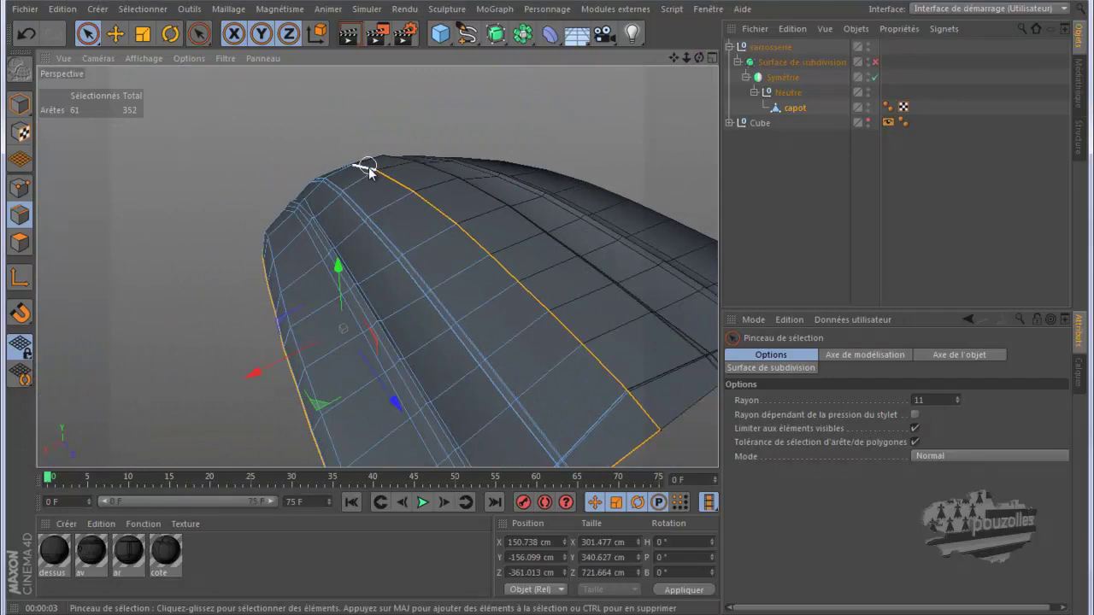
pyautogui.keyDown('ctrl'); pyautogui.click(641, 407); pyautogui.keyUp('ctrl')
pyautogui.scroll(3, 666, 459)
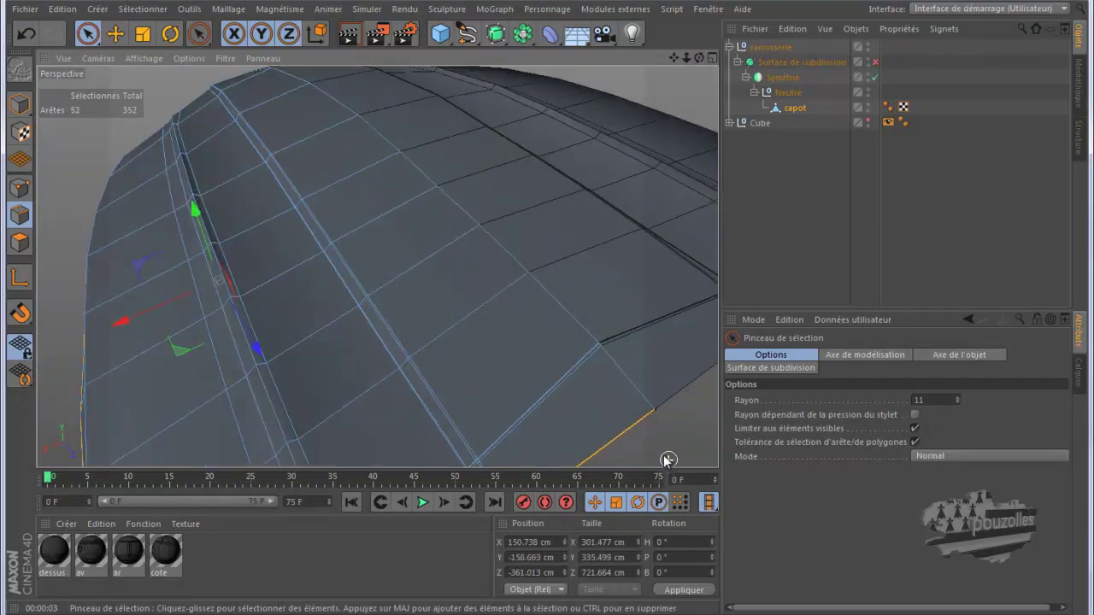
pyautogui.scroll(3, 662, 458)
pyautogui.scroll(2, 659, 453)
pyautogui.scroll(1, 647, 108)
pyautogui.scroll(1, 647, 108)
pyautogui.scroll(1, 646, 108)
pyautogui.scroll(1, 644, 106)
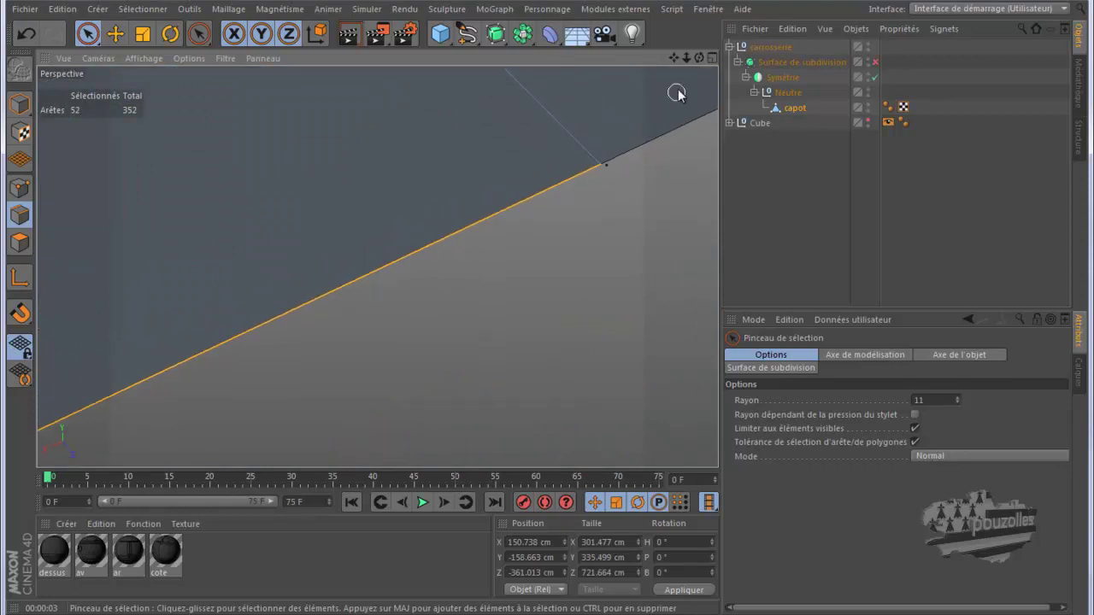
# Deselect the edges around the front opening, leaving 39 side edges selected
pyautogui.moveTo(700, 55)
pyautogui.mouseDown()
pyautogui.moveTo(545, 305)
pyautogui.moveTo(604, 290)
pyautogui.mouseUp()
pyautogui.moveTo(699, 57); pyautogui.dragTo(562, 313)
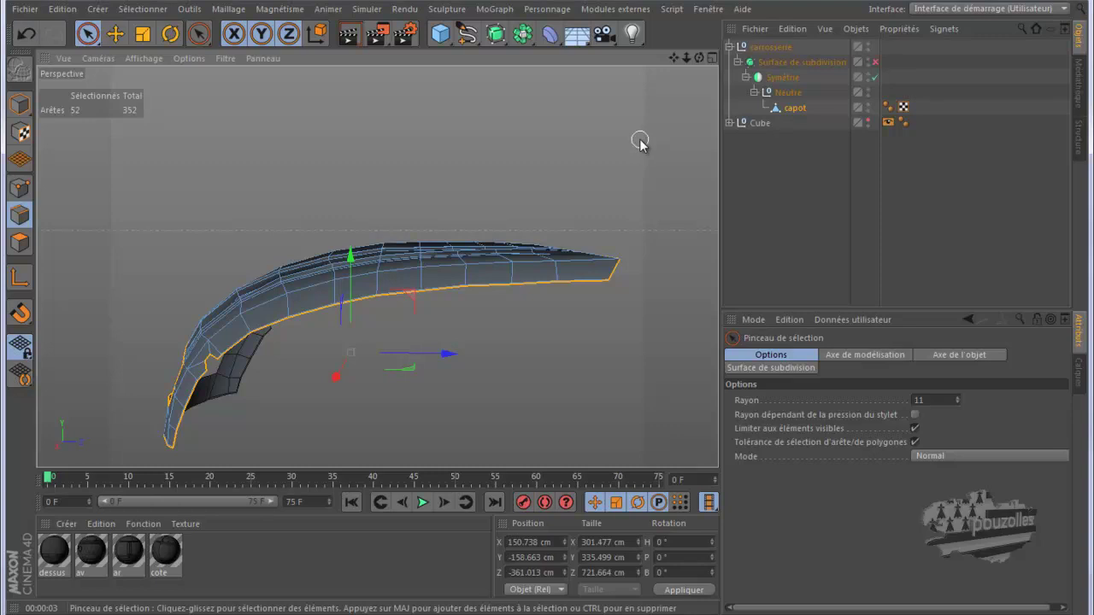
pyautogui.keyDown('alt'); pyautogui.moveTo(640, 142); pyautogui.dragTo(642, 143); pyautogui.keyUp('alt')
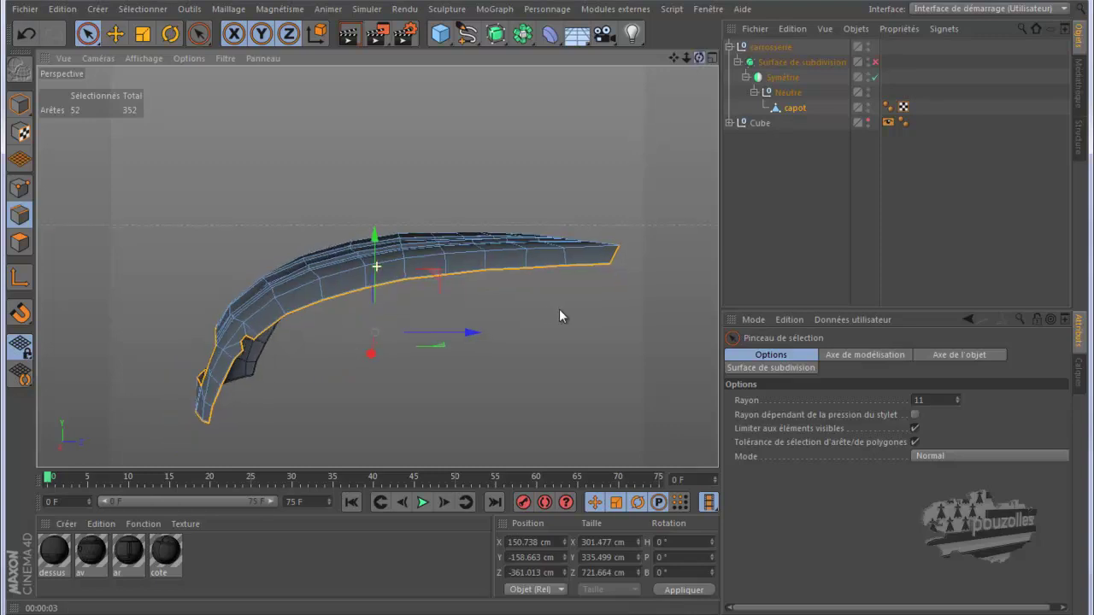
pyautogui.scroll(3, 557, 307)
pyautogui.scroll(-2, 488, 285)
pyautogui.scroll(-1, 497, 285)
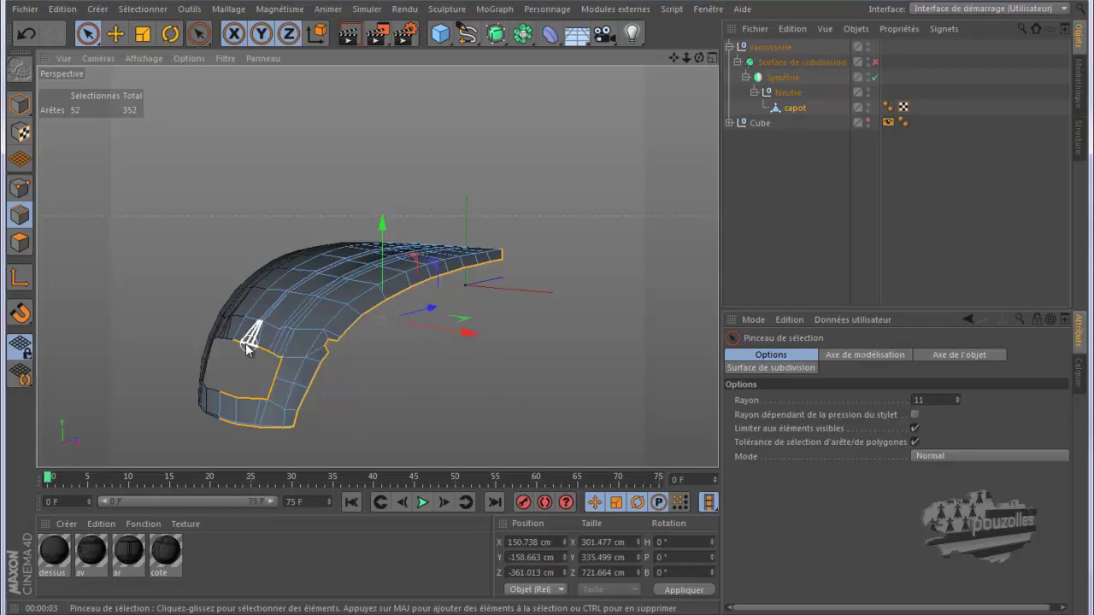
pyautogui.moveTo(238, 347)
pyautogui.keyDown('ctrl'); pyautogui.mouseDown()
pyautogui.moveTo(283, 357)
pyautogui.moveTo(276, 384)
pyautogui.moveTo(263, 398)
pyautogui.moveTo(224, 398)
pyautogui.mouseUp(); pyautogui.keyUp('ctrl')
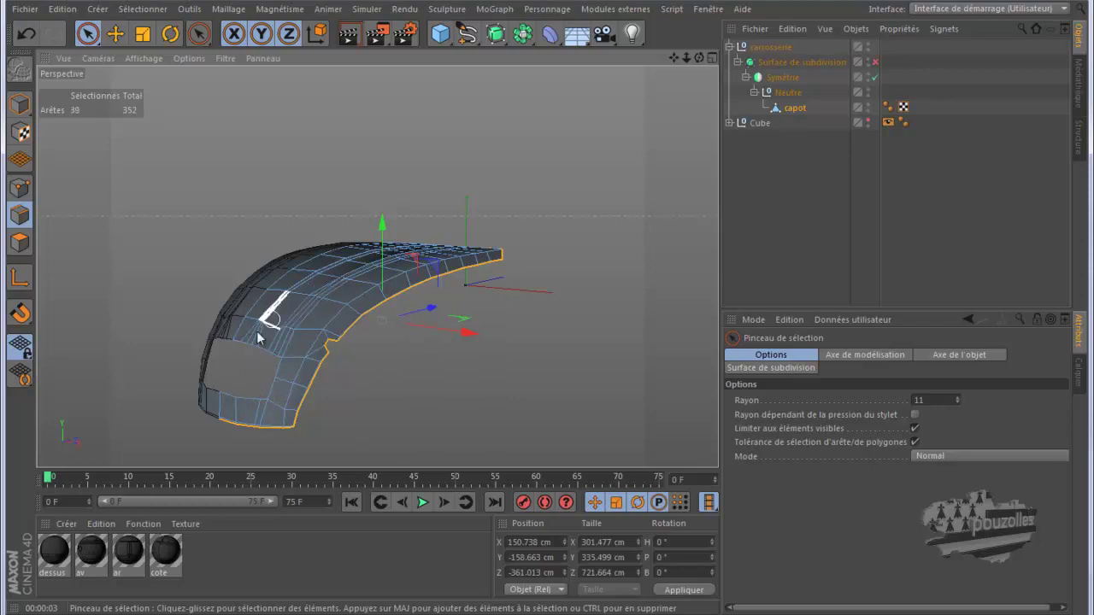
pyautogui.click(245, 355)
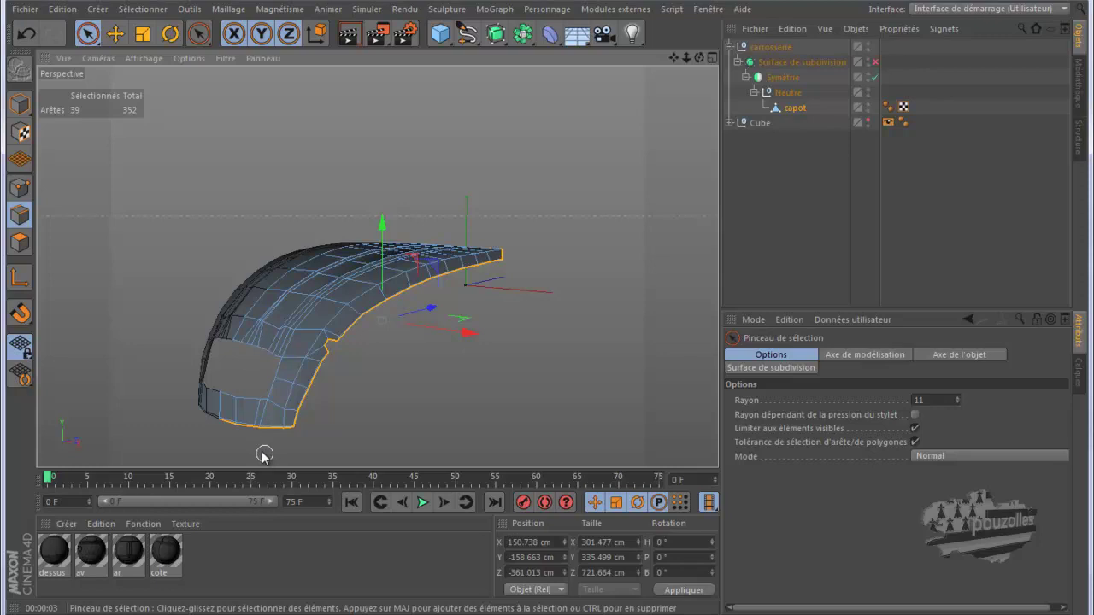
pyautogui.keyDown('alt'); pyautogui.moveTo(260, 453); pyautogui.dragTo(260, 453); pyautogui.keyUp('alt')
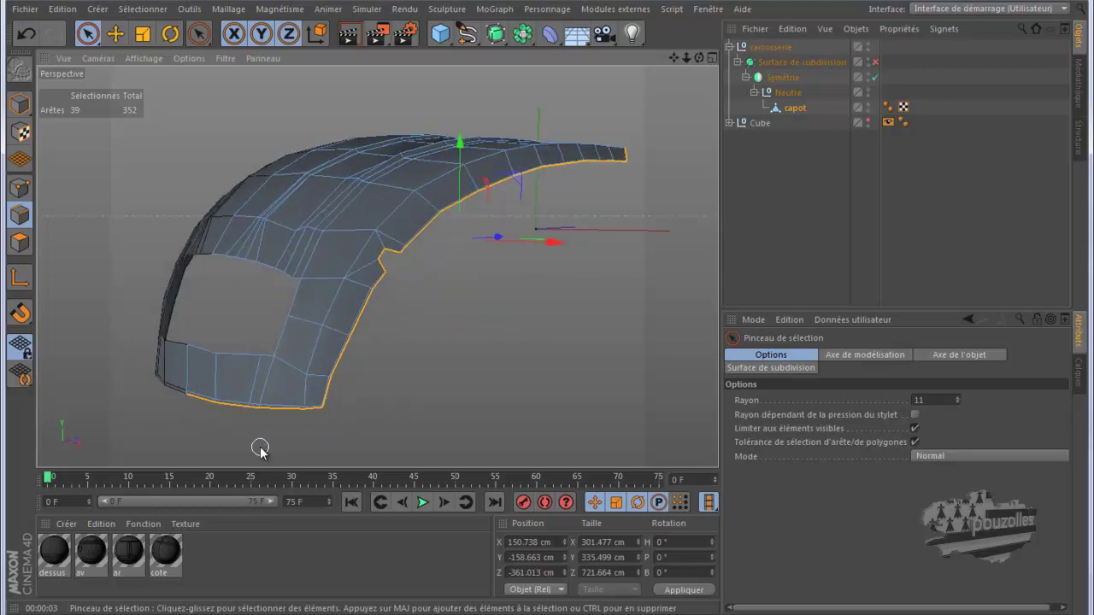
# Extrude the 39 selected edges with Décalage 0.01 cm and Angle des arêtes 90°
pyautogui.click(143, 35)
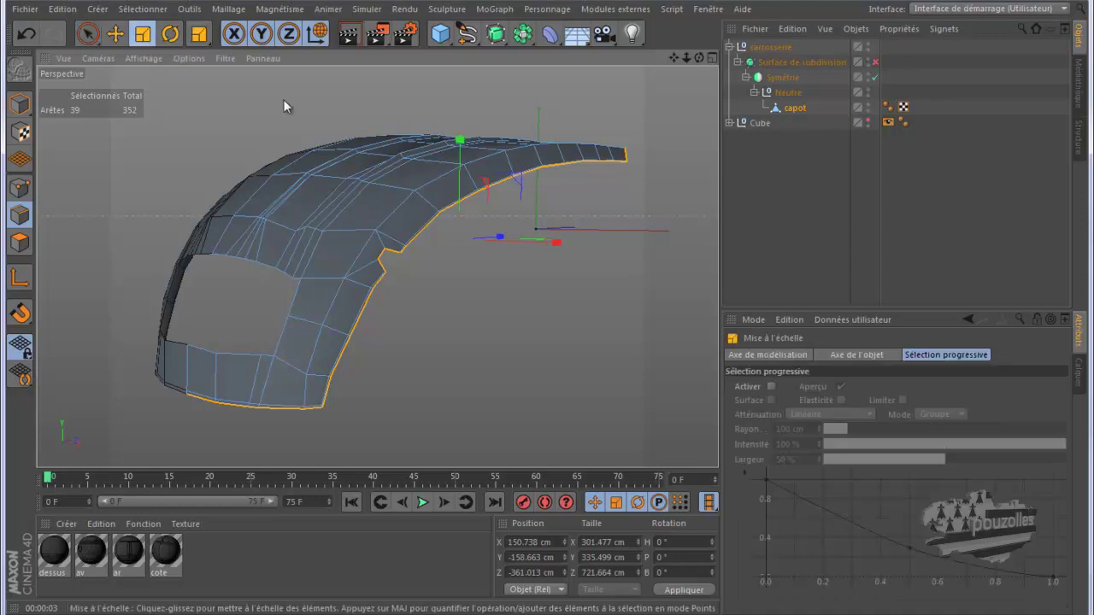
pyautogui.moveTo(697, 55)
pyautogui.mouseDown()
pyautogui.moveTo(547, 307)
pyautogui.moveTo(478, 84)
pyautogui.mouseUp()
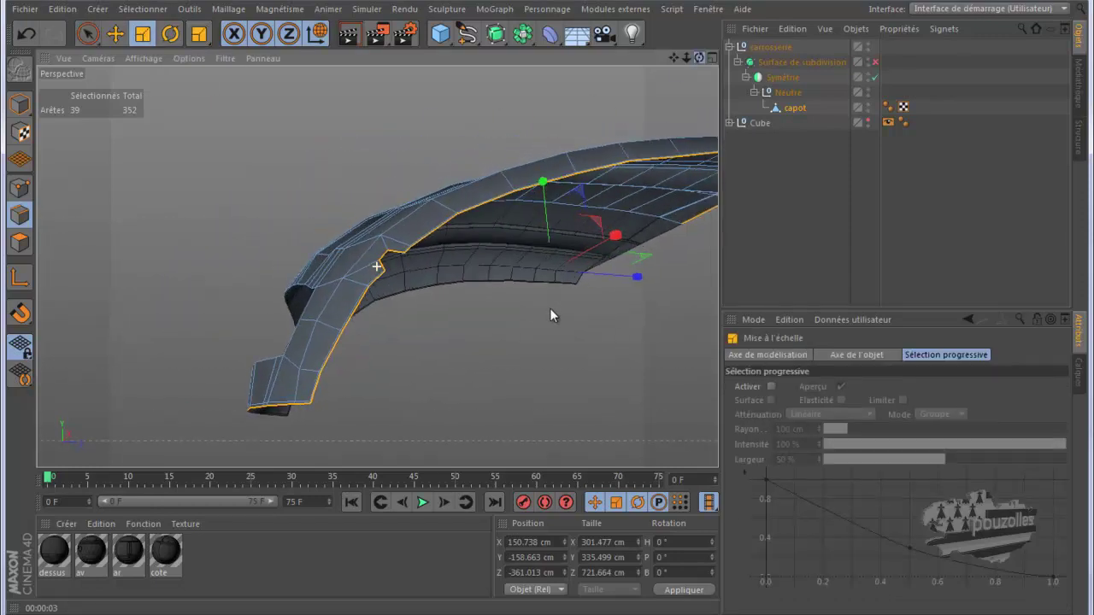
pyautogui.rightClick(275, 127)
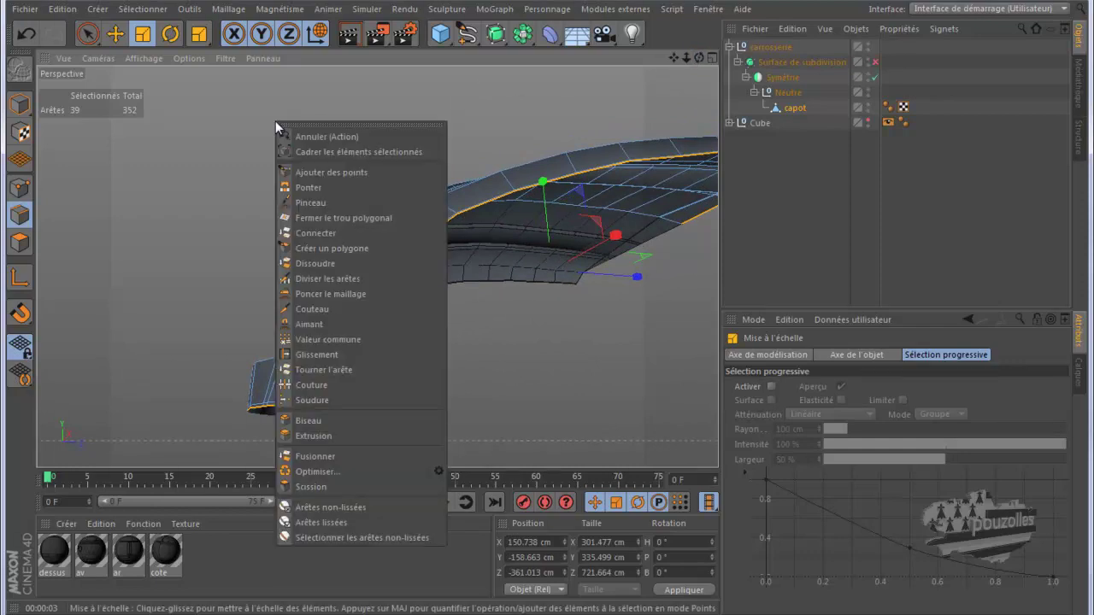
pyautogui.click(314, 437)
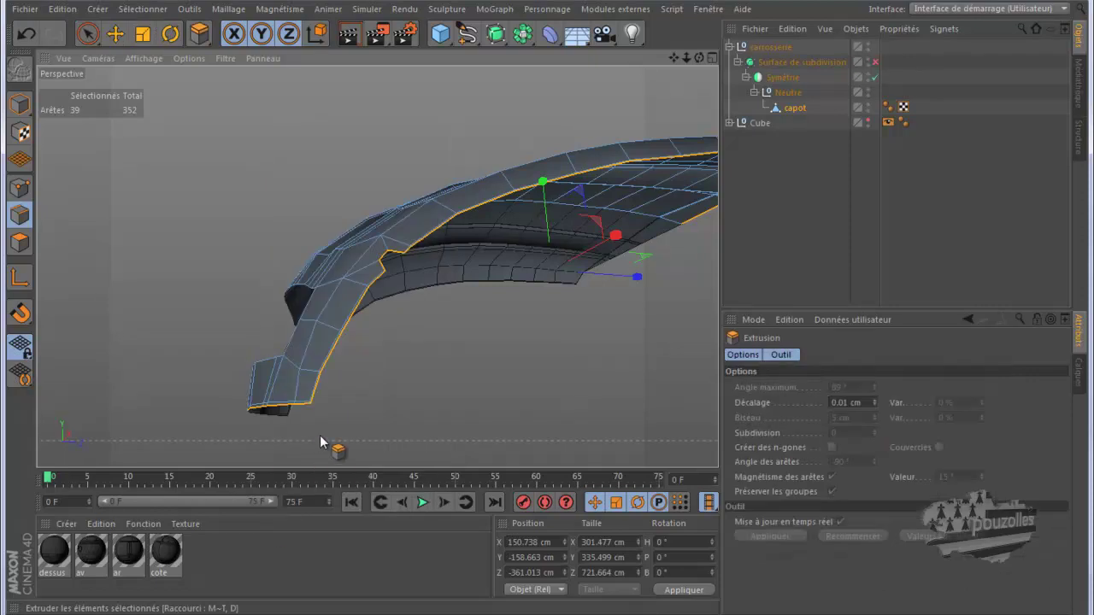
pyautogui.click(316, 438)
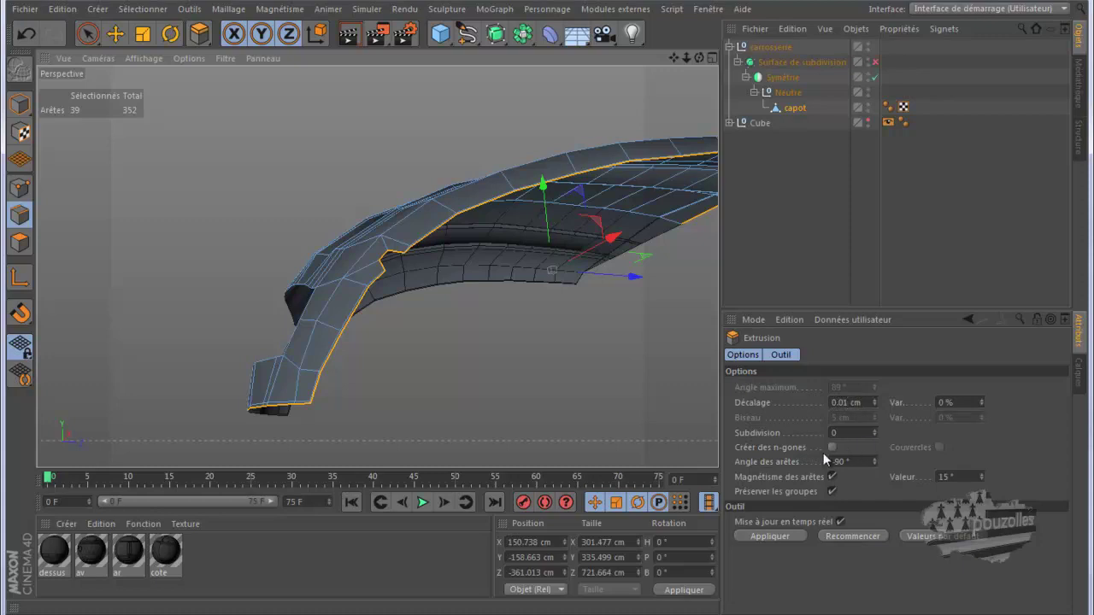
pyautogui.click(769, 535)
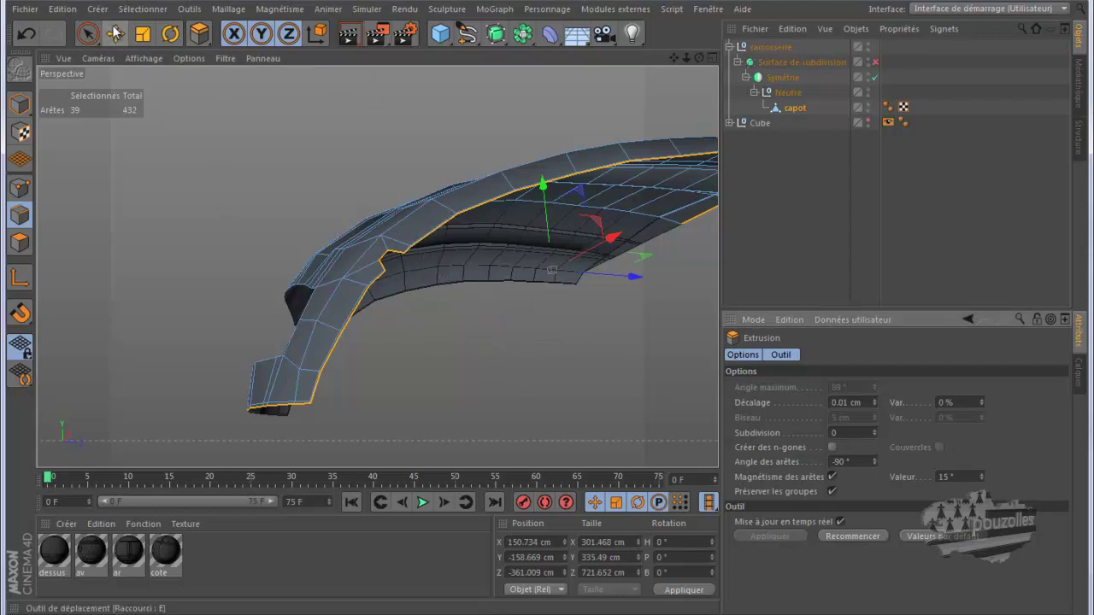
# Scale the extruded edges up slightly, then orbit and zoom to inspect the hood's underside
pyautogui.click(143, 35)
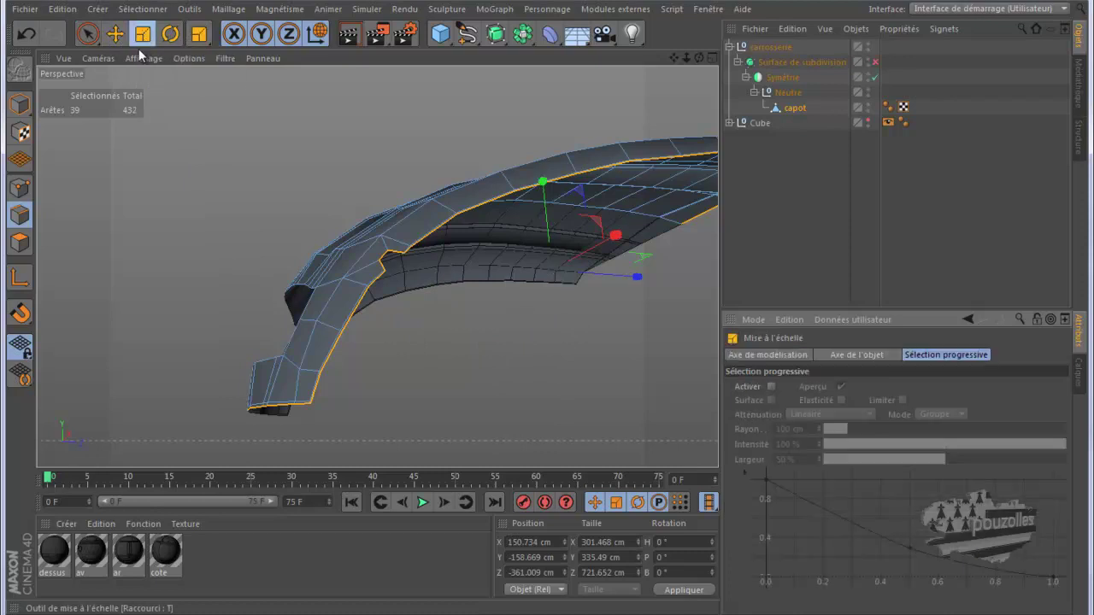
pyautogui.moveTo(699, 57)
pyautogui.mouseDown()
pyautogui.moveTo(549, 315)
pyautogui.moveTo(651, 54)
pyautogui.moveTo(549, 315)
pyautogui.moveTo(562, 322)
pyautogui.mouseUp()
pyautogui.moveTo(458, 388)
pyautogui.mouseDown()
pyautogui.moveTo(526, 384)
pyautogui.moveTo(449, 395)
pyautogui.mouseUp()
pyautogui.moveTo(378, 260)
pyautogui.keyDown('alt'); pyautogui.mouseDown()
pyautogui.moveTo(452, 233)
pyautogui.moveTo(305, 313)
pyautogui.mouseUp(); pyautogui.keyUp('alt')
pyautogui.scroll(2, 306, 313)
pyautogui.scroll(2, 325, 337)
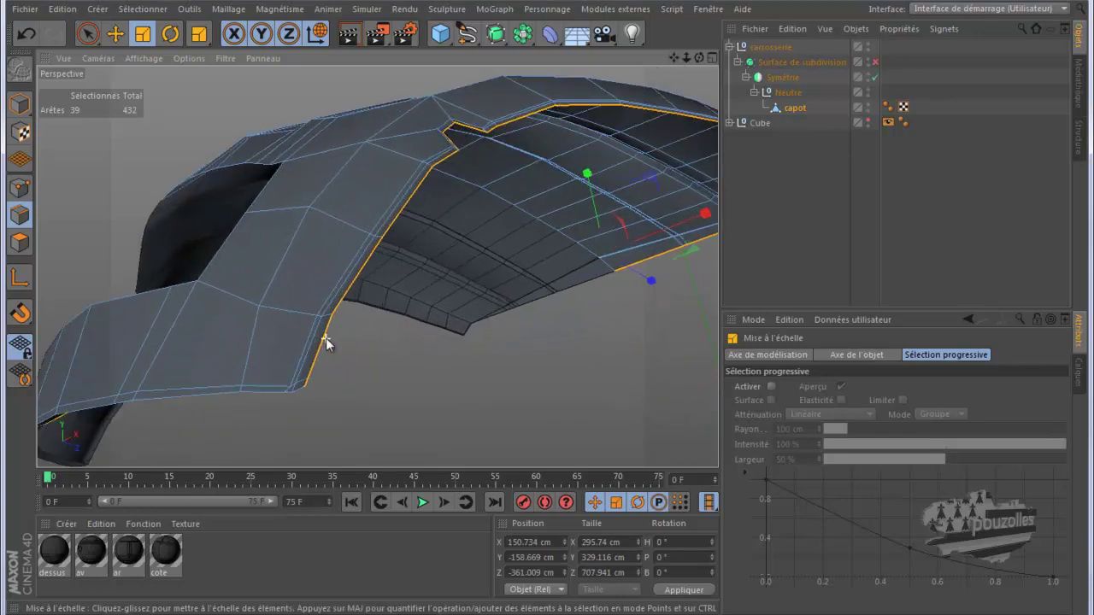
pyautogui.scroll(2, 326, 337)
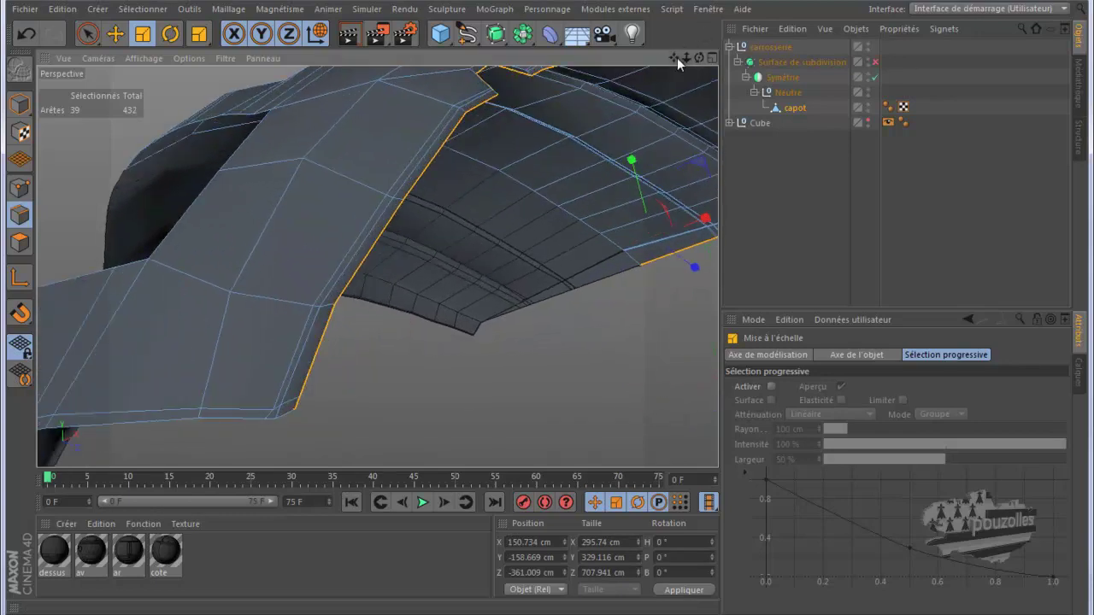
pyautogui.keyDown('alt'); pyautogui.moveTo(547, 310); pyautogui.dragTo(547, 309); pyautogui.keyUp('alt')
pyautogui.moveTo(702, 56)
pyautogui.mouseDown()
pyautogui.moveTo(548, 309)
pyautogui.moveTo(547, 205)
pyautogui.mouseUp()
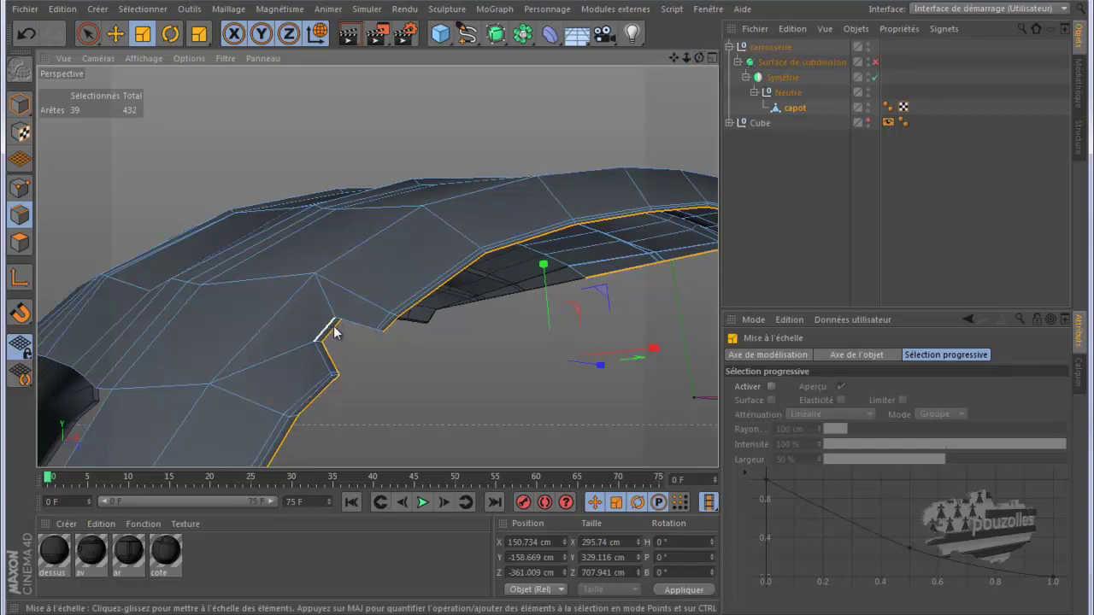
pyautogui.scroll(-6, 441, 313)
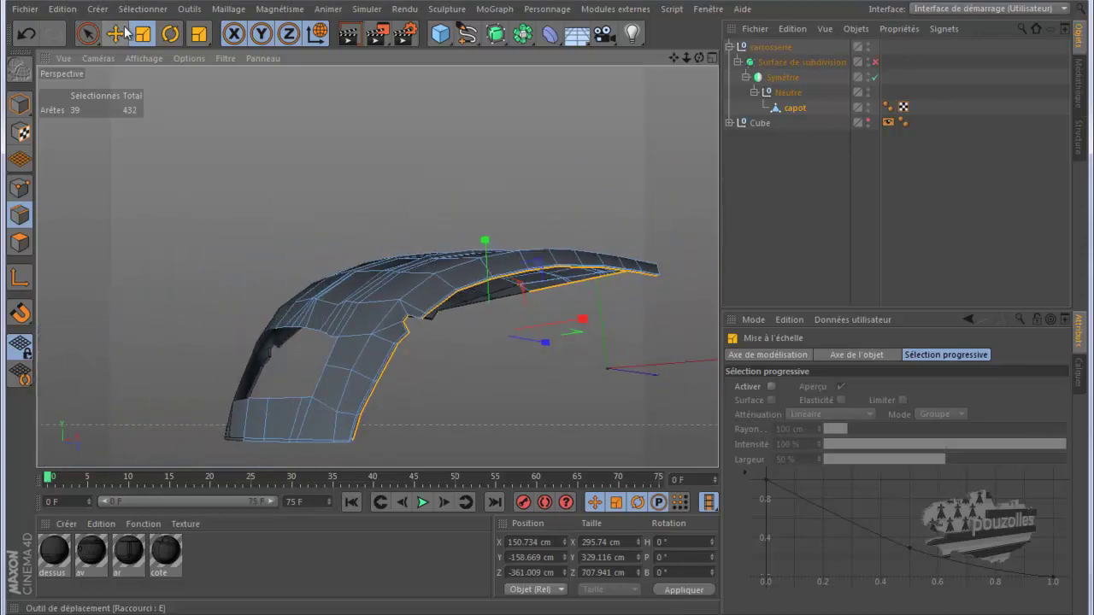
# Maximize the Avant view and zoom and pan to centre the hood
pyautogui.middleClick(206, 203)
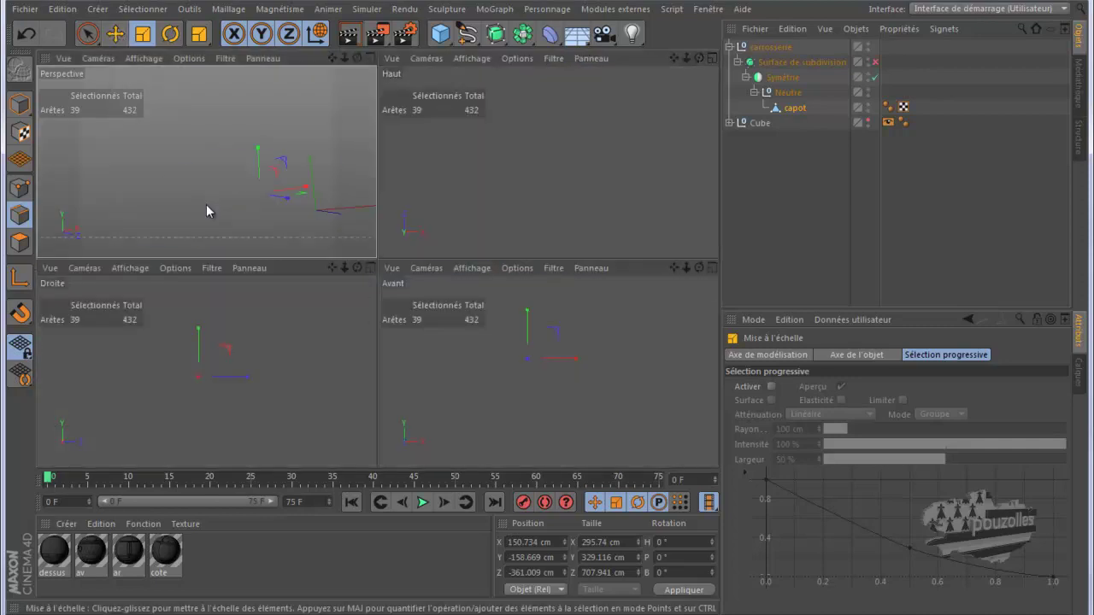
pyautogui.middleClick(510, 448)
pyautogui.scroll(2, 189, 310)
pyautogui.moveTo(189, 309); pyautogui.dragTo(276, 306, button='middle')
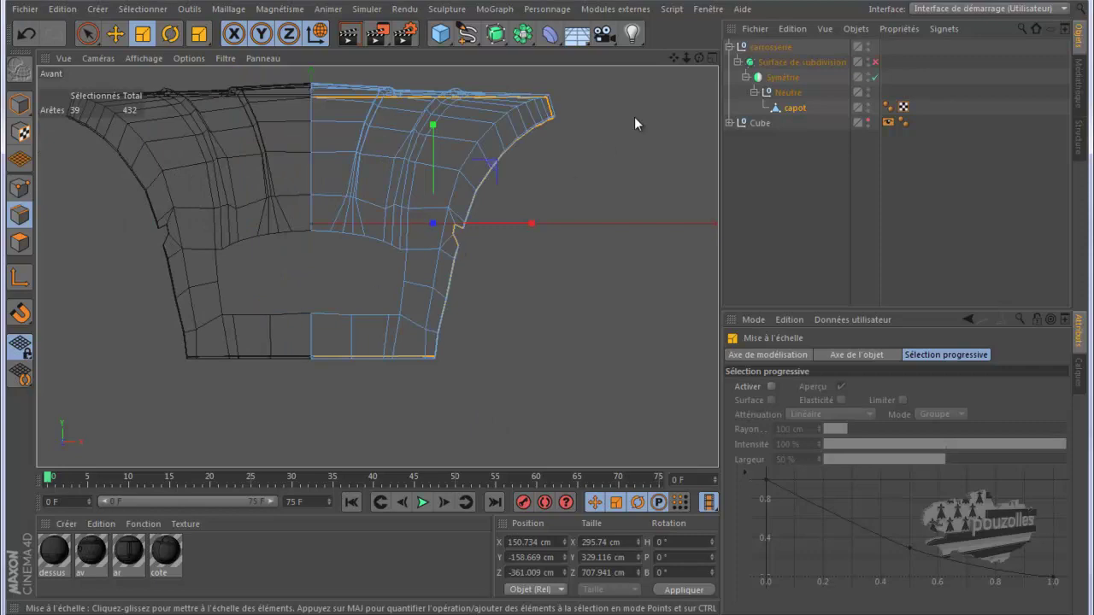
pyautogui.moveTo(673, 58); pyautogui.dragTo(547, 315)
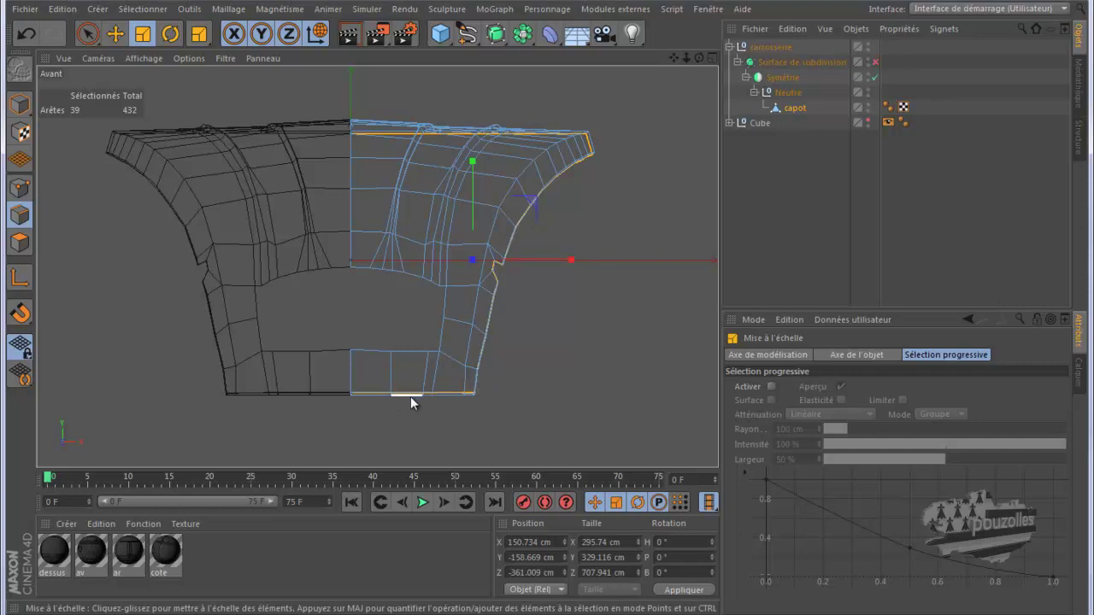
# Maximize the Droite view and zoom in on the notched side edge
pyautogui.middleClick(180, 291)
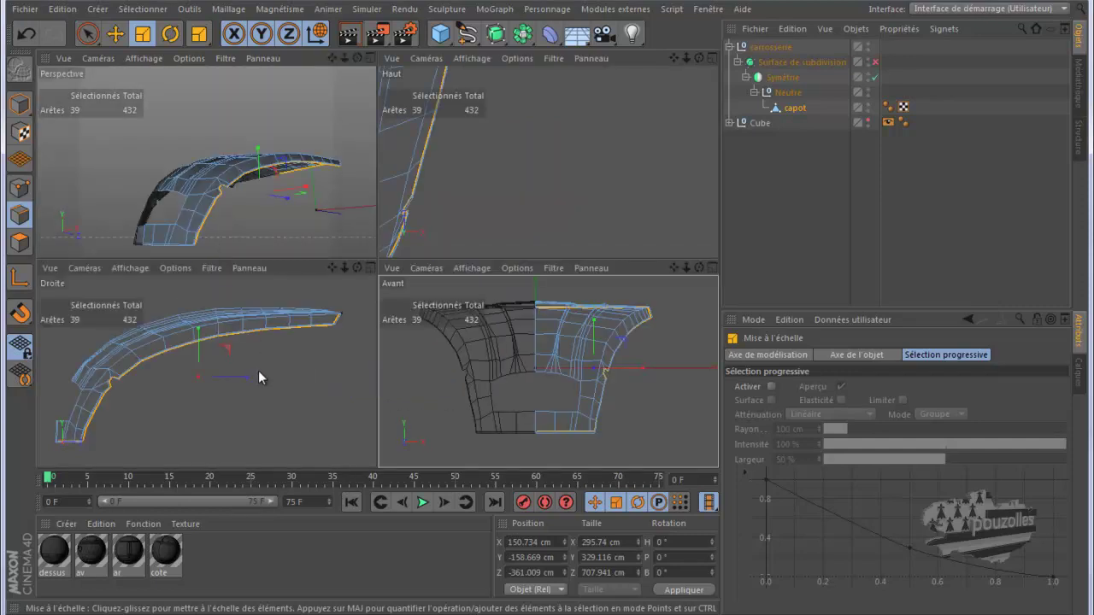
pyautogui.middleClick(291, 337)
pyautogui.scroll(2, 256, 282)
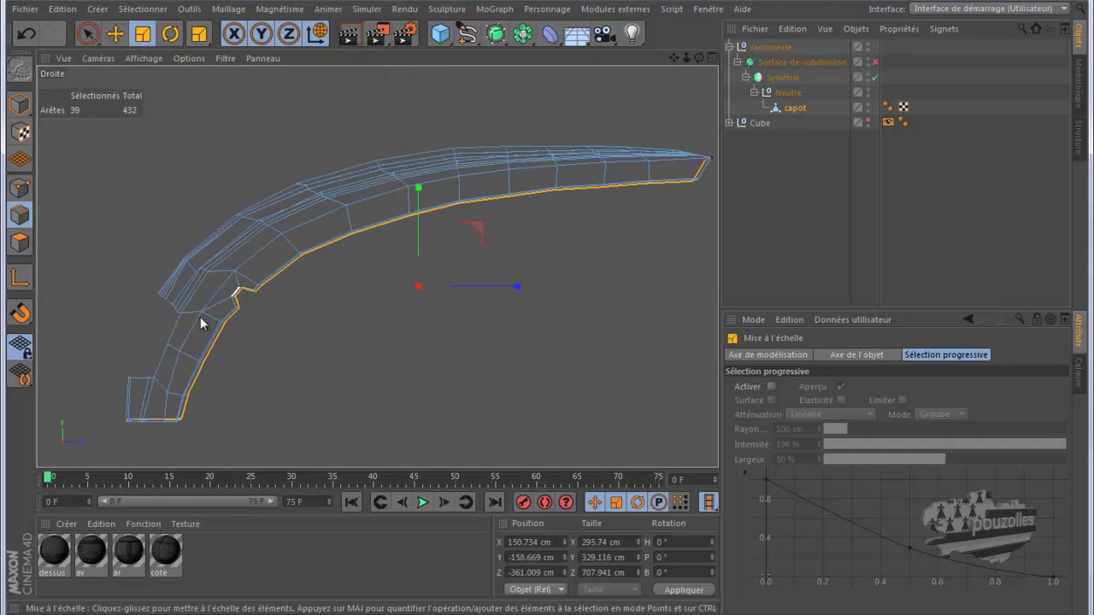
pyautogui.scroll(2, 195, 325)
pyautogui.scroll(2, 200, 320)
pyautogui.scroll(1, 211, 314)
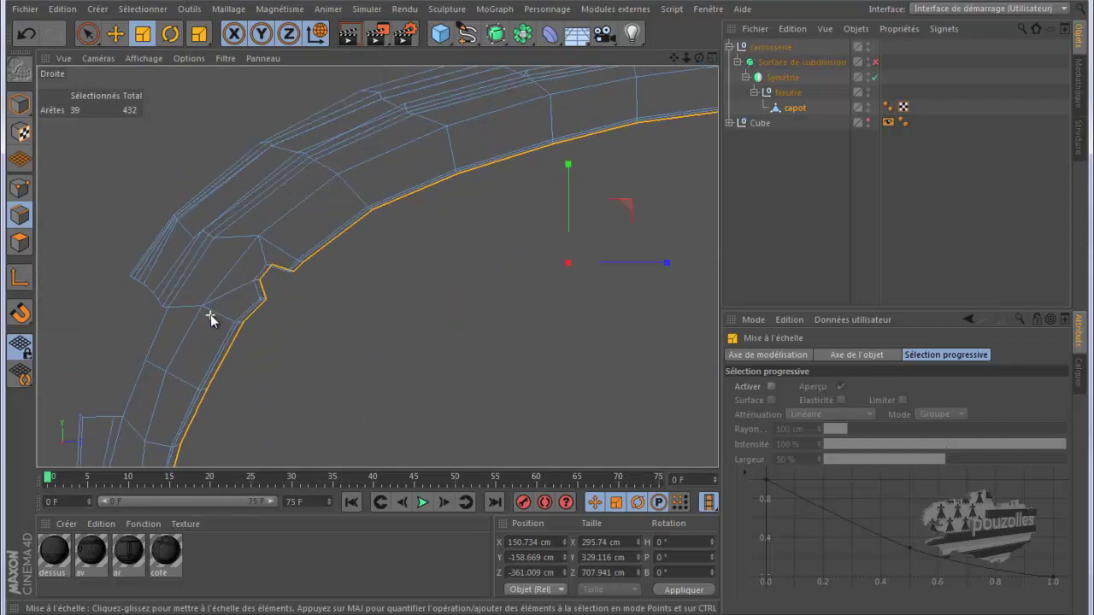
pyautogui.scroll(1, 210, 314)
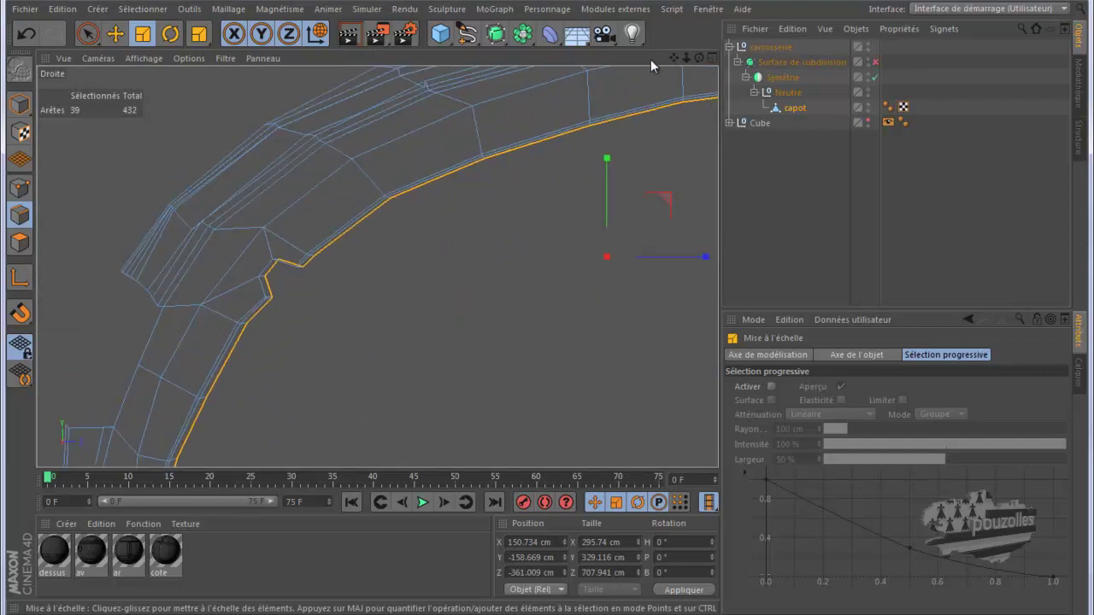
# Move the selected lower side edges a few centimetres in the Droite view to fit the blueprint
pyautogui.moveTo(675, 57); pyautogui.dragTo(547, 308)
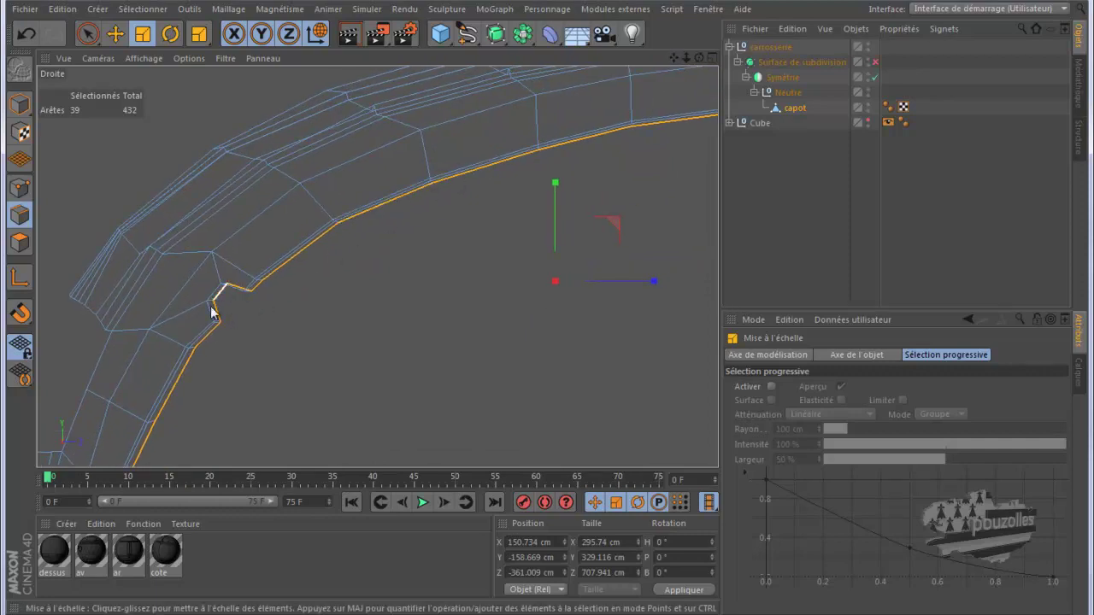
pyautogui.click(116, 36)
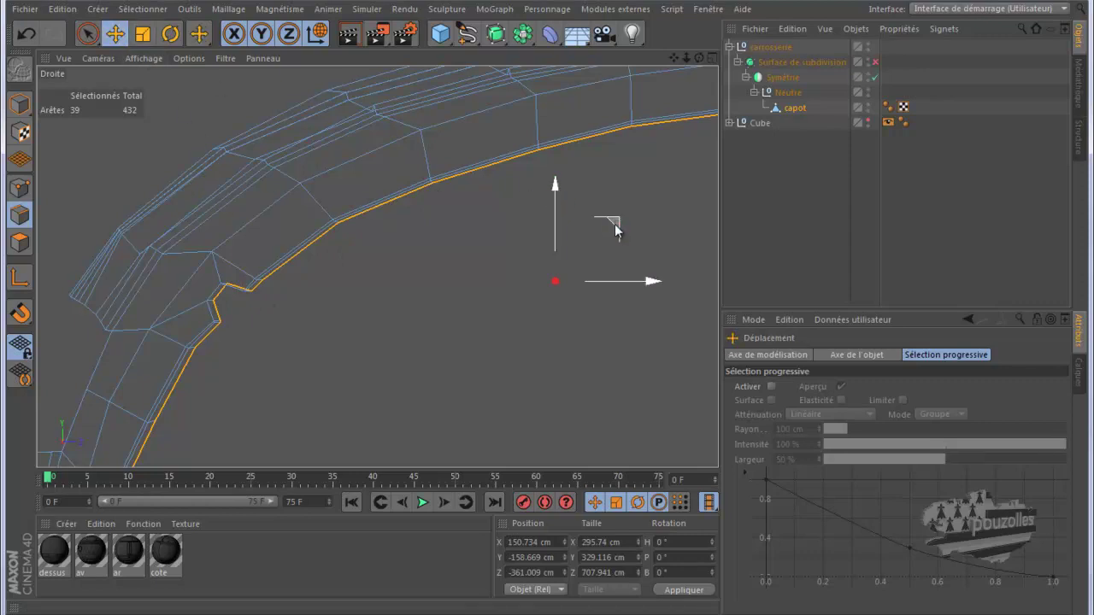
pyautogui.moveTo(614, 224); pyautogui.dragTo(610, 226)
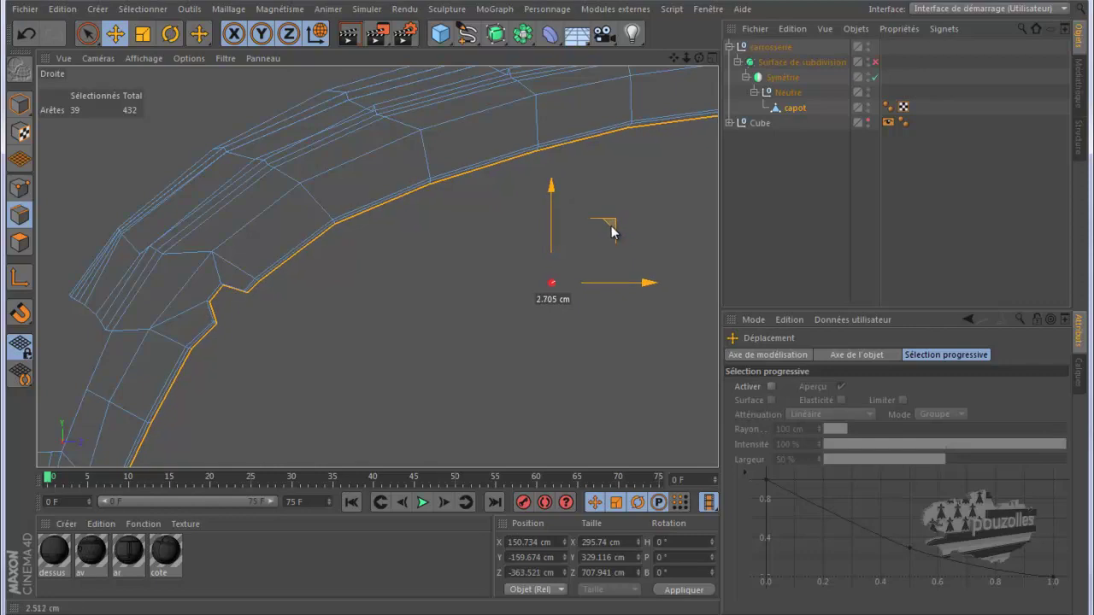
pyautogui.moveTo(610, 225); pyautogui.dragTo(608, 226)
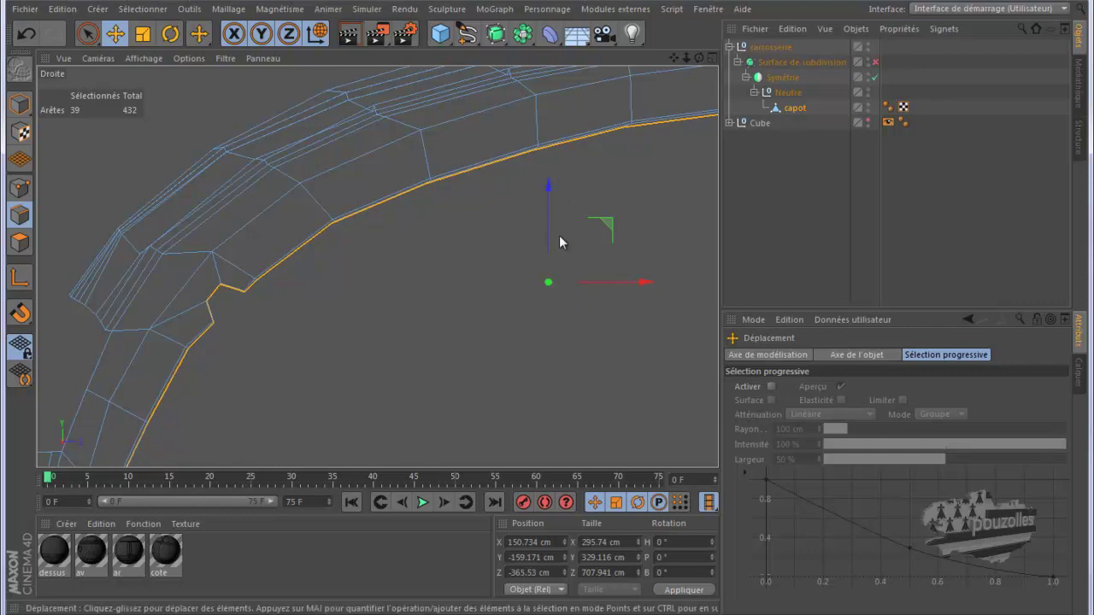
# Zoom in and out on the Droite view to check the nudged edge against the blueprint
pyautogui.scroll(-2, 527, 237)
pyautogui.scroll(-1, 527, 237)
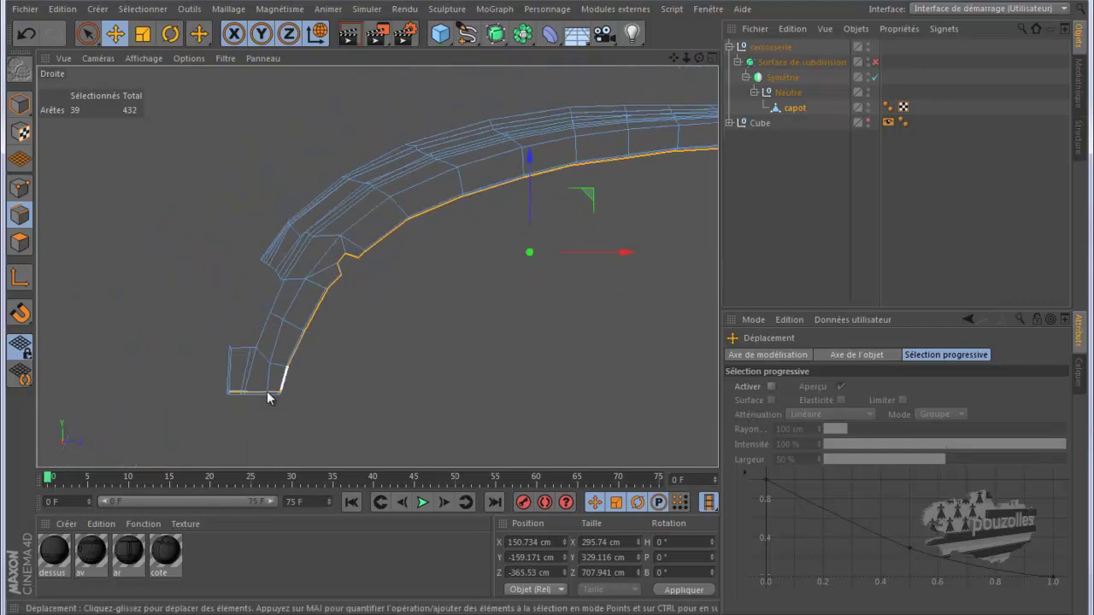
pyautogui.scroll(-1, 145, 354)
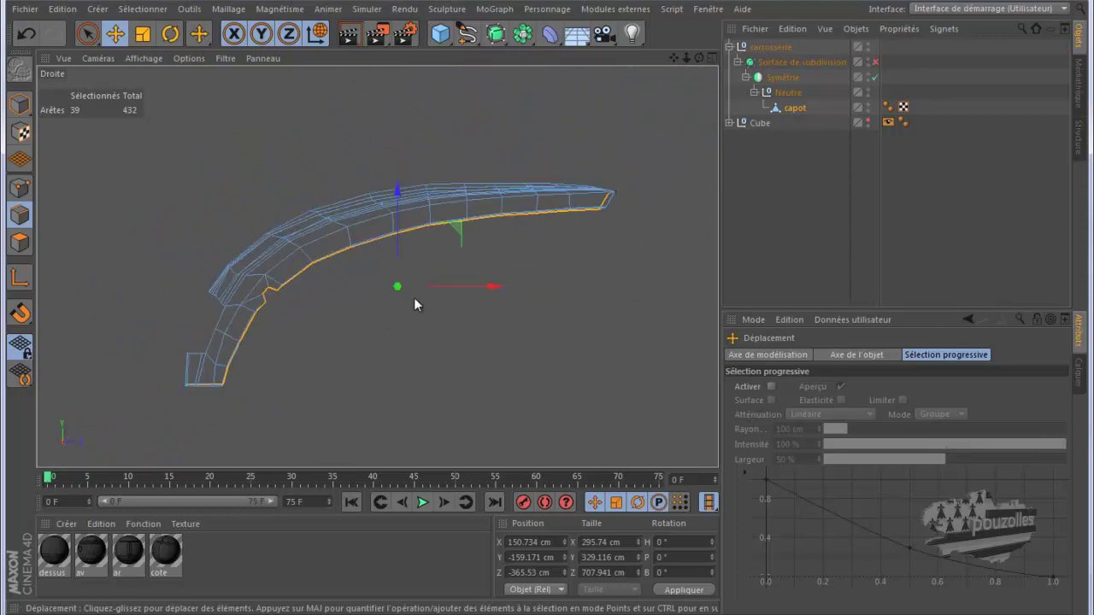
pyautogui.scroll(3, 598, 208)
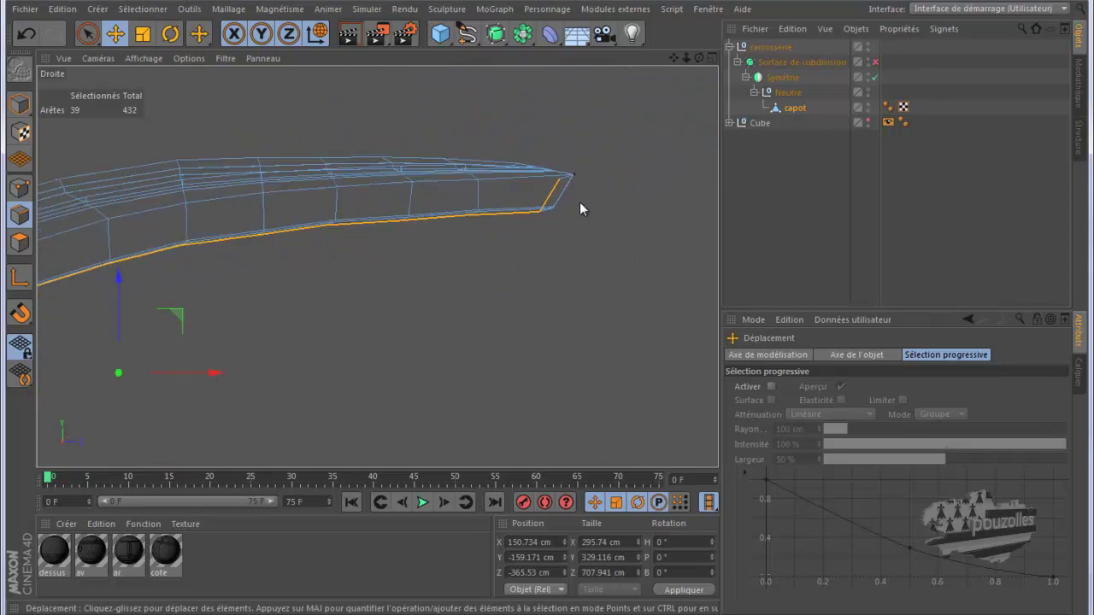
pyautogui.scroll(1, 581, 192)
pyautogui.scroll(1, 590, 188)
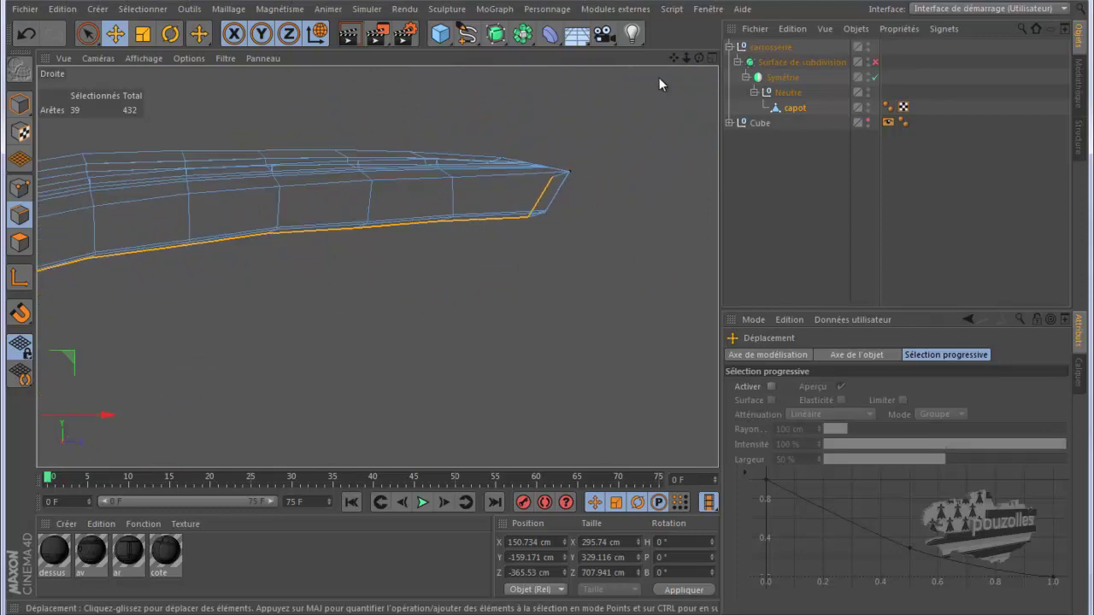
pyautogui.scroll(1, 550, 307)
pyautogui.scroll(1, 455, 221)
pyautogui.scroll(1, 456, 221)
pyautogui.scroll(-1, 455, 219)
pyautogui.scroll(-1, 488, 212)
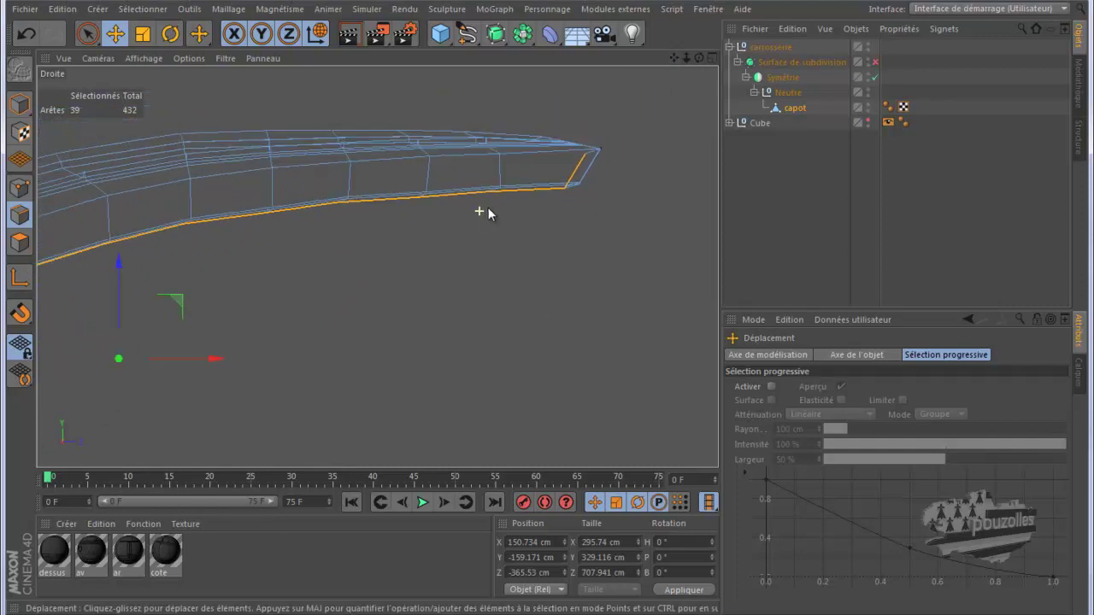
pyautogui.scroll(-1, 488, 212)
pyautogui.scroll(-1, 488, 208)
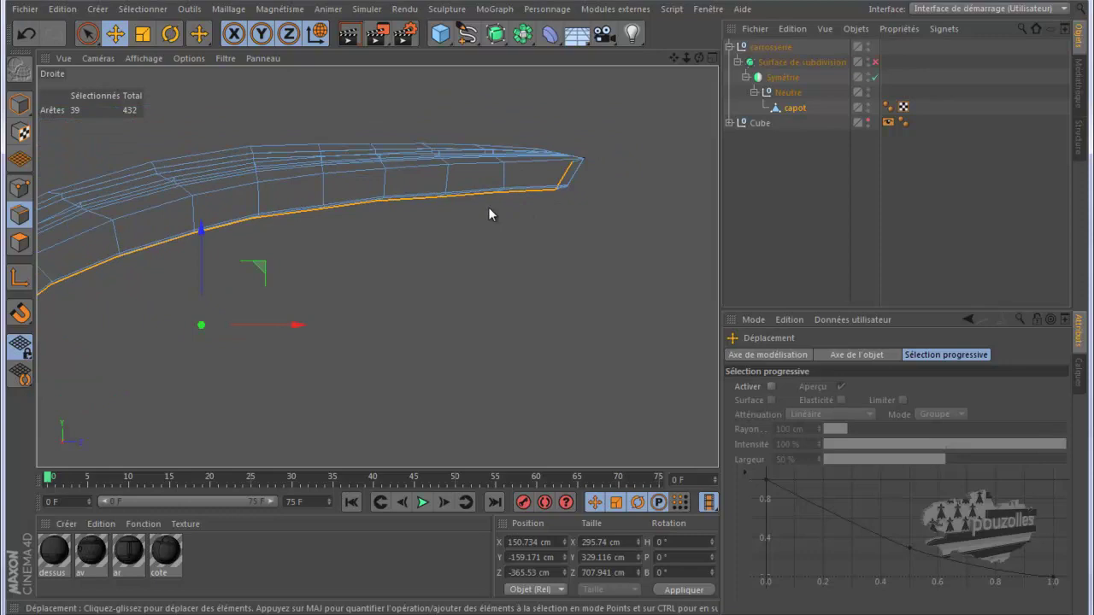
pyautogui.scroll(-1, 468, 218)
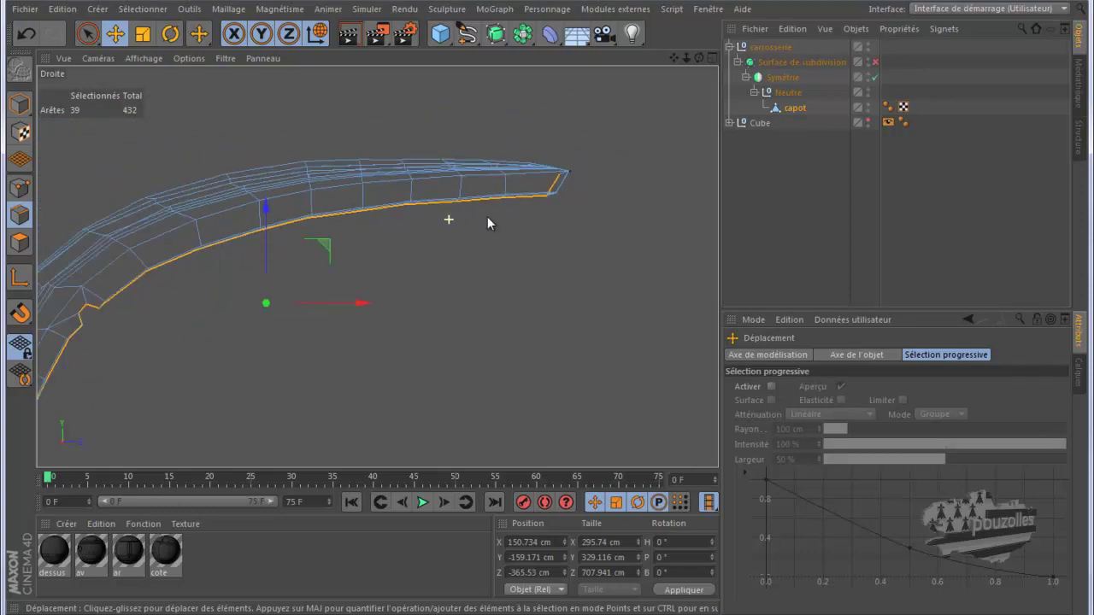
pyautogui.scroll(-1, 393, 257)
pyautogui.scroll(2, 174, 406)
pyautogui.scroll(1, 173, 401)
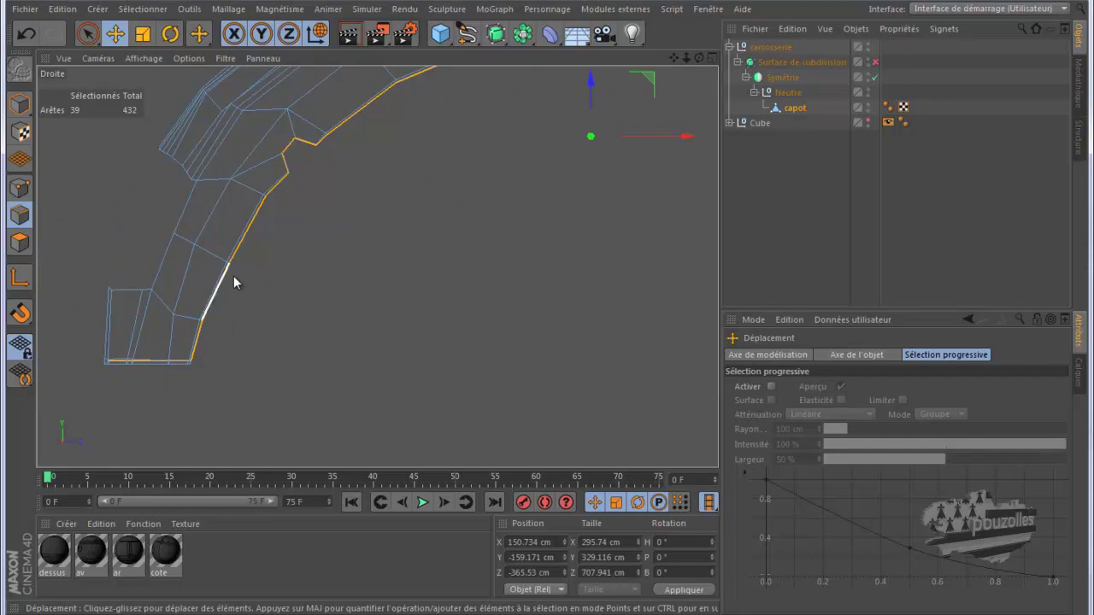
# Brush-deselect the bottom, lower diagonal and middle side edges of the hood
pyautogui.click(88, 34)
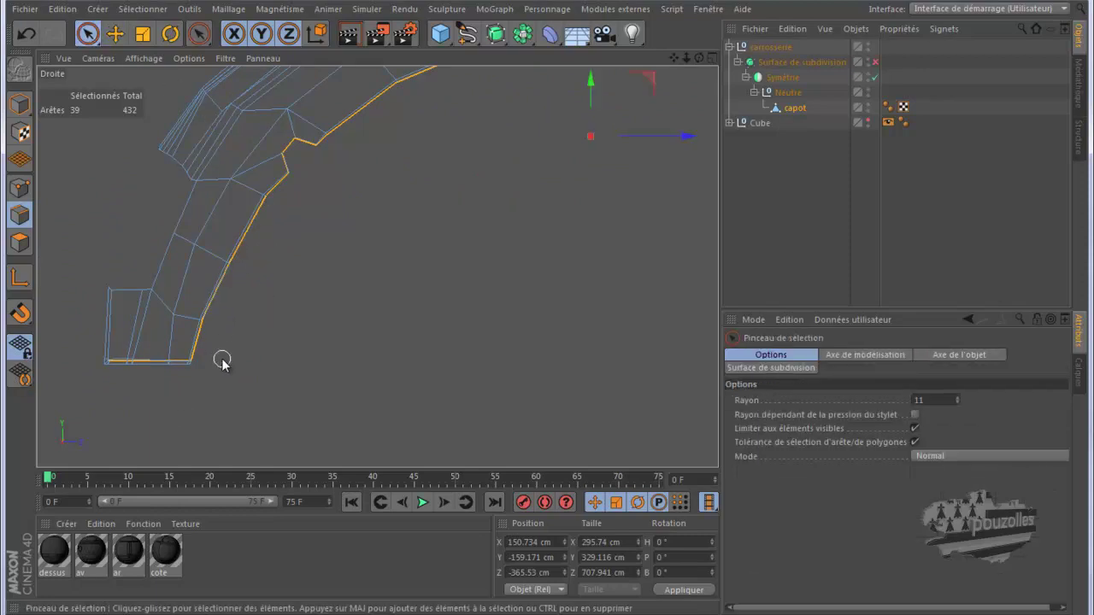
pyautogui.moveTo(203, 357)
pyautogui.keyDown('ctrl'); pyautogui.mouseDown()
pyautogui.moveTo(179, 368)
pyautogui.moveTo(198, 340)
pyautogui.mouseUp(); pyautogui.keyUp('ctrl')
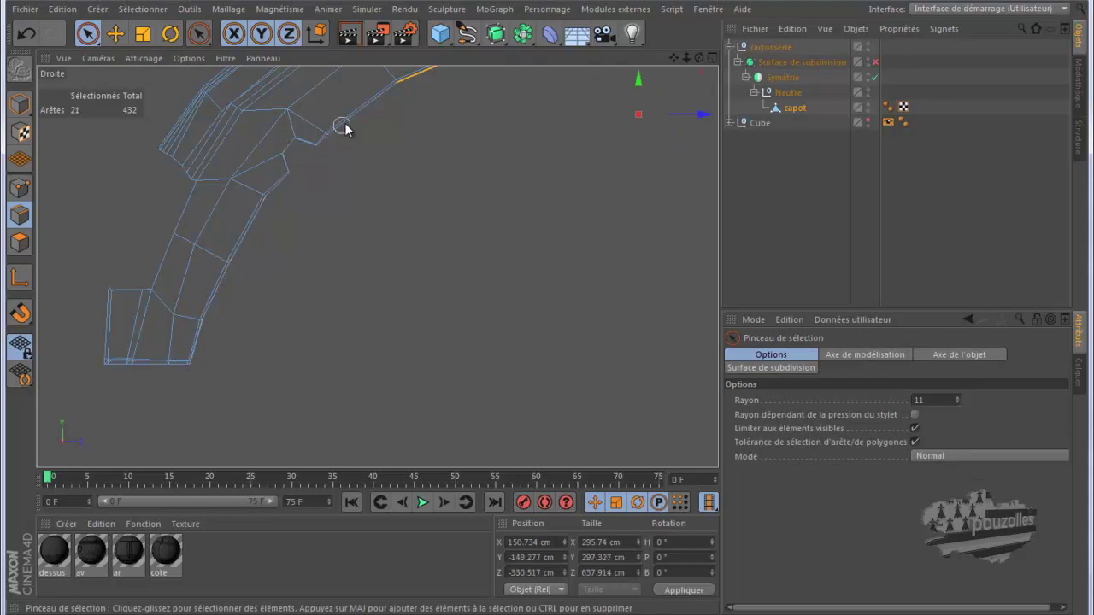
pyautogui.scroll(5, 532, 335)
pyautogui.scroll(2, 543, 310)
pyautogui.scroll(2, 544, 309)
pyautogui.scroll(1, 544, 310)
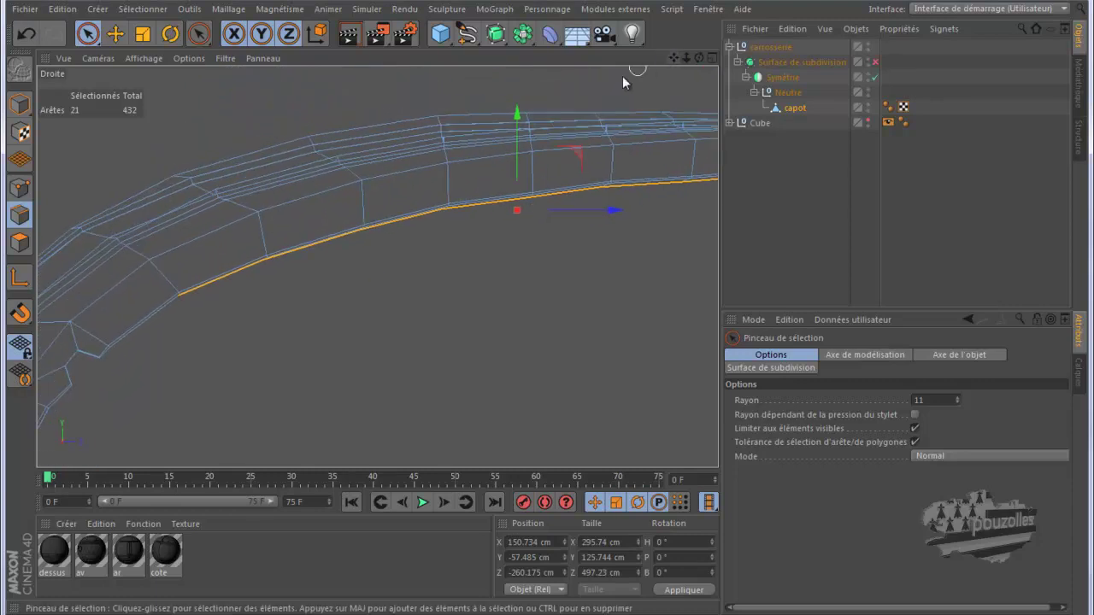
pyautogui.scroll(1, 321, 257)
pyautogui.scroll(1, 315, 259)
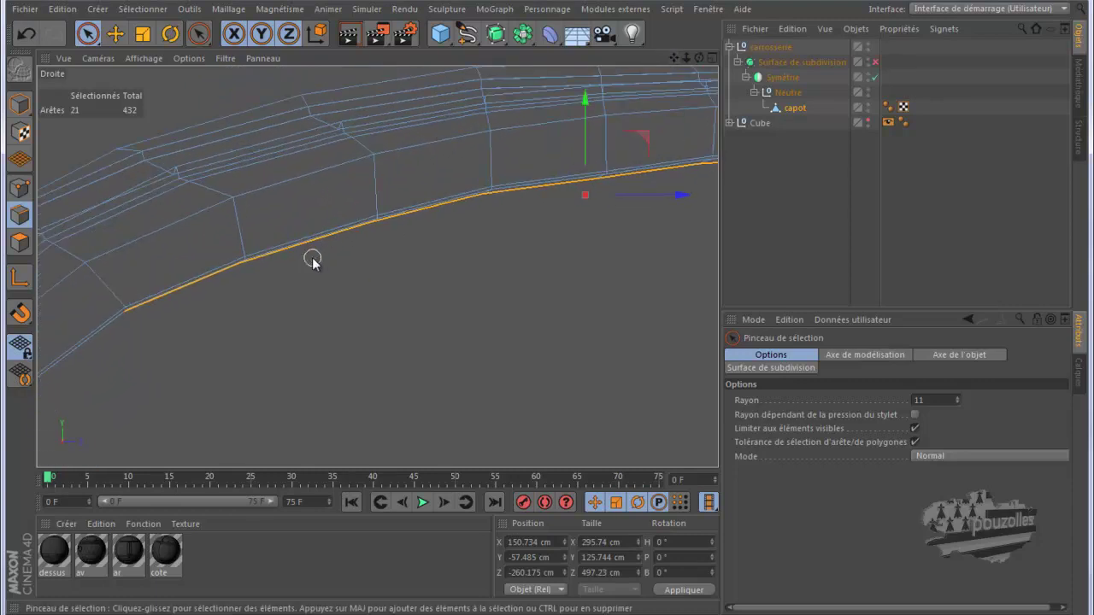
pyautogui.keyDown('ctrl'); pyautogui.moveTo(433, 207); pyautogui.dragTo(235, 265); pyautogui.keyUp('ctrl')
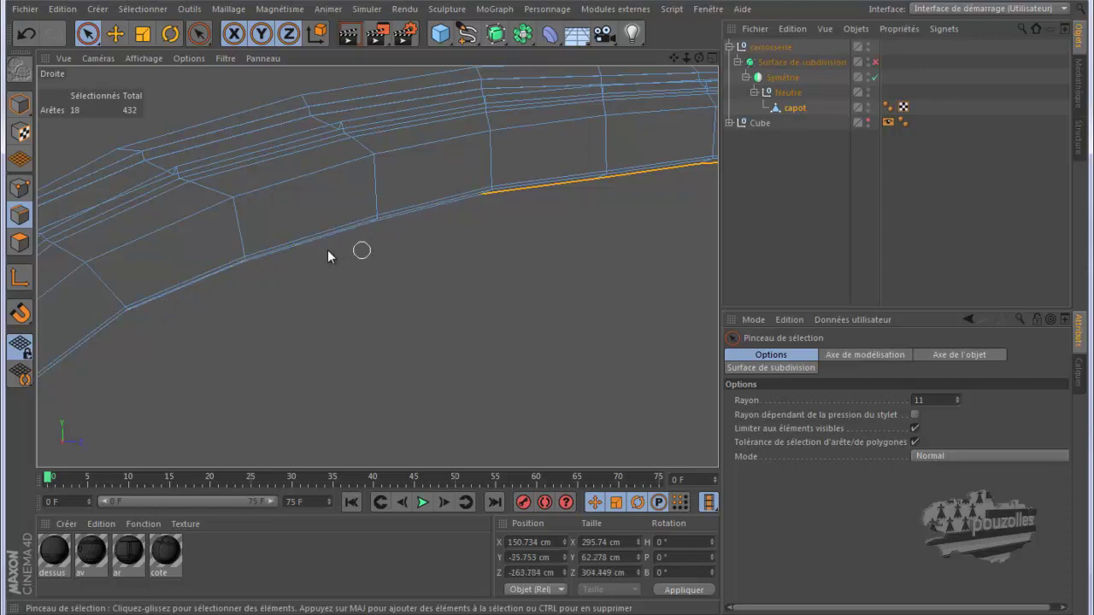
# Raise the remaining edges about 1.5 cm, then move only the front-tip edge in the Droite view
pyautogui.keyDown('alt'); pyautogui.moveTo(362, 249); pyautogui.dragTo(239, 254); pyautogui.keyUp('alt')
pyautogui.scroll(2, 598, 235)
pyautogui.scroll(1, 462, 156)
pyautogui.scroll(1, 466, 149)
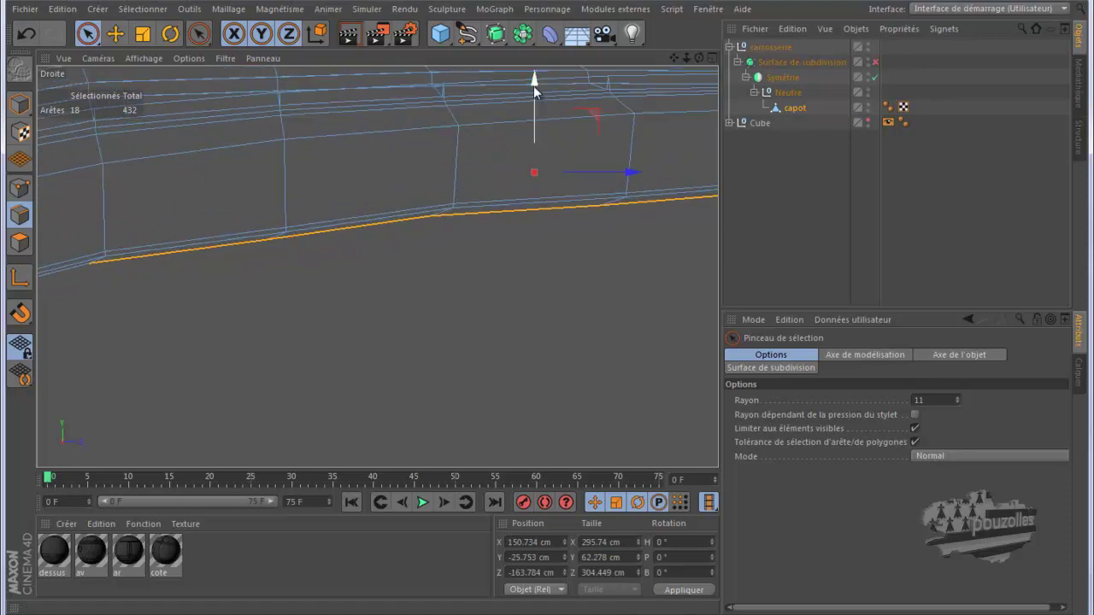
pyautogui.moveTo(534, 89); pyautogui.dragTo(535, 84)
pyautogui.scroll(-2, 213, 232)
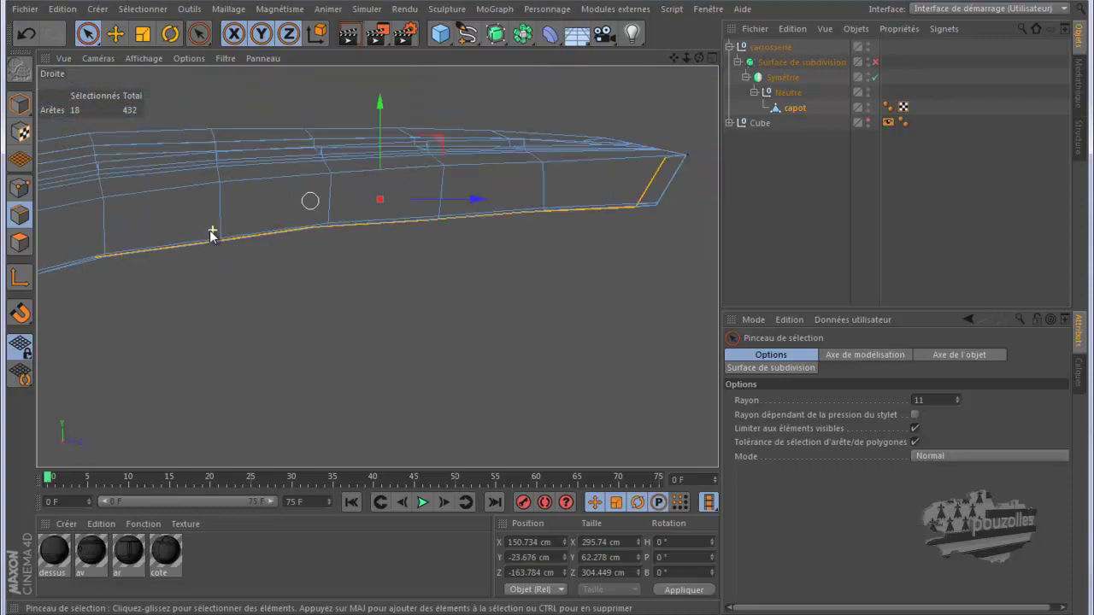
pyautogui.scroll(-2, 209, 235)
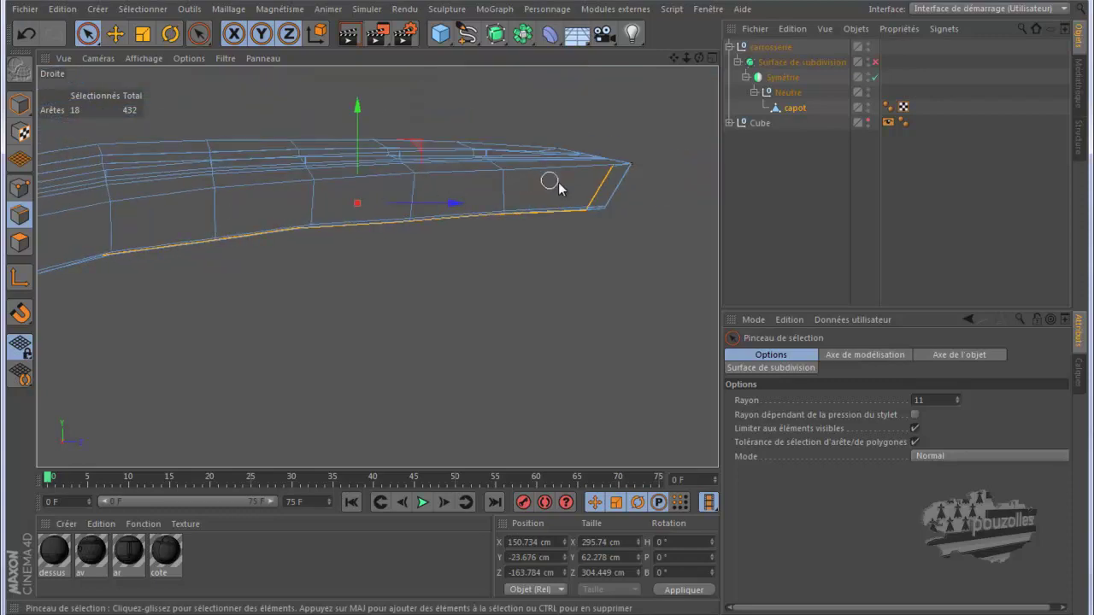
pyautogui.click(599, 189)
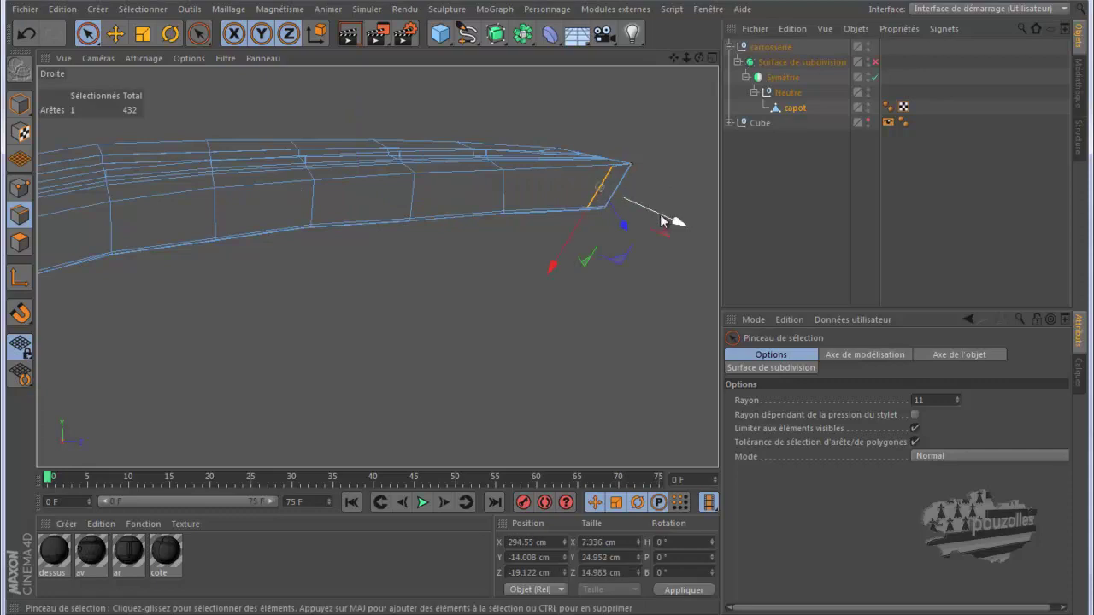
pyautogui.moveTo(671, 219)
pyautogui.mouseDown()
pyautogui.moveTo(643, 238)
pyautogui.moveTo(637, 262)
pyautogui.mouseUp()
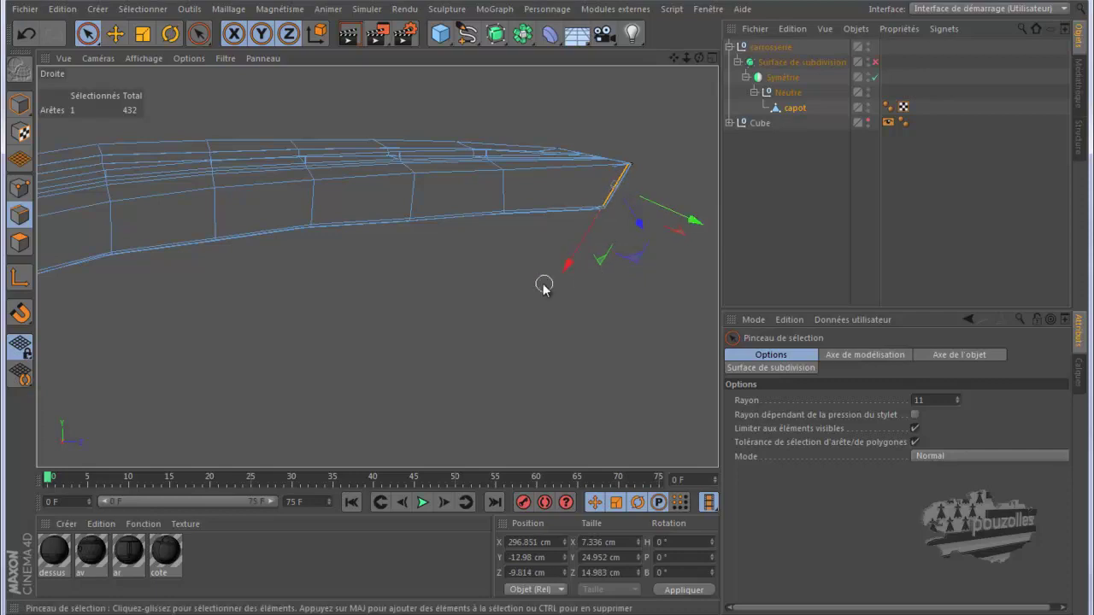
# In the Perspective view, shift the front-tip edge 1.376 cm along X
pyautogui.middleClick(440, 269)
pyautogui.middleClick(226, 172)
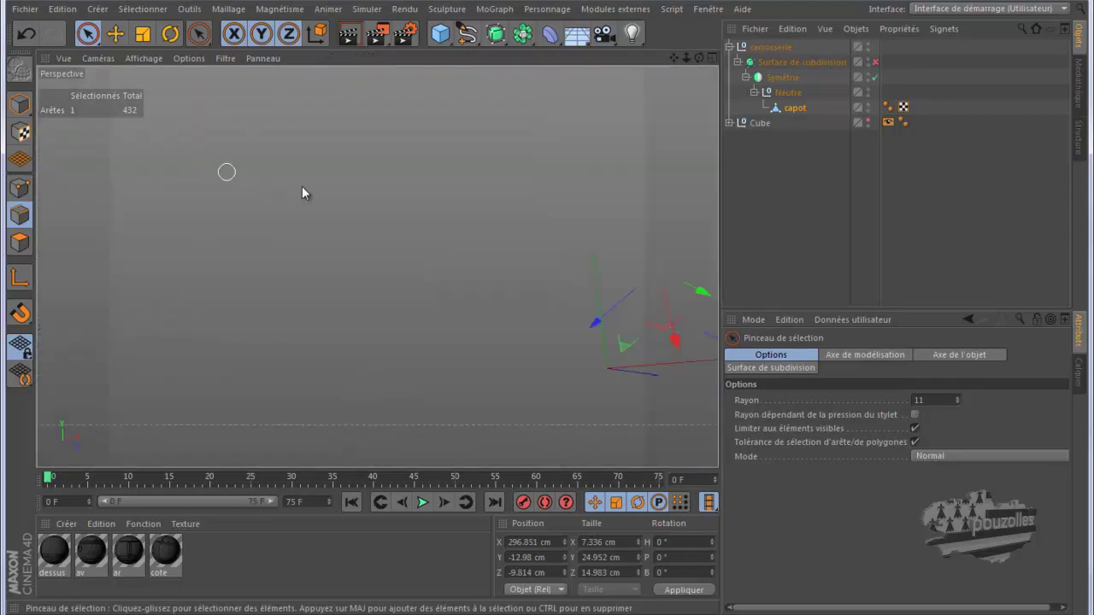
pyautogui.moveTo(699, 57)
pyautogui.mouseDown()
pyautogui.moveTo(542, 319)
pyautogui.moveTo(456, 297)
pyautogui.mouseUp()
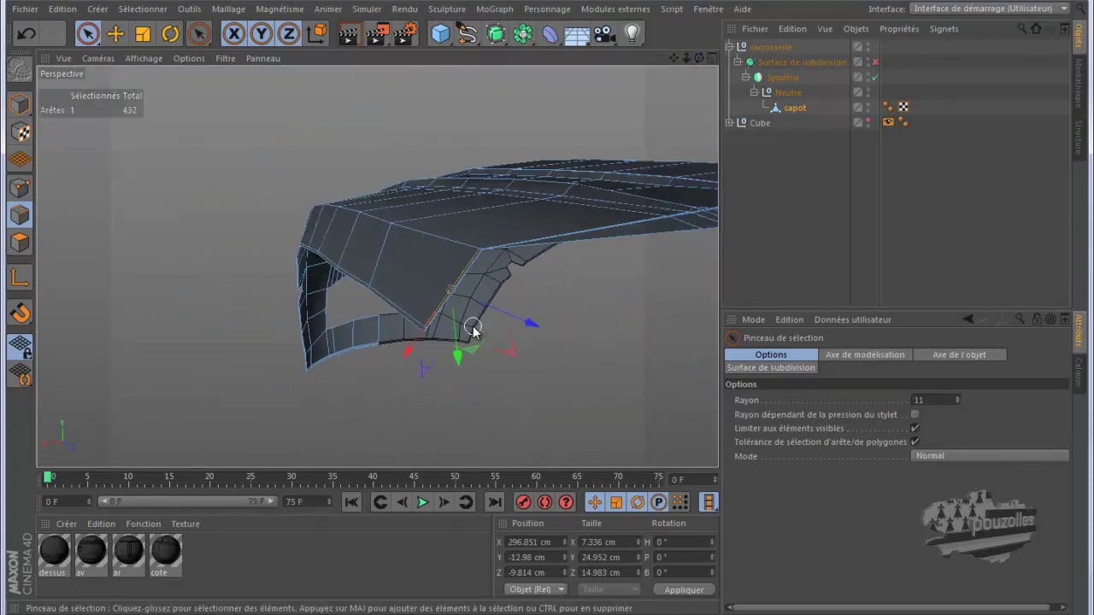
pyautogui.moveTo(505, 297); pyautogui.dragTo(517, 301)
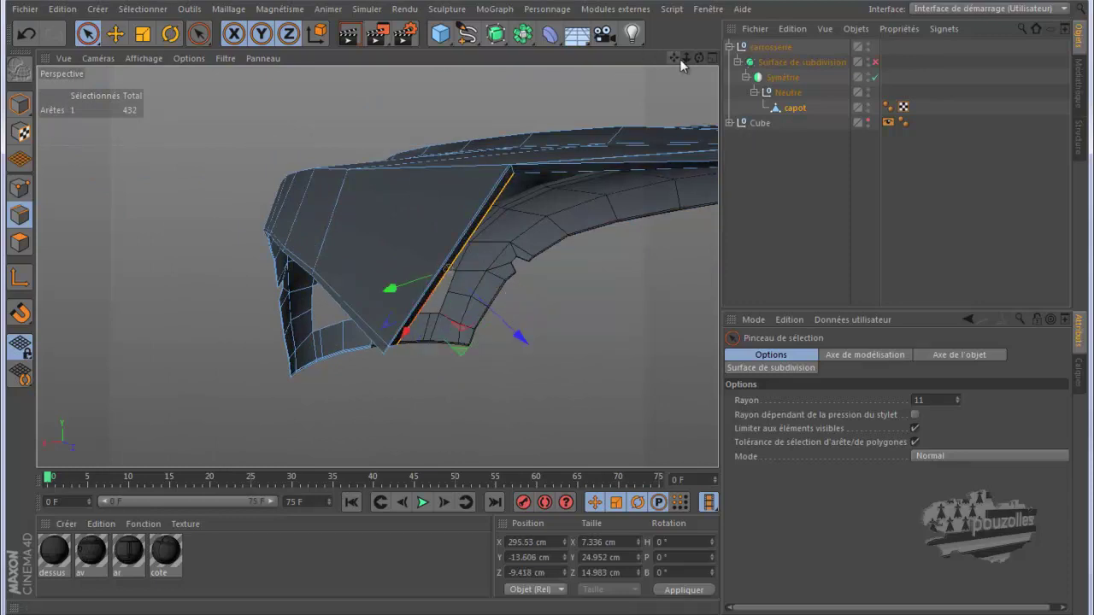
pyautogui.moveTo(703, 59); pyautogui.dragTo(548, 315)
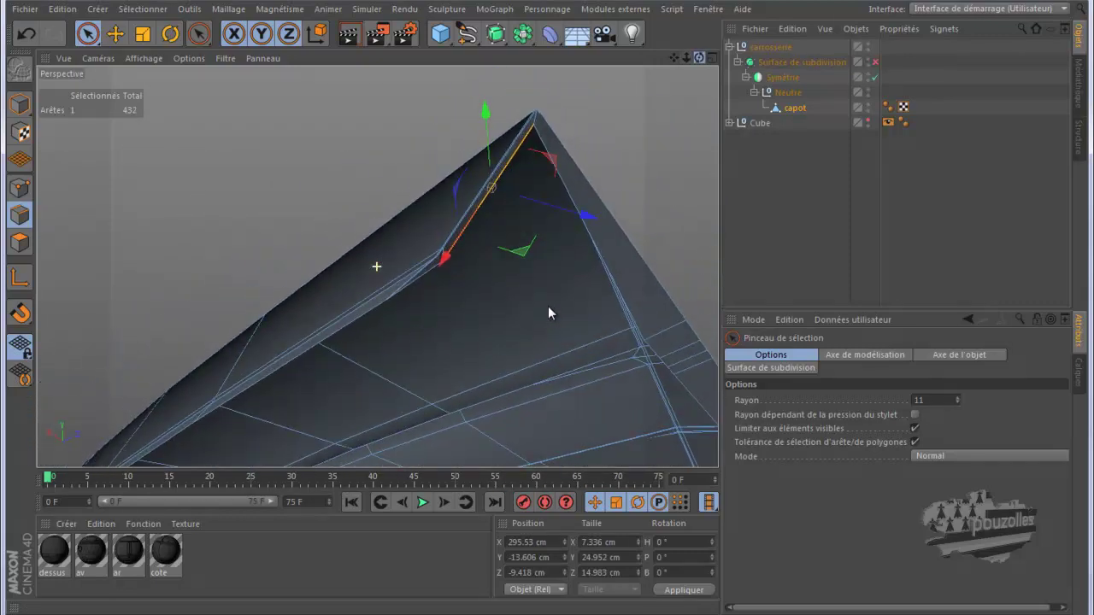
pyautogui.scroll(5, 445, 273)
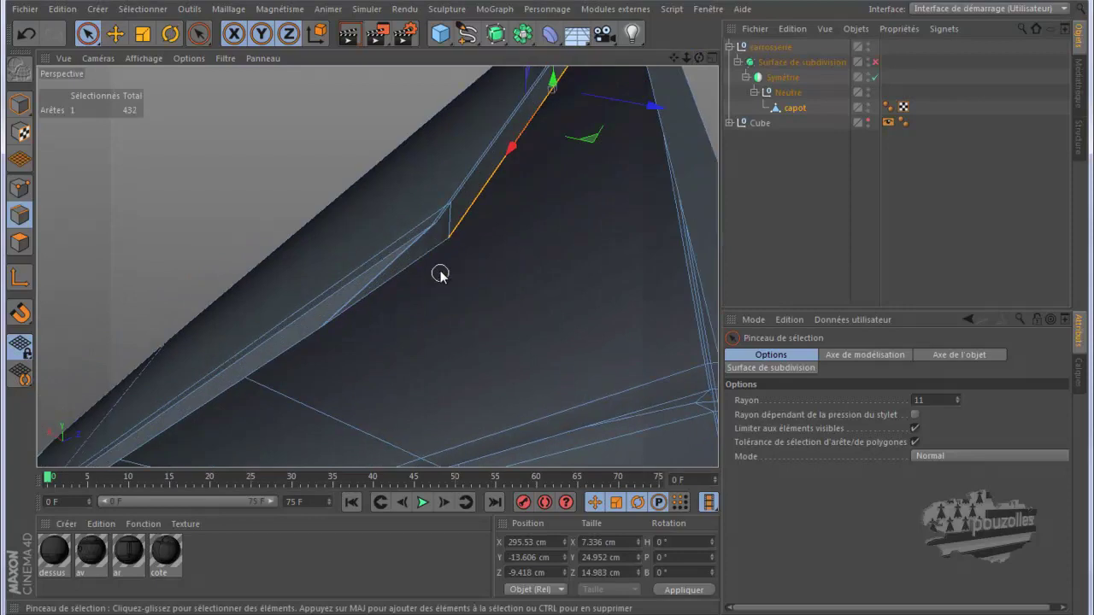
pyautogui.moveTo(702, 57); pyautogui.dragTo(546, 308)
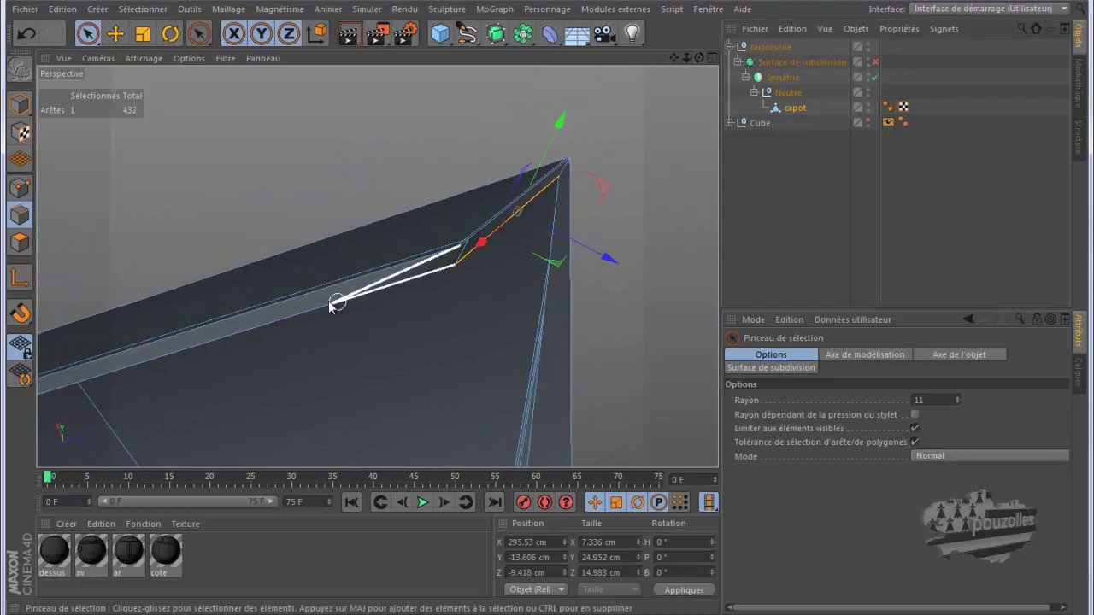
pyautogui.click(116, 34)
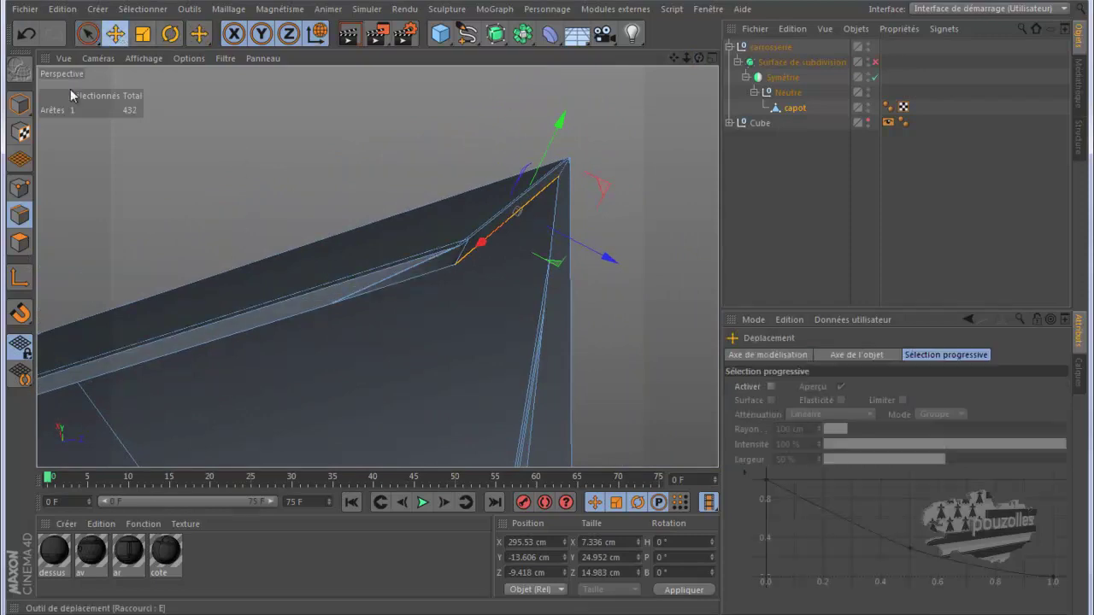
# Use Glissement to slide a side-strip point about 94.3% along its edge toward the front tip
pyautogui.click(20, 187)
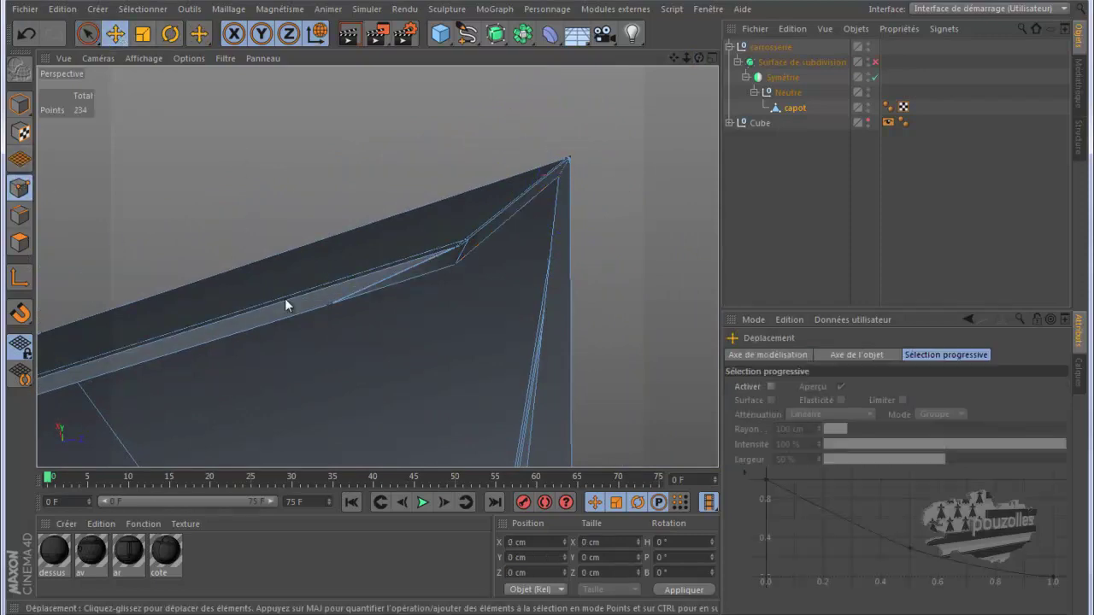
pyautogui.click(330, 303)
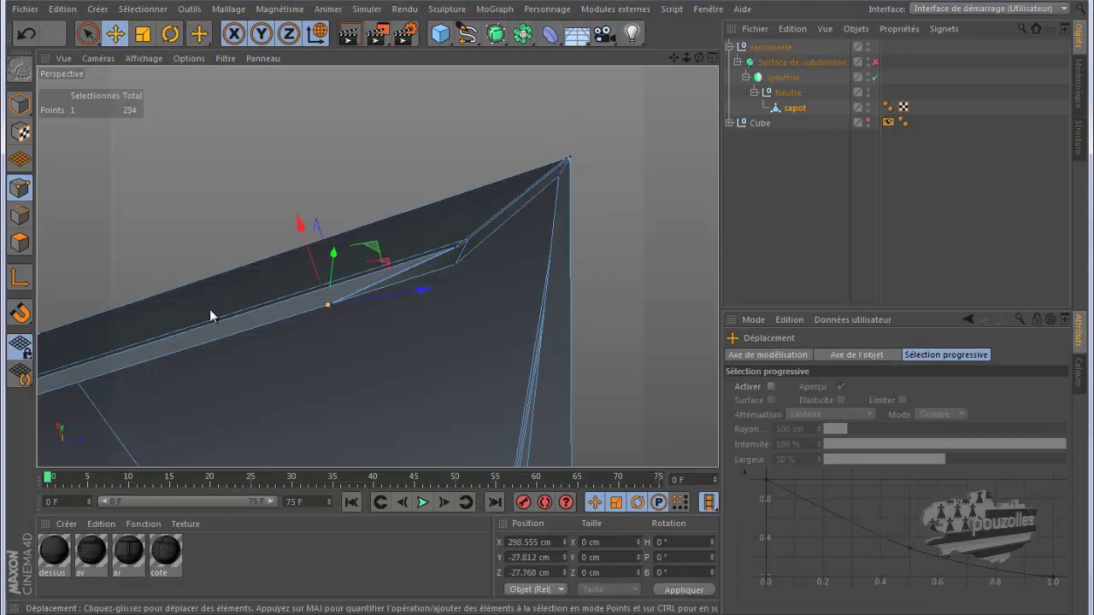
pyautogui.rightClick(183, 100)
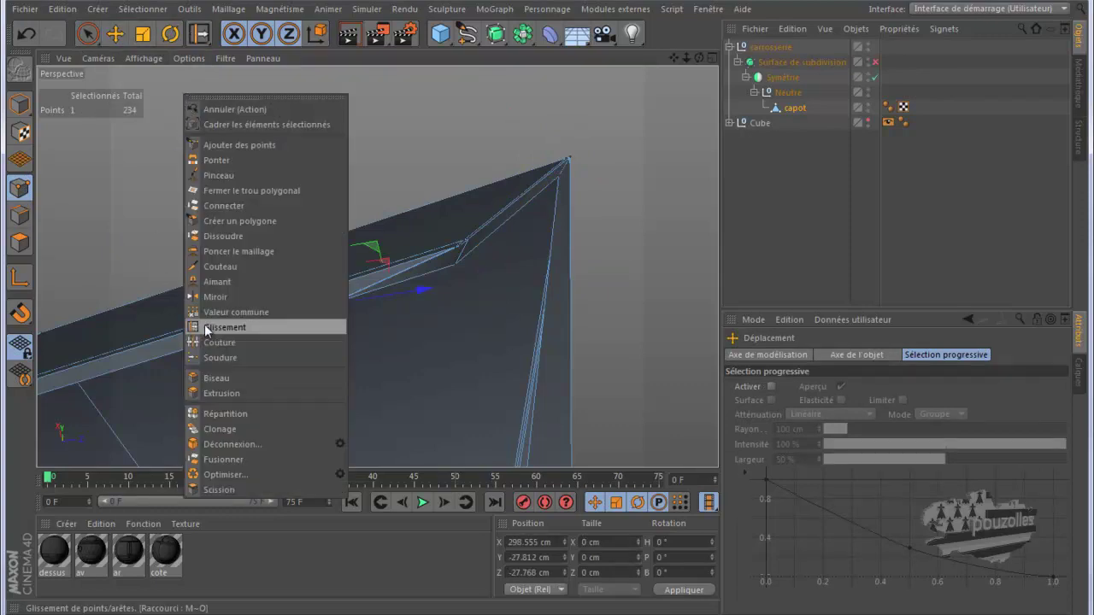
pyautogui.click(198, 327)
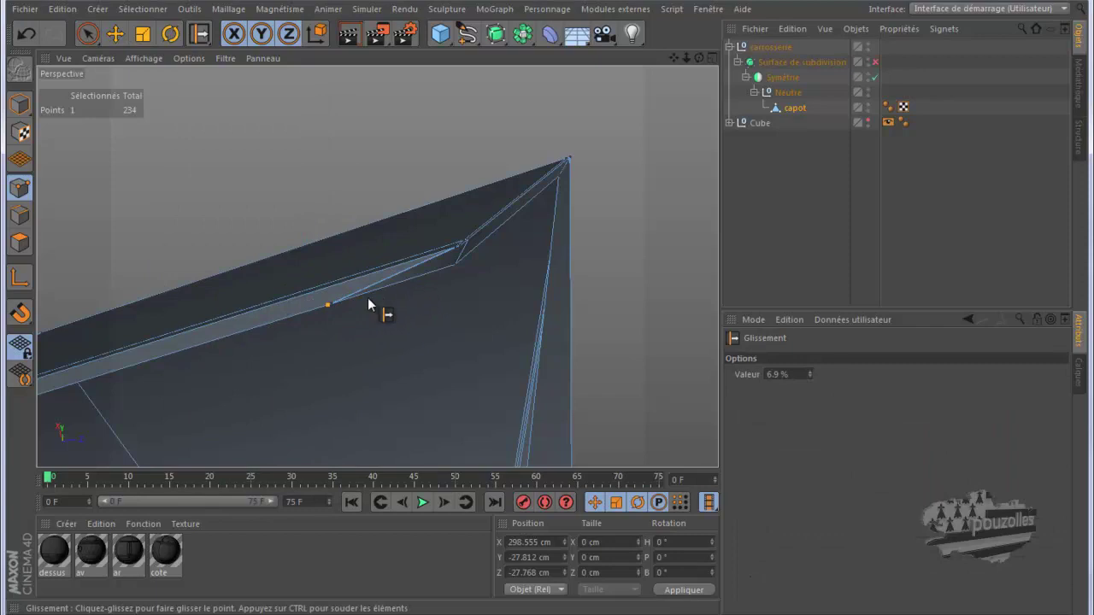
pyautogui.moveTo(329, 305)
pyautogui.mouseDown()
pyautogui.moveTo(301, 309)
pyautogui.moveTo(353, 305)
pyautogui.mouseUp()
pyautogui.moveTo(300, 314); pyautogui.dragTo(384, 295)
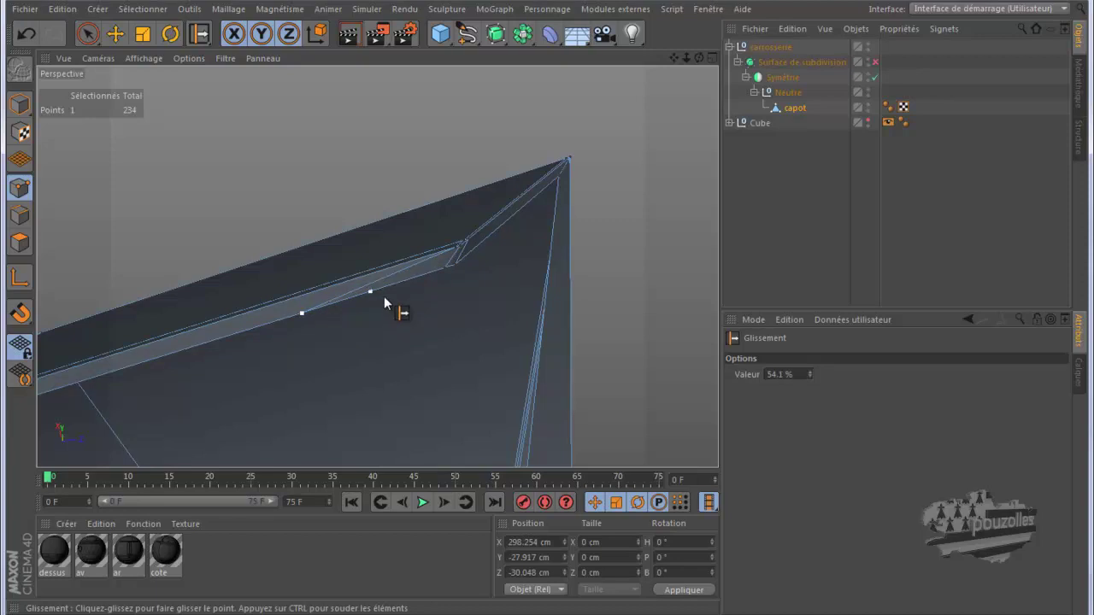
pyautogui.click(438, 274)
pyautogui.keyDown('alt'); pyautogui.moveTo(585, 219); pyautogui.dragTo(631, 162); pyautogui.keyUp('alt')
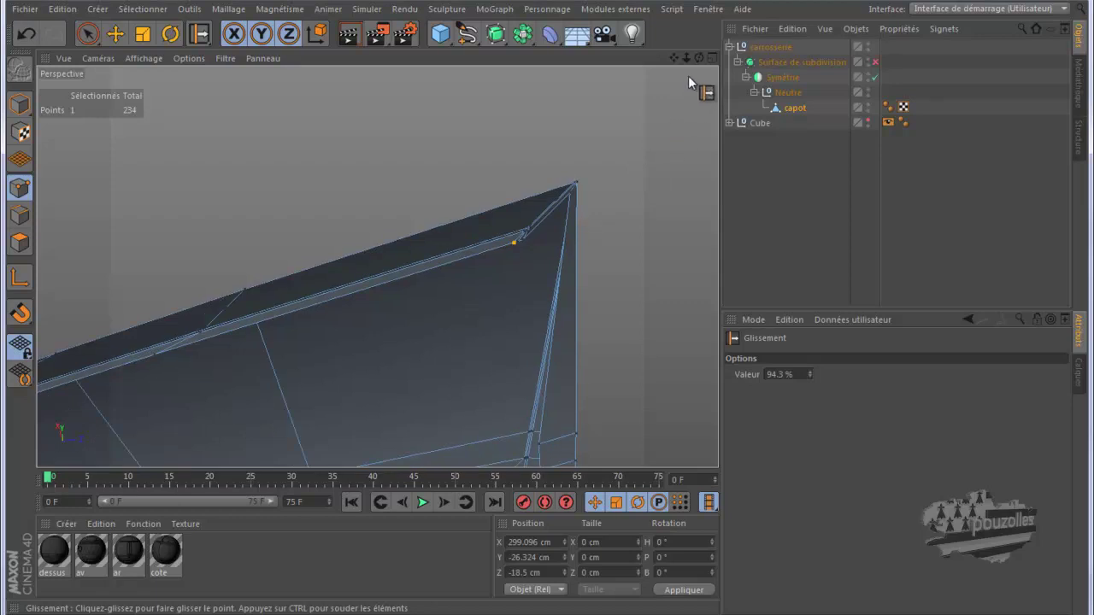
pyautogui.moveTo(696, 60)
pyautogui.mouseDown()
pyautogui.moveTo(548, 310)
pyautogui.moveTo(614, 308)
pyautogui.moveTo(676, 264)
pyautogui.mouseUp()
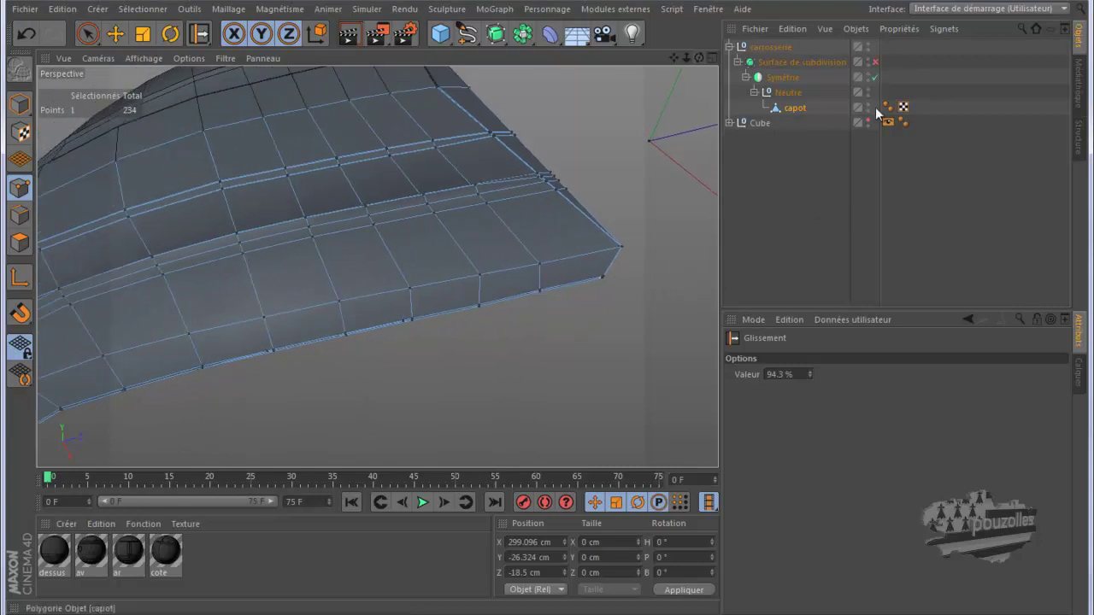
# Enable Surface de subdivision and preview the smoothed hood with two quick renders
pyautogui.click(875, 62)
pyautogui.moveTo(699, 57); pyautogui.dragTo(548, 315)
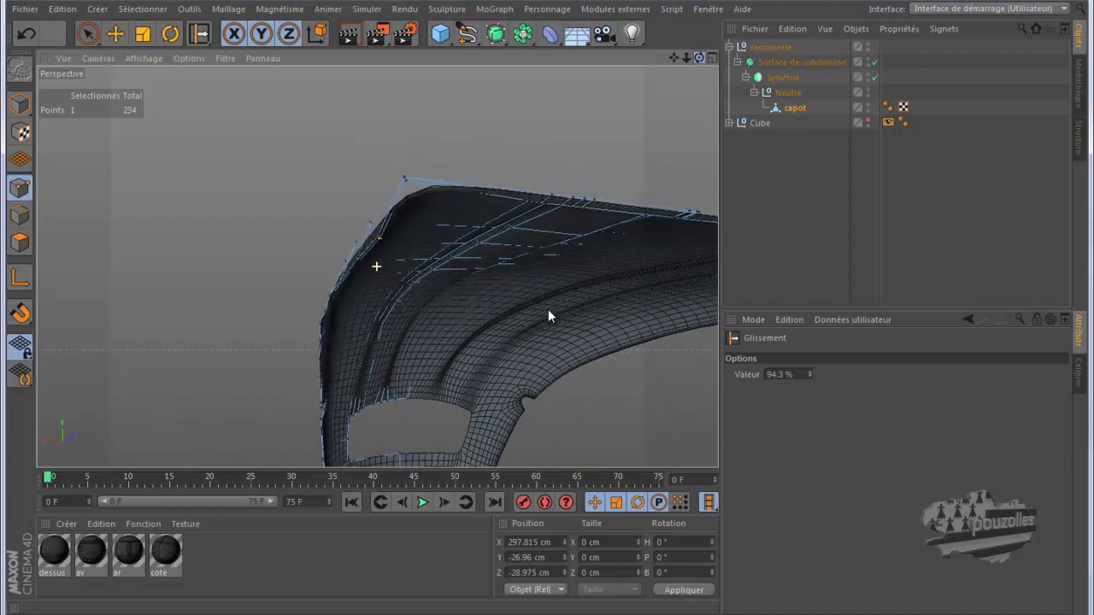
pyautogui.click(347, 34)
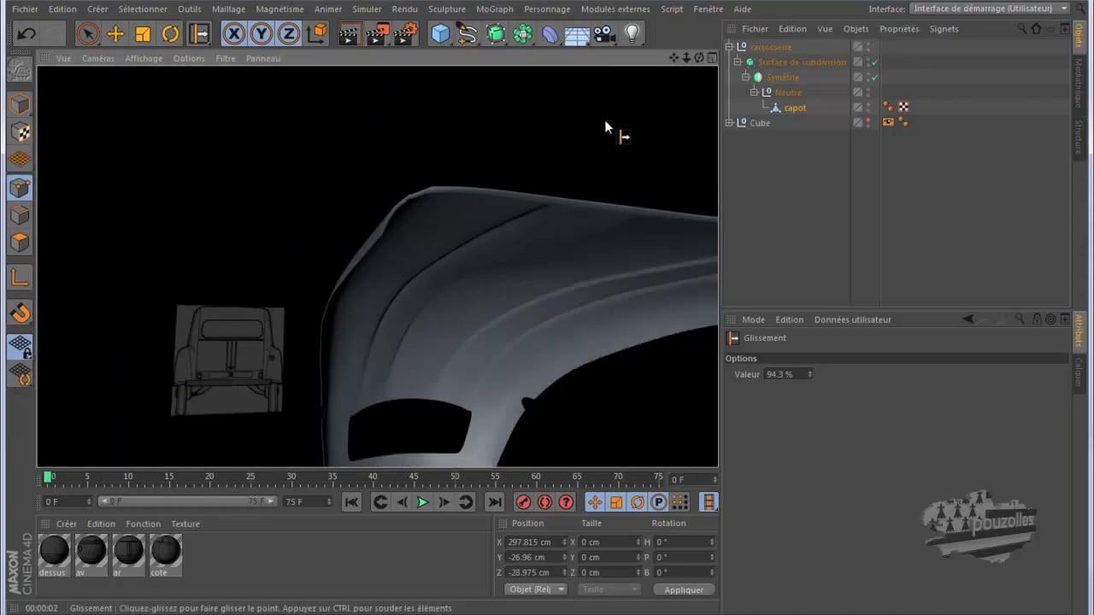
pyautogui.keyDown('alt'); pyautogui.moveTo(548, 311); pyautogui.dragTo(548, 309); pyautogui.keyUp('alt')
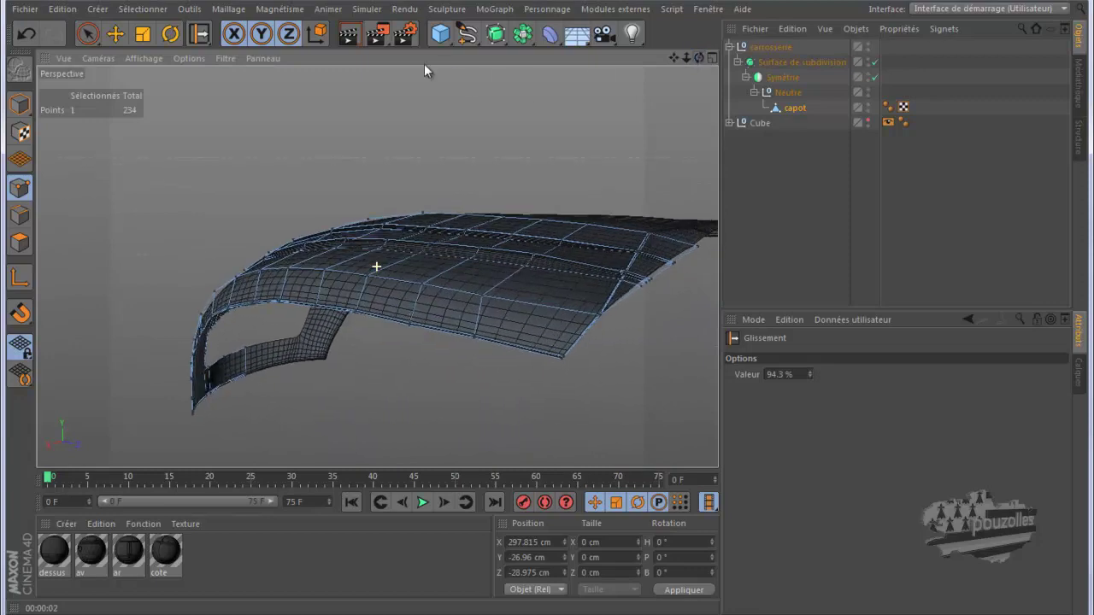
pyautogui.click(349, 34)
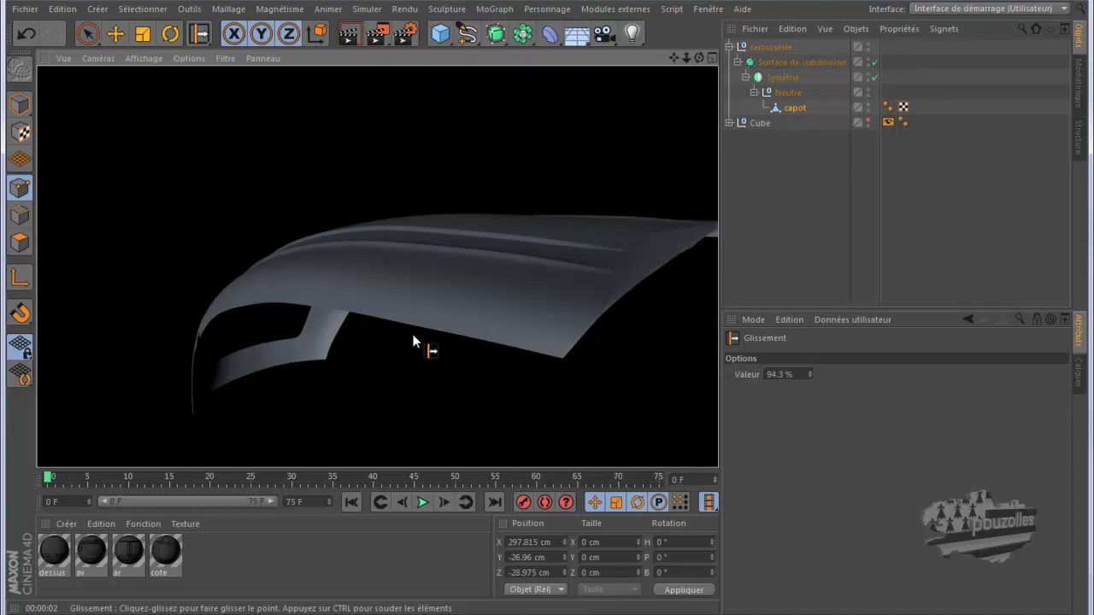
pyautogui.click(413, 298)
pyautogui.keyDown('alt'); pyautogui.moveTo(405, 296); pyautogui.dragTo(396, 296); pyautogui.keyUp('alt')
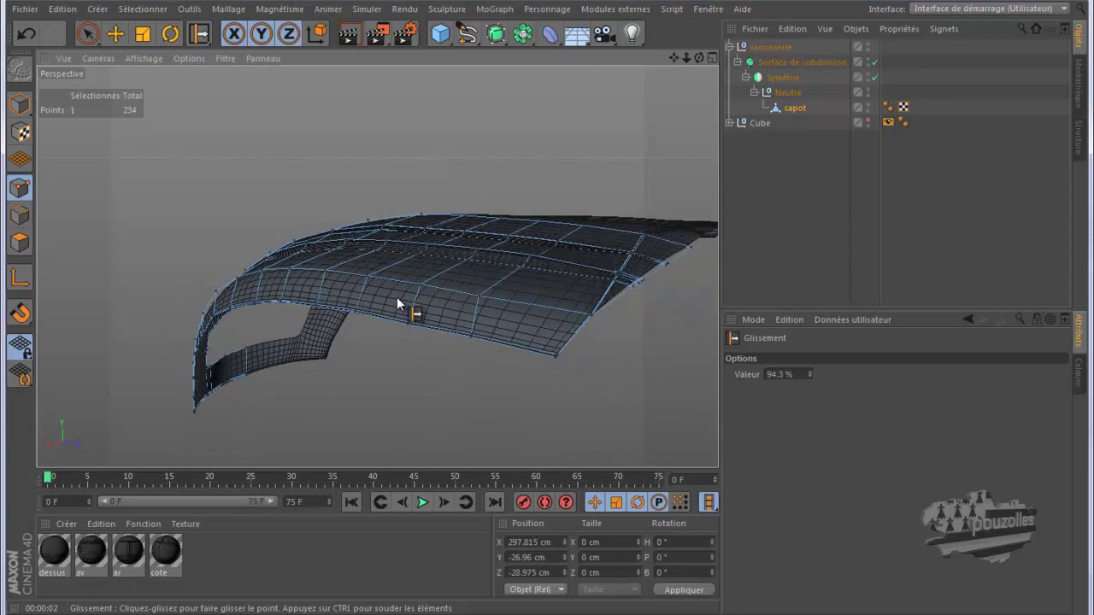
pyautogui.keyDown('alt'); pyautogui.moveTo(541, 309); pyautogui.dragTo(589, 164); pyautogui.keyUp('alt')
pyautogui.moveTo(574, 261); pyautogui.dragTo(546, 299)
# Select the extruded edge's corner point, nudge it along X, and turn subdivision off
pyautogui.click(116, 33)
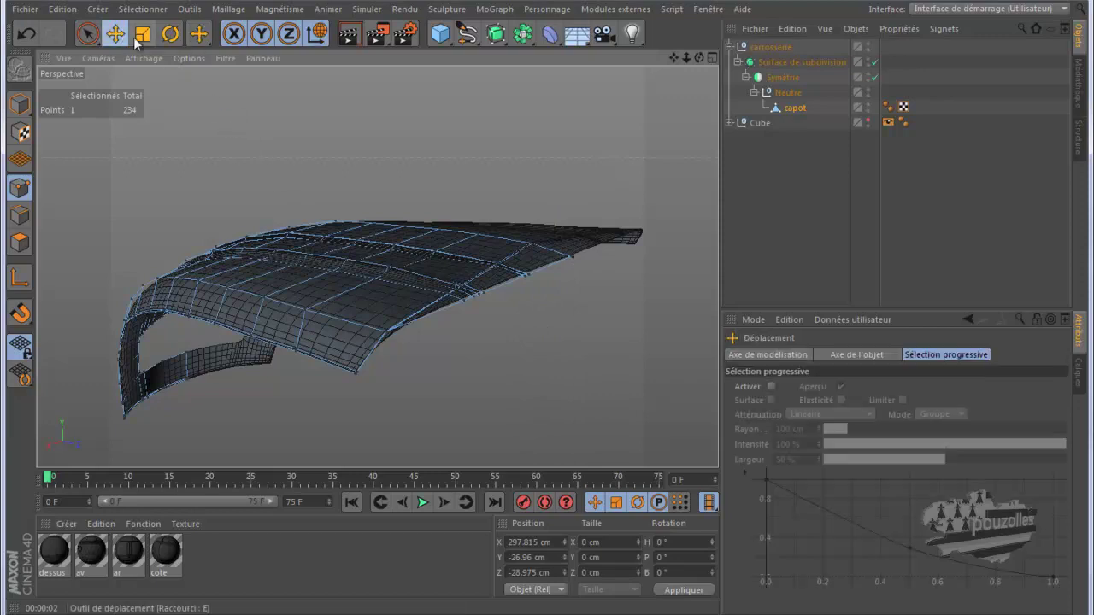
pyautogui.click(568, 257)
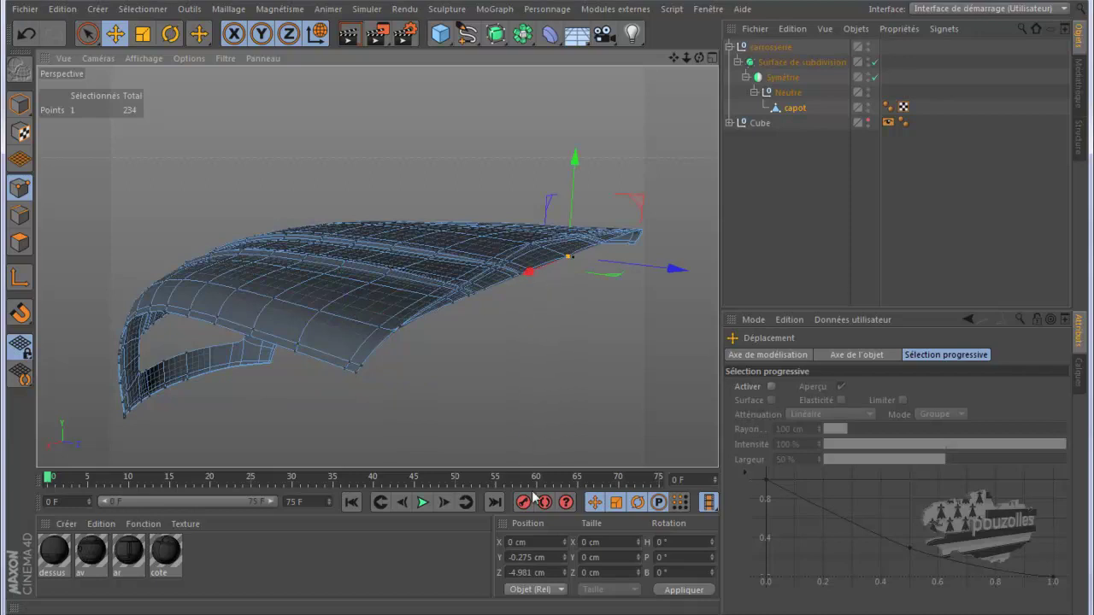
pyautogui.moveTo(698, 56); pyautogui.dragTo(546, 310)
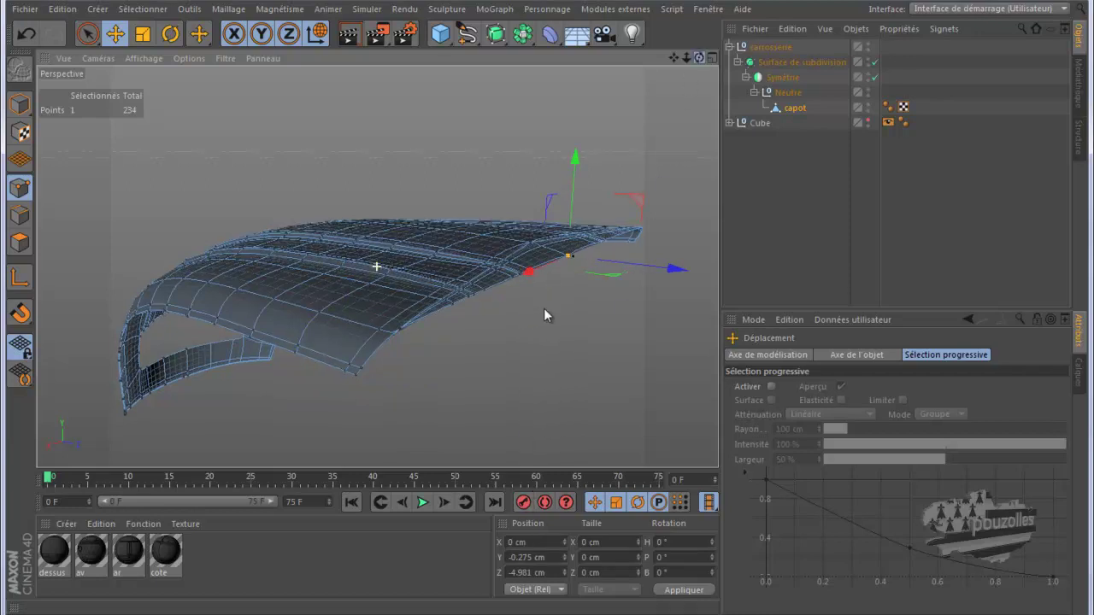
pyautogui.moveTo(673, 57)
pyautogui.mouseDown()
pyautogui.moveTo(529, 309)
pyautogui.moveTo(572, 144)
pyautogui.mouseUp()
pyautogui.scroll(3, 520, 299)
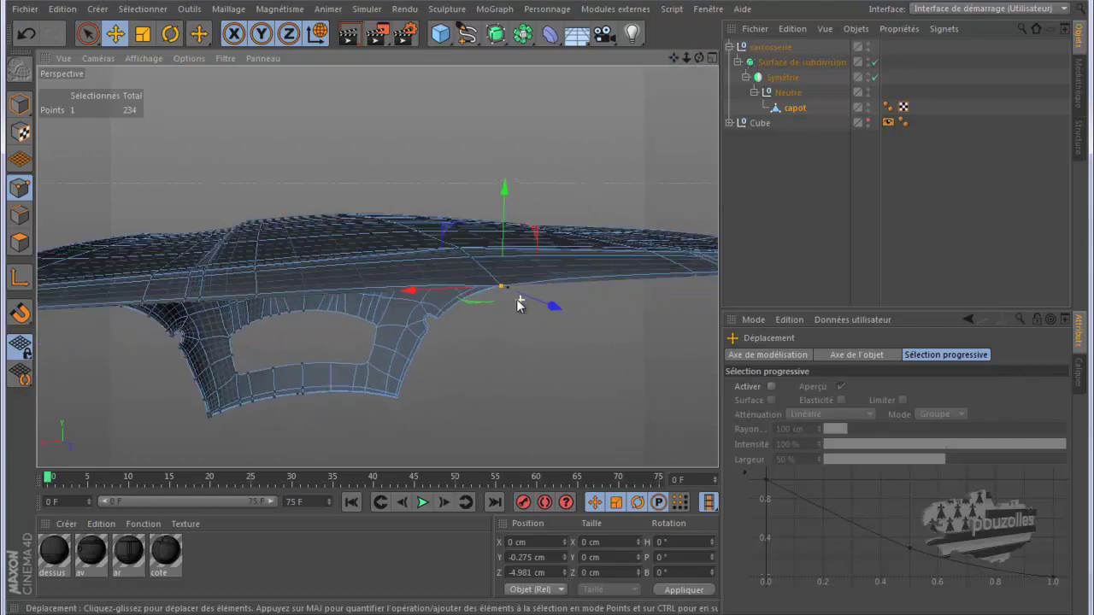
pyautogui.scroll(2, 519, 300)
pyautogui.moveTo(697, 57)
pyautogui.mouseDown()
pyautogui.moveTo(547, 318)
pyautogui.moveTo(547, 306)
pyautogui.mouseUp()
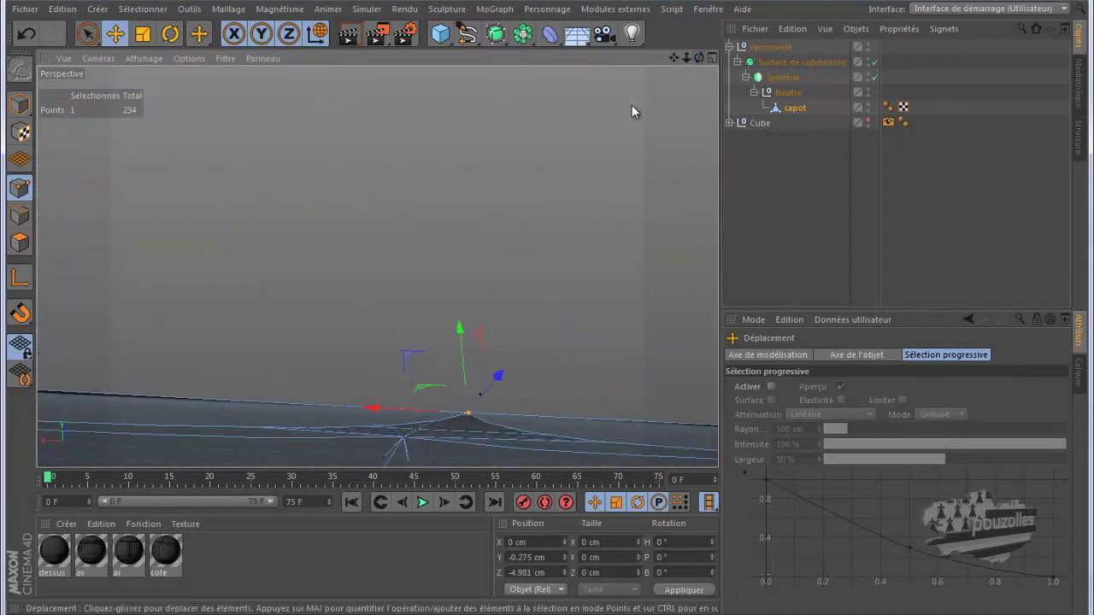
pyautogui.moveTo(631, 111); pyautogui.dragTo(632, 96)
pyautogui.moveTo(393, 343); pyautogui.dragTo(379, 350)
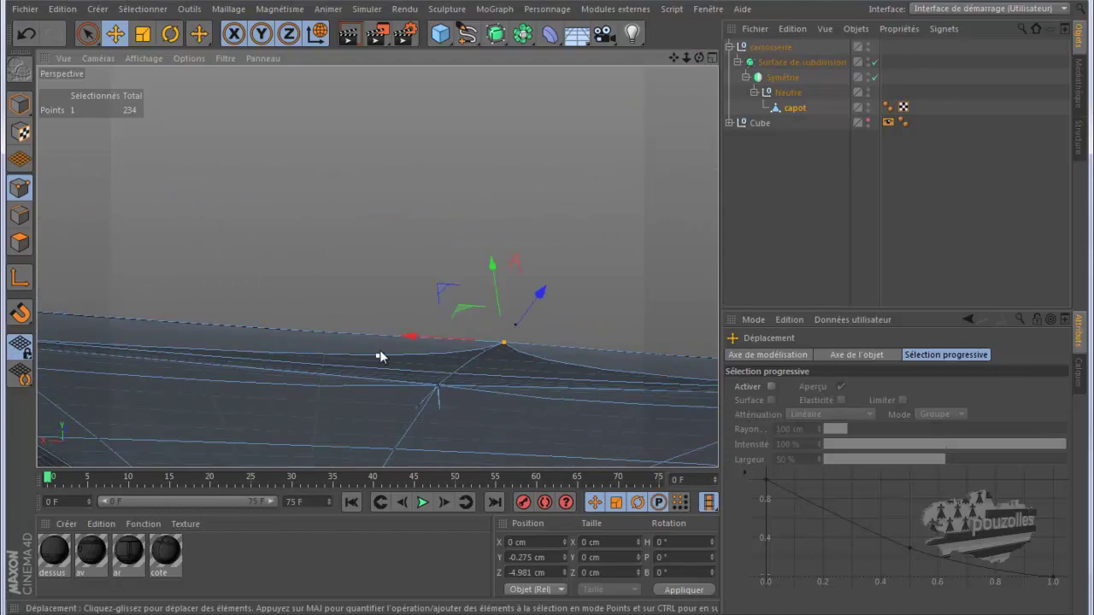
pyautogui.click(874, 63)
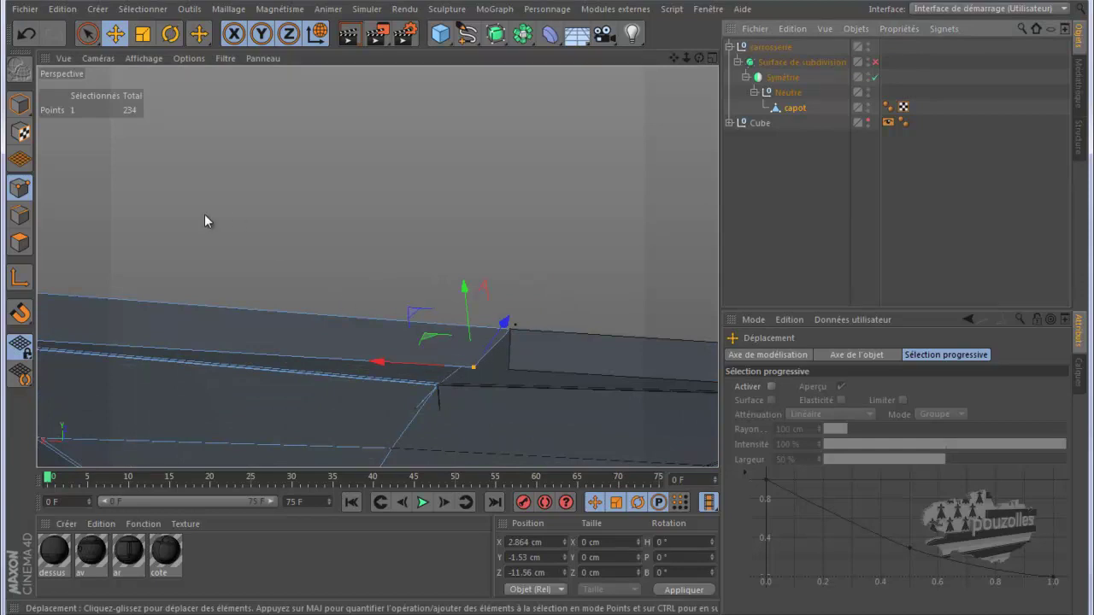
# Set the corner point's Position X to 0 cm
pyautogui.click(539, 543)
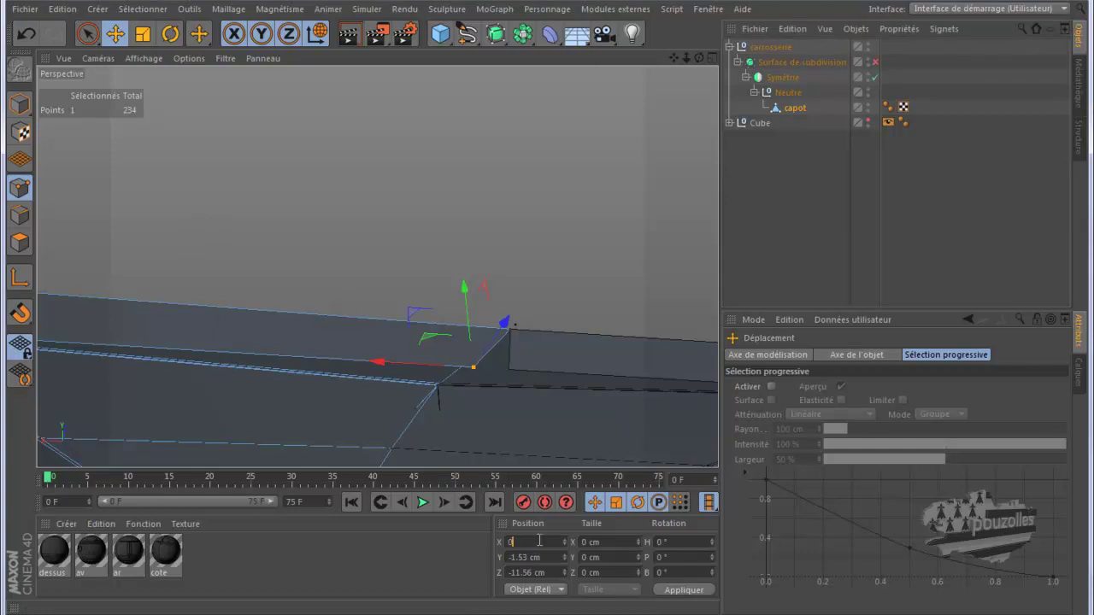
pyautogui.press('Return')
pyautogui.keyDown('alt'); pyautogui.moveTo(579, 250); pyautogui.dragTo(529, 306); pyautogui.keyUp('alt')
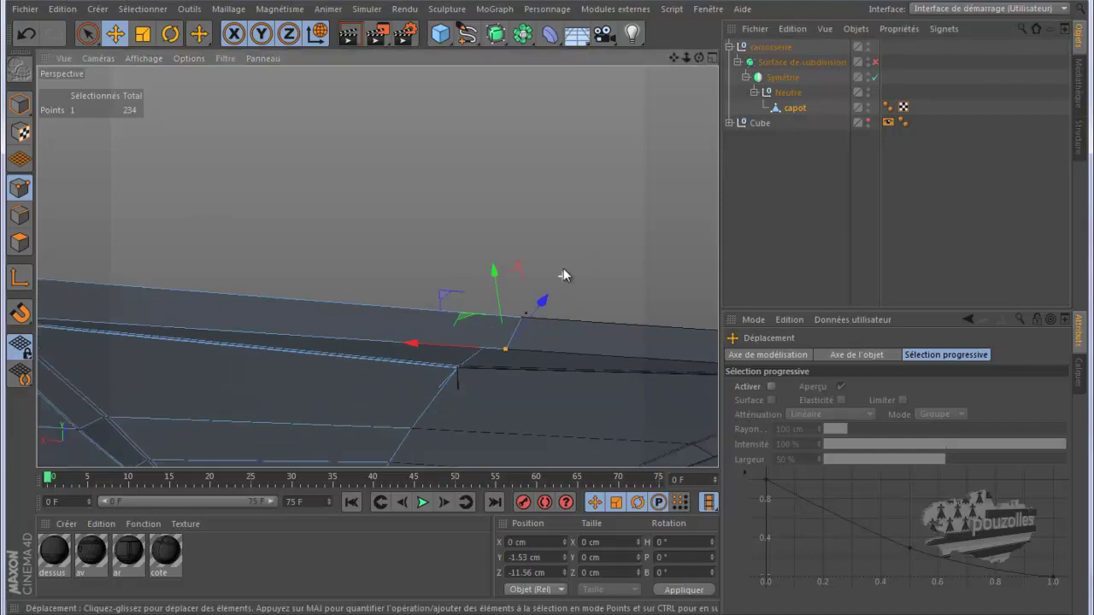
# Delete the stray point near the edge corner, leaving 233 points
pyautogui.scroll(2, 481, 359)
pyautogui.scroll(2, 492, 357)
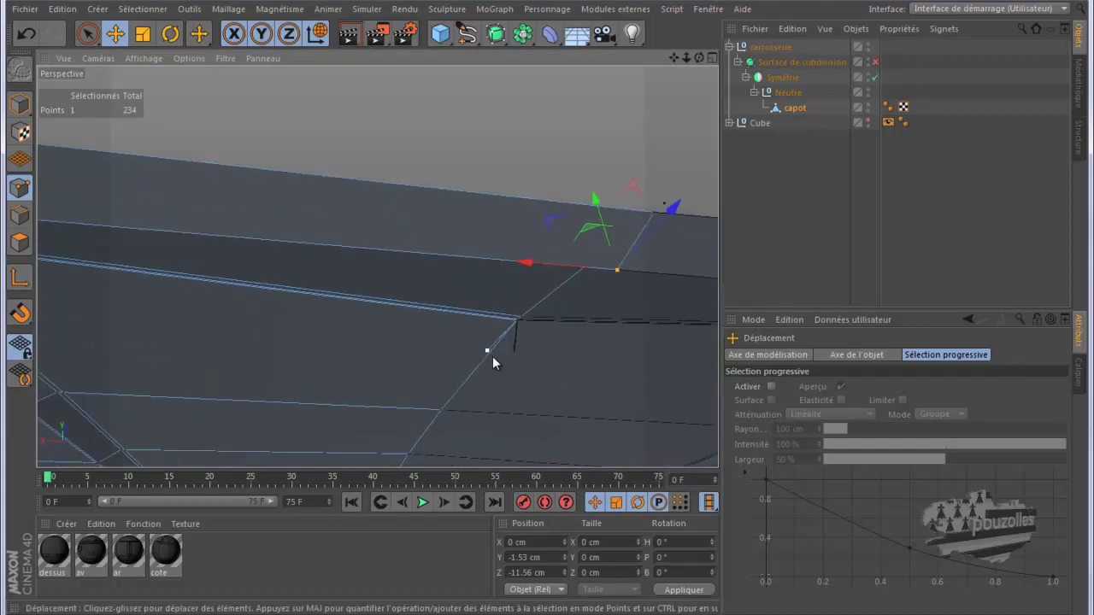
pyautogui.scroll(3, 492, 357)
pyautogui.scroll(2, 492, 363)
pyautogui.scroll(1, 491, 365)
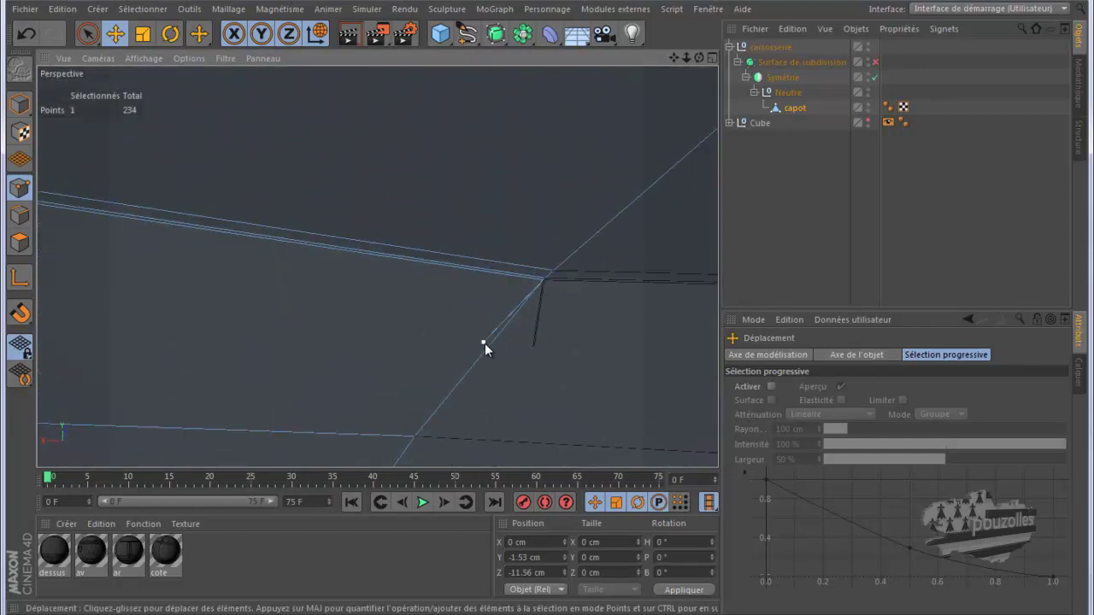
pyautogui.click(483, 343)
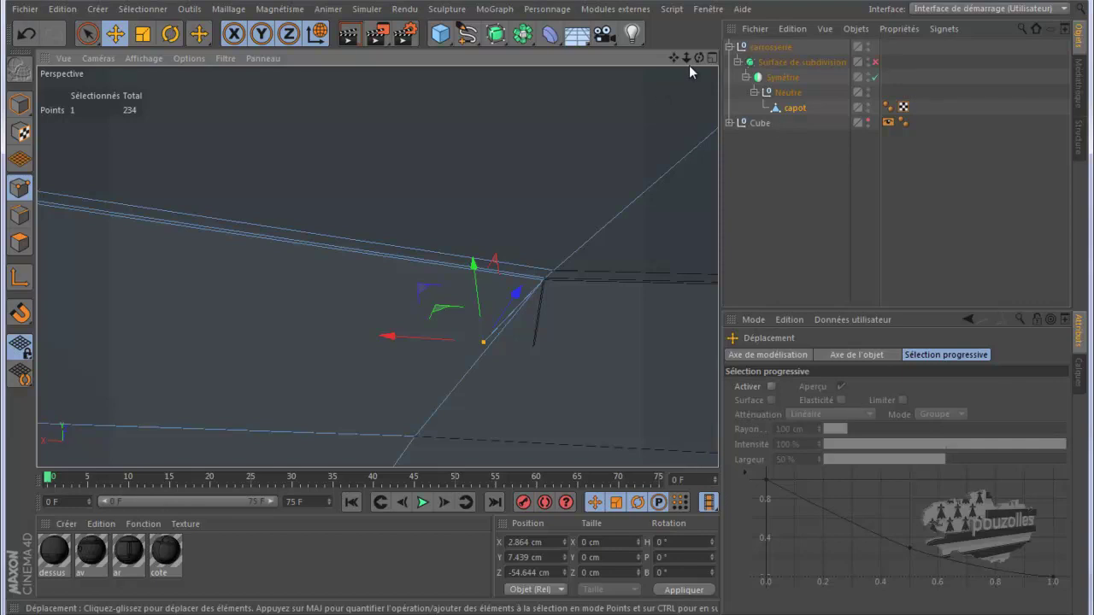
pyautogui.moveTo(547, 317)
pyautogui.keyDown('alt'); pyautogui.mouseDown()
pyautogui.moveTo(562, 337)
pyautogui.moveTo(547, 310)
pyautogui.moveTo(537, 315)
pyautogui.moveTo(546, 309)
pyautogui.mouseUp(); pyautogui.keyUp('alt')
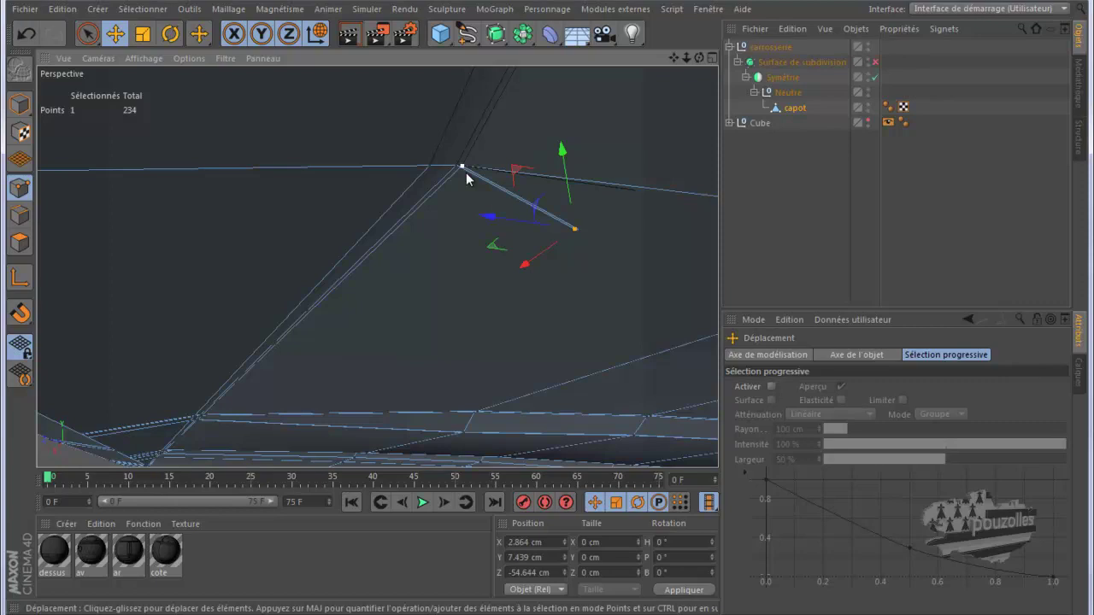
pyautogui.press('Delete')
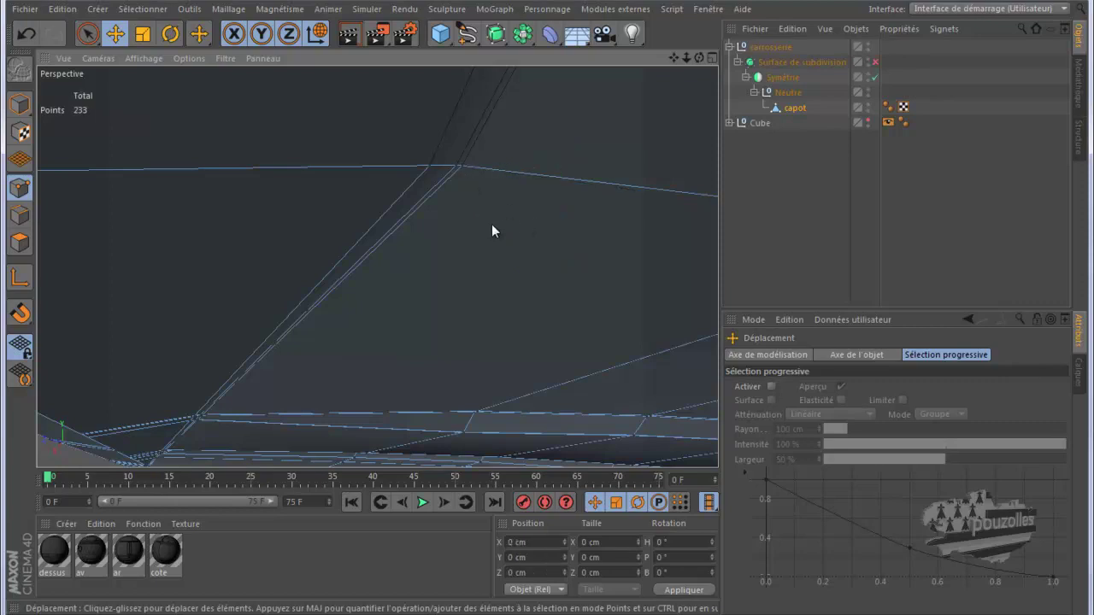
pyautogui.scroll(-2, 491, 224)
# Select the lower edge's corner vertex and apply Position X 0 cm to it
pyautogui.scroll(-2, 489, 226)
pyautogui.scroll(-2, 487, 229)
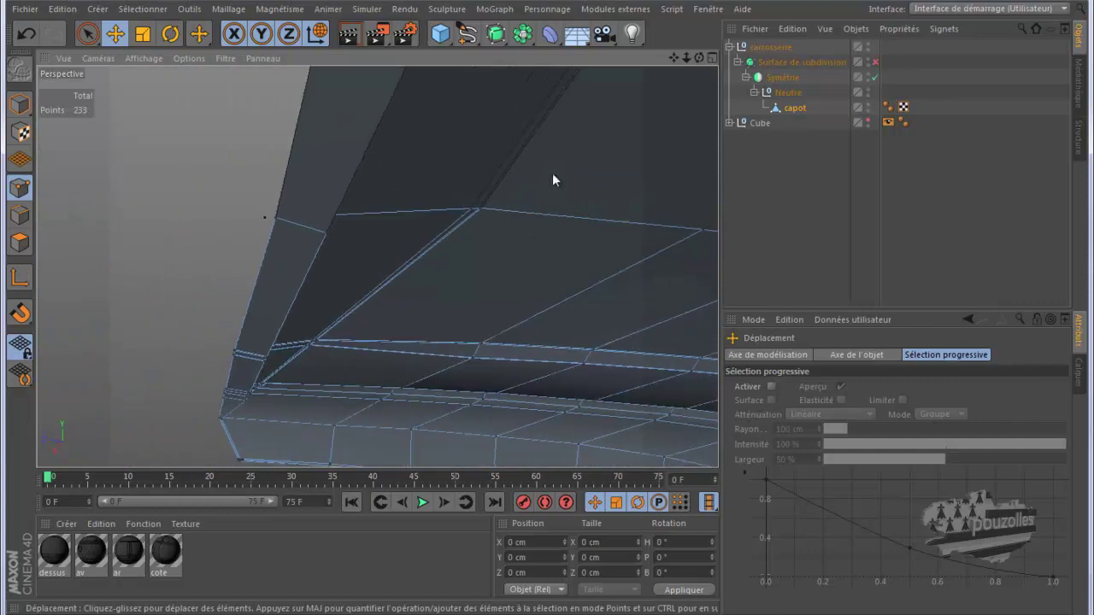
pyautogui.moveTo(698, 57)
pyautogui.mouseDown()
pyautogui.moveTo(547, 316)
pyautogui.moveTo(647, 92)
pyautogui.moveTo(330, 272)
pyautogui.moveTo(247, 274)
pyautogui.moveTo(151, 300)
pyautogui.moveTo(108, 290)
pyautogui.moveTo(166, 247)
pyautogui.mouseUp()
pyautogui.moveTo(694, 59)
pyautogui.mouseDown()
pyautogui.moveTo(530, 304)
pyautogui.moveTo(548, 309)
pyautogui.mouseUp()
pyautogui.moveTo(314, 231); pyautogui.dragTo(707, 59)
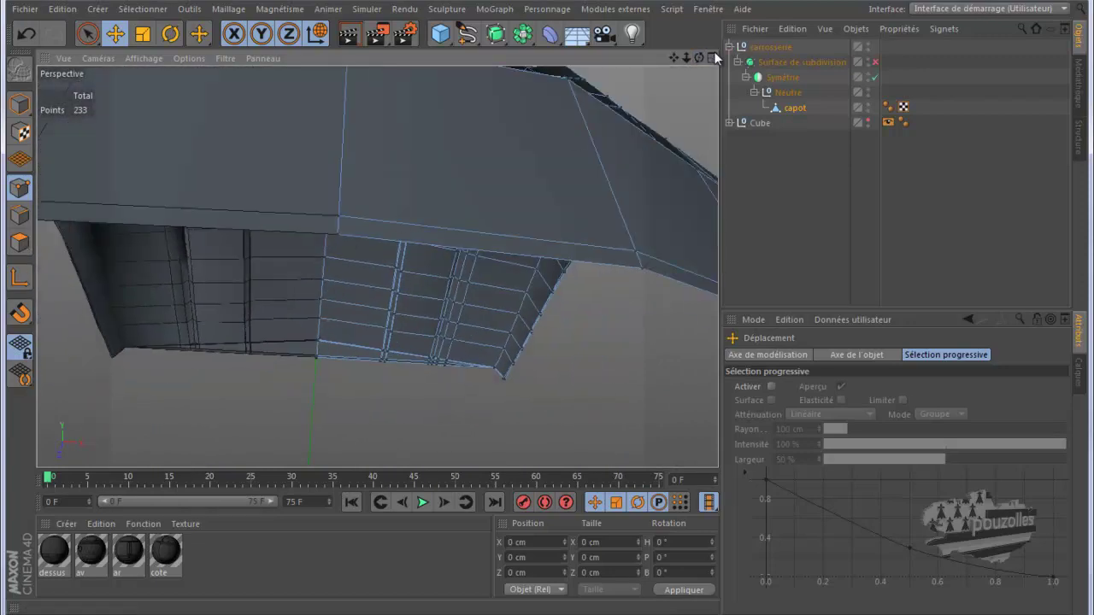
pyautogui.keyDown('alt'); pyautogui.moveTo(550, 313); pyautogui.dragTo(548, 313); pyautogui.keyUp('alt')
pyautogui.keyDown('alt'); pyautogui.moveTo(547, 315); pyautogui.dragTo(547, 421); pyautogui.keyUp('alt')
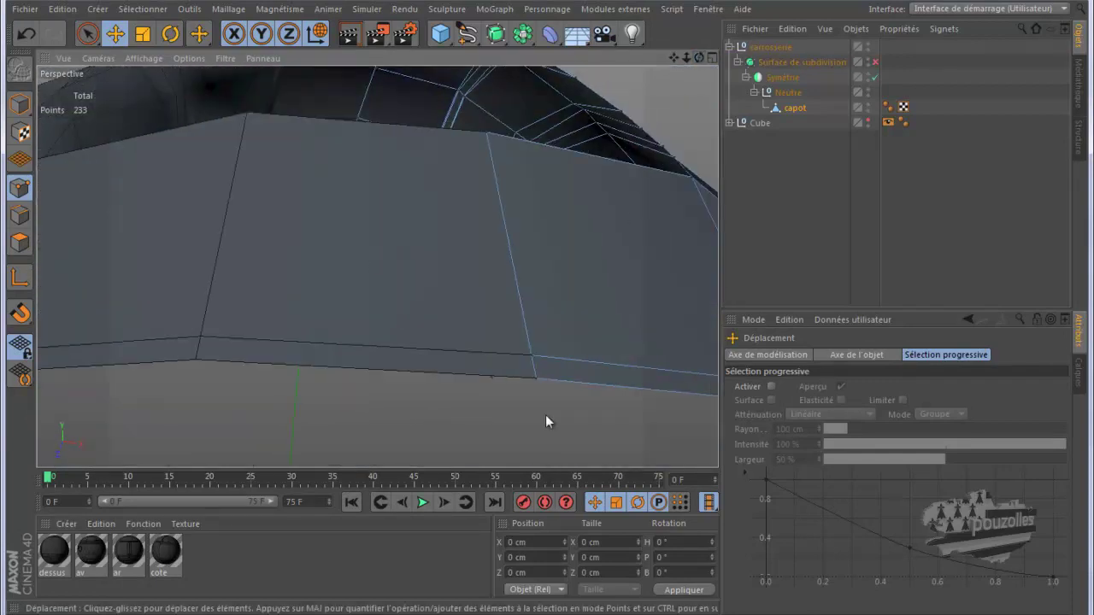
pyautogui.click(539, 382)
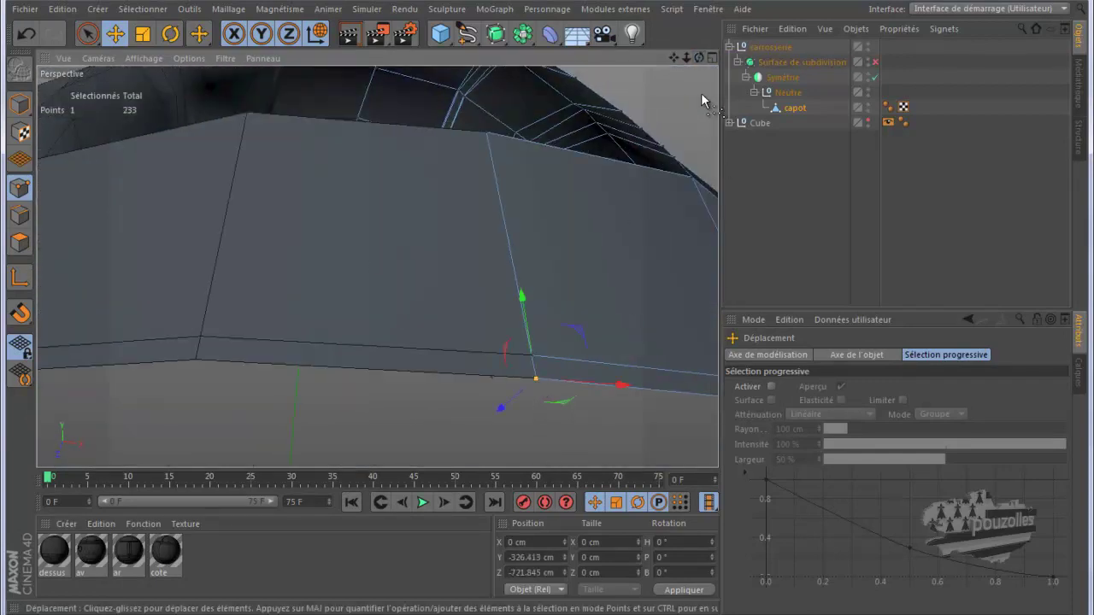
pyautogui.moveTo(699, 58); pyautogui.dragTo(561, 321)
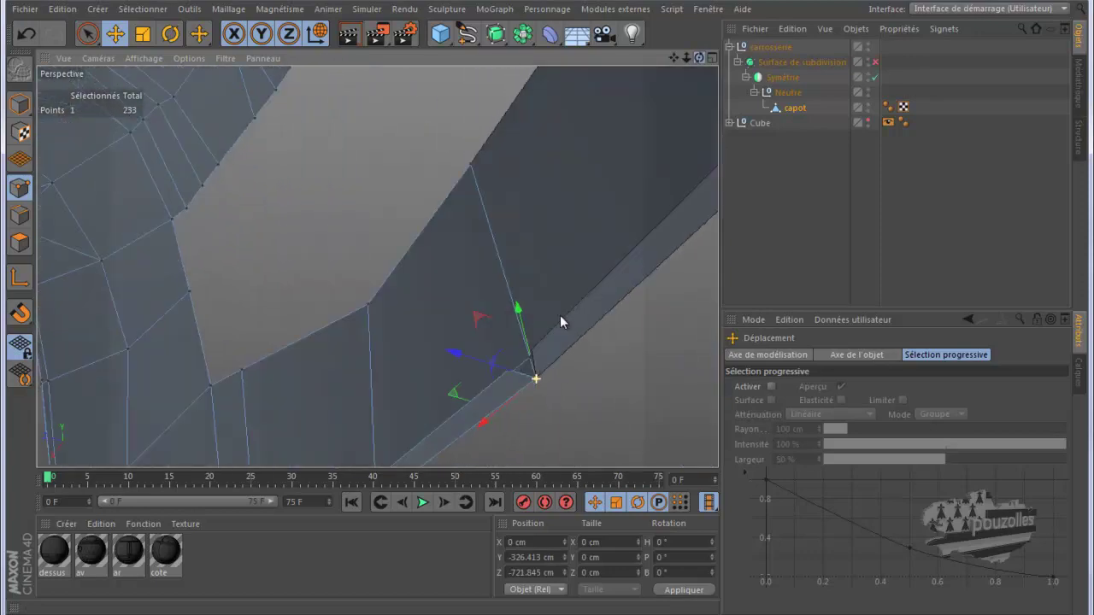
pyautogui.moveTo(536, 383); pyautogui.dragTo(513, 387)
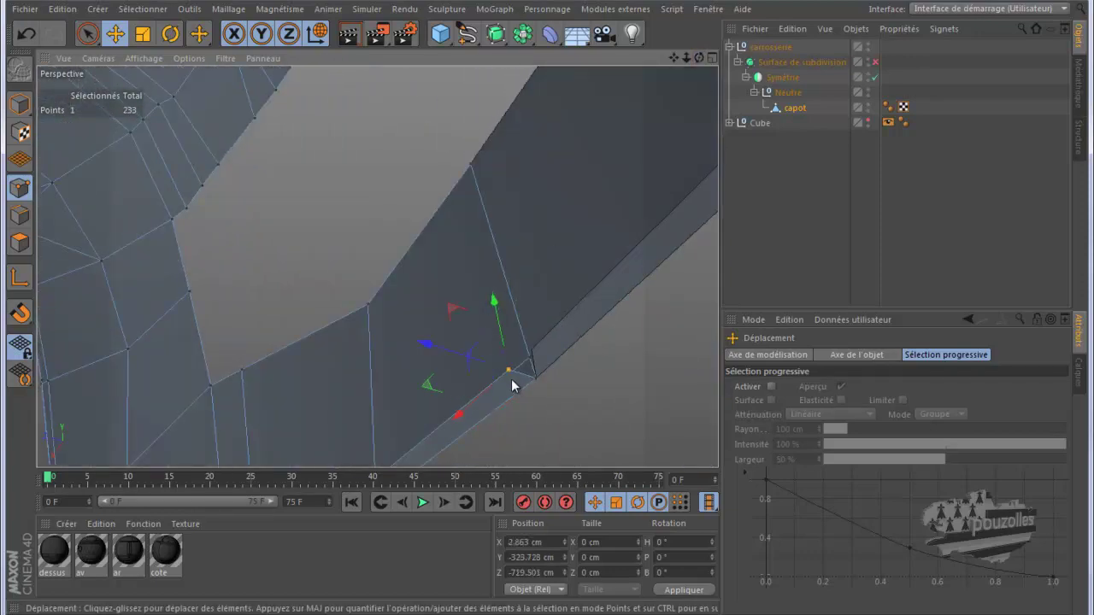
pyautogui.click(543, 542)
pyautogui.write('0')
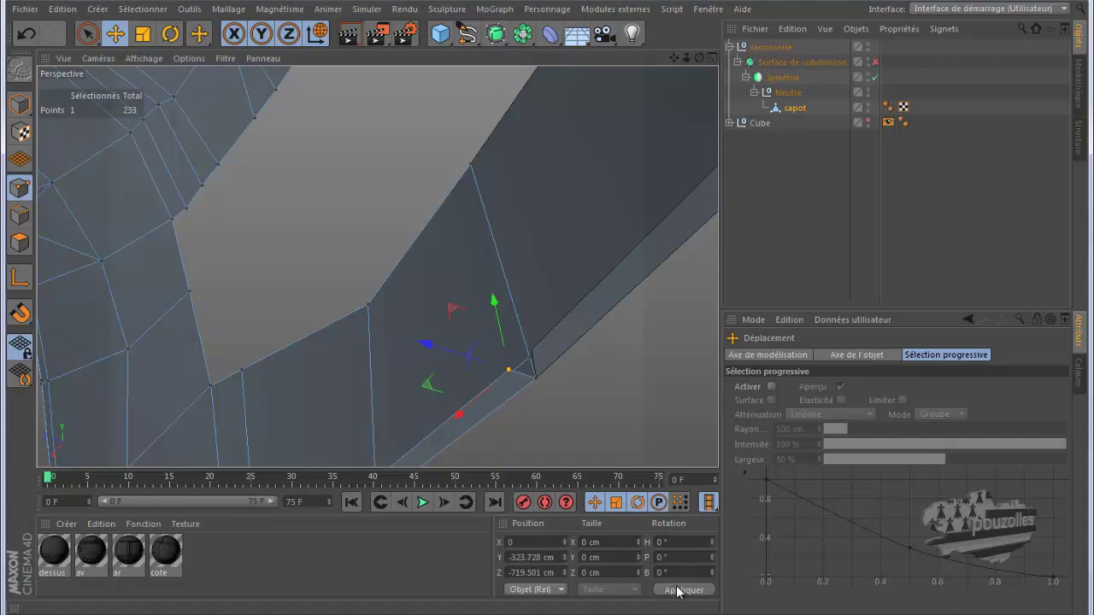
pyautogui.click(683, 589)
# From a low side view, slide the lower edge's corner point about 2 cm along X
pyautogui.moveTo(501, 362)
pyautogui.keyDown('alt'); pyautogui.mouseDown()
pyautogui.moveTo(456, 354)
pyautogui.moveTo(433, 367)
pyautogui.moveTo(591, 228)
pyautogui.mouseUp(); pyautogui.keyUp('alt')
pyautogui.moveTo(539, 325)
pyautogui.keyDown('alt'); pyautogui.mouseDown()
pyautogui.moveTo(499, 189)
pyautogui.moveTo(290, 345)
pyautogui.mouseUp(); pyautogui.keyUp('alt')
pyautogui.moveTo(697, 58)
pyautogui.mouseDown()
pyautogui.moveTo(536, 318)
pyautogui.moveTo(685, 57)
pyautogui.moveTo(538, 311)
pyautogui.moveTo(546, 308)
pyautogui.moveTo(517, 199)
pyautogui.mouseUp()
pyautogui.moveTo(699, 58); pyautogui.dragTo(545, 307)
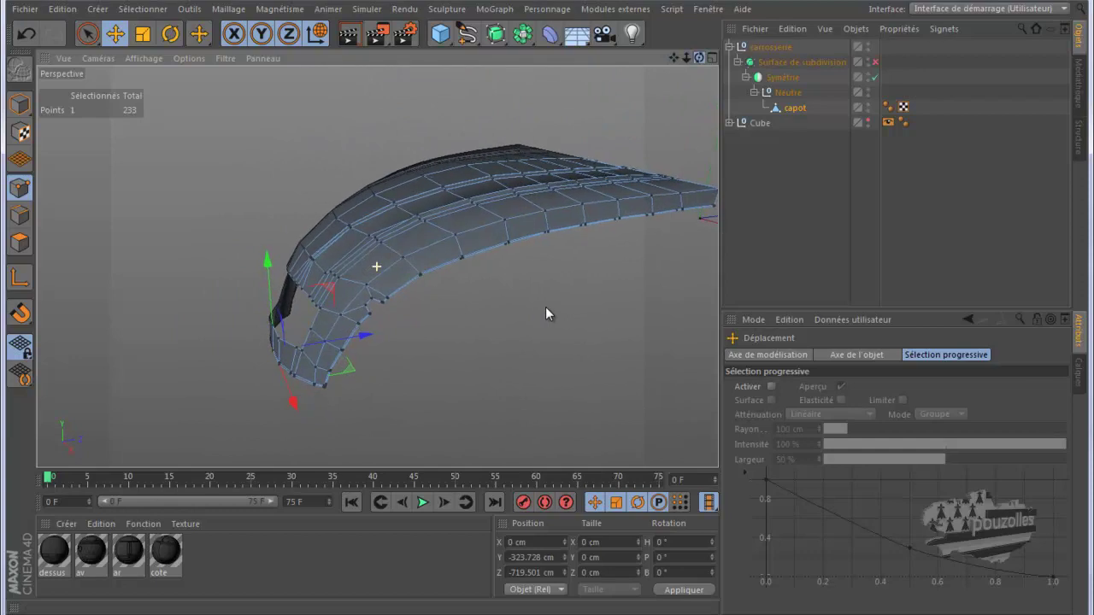
pyautogui.scroll(2, 561, 230)
pyautogui.scroll(2, 563, 231)
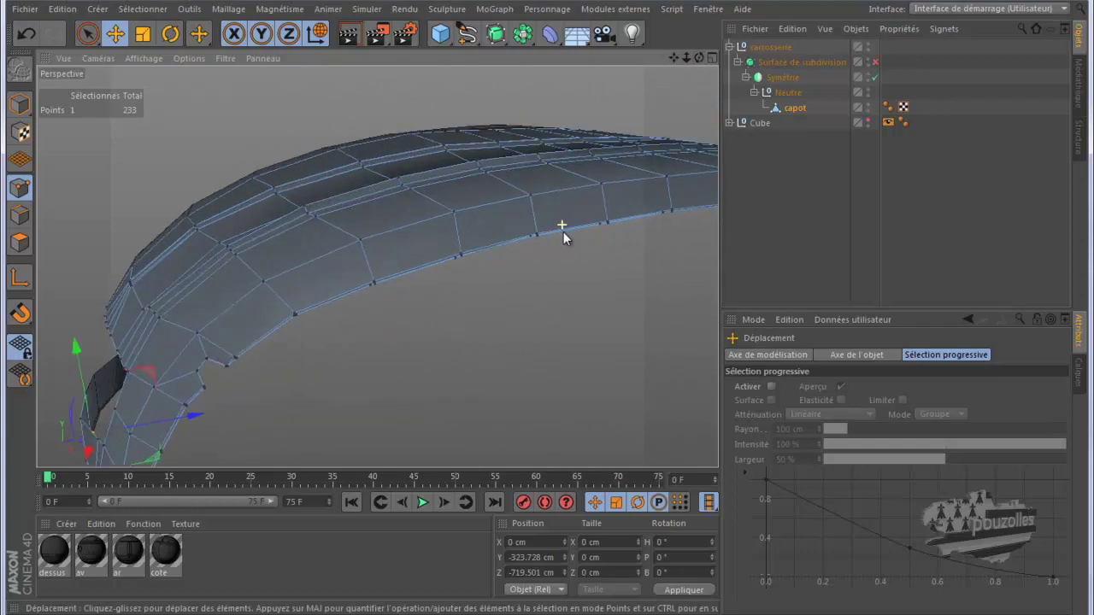
pyautogui.scroll(2, 563, 232)
pyautogui.scroll(1, 560, 233)
pyautogui.scroll(1, 561, 233)
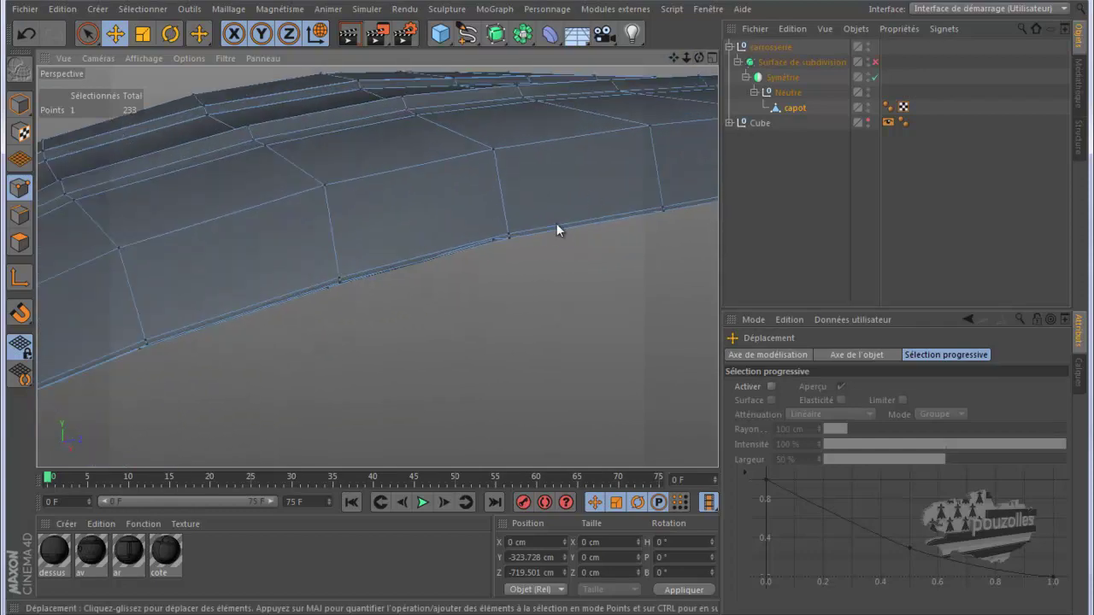
pyautogui.scroll(2, 556, 227)
pyautogui.moveTo(700, 57); pyautogui.dragTo(550, 308)
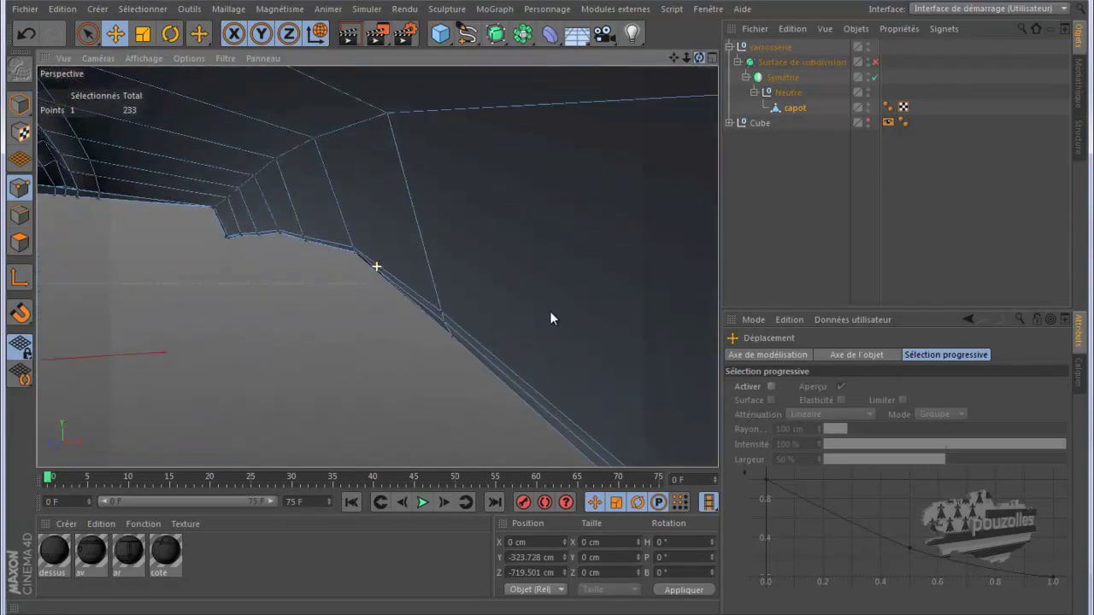
pyautogui.keyDown('alt'); pyautogui.moveTo(458, 202); pyautogui.dragTo(362, 251); pyautogui.keyUp('alt')
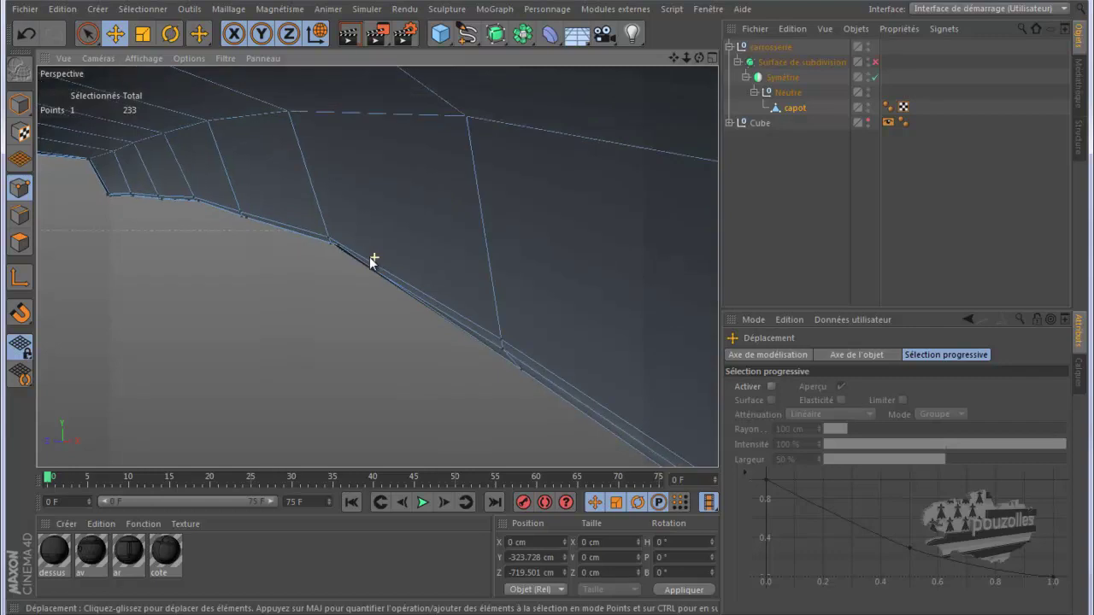
pyautogui.click(301, 232)
pyautogui.moveTo(370, 232)
pyautogui.mouseDown()
pyautogui.moveTo(356, 243)
pyautogui.moveTo(332, 229)
pyautogui.mouseUp()
# Slide the next two lower-edge points about 2 cm and 2.3 cm along X
pyautogui.scroll(2, 225, 195)
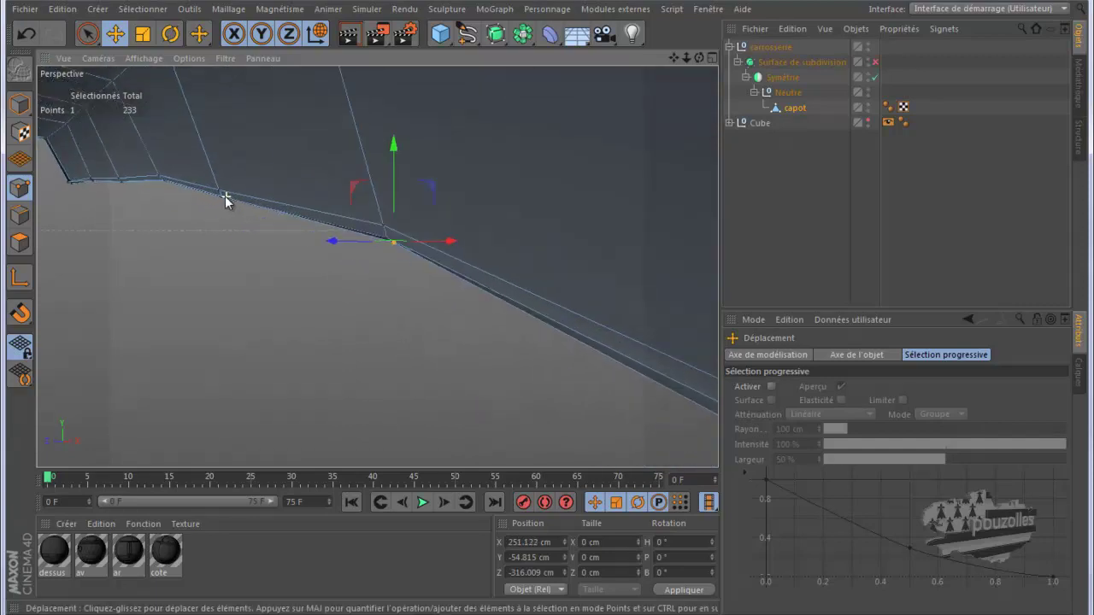
pyautogui.scroll(2, 225, 198)
pyautogui.scroll(2, 221, 205)
pyautogui.click(240, 194)
pyautogui.moveTo(313, 202); pyautogui.dragTo(280, 220)
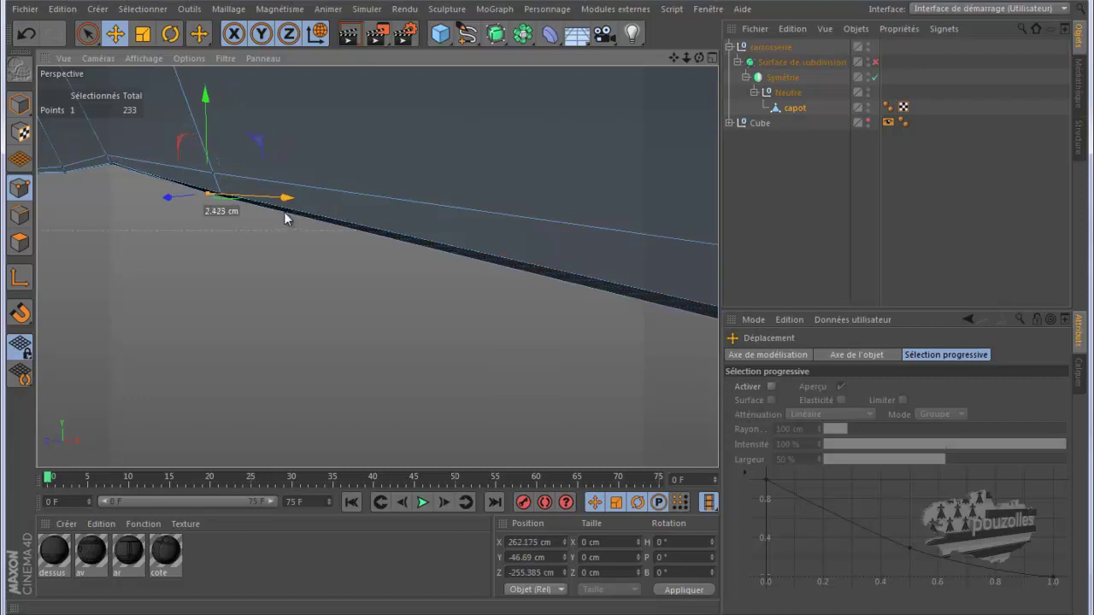
pyautogui.moveTo(673, 57)
pyautogui.mouseDown()
pyautogui.moveTo(568, 331)
pyautogui.moveTo(554, 317)
pyautogui.moveTo(652, 82)
pyautogui.mouseUp()
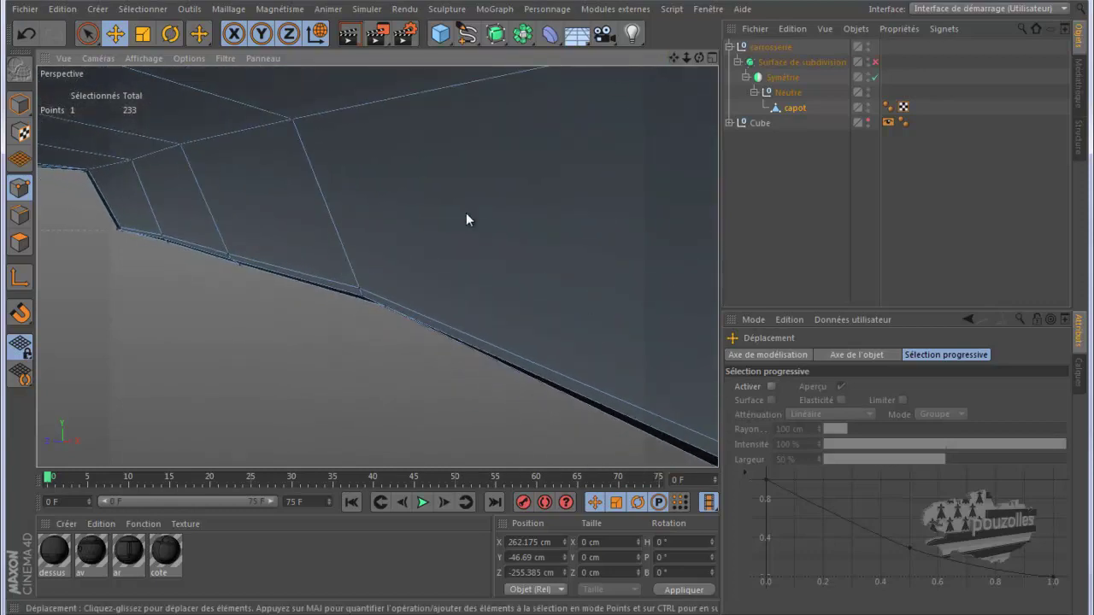
pyautogui.click(384, 308)
pyautogui.moveTo(441, 298); pyautogui.dragTo(427, 305)
# Slide two further-left edge points about 4 cm and 3 cm along X, then check the edge
pyautogui.click(238, 264)
pyautogui.moveTo(308, 261); pyautogui.dragTo(295, 260)
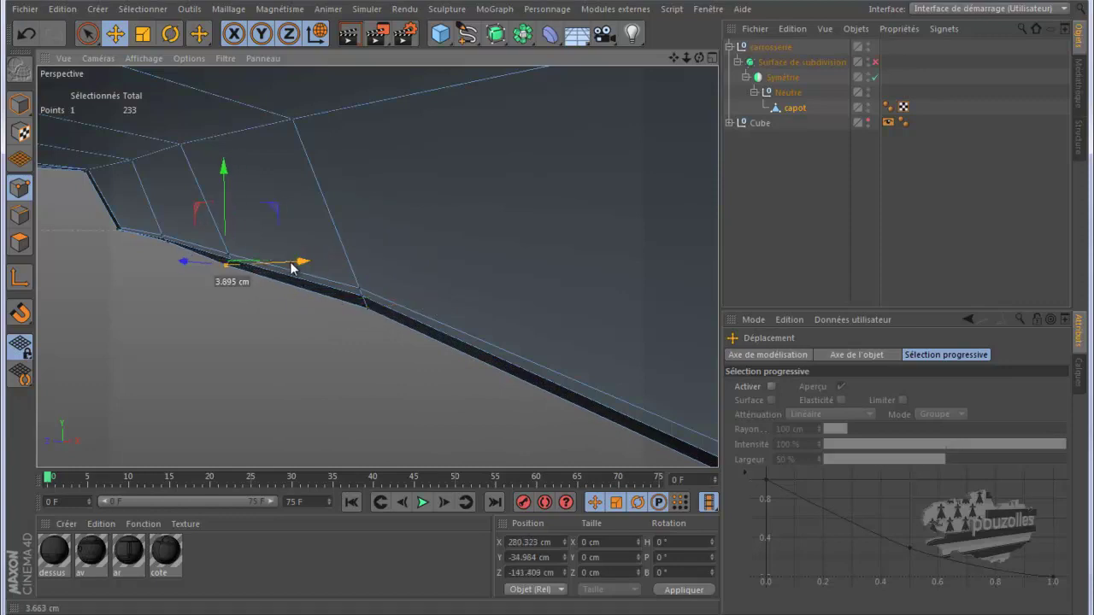
pyautogui.click(166, 242)
pyautogui.moveTo(246, 242); pyautogui.dragTo(231, 247)
pyautogui.moveTo(103, 224)
pyautogui.keyDown('alt'); pyautogui.mouseDown()
pyautogui.moveTo(172, 206)
pyautogui.moveTo(117, 215)
pyautogui.moveTo(161, 203)
pyautogui.moveTo(463, 181)
pyautogui.moveTo(688, 59)
pyautogui.mouseUp(); pyautogui.keyUp('alt')
pyautogui.moveTo(546, 310)
pyautogui.keyDown('alt'); pyautogui.mouseDown()
pyautogui.moveTo(618, 165)
pyautogui.moveTo(476, 362)
pyautogui.moveTo(531, 301)
pyautogui.moveTo(545, 301)
pyautogui.moveTo(530, 334)
pyautogui.mouseUp(); pyautogui.keyUp('alt')
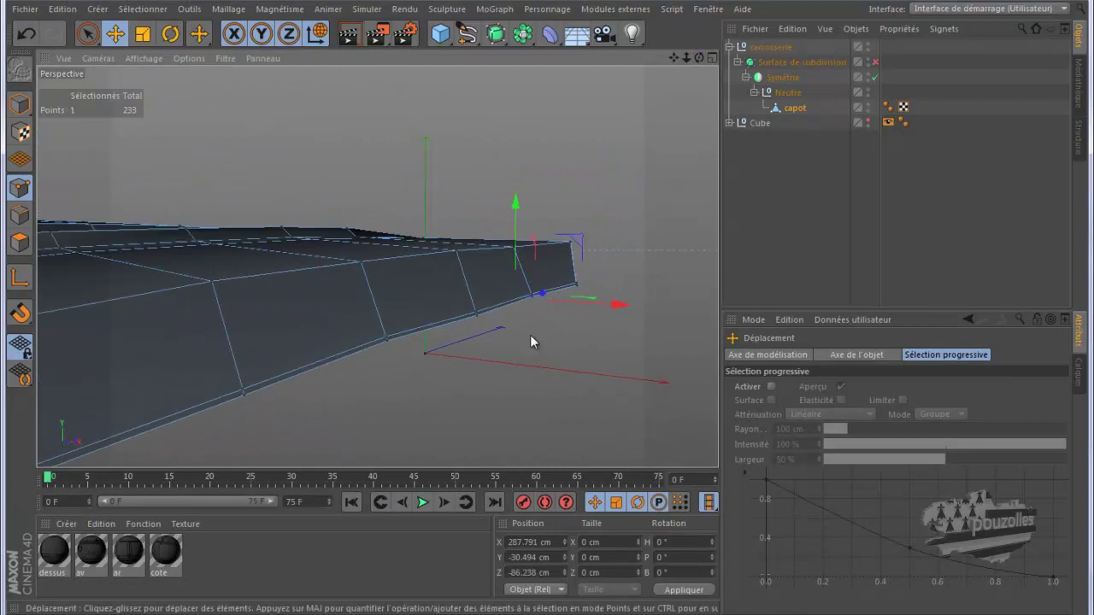
# Choose the brush selection, then with the Move tool pick the corner point at the hood's end
pyautogui.click(89, 37)
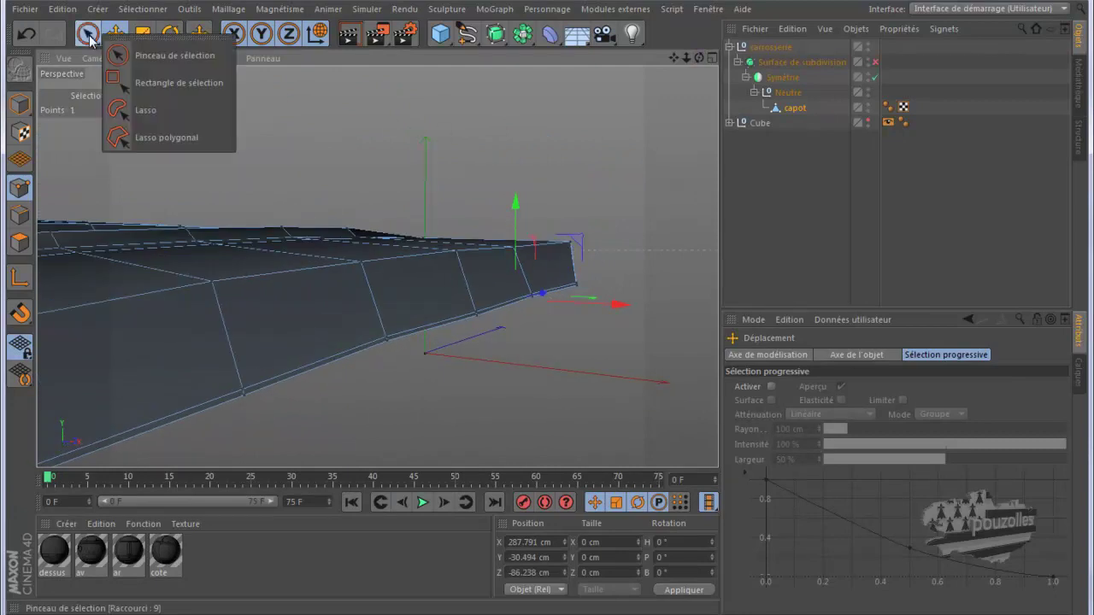
pyautogui.click(145, 54)
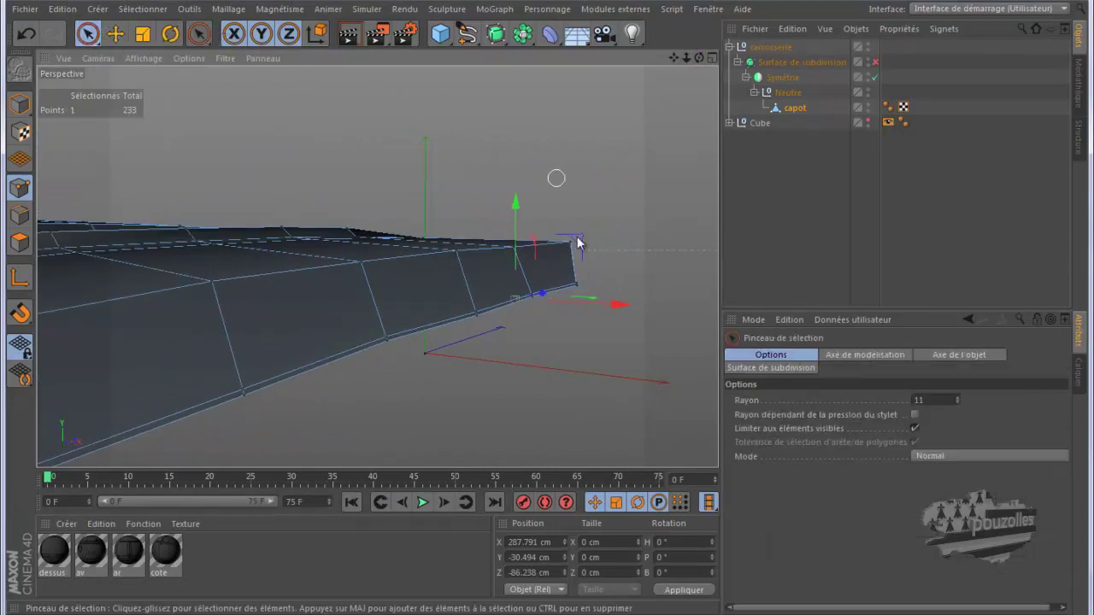
pyautogui.click(115, 33)
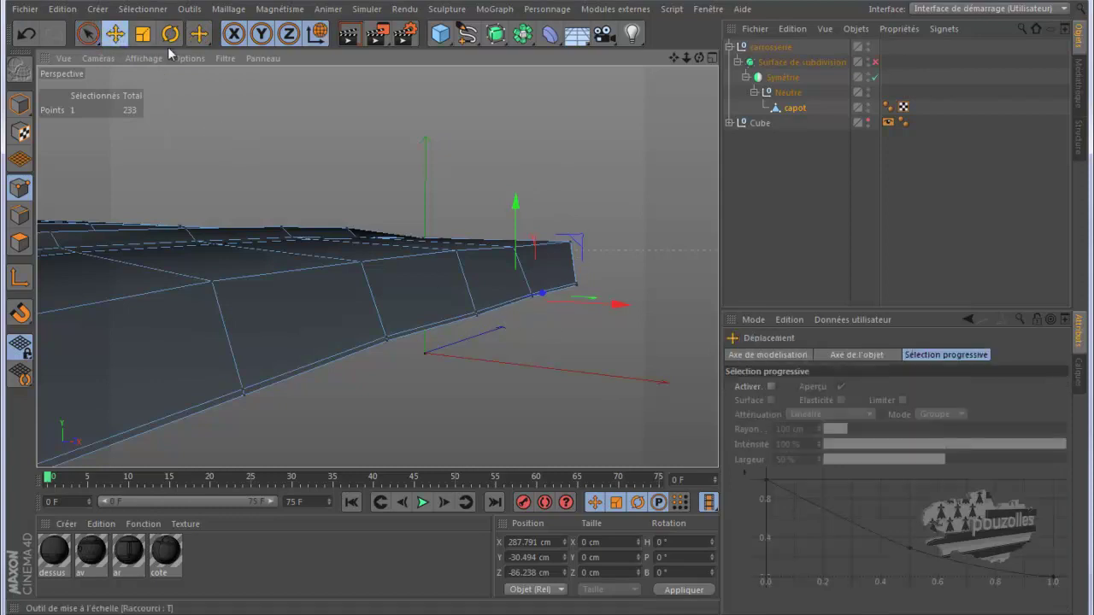
pyautogui.keyDown('alt'); pyautogui.moveTo(559, 315); pyautogui.dragTo(561, 320); pyautogui.keyUp('alt')
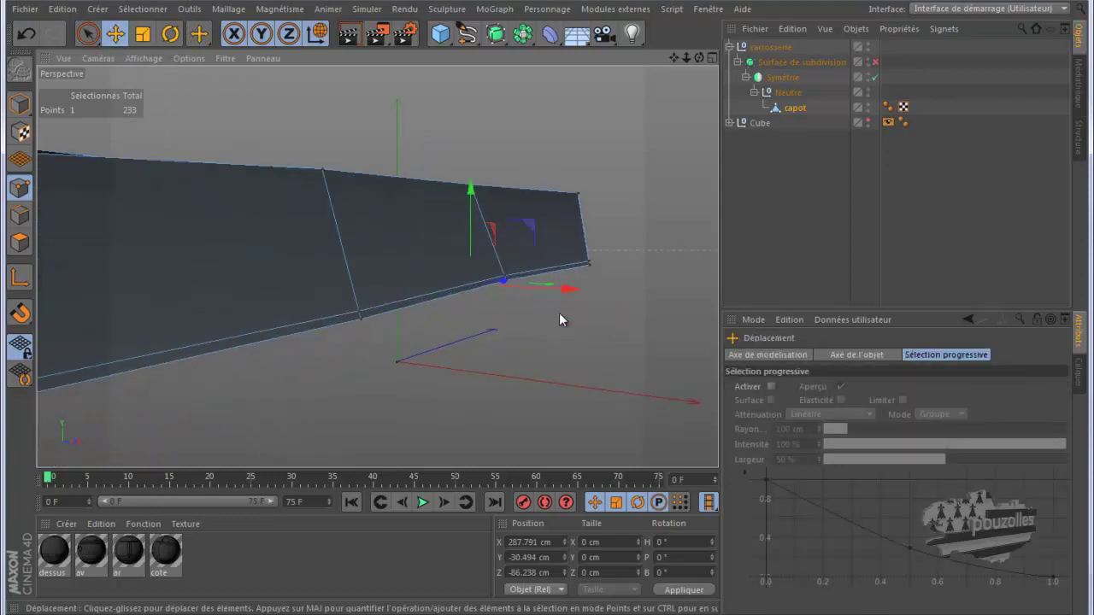
pyautogui.click(561, 270)
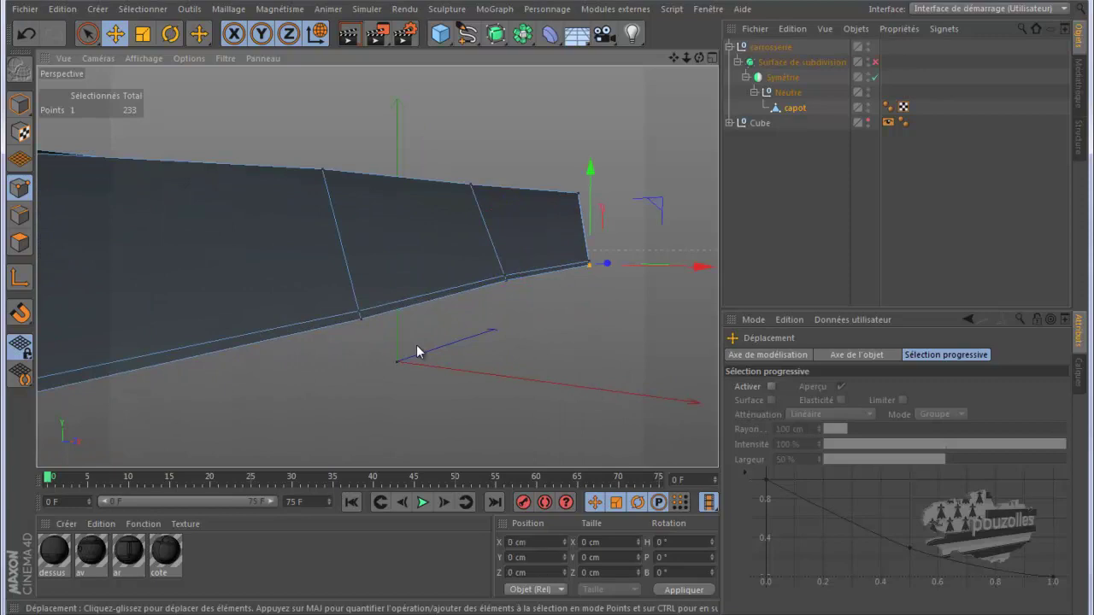
# In Edges mode, select the first edges along the hood's lower border
pyautogui.click(19, 215)
pyautogui.click(556, 274)
pyautogui.click(466, 293)
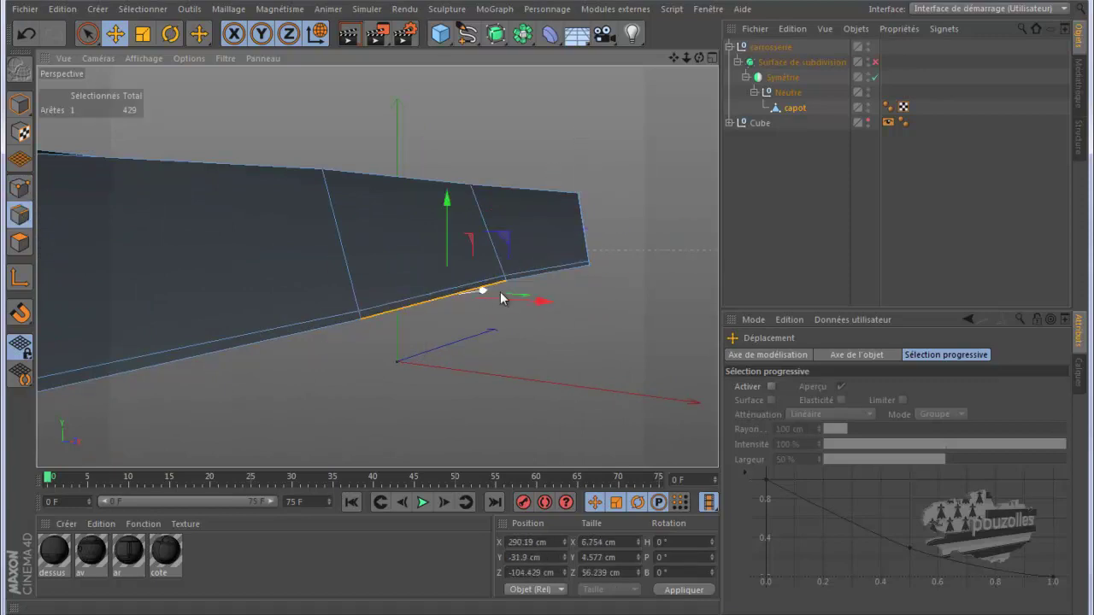
pyautogui.keyDown('shift'); pyautogui.click(538, 276); pyautogui.keyUp('shift')
pyautogui.keyDown('shift'); pyautogui.click(344, 323); pyautogui.keyUp('shift')
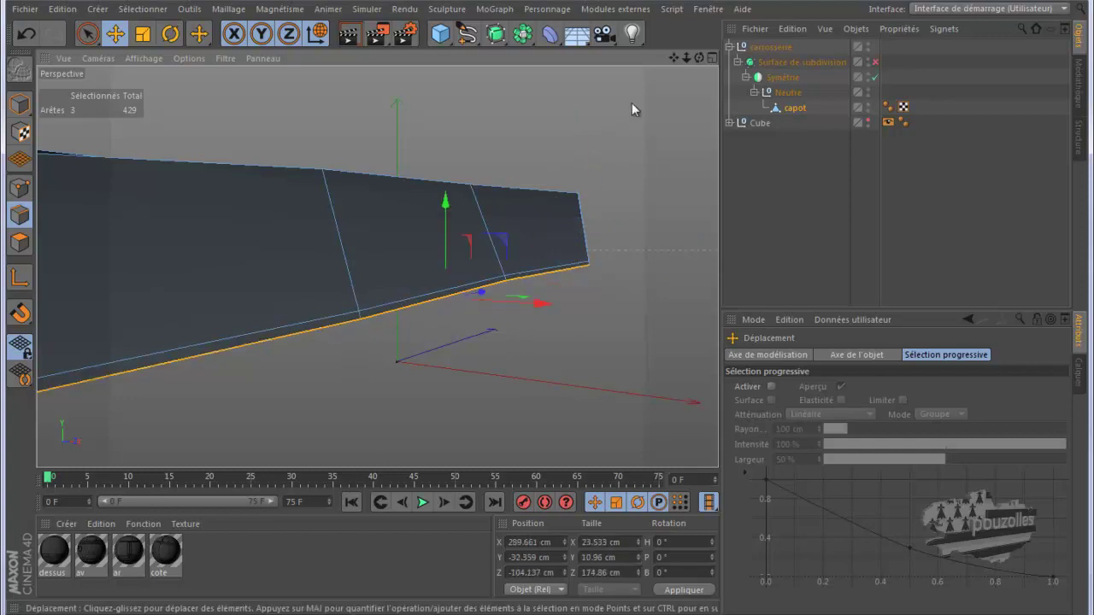
pyautogui.keyDown('alt'); pyautogui.moveTo(659, 68); pyautogui.dragTo(609, 222); pyautogui.keyUp('alt')
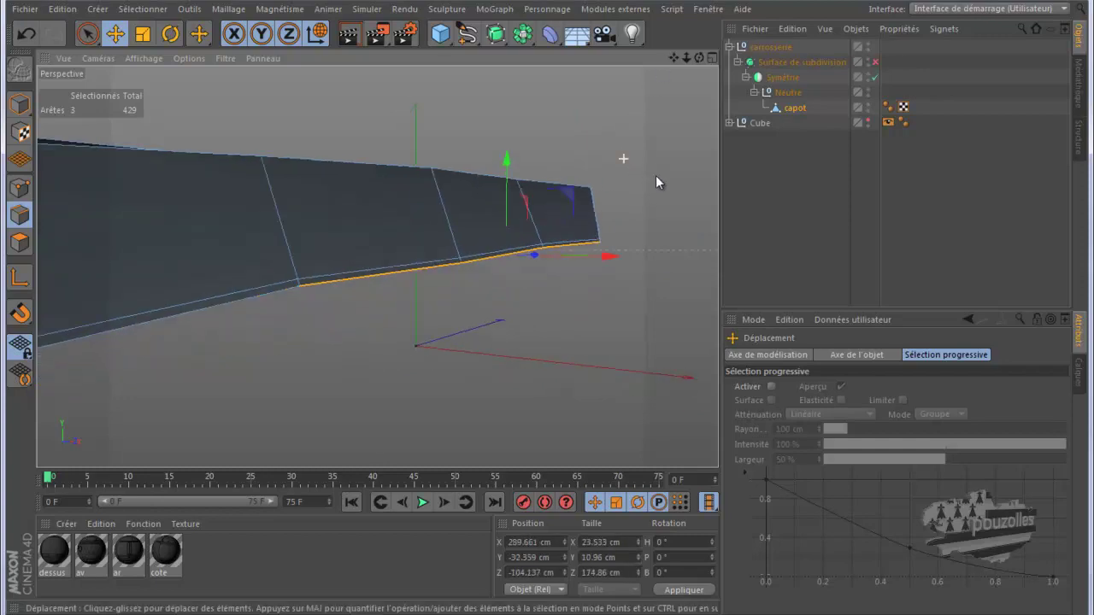
pyautogui.keyDown('shift'); pyautogui.click(366, 259); pyautogui.keyUp('shift')
pyautogui.keyDown('shift'); pyautogui.click(285, 274); pyautogui.keyUp('shift')
pyautogui.moveTo(561, 304)
pyautogui.keyDown('alt'); pyautogui.mouseDown(button='right')
pyautogui.moveTo(547, 314)
pyautogui.moveTo(478, 256)
pyautogui.mouseUp(button='right'); pyautogui.keyUp('alt')
# Extend the edge selection along the curved lower border
pyautogui.keyDown('shift'); pyautogui.click(359, 235); pyautogui.keyUp('shift')
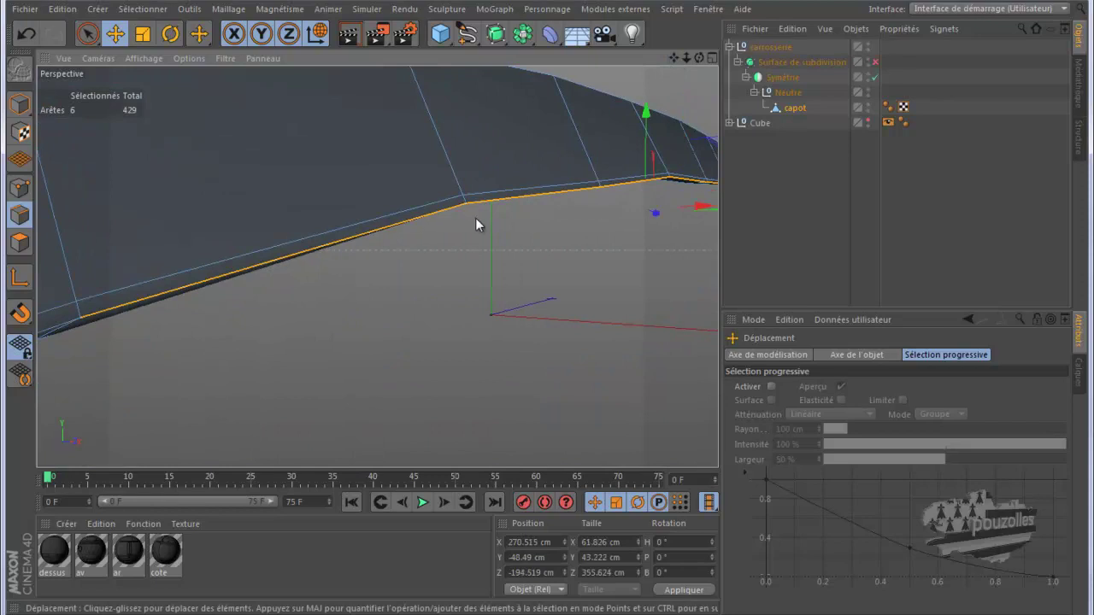
pyautogui.keyDown('alt'); pyautogui.moveTo(476, 218); pyautogui.dragTo(530, 224); pyautogui.keyUp('alt')
pyautogui.keyDown('shift'); pyautogui.click(281, 275); pyautogui.keyUp('shift')
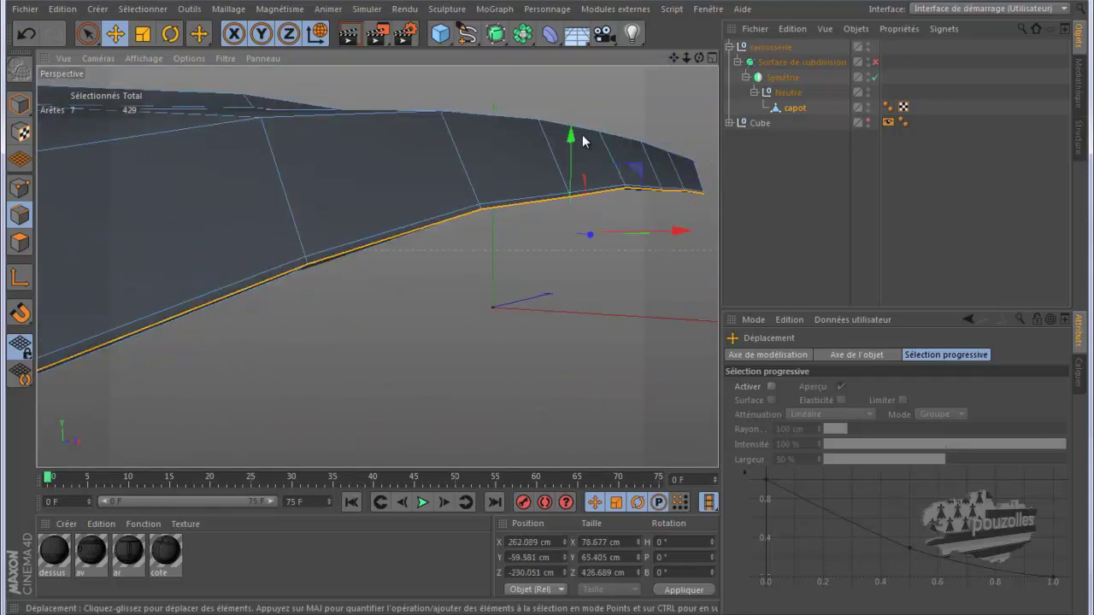
pyautogui.moveTo(674, 58)
pyautogui.mouseDown()
pyautogui.moveTo(577, 304)
pyautogui.moveTo(517, 239)
pyautogui.mouseUp()
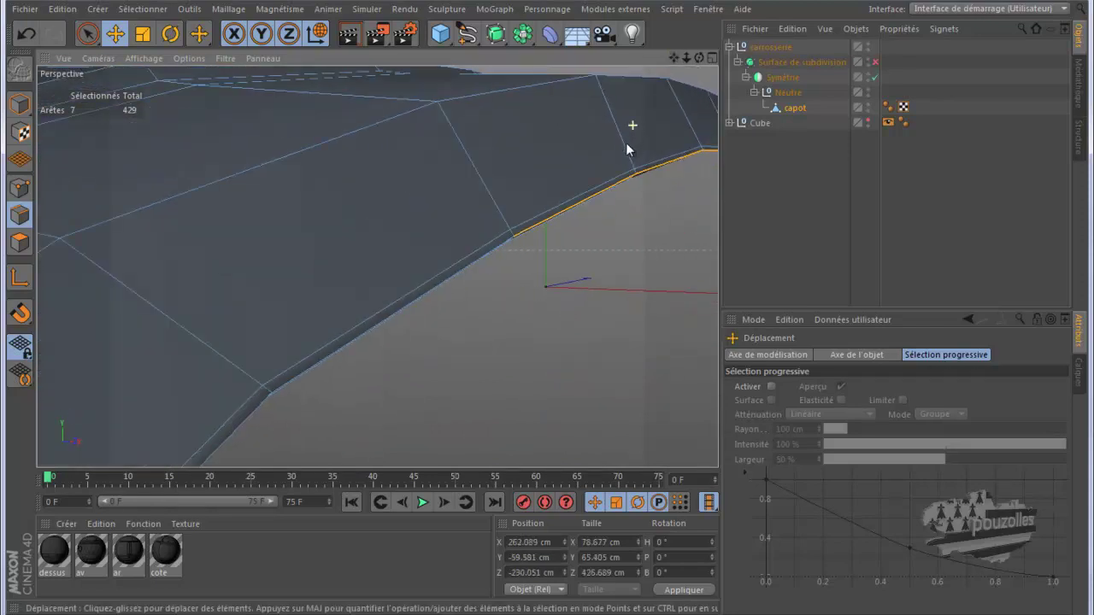
pyautogui.keyDown('shift'); pyautogui.click(502, 241); pyautogui.keyUp('shift')
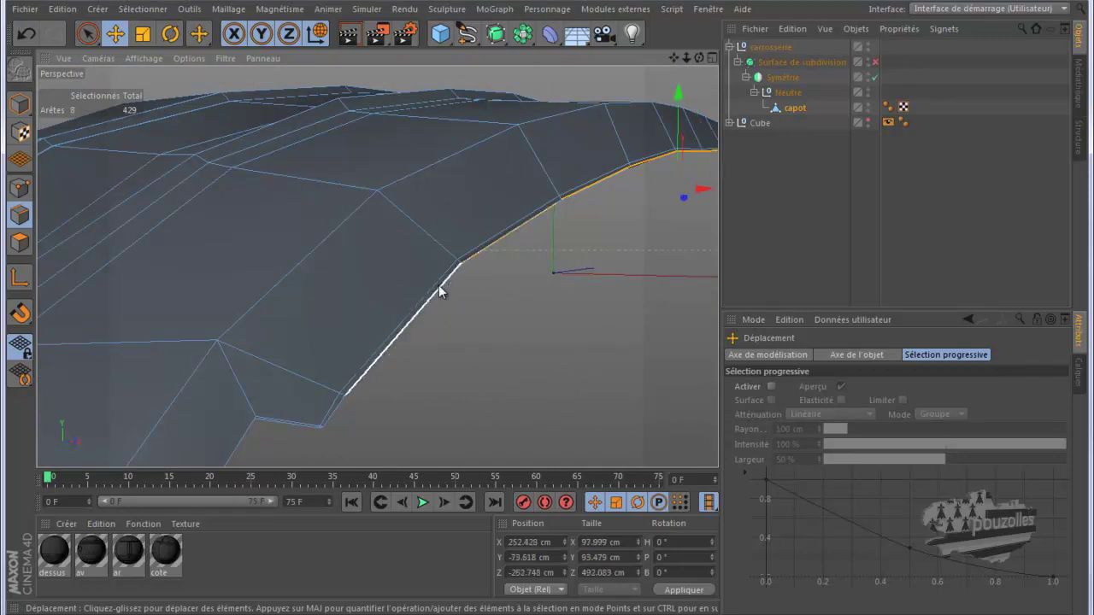
pyautogui.keyDown('shift'); pyautogui.click(352, 387); pyautogui.keyUp('shift')
pyautogui.keyDown('shift'); pyautogui.click(335, 413); pyautogui.keyUp('shift')
pyautogui.keyDown('alt'); pyautogui.moveTo(416, 352); pyautogui.dragTo(437, 285); pyautogui.keyUp('alt')
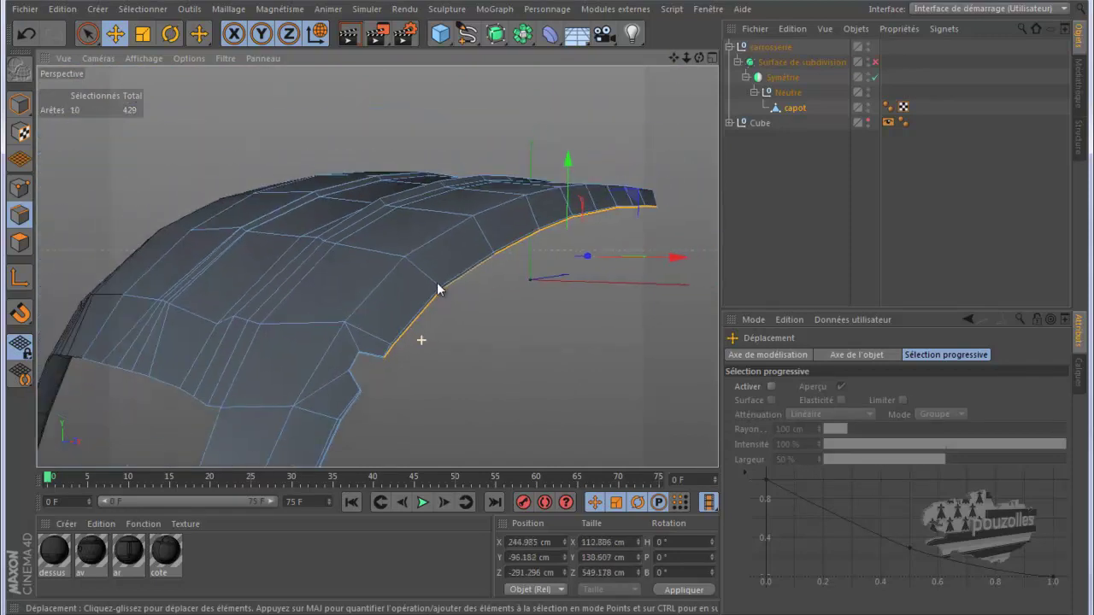
pyautogui.scroll(3, 359, 454)
pyautogui.scroll(2, 365, 347)
pyautogui.keyDown('shift'); pyautogui.click(368, 303); pyautogui.keyUp('shift')
# Replace a wrongly added edge with the correct border edge, completing 14 edges
pyautogui.scroll(-2, 451, 210)
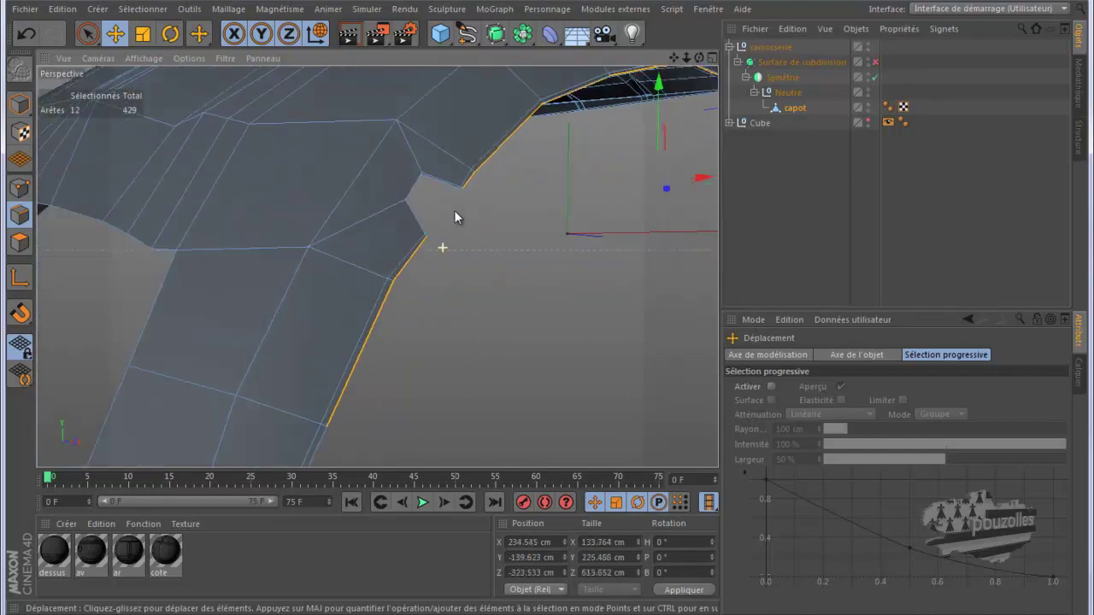
pyautogui.scroll(-2, 464, 202)
pyautogui.scroll(-3, 461, 199)
pyautogui.scroll(4, 413, 363)
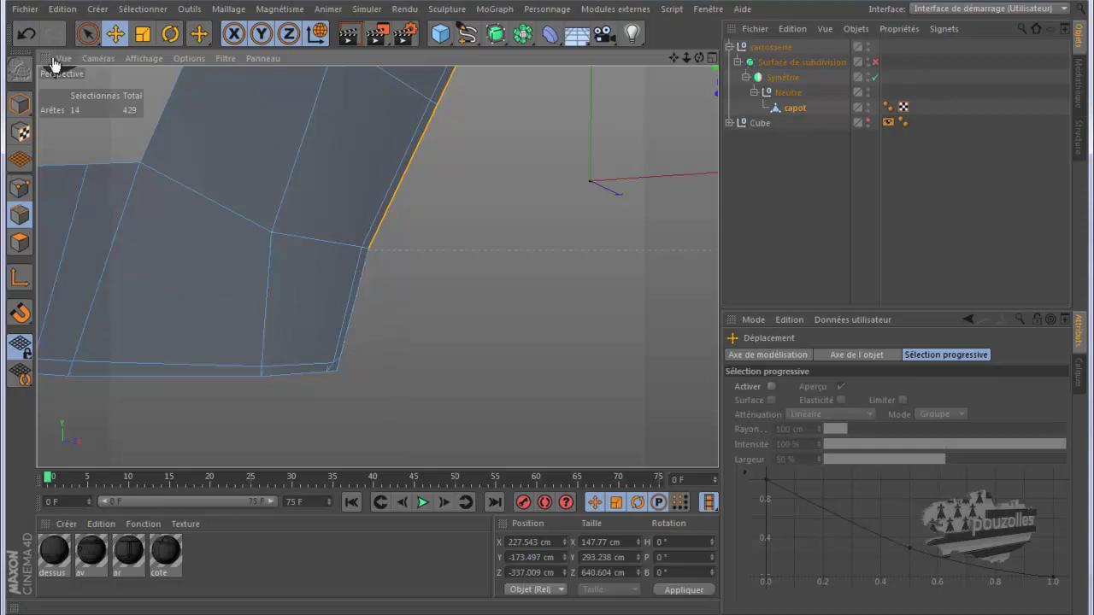
pyautogui.click(26, 33)
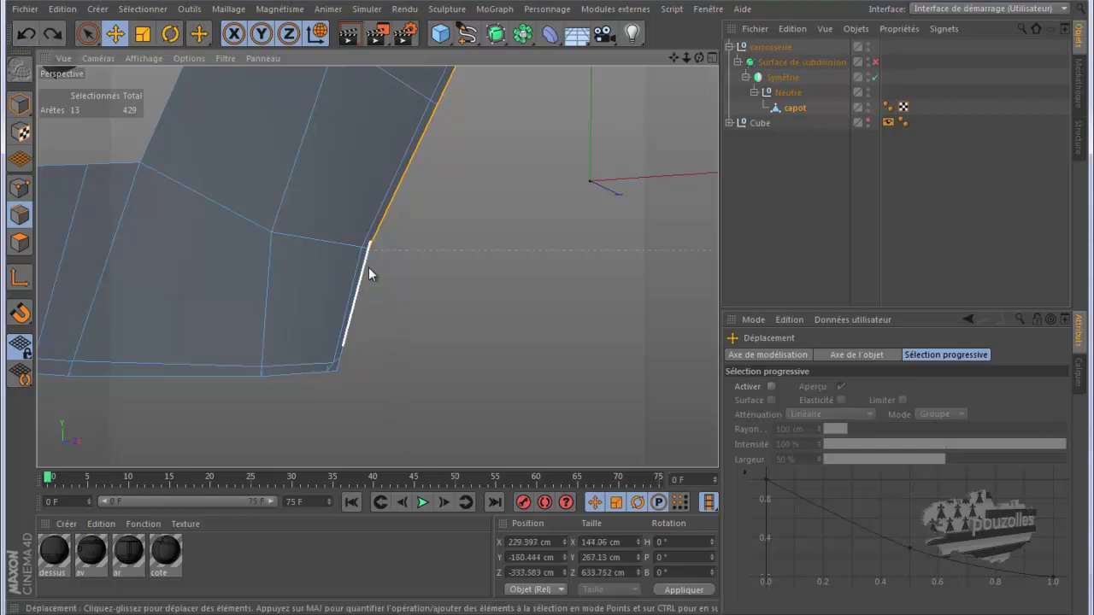
pyautogui.keyDown('shift'); pyautogui.click(343, 343); pyautogui.keyUp('shift')
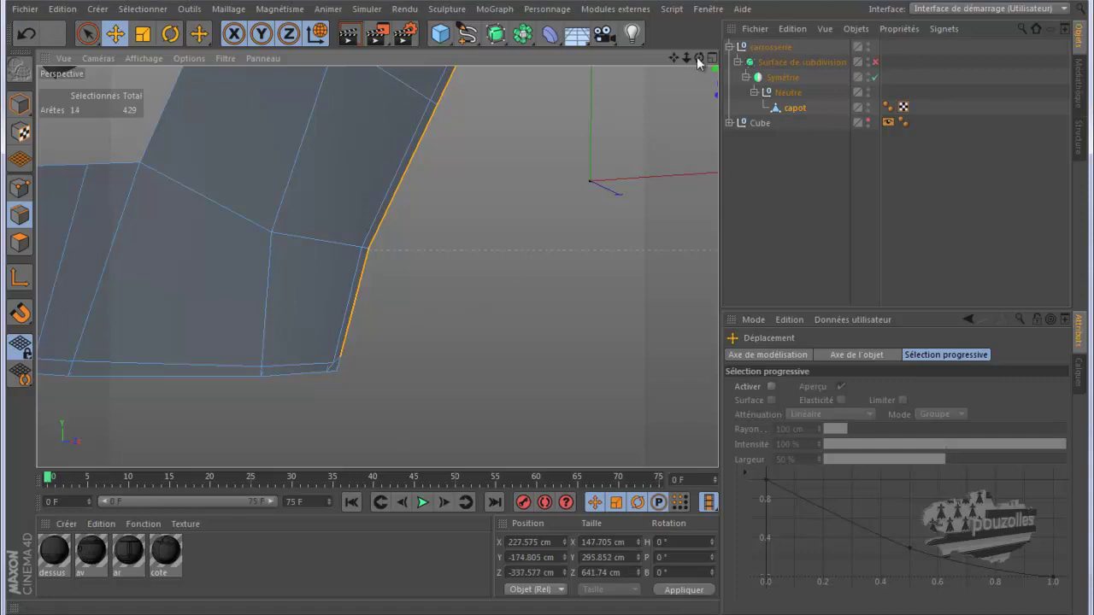
pyautogui.moveTo(699, 57); pyautogui.dragTo(549, 309)
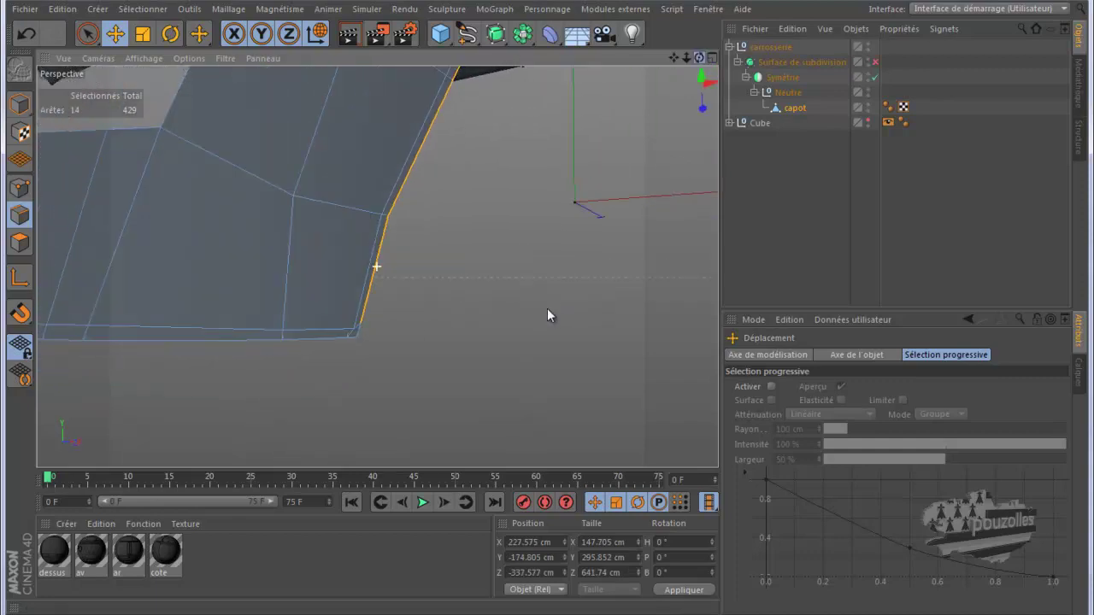
pyautogui.moveTo(549, 308); pyautogui.dragTo(550, 311)
pyautogui.moveTo(699, 58)
pyautogui.mouseDown()
pyautogui.moveTo(547, 316)
pyautogui.moveTo(618, 132)
pyautogui.mouseUp()
# In Points mode, select the hood's border corner vertex and nudge its neighbour about 2 cm along X
pyautogui.click(19, 188)
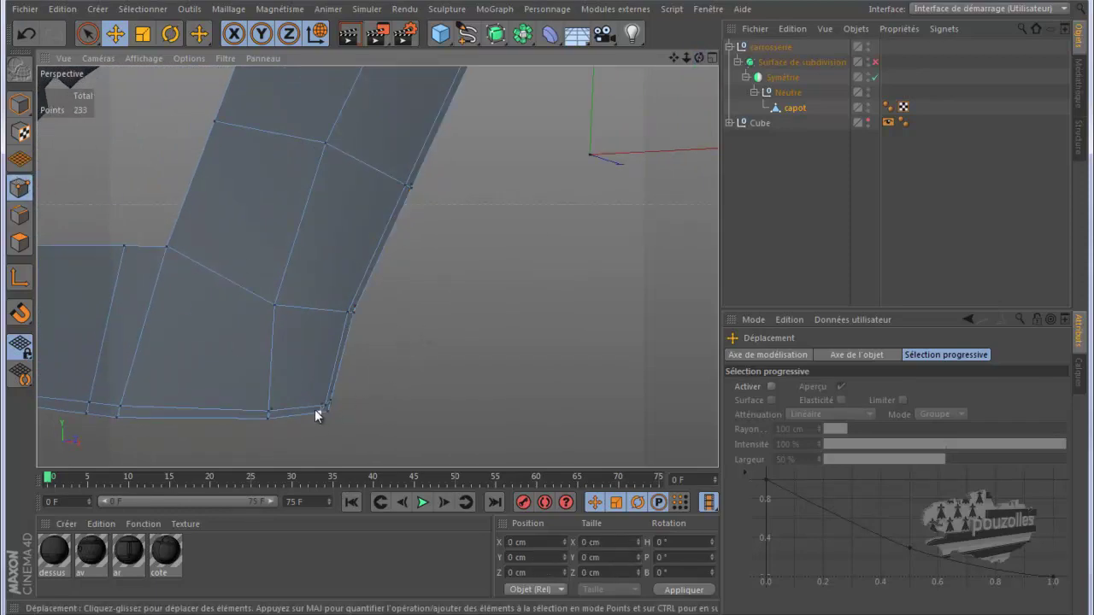
pyautogui.moveTo(708, 62); pyautogui.dragTo(552, 308)
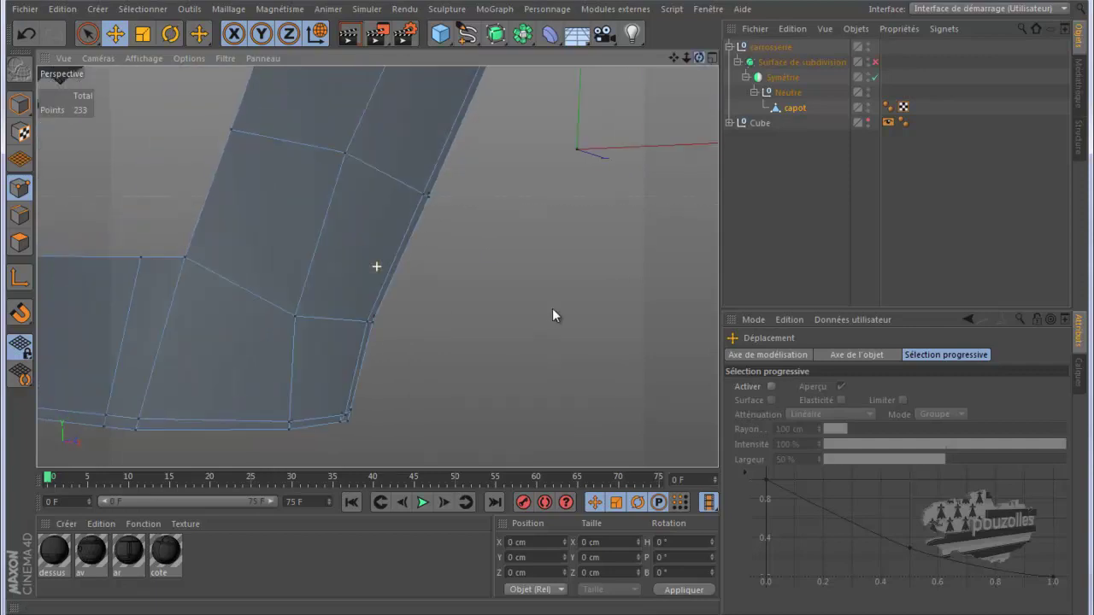
pyautogui.click(346, 413)
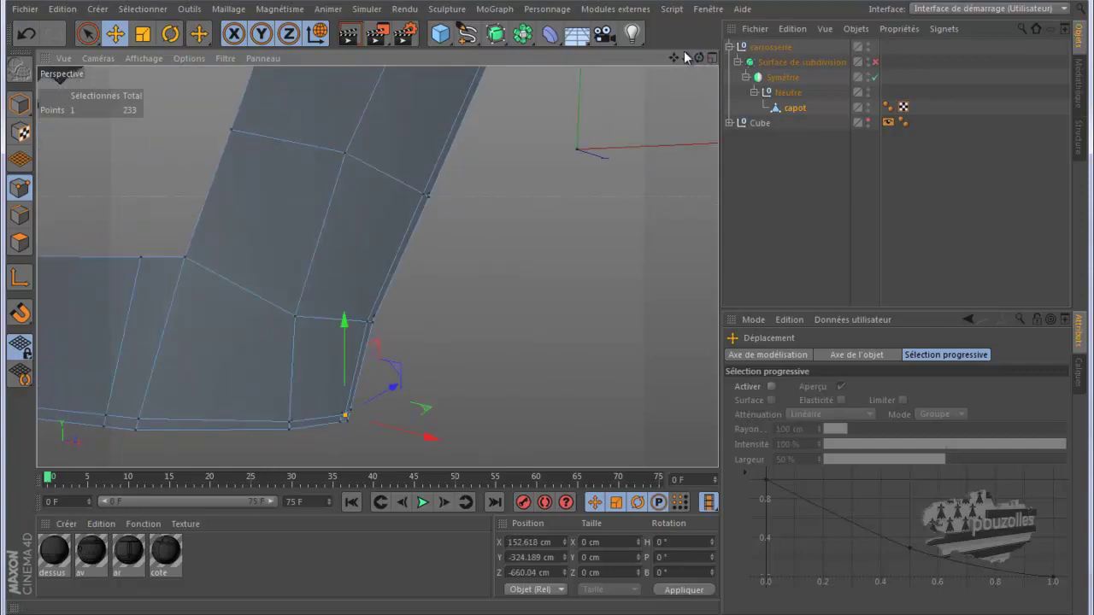
pyautogui.moveTo(700, 65)
pyautogui.mouseDown()
pyautogui.moveTo(530, 307)
pyautogui.moveTo(539, 307)
pyautogui.mouseUp()
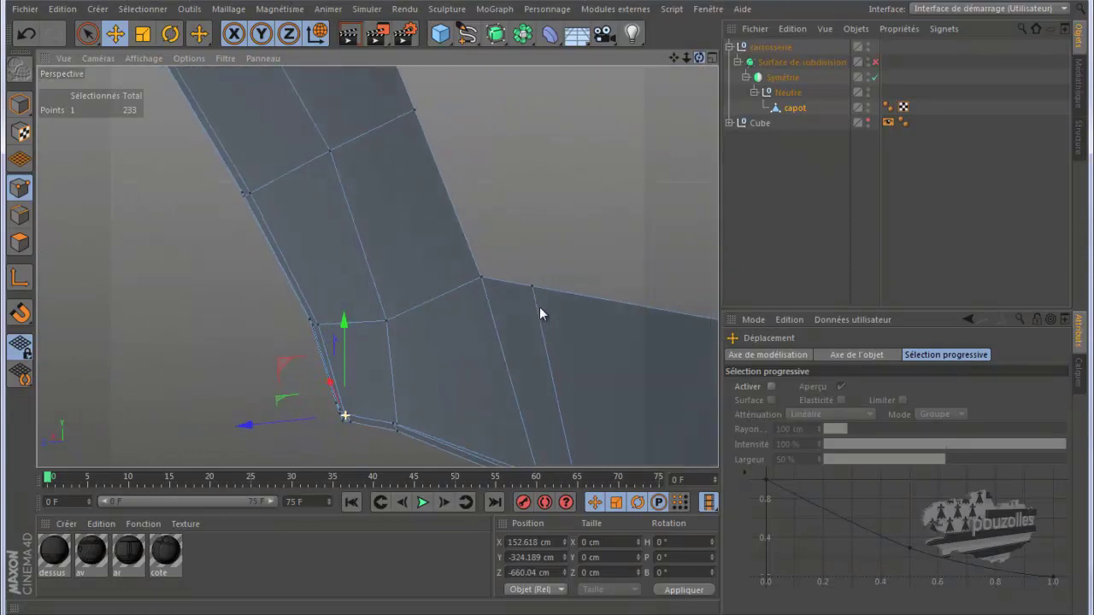
pyautogui.scroll(2, 354, 353)
pyautogui.scroll(3, 355, 353)
pyautogui.scroll(2, 355, 353)
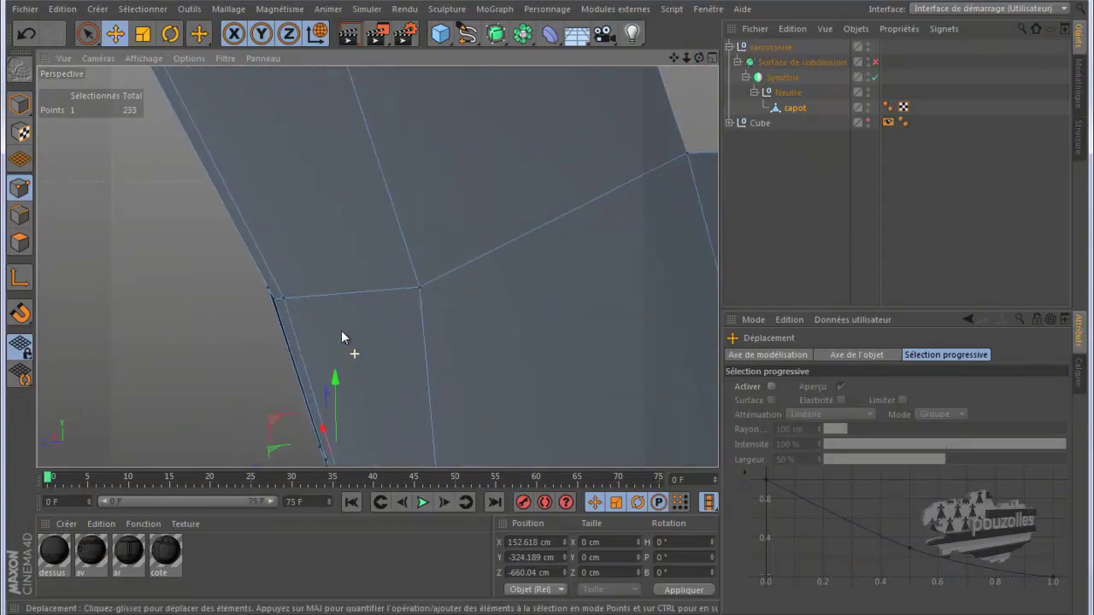
pyautogui.click(270, 288)
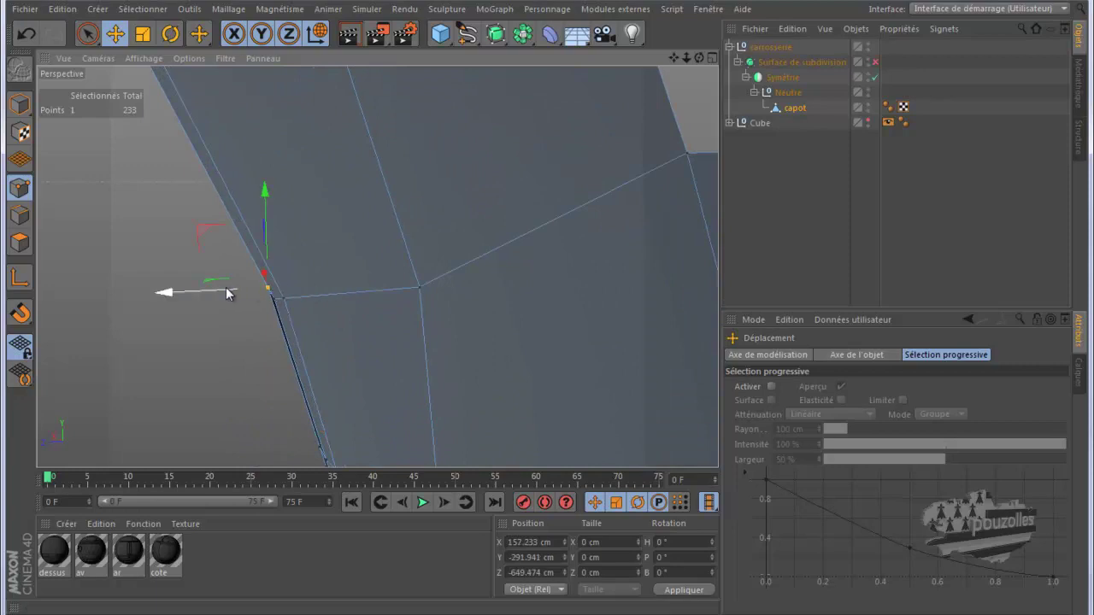
pyautogui.keyDown('alt'); pyautogui.moveTo(540, 312); pyautogui.dragTo(534, 312); pyautogui.keyUp('alt')
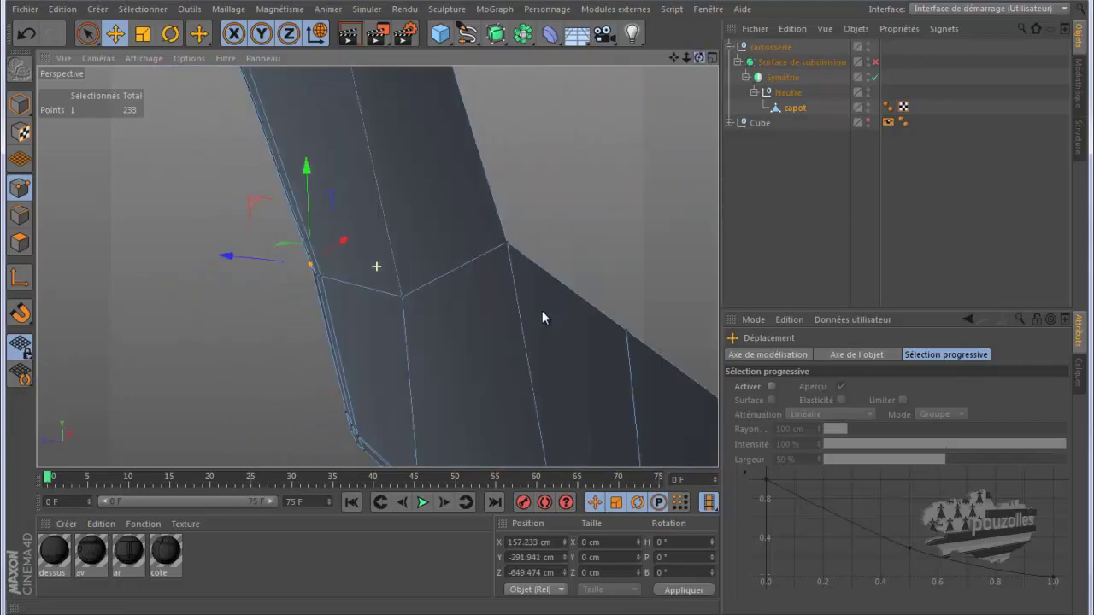
pyautogui.moveTo(362, 233); pyautogui.dragTo(358, 242)
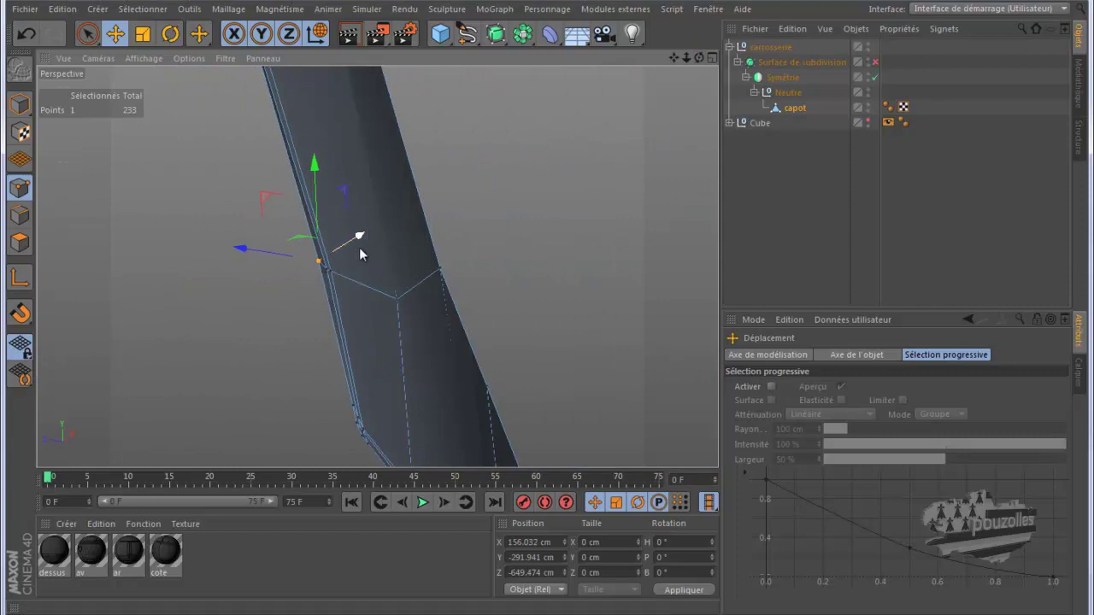
# Shift the next border vertex along X by about 1.5, 1 and 0.6 cm
pyautogui.click(355, 421)
pyautogui.moveTo(422, 404); pyautogui.dragTo(391, 387)
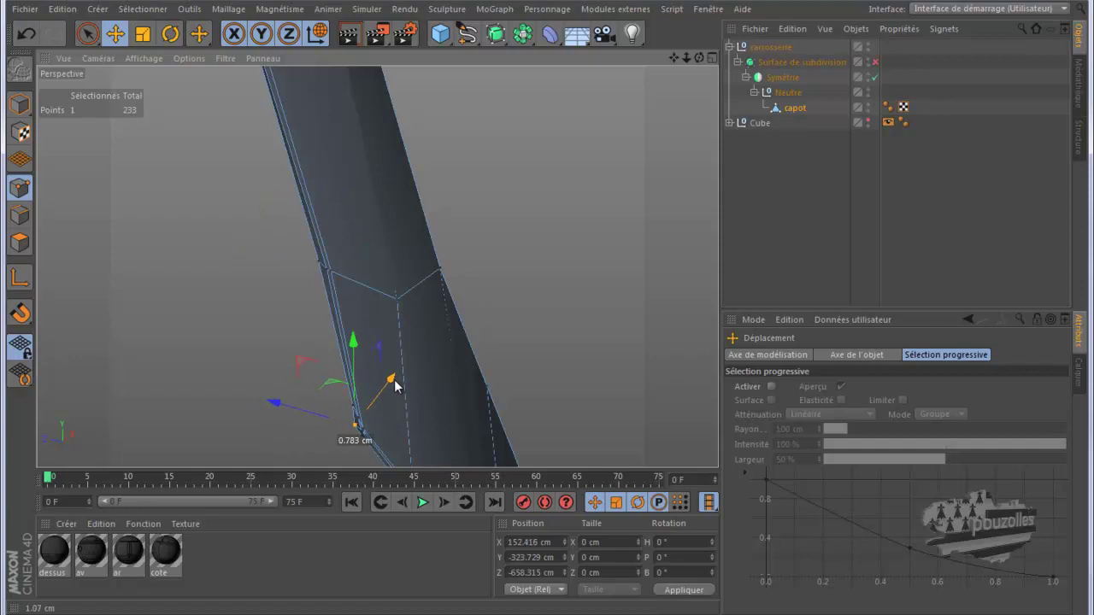
pyautogui.scroll(2, 357, 421)
pyautogui.scroll(2, 354, 426)
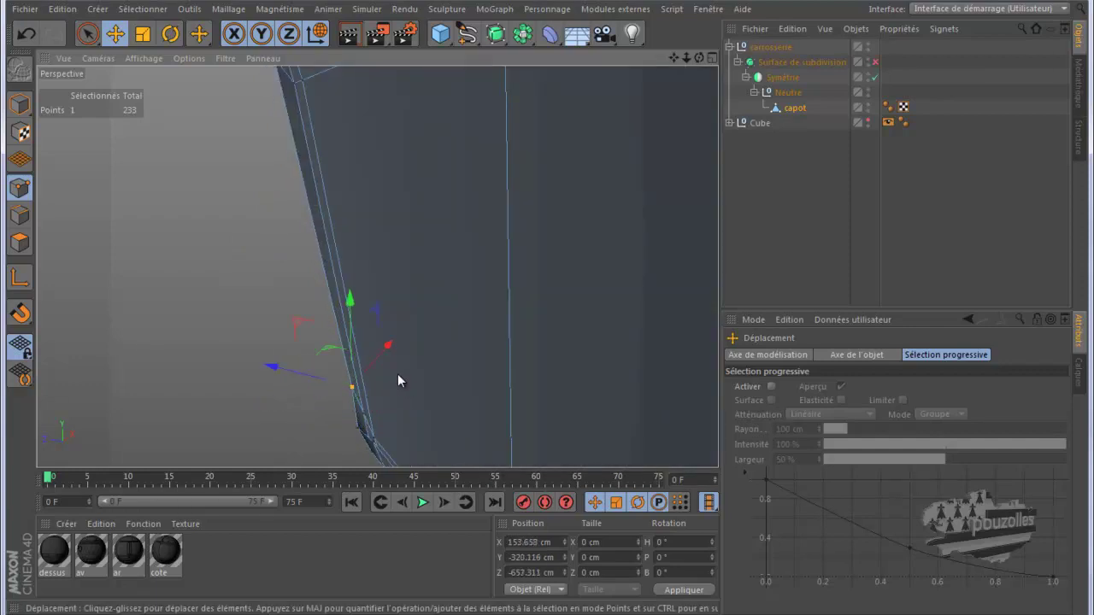
pyautogui.moveTo(391, 350); pyautogui.dragTo(389, 352)
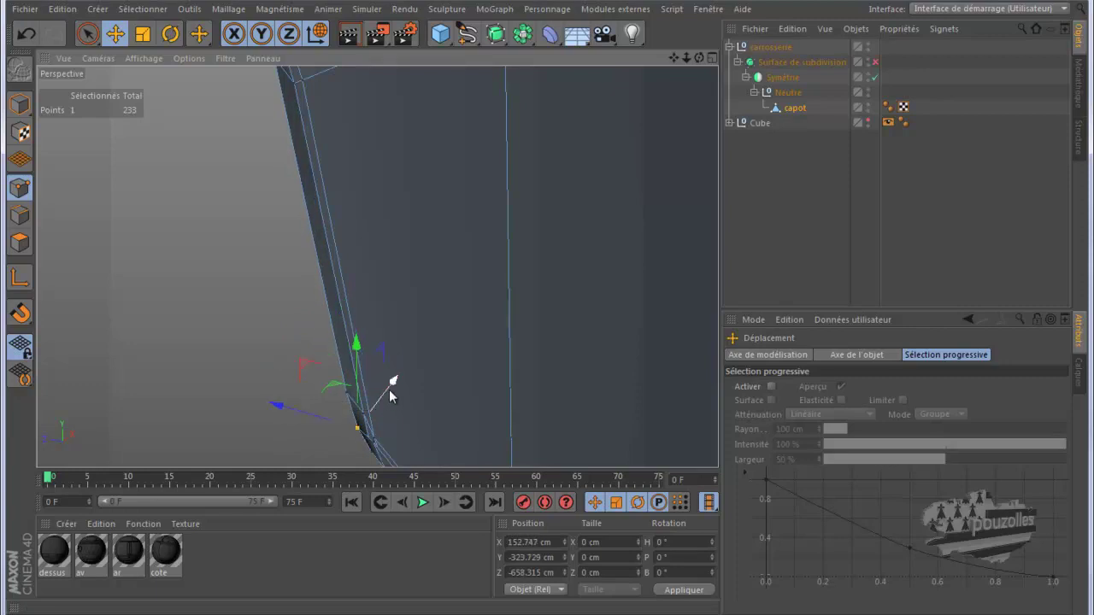
pyautogui.moveTo(388, 393); pyautogui.dragTo(389, 396)
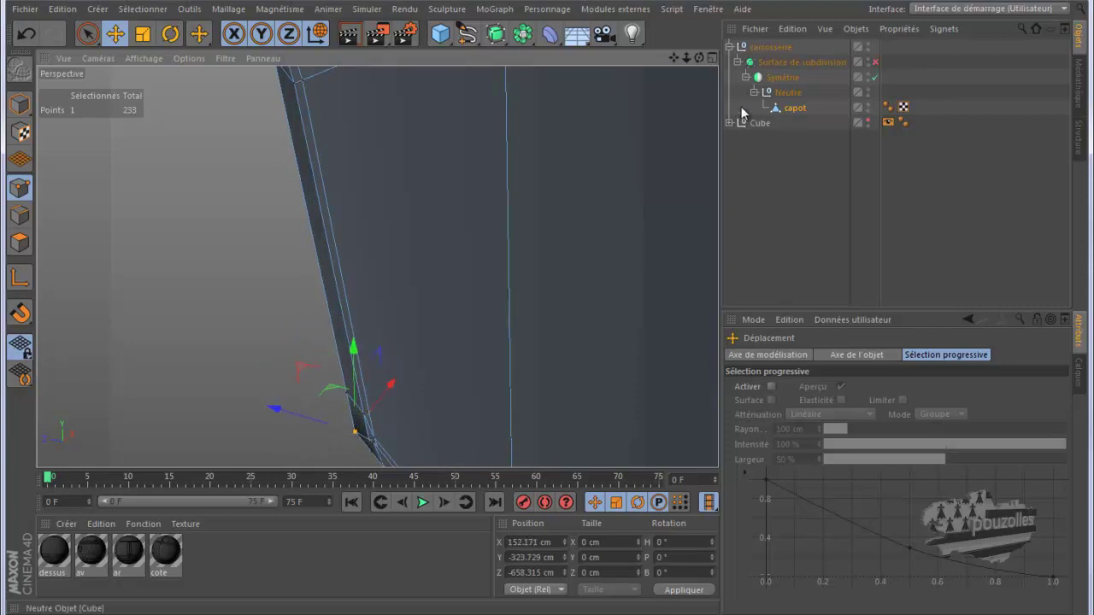
pyautogui.moveTo(675, 57); pyautogui.dragTo(672, 54)
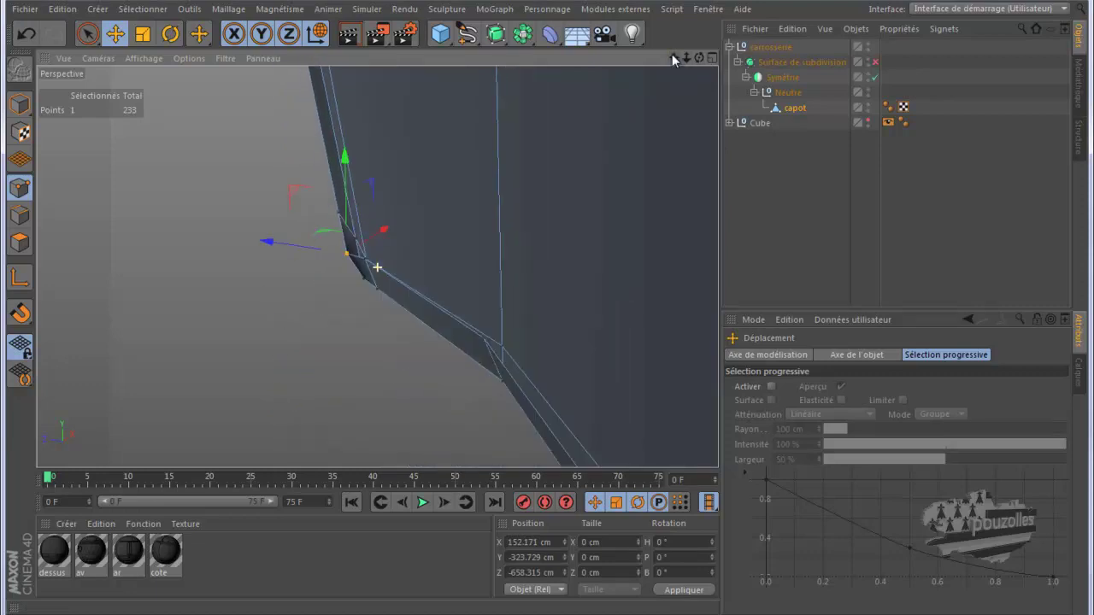
# Raise the corner points along Y by about 1 cm and 1.7 cm
pyautogui.click(370, 281)
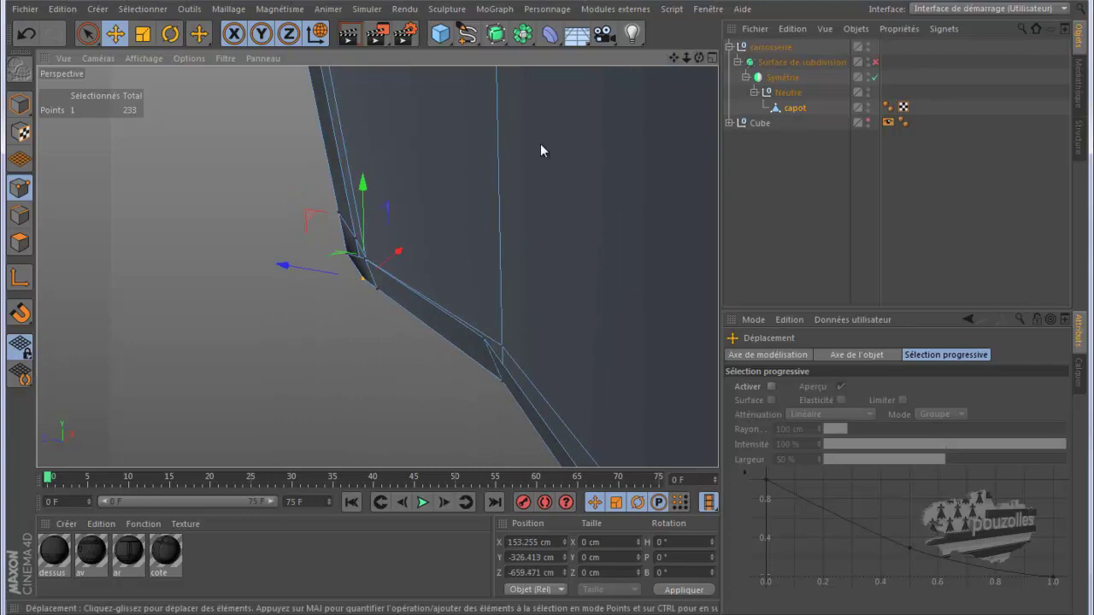
pyautogui.moveTo(698, 57)
pyautogui.mouseDown()
pyautogui.moveTo(550, 307)
pyautogui.moveTo(522, 190)
pyautogui.mouseUp()
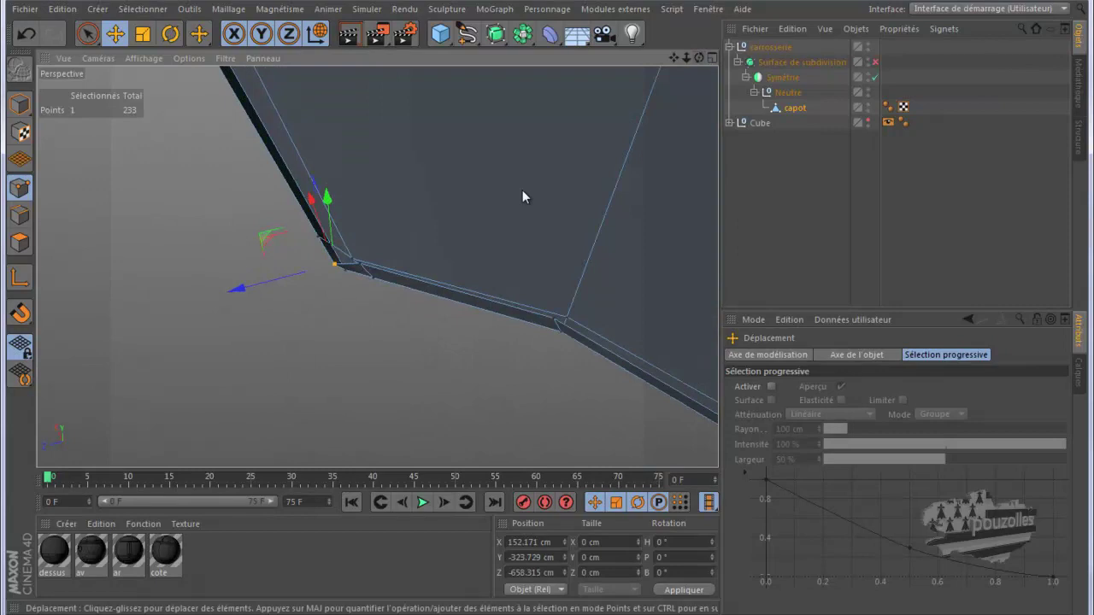
pyautogui.click(359, 265)
pyautogui.moveTo(355, 209); pyautogui.dragTo(356, 231)
pyautogui.click(553, 320)
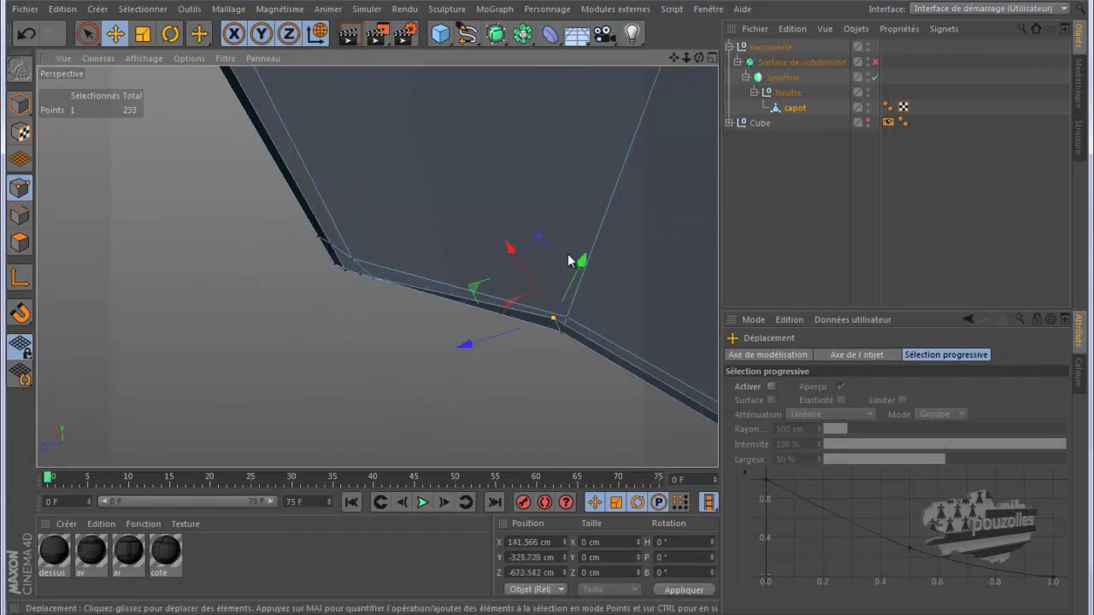
pyautogui.moveTo(581, 260)
pyautogui.mouseDown()
pyautogui.moveTo(574, 278)
pyautogui.moveTo(189, 265)
pyautogui.moveTo(242, 272)
pyautogui.mouseUp()
# Check the hood edge from another angle, pick another side vertex, then clear the point selection
pyautogui.moveTo(691, 57)
pyautogui.mouseDown()
pyautogui.moveTo(702, 54)
pyautogui.moveTo(509, 309)
pyautogui.moveTo(519, 300)
pyautogui.moveTo(547, 307)
pyautogui.mouseUp()
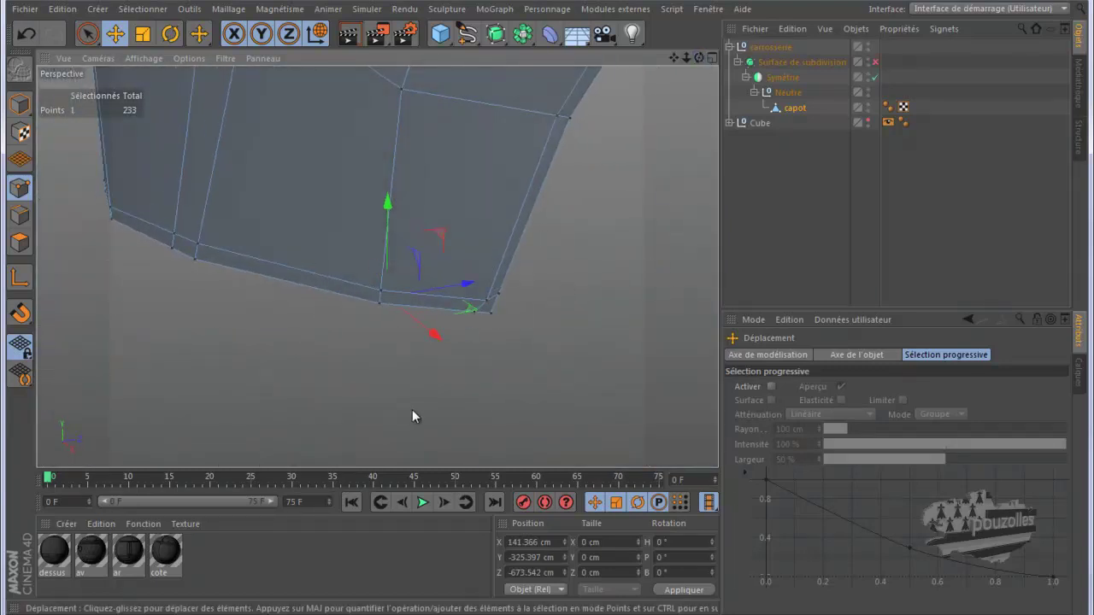
pyautogui.click(498, 295)
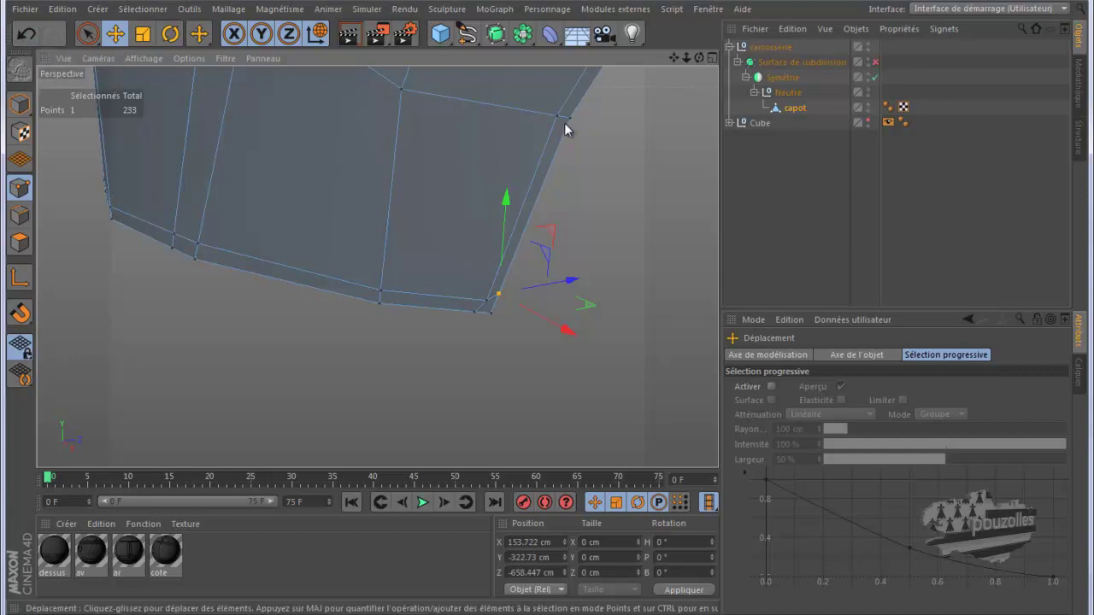
pyautogui.click(287, 367)
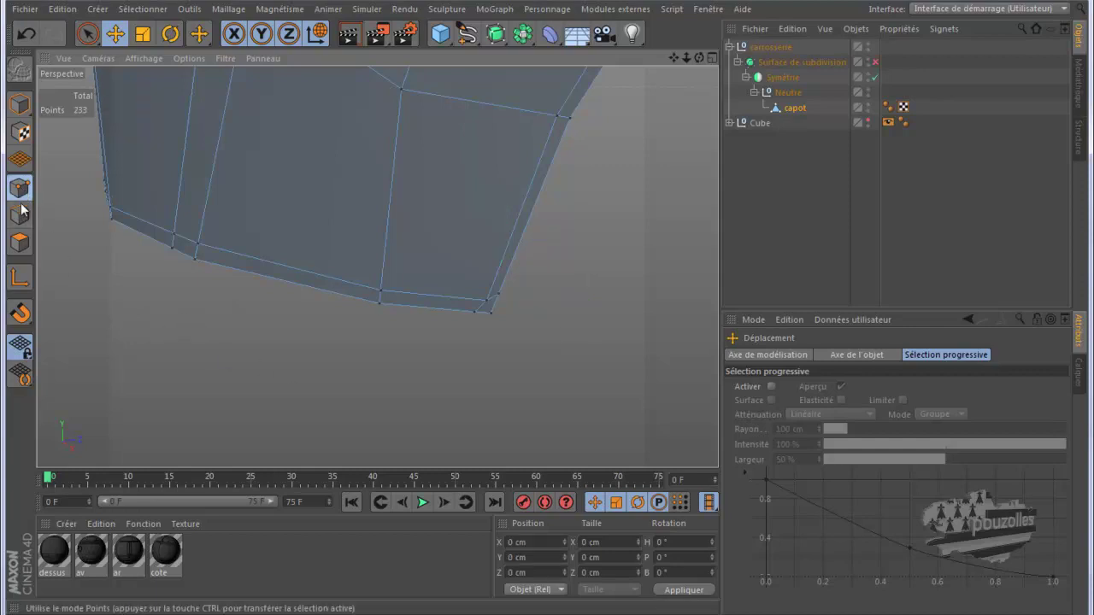
# In Edges mode, complete the 15-edge side loop and show the Top view maximized
pyautogui.click(20, 214)
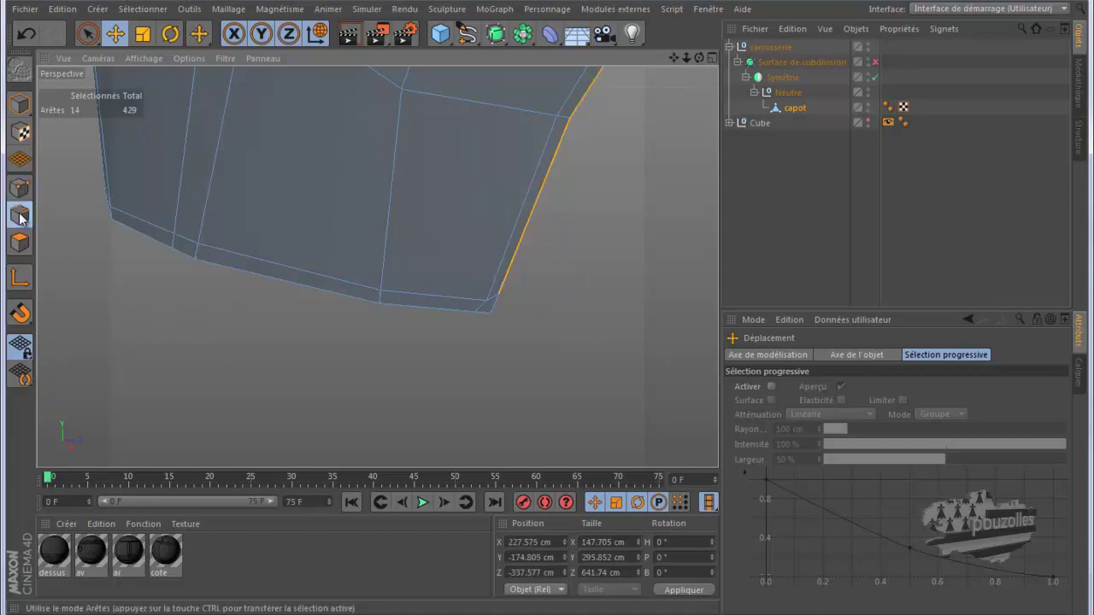
pyautogui.keyDown('shift'); pyautogui.click(495, 311); pyautogui.keyUp('shift')
pyautogui.moveTo(529, 324)
pyautogui.keyDown('alt'); pyautogui.mouseDown()
pyautogui.moveTo(370, 387)
pyautogui.moveTo(208, 412)
pyautogui.mouseUp(); pyautogui.keyUp('alt')
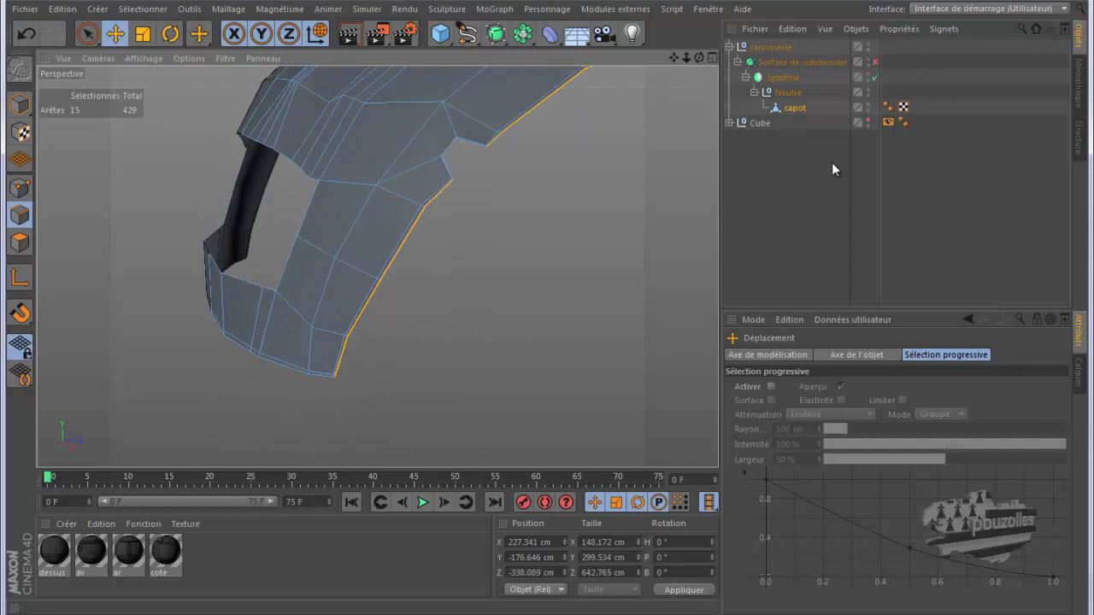
pyautogui.click(865, 119)
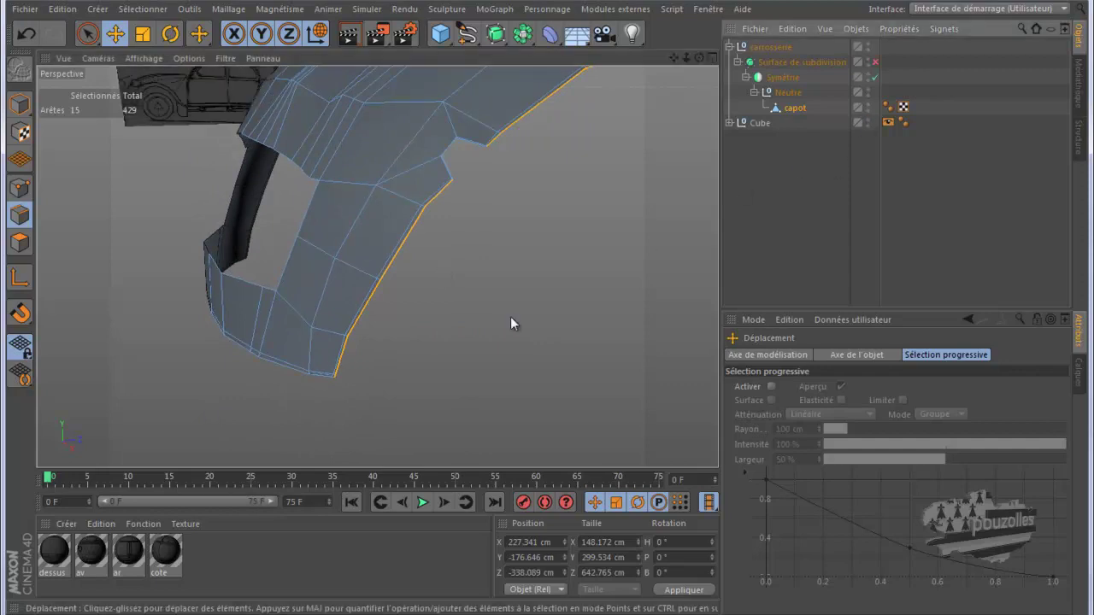
pyautogui.middleClick(509, 316)
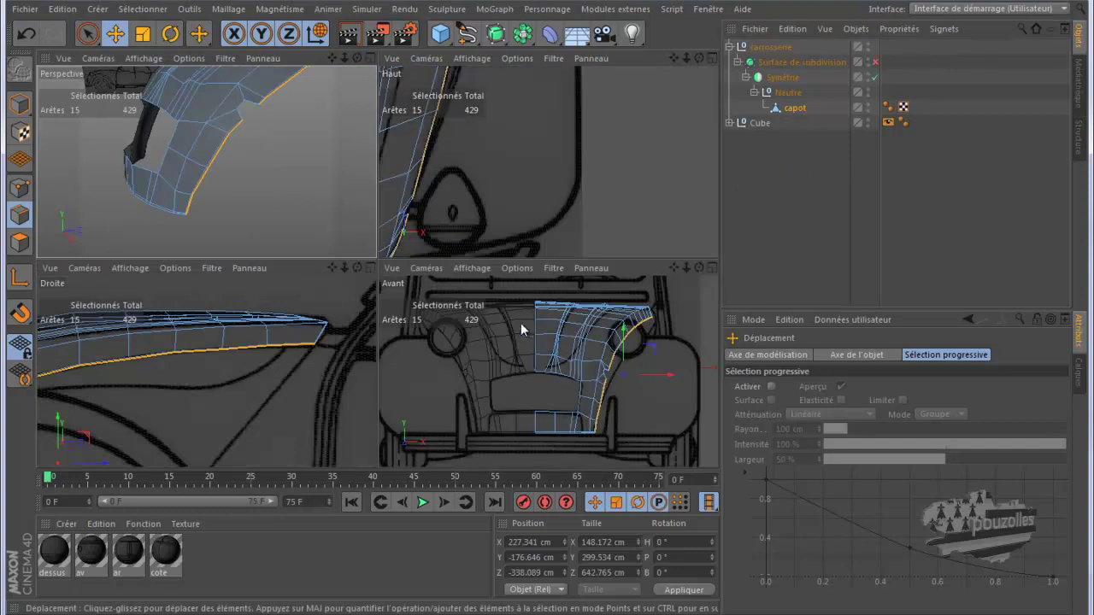
pyautogui.middleClick(545, 229)
pyautogui.scroll(-3, 538, 267)
pyautogui.scroll(-3, 538, 267)
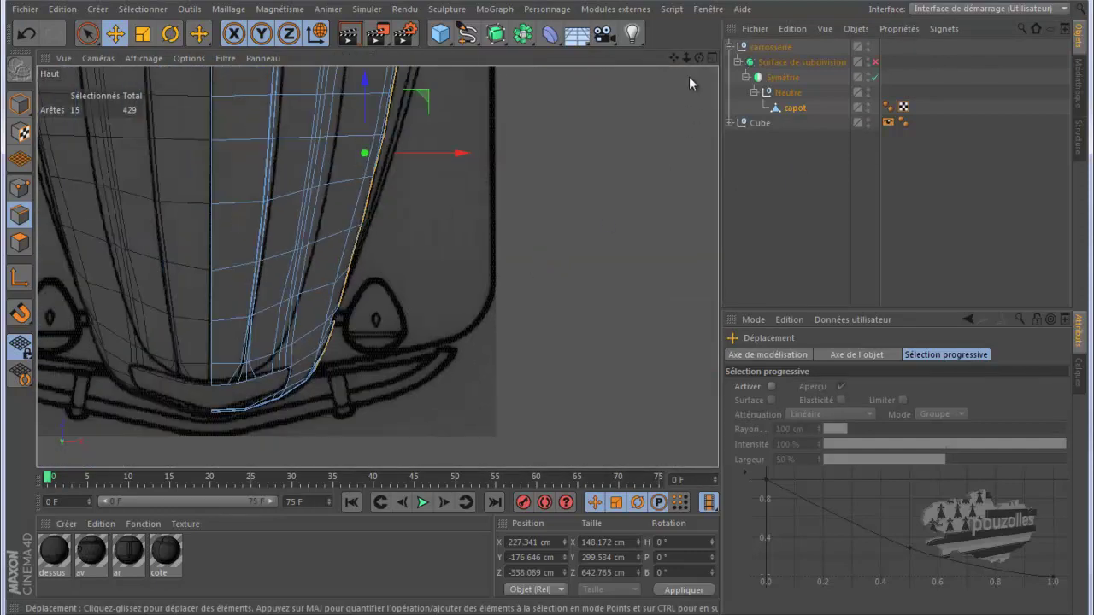
pyautogui.scroll(3, 547, 309)
pyautogui.scroll(2, 547, 309)
pyautogui.scroll(2, 547, 309)
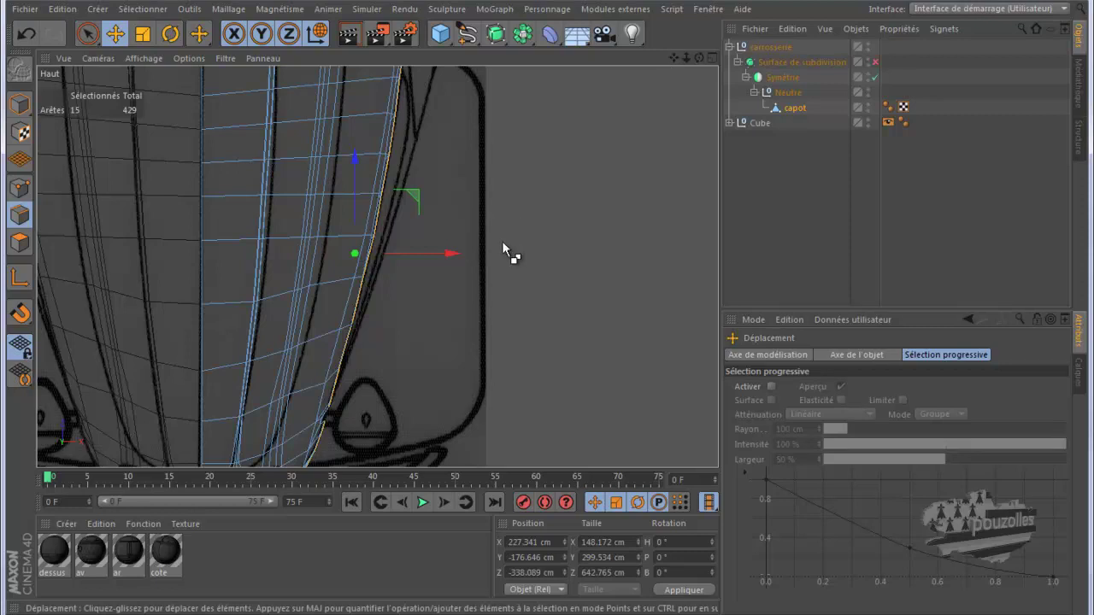
# Try pushing the edge loop about 82 cm outward along X, then undo the move
pyautogui.moveTo(455, 256); pyautogui.dragTo(508, 261)
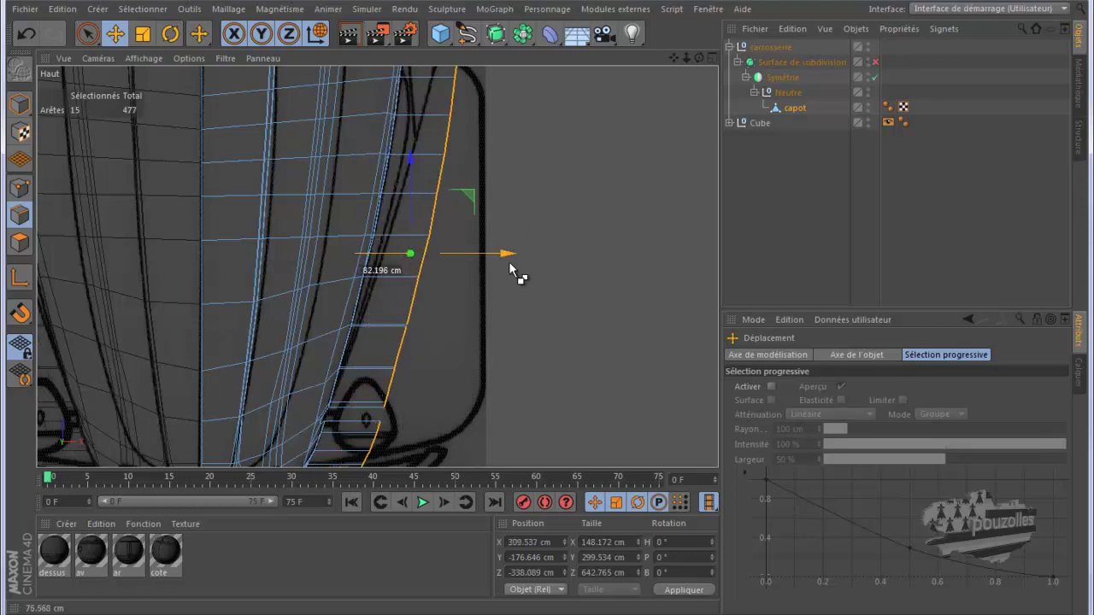
pyautogui.moveTo(508, 262); pyautogui.dragTo(511, 261)
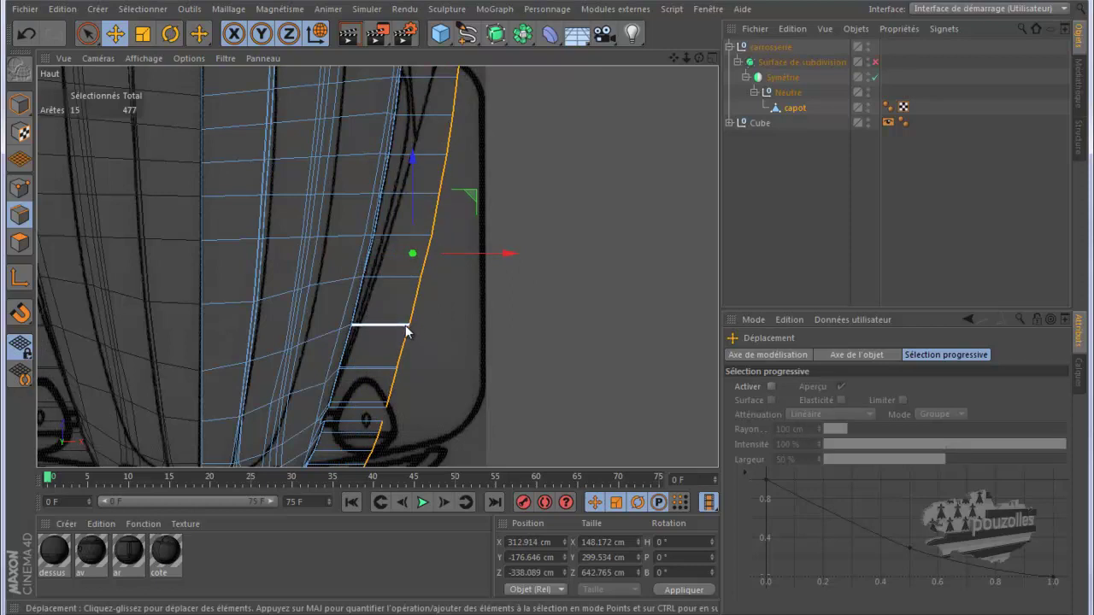
pyautogui.scroll(2, 403, 328)
pyautogui.scroll(1, 403, 327)
pyautogui.scroll(2, 403, 328)
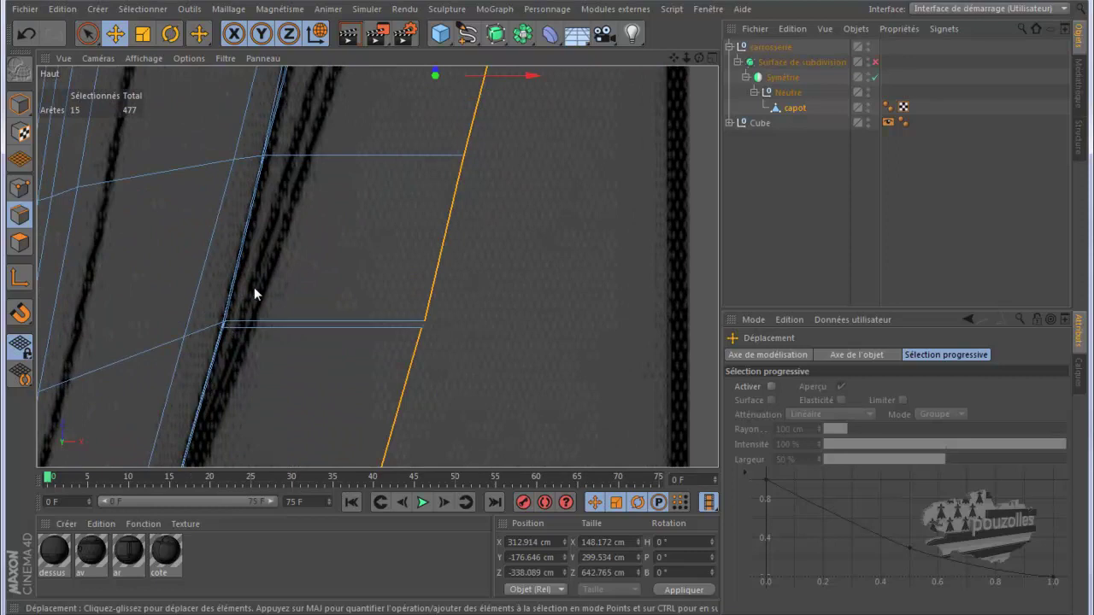
pyautogui.click(29, 34)
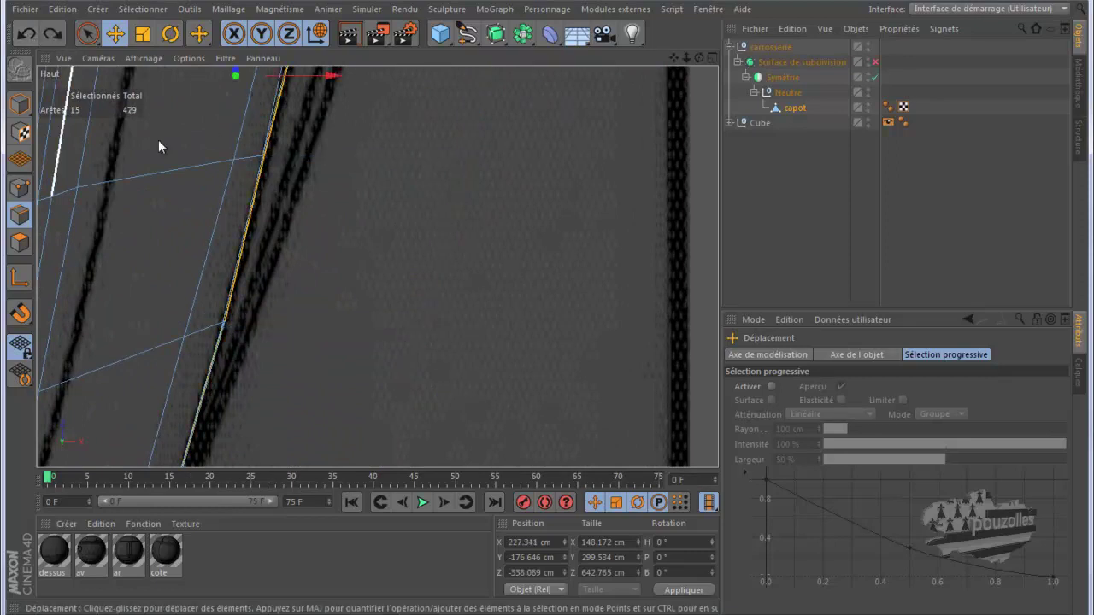
# Inspect the 15-edge side selection from several angles in the maximized Perspective view
pyautogui.middleClick(304, 218)
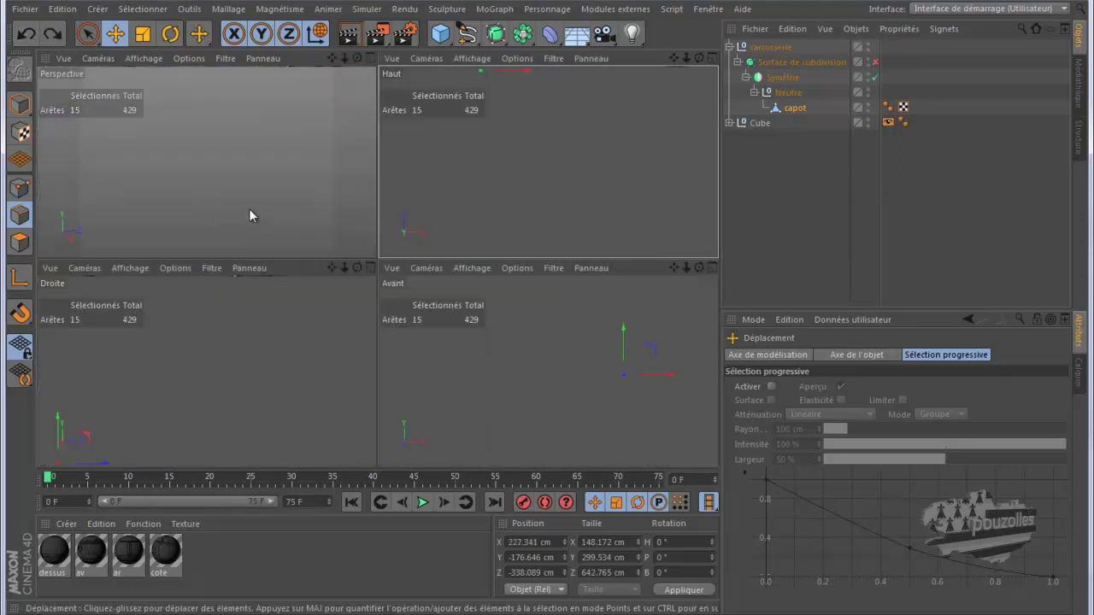
pyautogui.middleClick(187, 205)
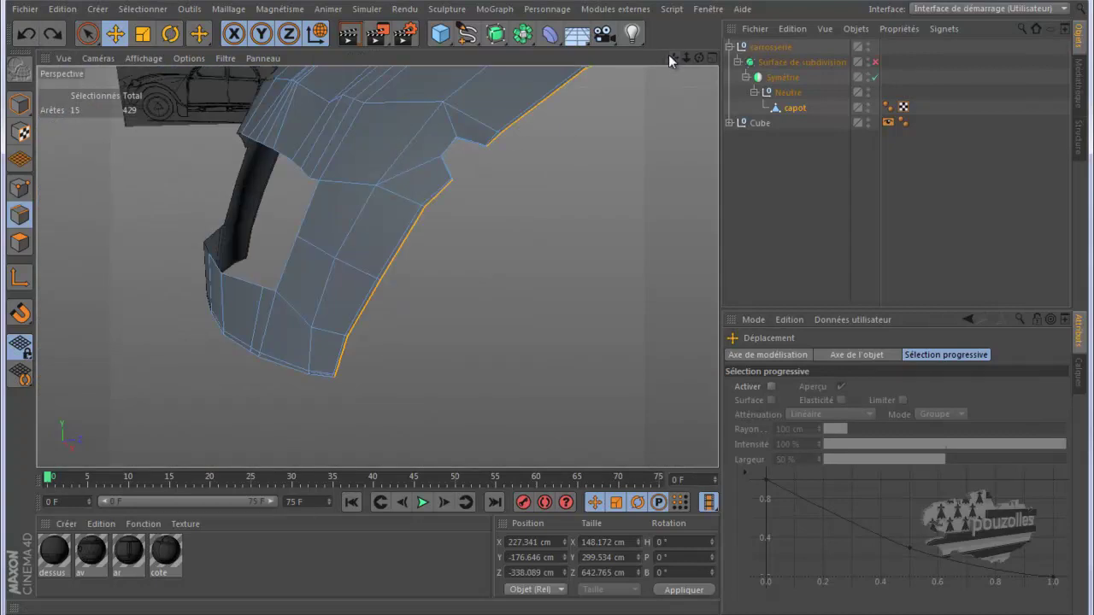
pyautogui.moveTo(698, 58); pyautogui.dragTo(538, 316)
pyautogui.scroll(2, 473, 180)
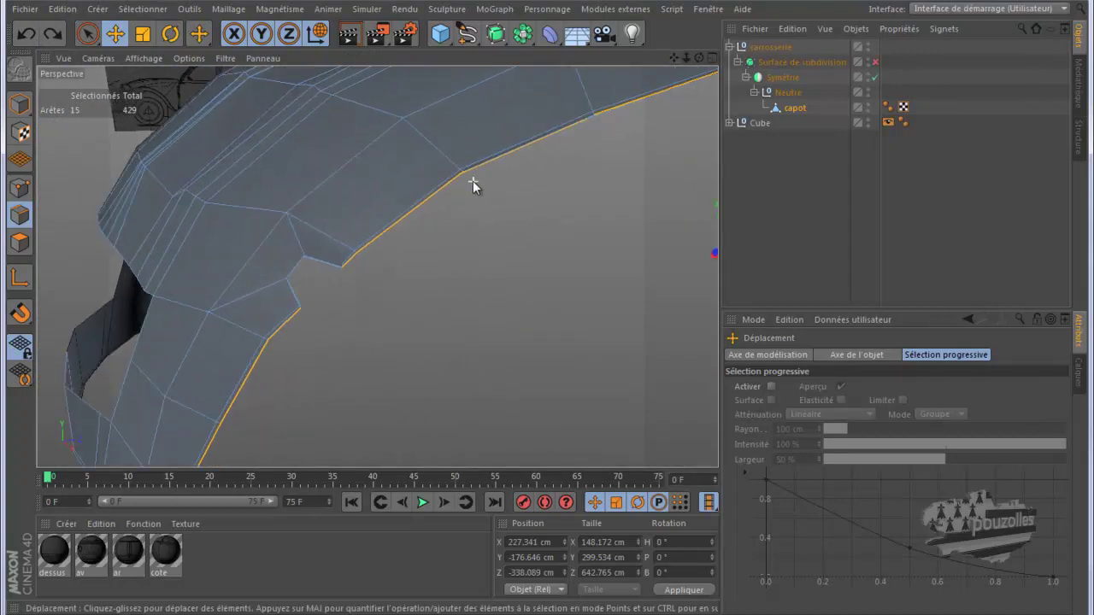
pyautogui.scroll(2, 470, 171)
pyautogui.scroll(2, 462, 157)
pyautogui.scroll(1, 459, 148)
pyautogui.scroll(1, 459, 149)
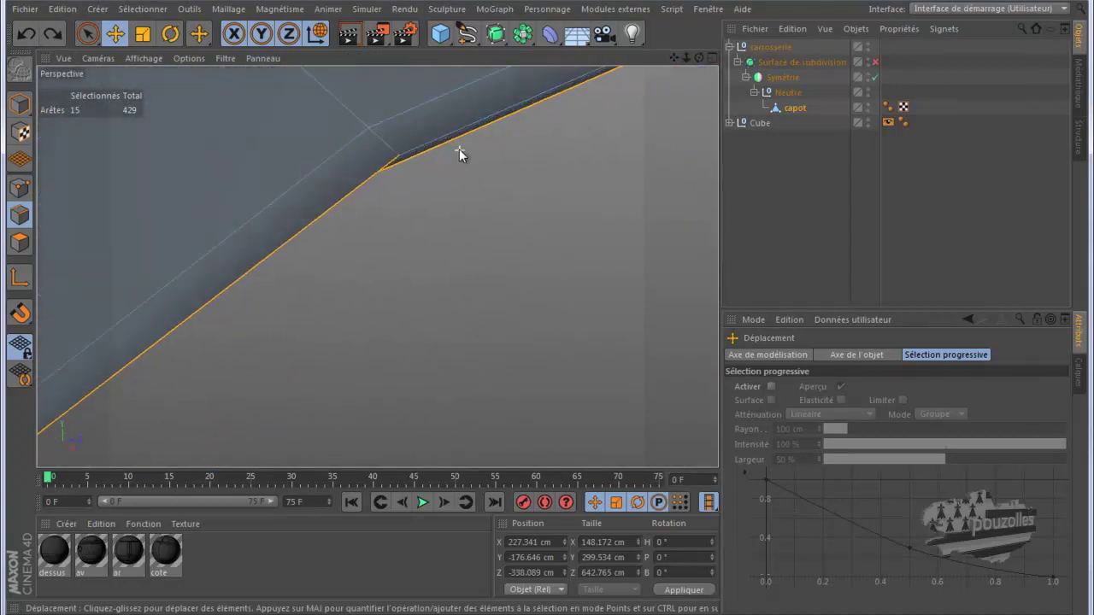
pyautogui.moveTo(699, 58)
pyautogui.mouseDown()
pyautogui.moveTo(543, 300)
pyautogui.moveTo(547, 316)
pyautogui.moveTo(527, 313)
pyautogui.moveTo(547, 314)
pyautogui.mouseUp()
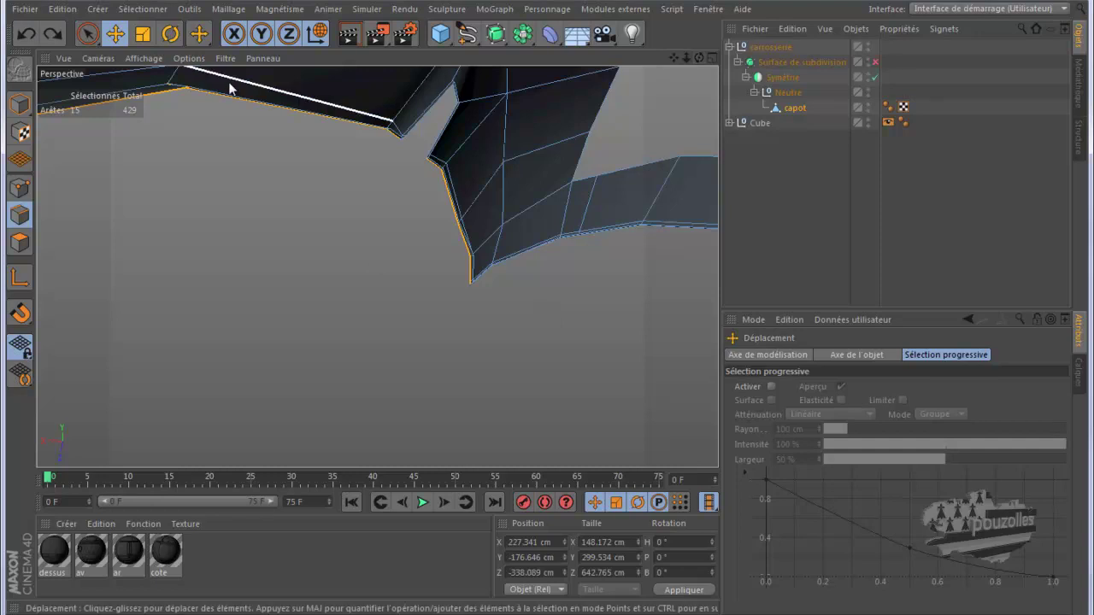
pyautogui.keyDown('alt'); pyautogui.moveTo(165, 81); pyautogui.dragTo(293, 75); pyautogui.keyUp('alt')
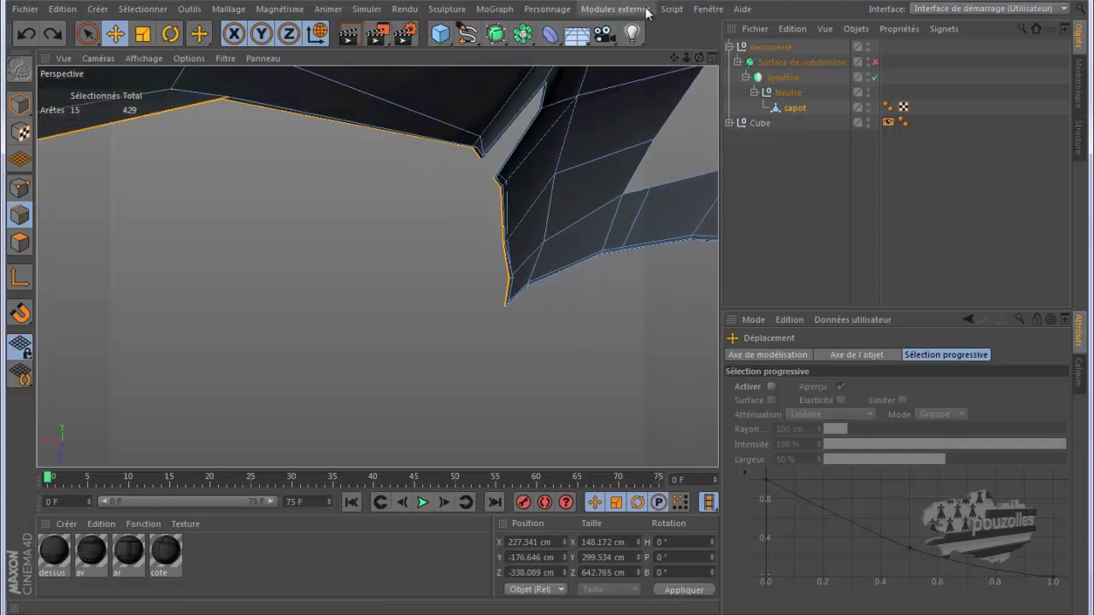
pyautogui.moveTo(675, 58); pyautogui.dragTo(547, 311)
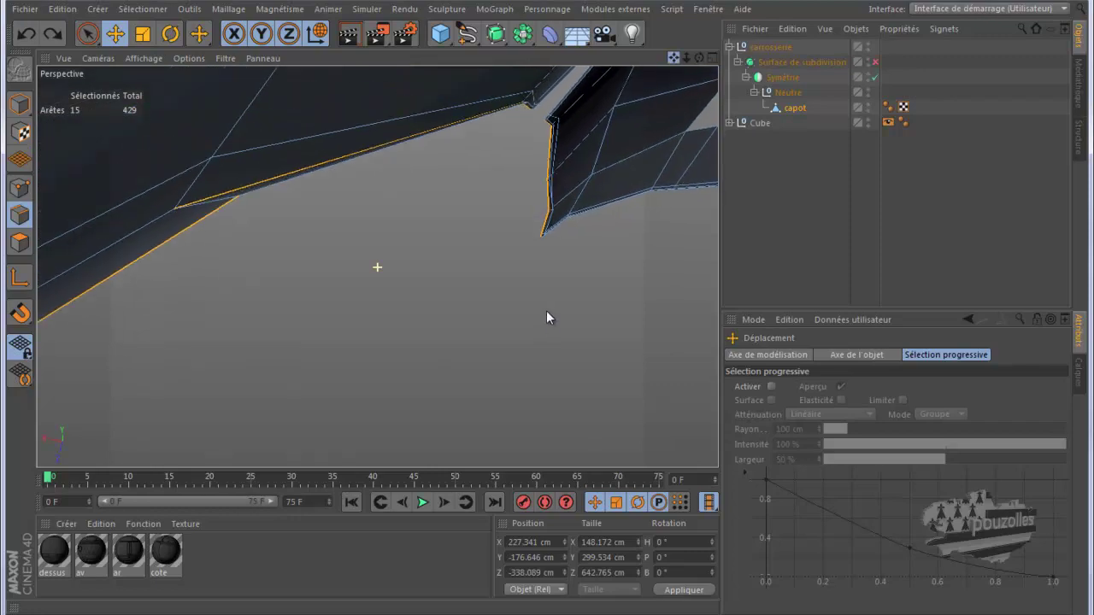
# Remove a stray edge from the selection and review the full side edge
pyautogui.click(161, 257)
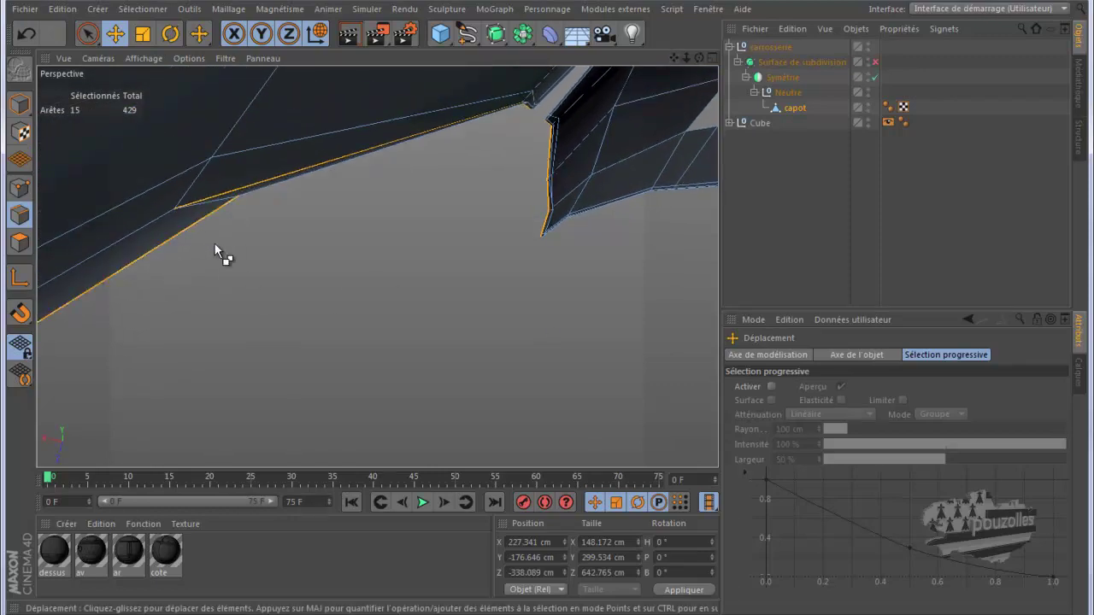
pyautogui.keyDown('ctrl'); pyautogui.click(147, 254); pyautogui.keyUp('ctrl')
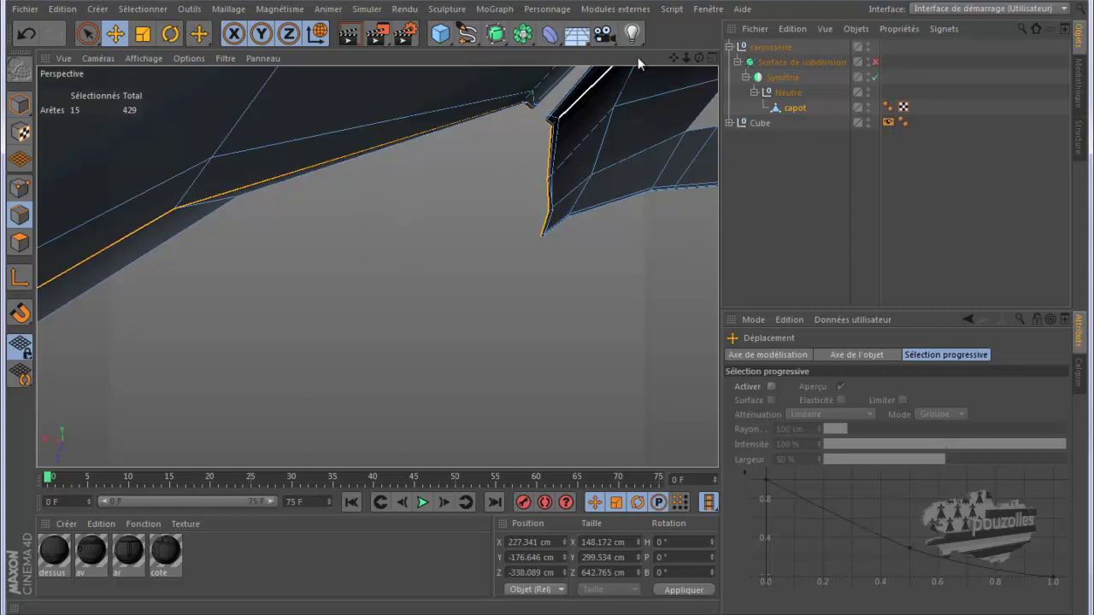
pyautogui.moveTo(700, 58)
pyautogui.mouseDown()
pyautogui.moveTo(549, 306)
pyautogui.moveTo(442, 202)
pyautogui.moveTo(194, 287)
pyautogui.moveTo(109, 293)
pyautogui.moveTo(184, 364)
pyautogui.mouseUp()
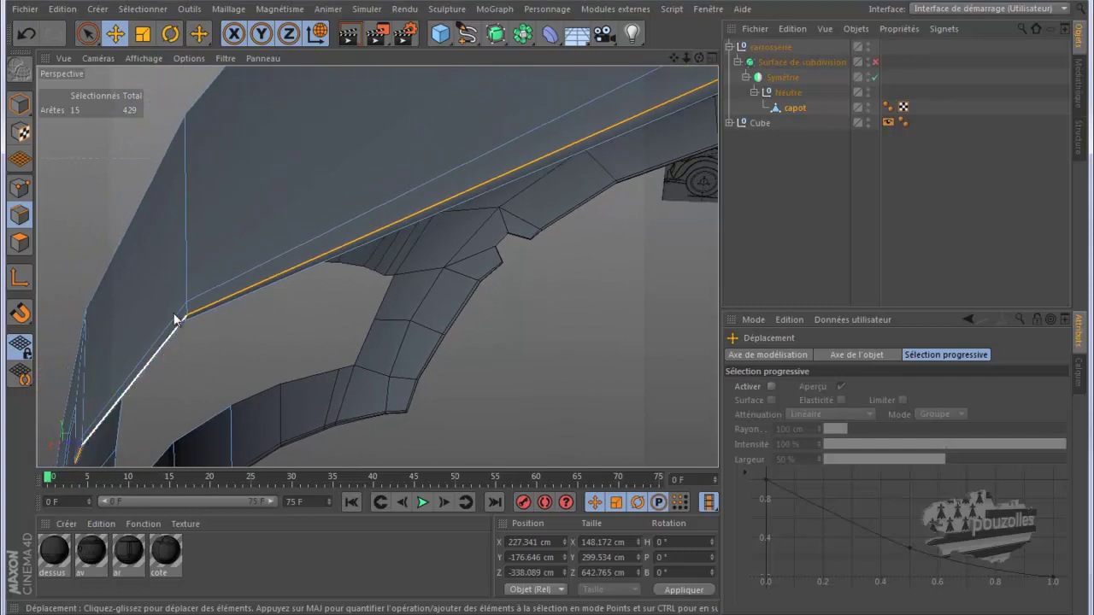
# Show the Top (Haut) blueprint view alone, framed on the hood
pyautogui.middleClick(178, 317)
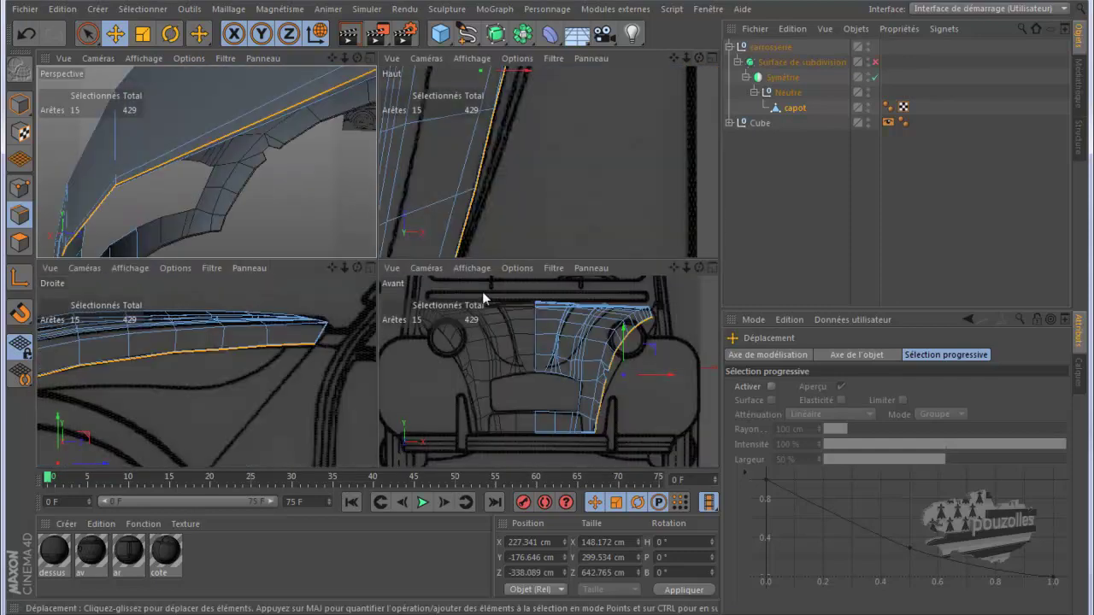
pyautogui.middleClick(522, 330)
pyautogui.middleClick(446, 246)
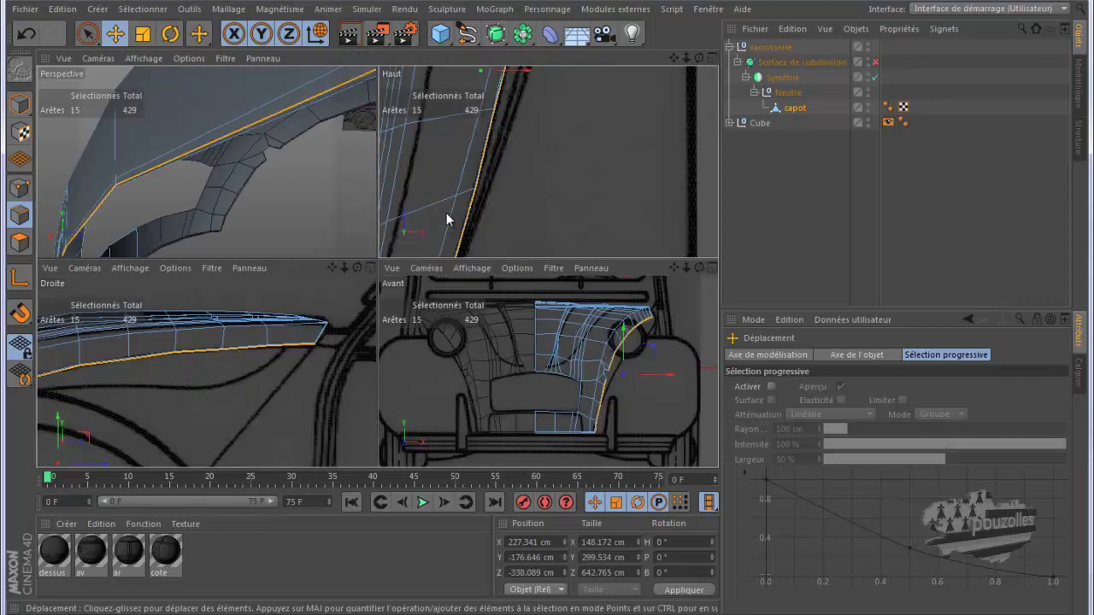
pyautogui.middleClick(446, 213)
pyautogui.scroll(-3, 344, 256)
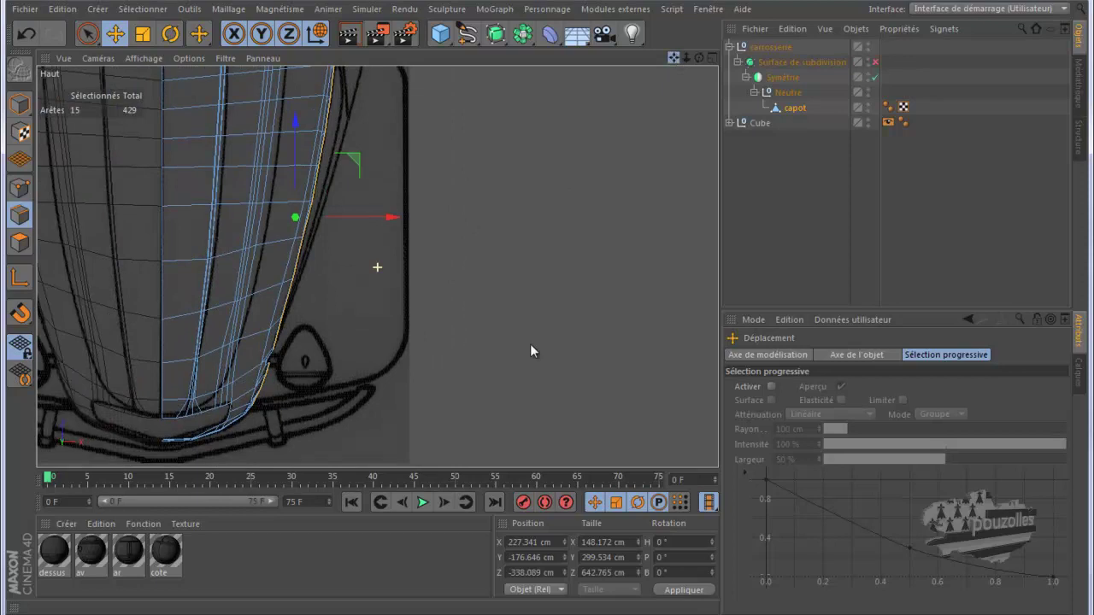
# Extrude the selected side edges into a new strip of faces, undoing the overshoot
pyautogui.moveTo(674, 57); pyautogui.dragTo(638, 90)
pyautogui.rightClick(502, 152)
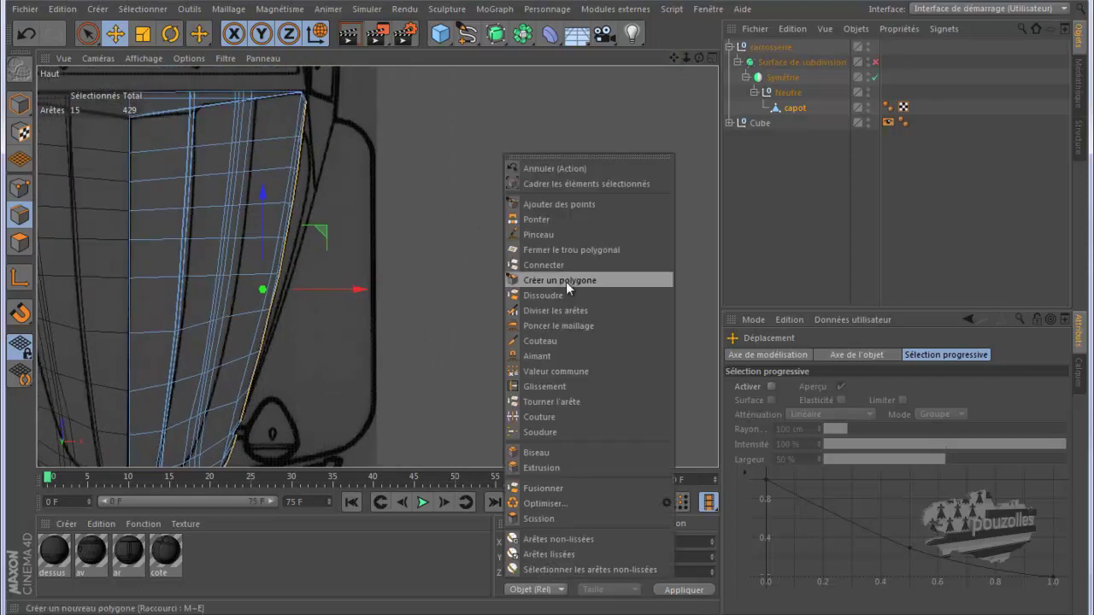
pyautogui.click(547, 463)
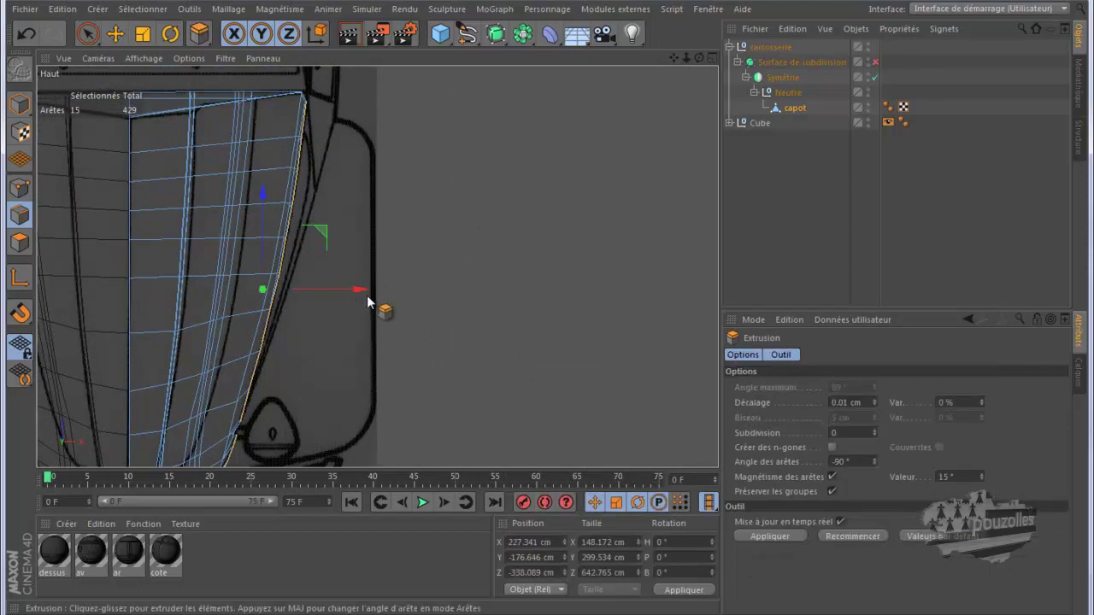
pyautogui.moveTo(393, 293); pyautogui.dragTo(544, 308)
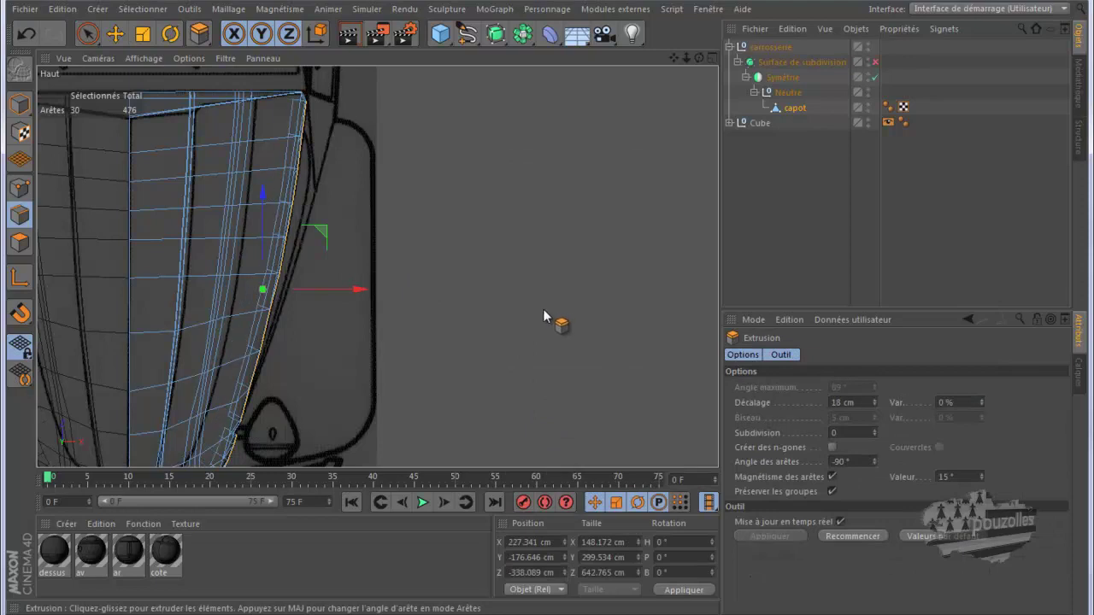
pyautogui.moveTo(544, 307); pyautogui.dragTo(645, 308)
pyautogui.click(25, 34)
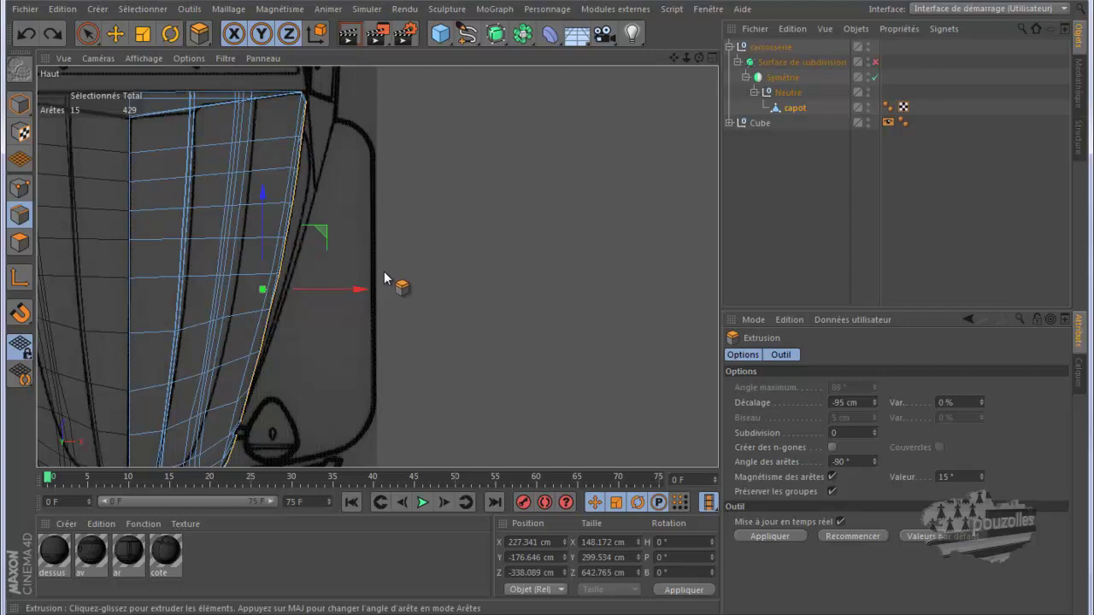
# Slide the new edge strip to the right along X with the Move tool
pyautogui.press('e')
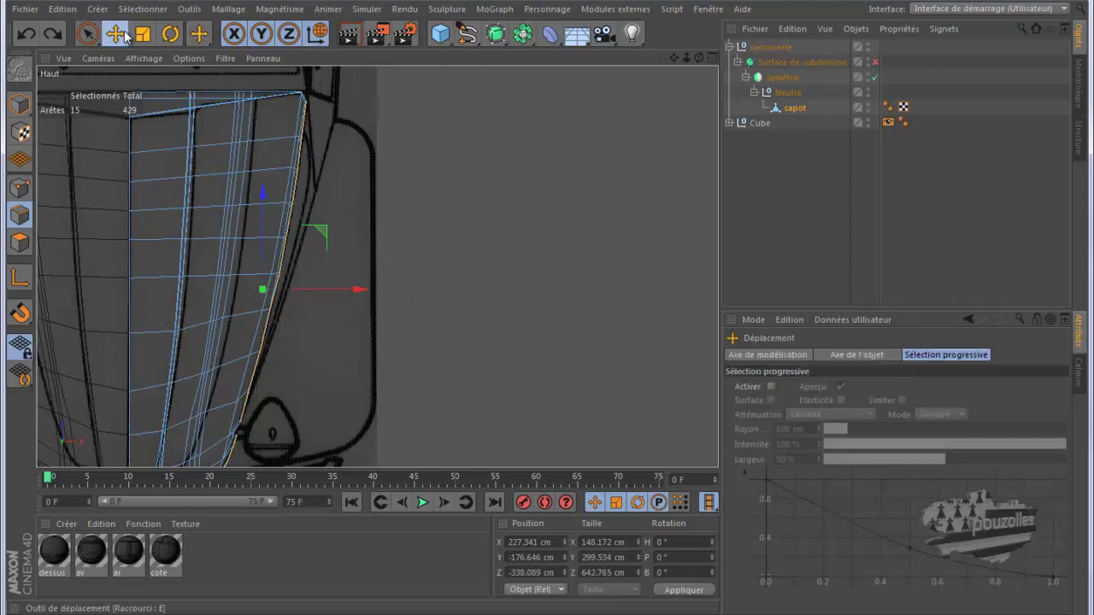
pyautogui.moveTo(354, 289); pyautogui.dragTo(427, 289)
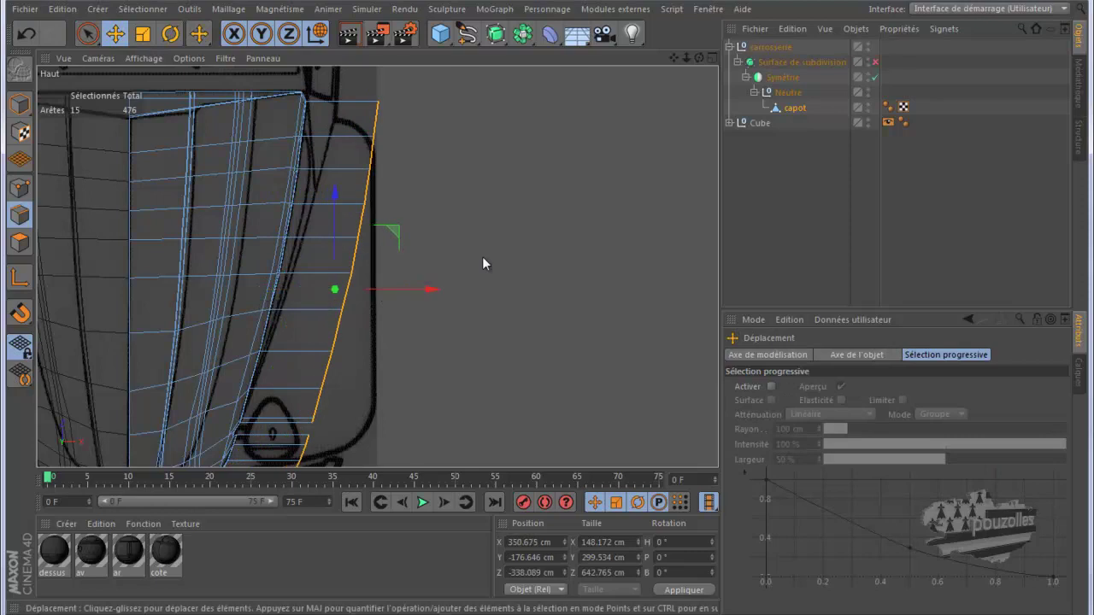
pyautogui.scroll(-2, 521, 220)
pyautogui.scroll(1, 428, 329)
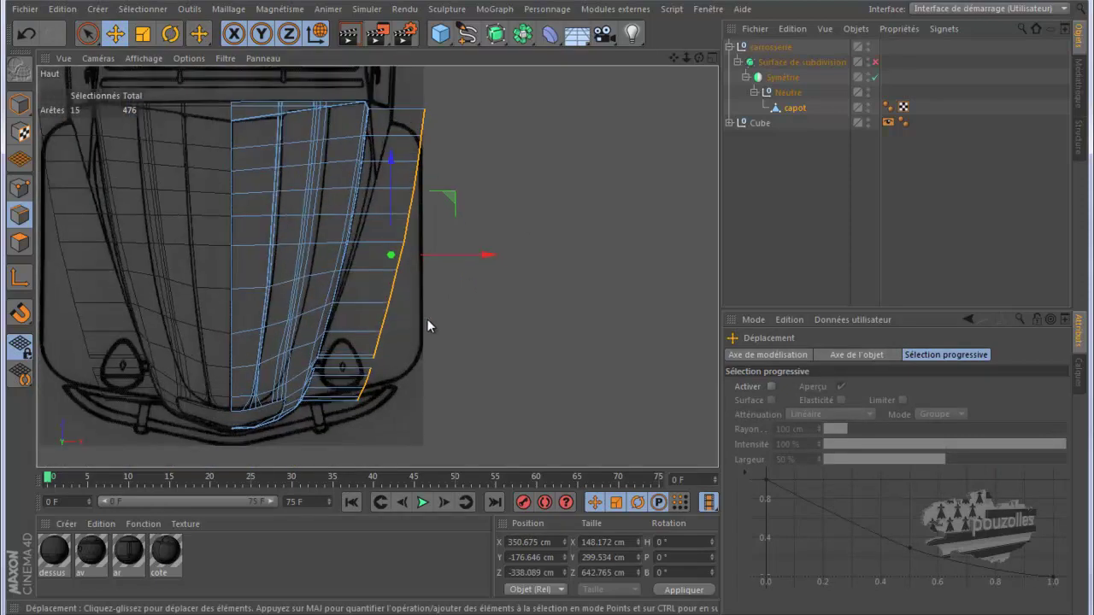
pyautogui.click(19, 186)
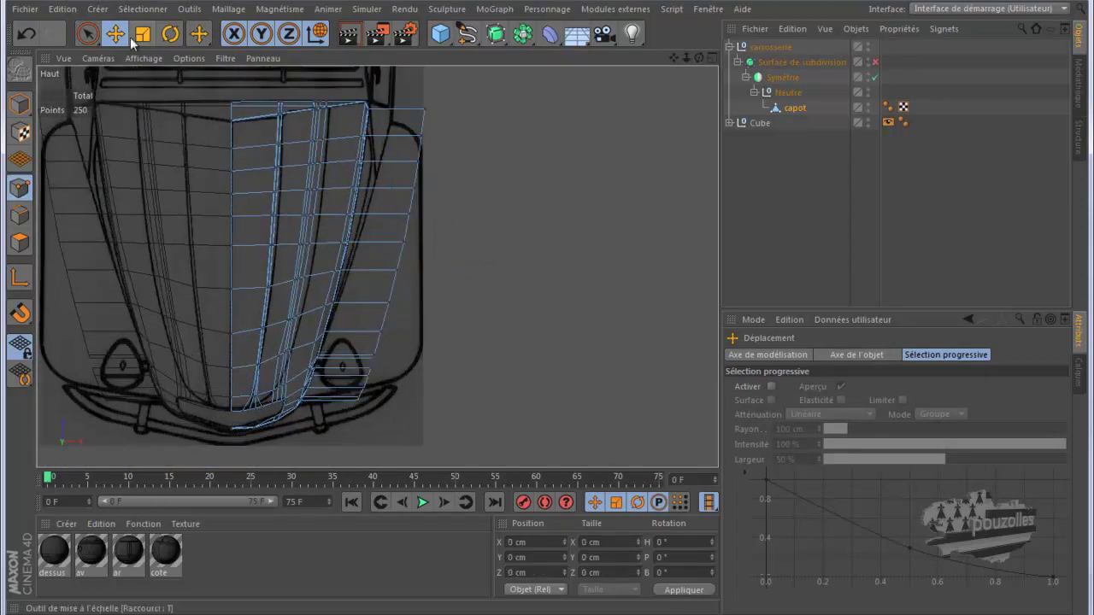
# Brush-select the outer edge points and set their X size to 0 to flatten them
pyautogui.click(86, 33)
pyautogui.click(425, 111)
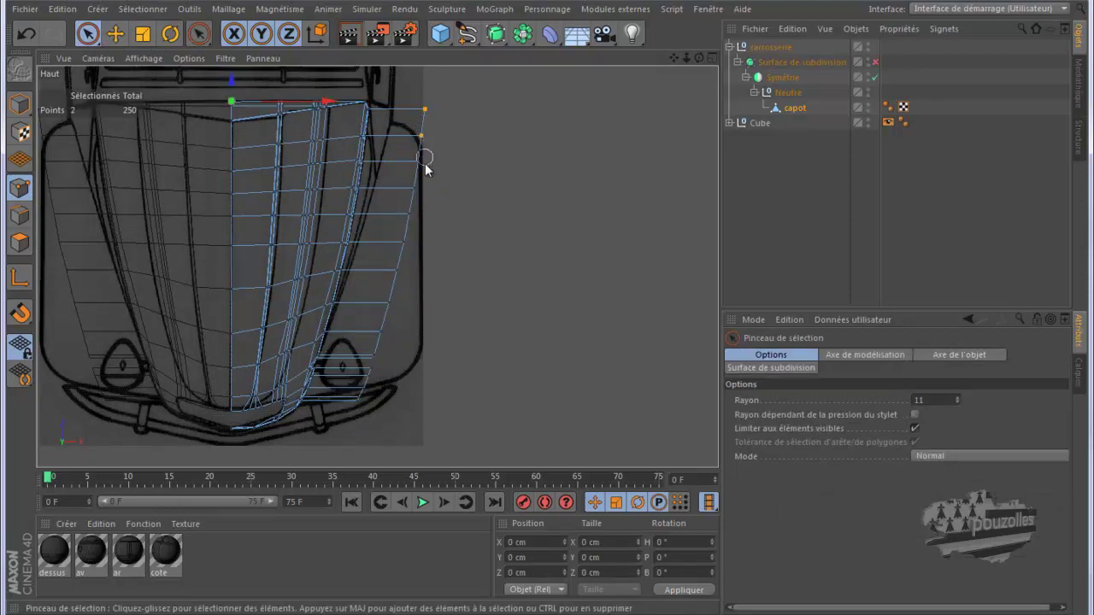
pyautogui.moveTo(411, 220)
pyautogui.mouseDown()
pyautogui.moveTo(408, 267)
pyautogui.moveTo(355, 412)
pyautogui.mouseUp()
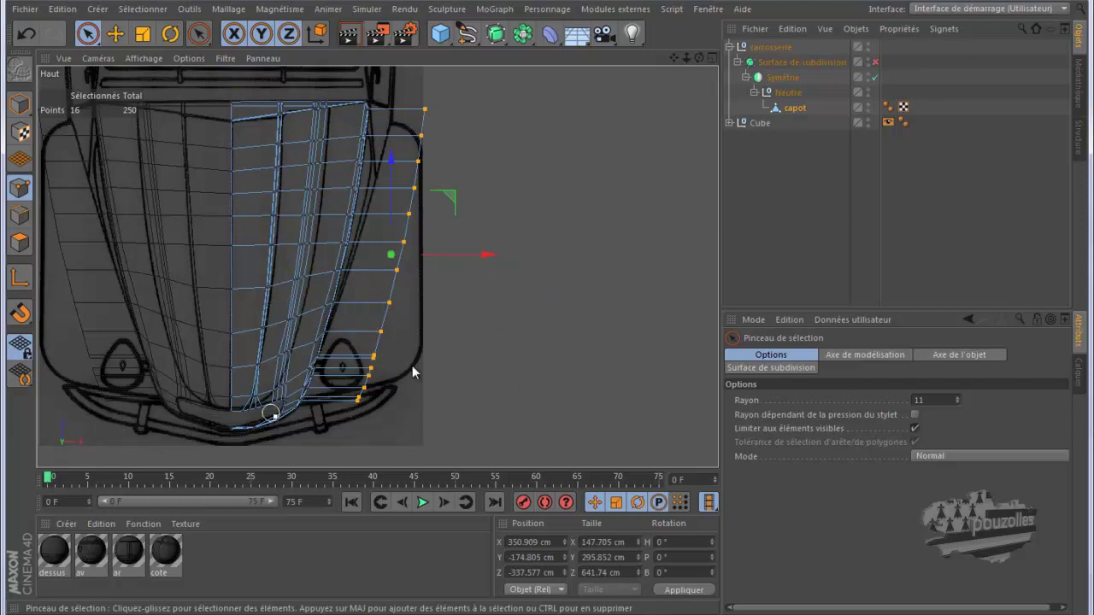
pyautogui.click(596, 538)
pyautogui.write('0')
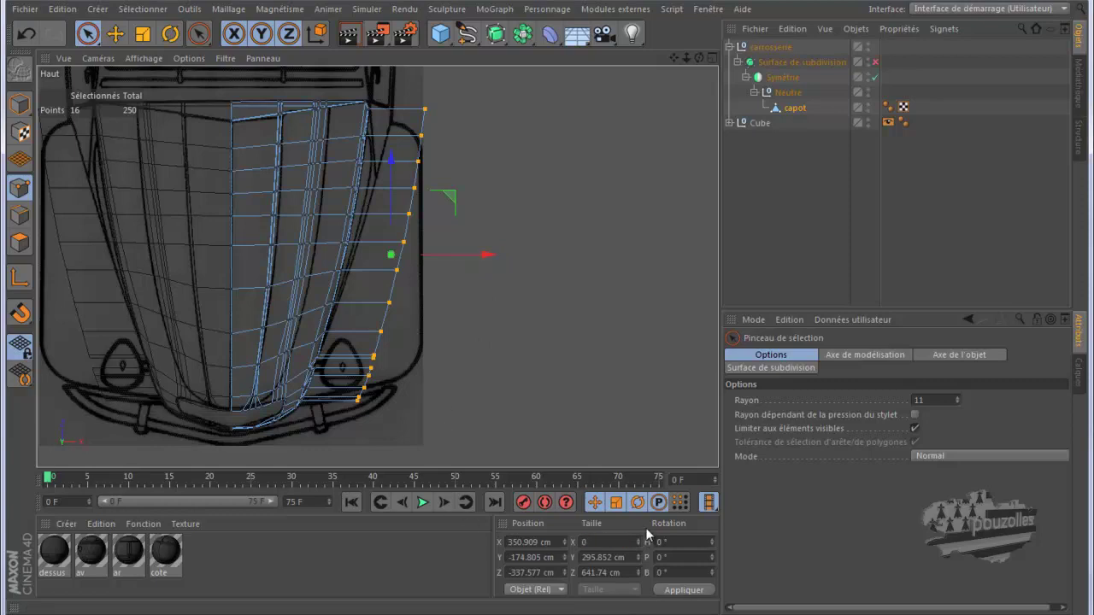
pyautogui.press('Return')
# Move the flattened point column right to X 380.979 cm, then show all four views
pyautogui.moveTo(482, 255); pyautogui.dragTo(492, 261)
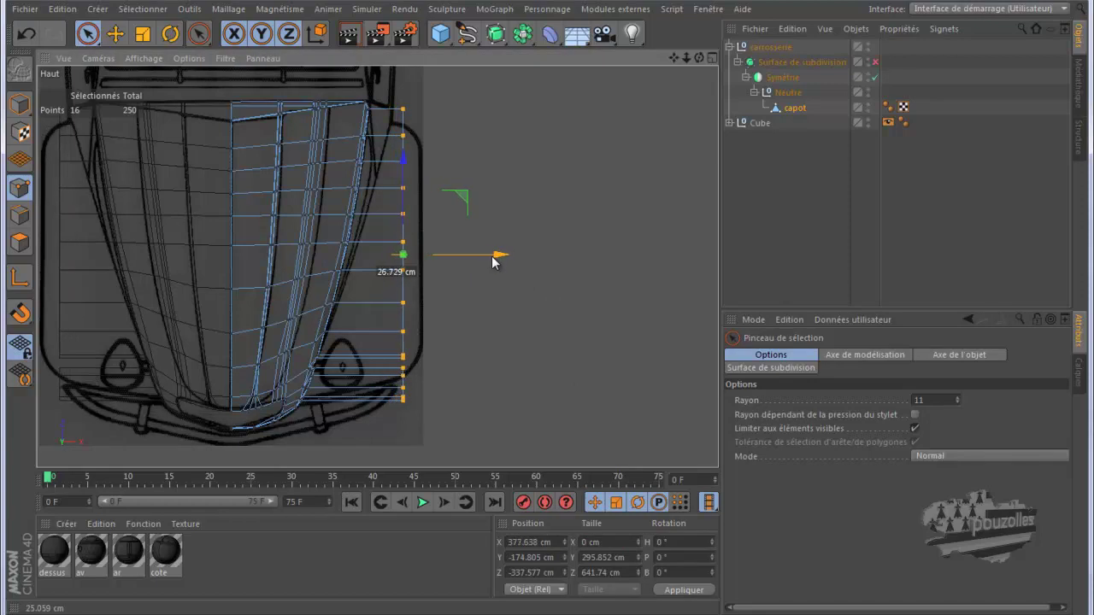
pyautogui.moveTo(493, 262); pyautogui.dragTo(500, 260)
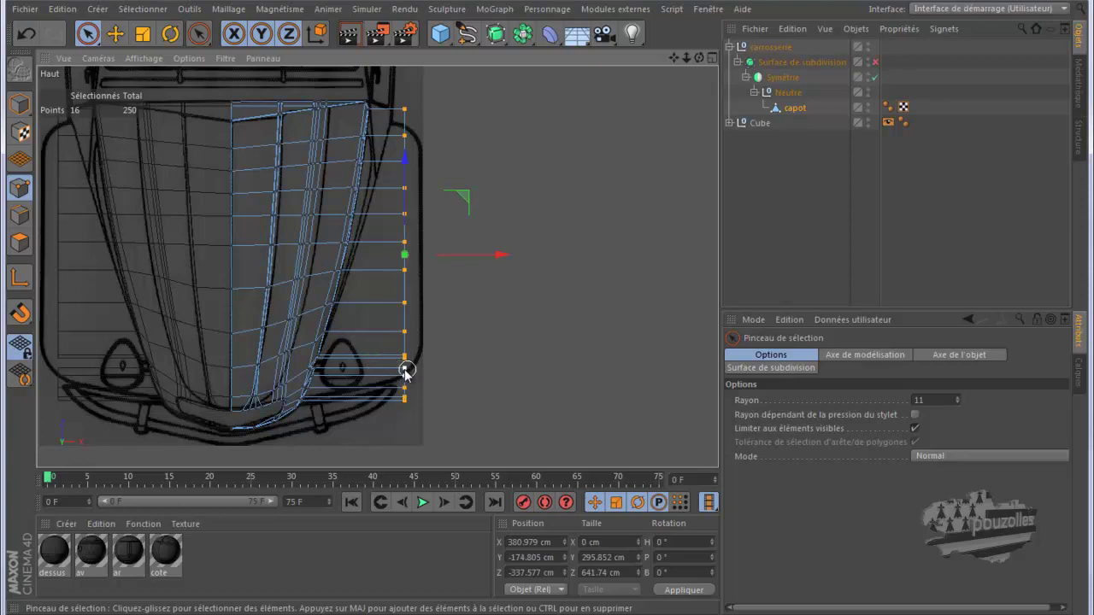
pyautogui.middleClick(187, 253)
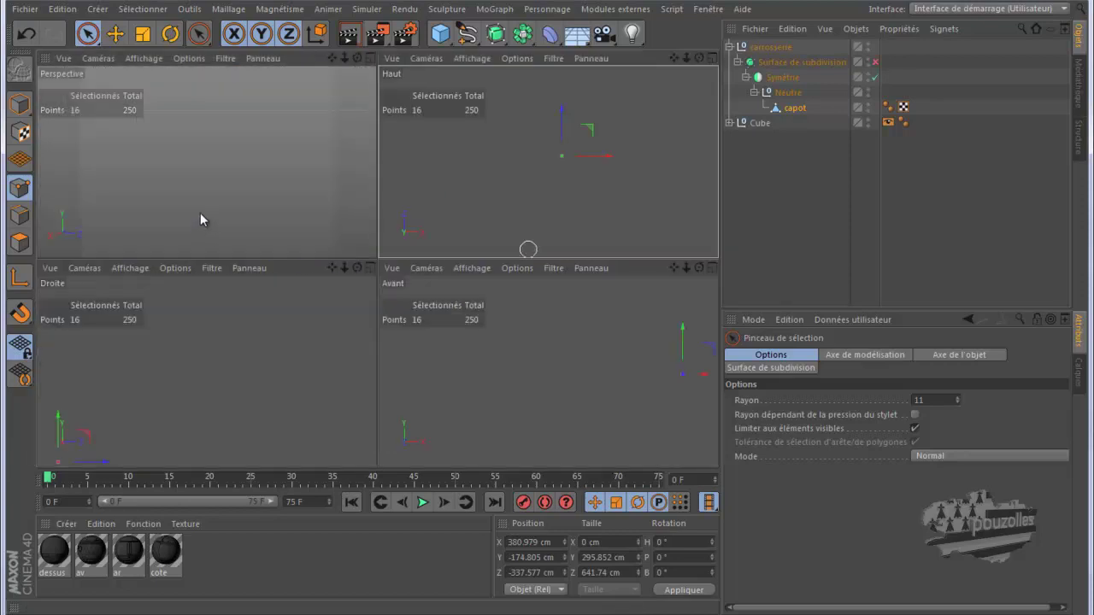
# In the maximized Perspective view, bridge the strip's gap edges with a new polygon using Ponter
pyautogui.middleClick(205, 210)
pyautogui.moveTo(228, 205)
pyautogui.keyDown('alt'); pyautogui.mouseDown()
pyautogui.moveTo(479, 259)
pyautogui.moveTo(551, 308)
pyautogui.mouseUp(); pyautogui.keyUp('alt')
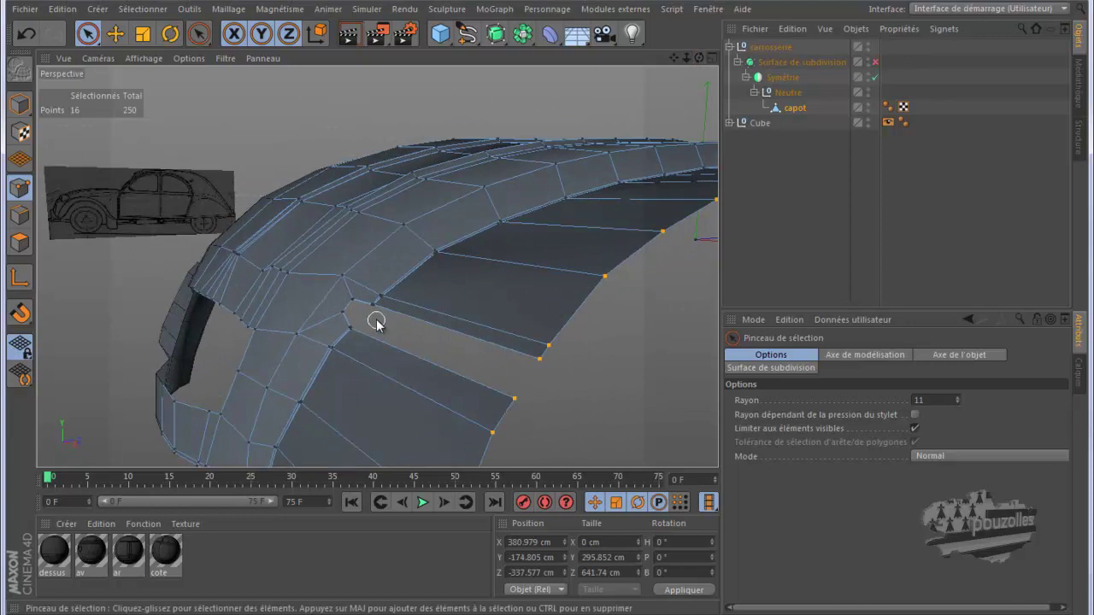
pyautogui.click(20, 215)
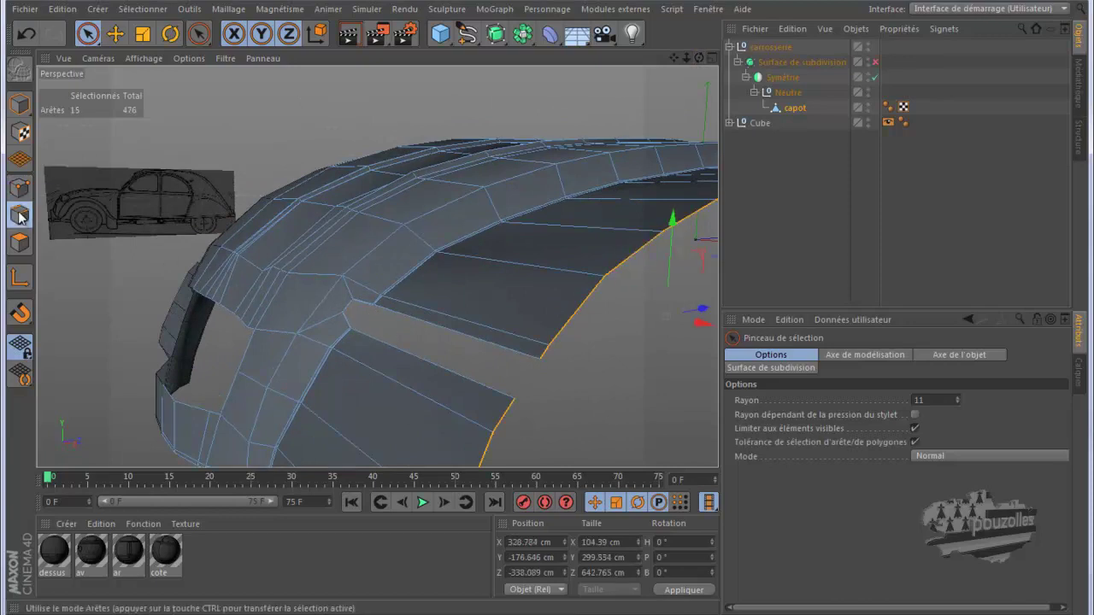
pyautogui.rightClick(210, 106)
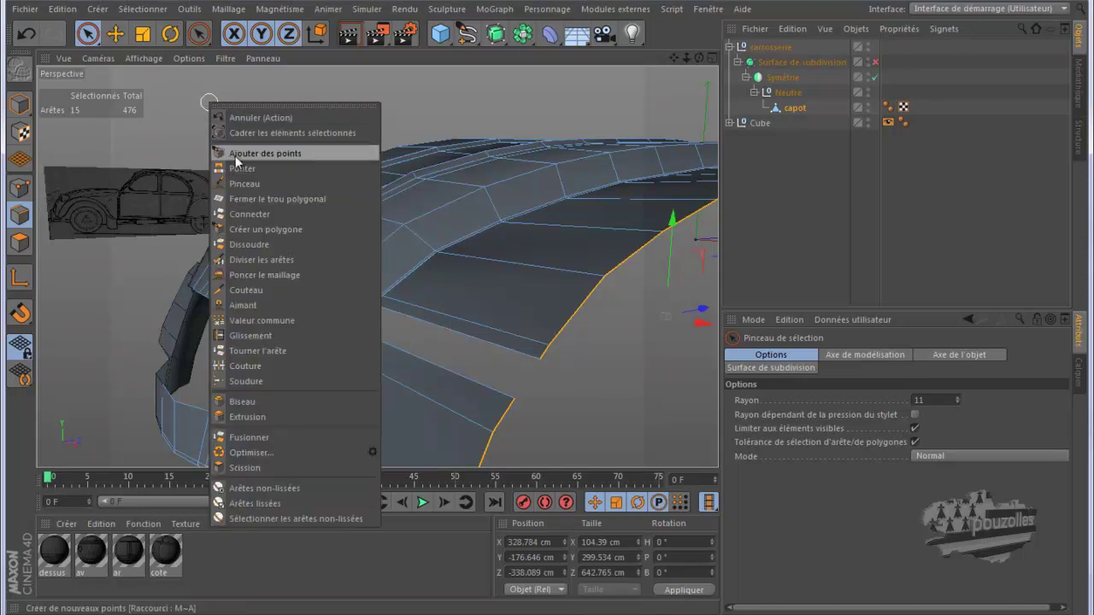
pyautogui.click(243, 168)
pyautogui.moveTo(470, 343); pyautogui.dragTo(452, 372)
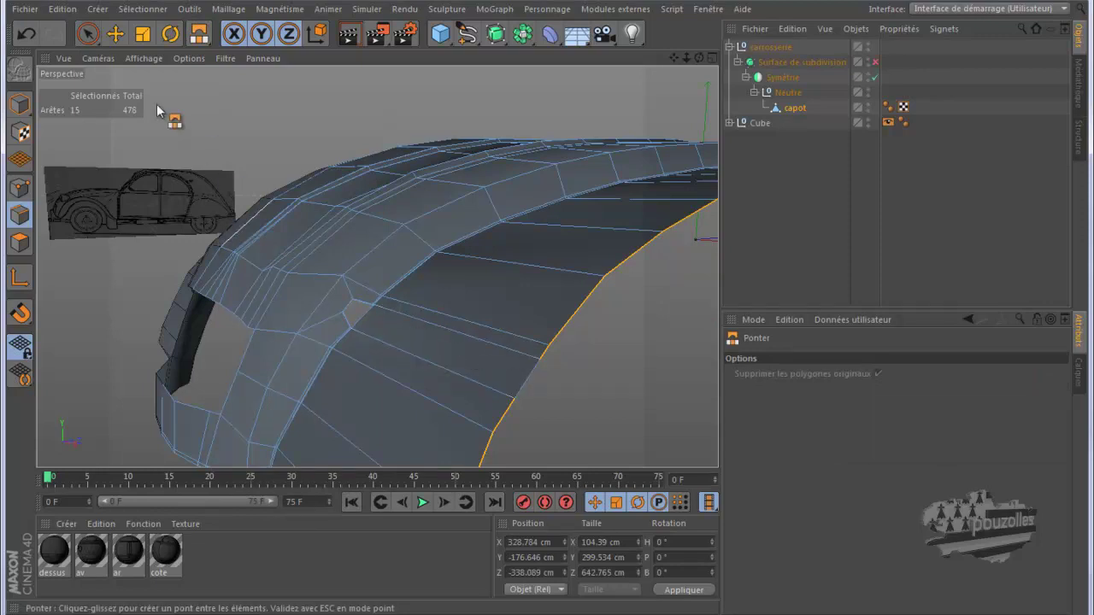
# Add the edge beside the gap to the selection and inspect the hood around it
pyautogui.click(113, 40)
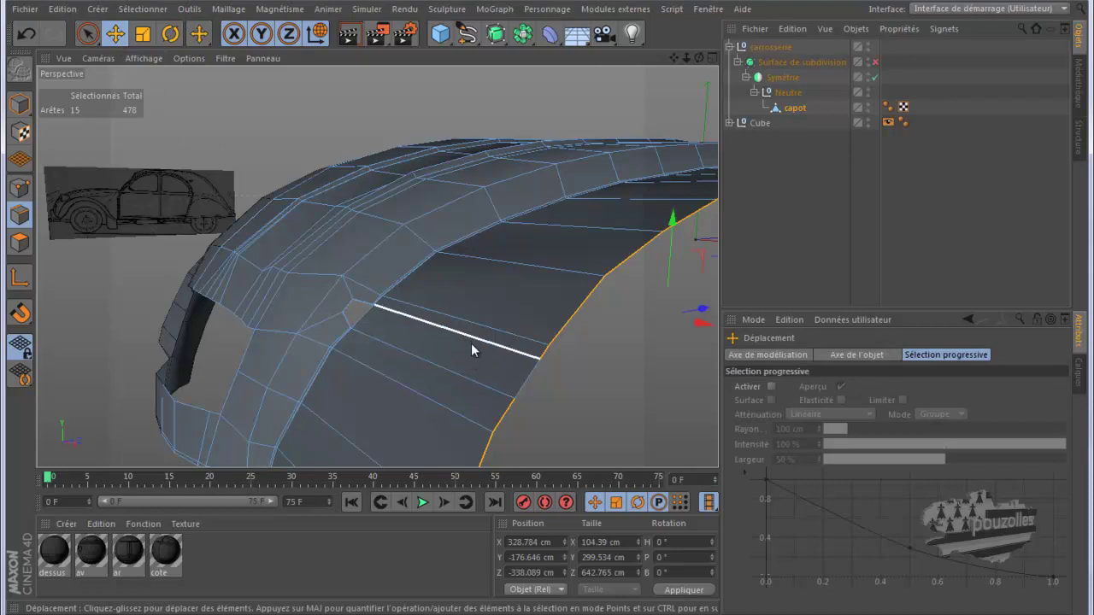
pyautogui.keyDown('shift'); pyautogui.click(523, 379); pyautogui.keyUp('shift')
pyautogui.keyDown('alt'); pyautogui.moveTo(427, 345); pyautogui.dragTo(403, 327); pyautogui.keyUp('alt')
pyautogui.scroll(-3, 403, 327)
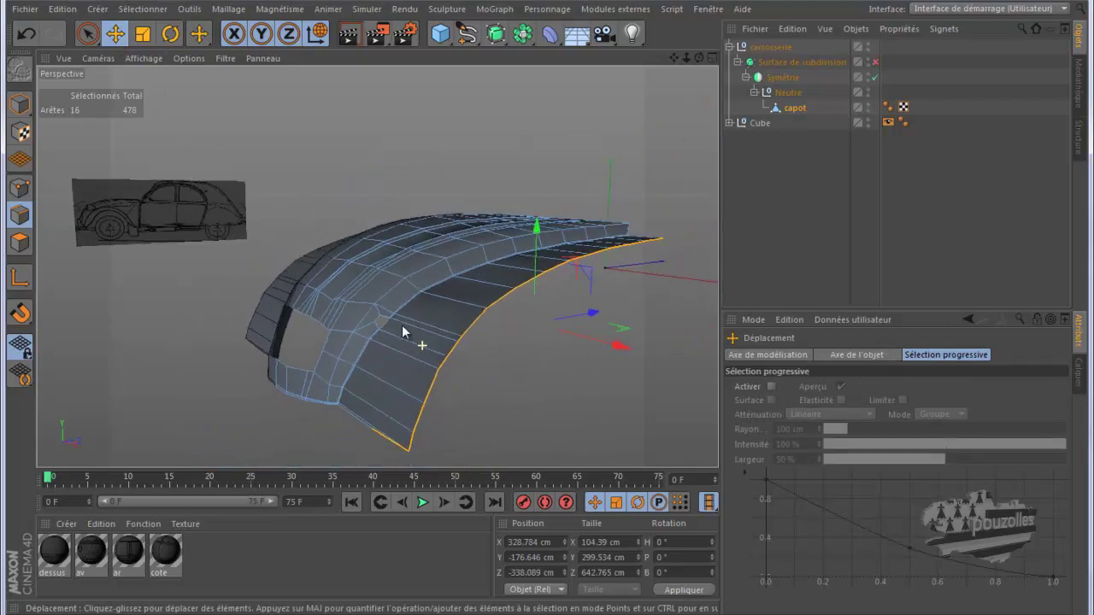
pyautogui.scroll(-2, 403, 328)
pyautogui.scroll(2, 369, 451)
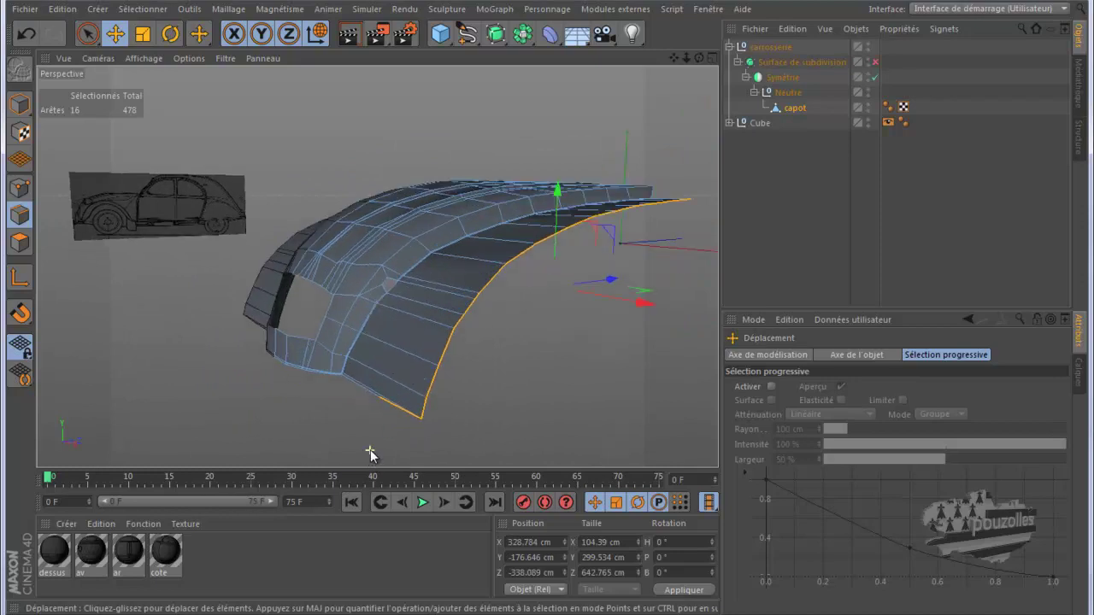
pyautogui.scroll(3, 372, 446)
pyautogui.scroll(1, 373, 444)
pyautogui.scroll(2, 376, 437)
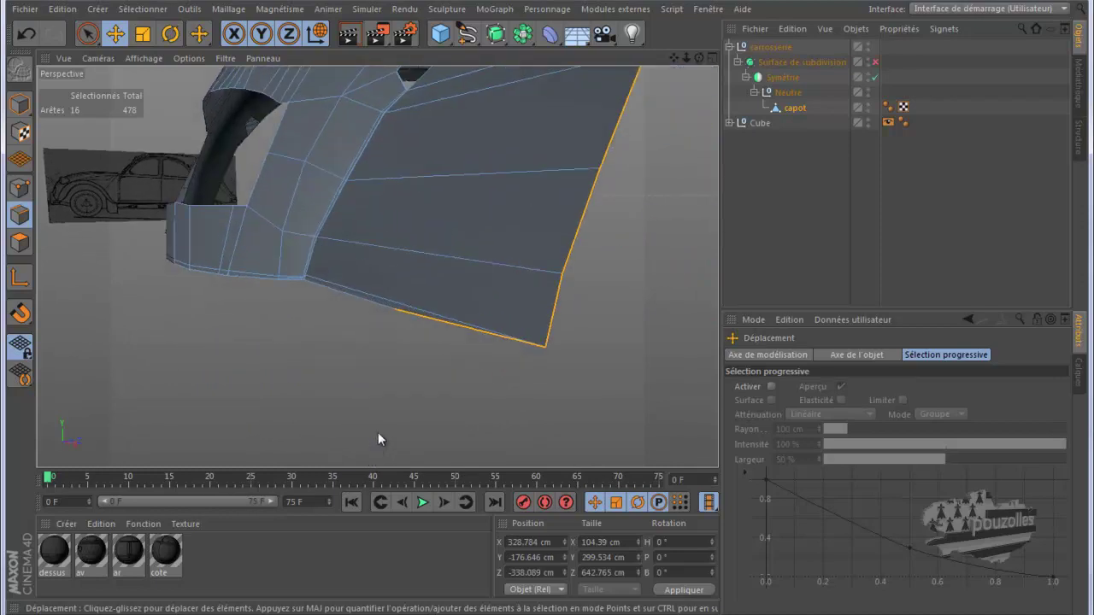
pyautogui.moveTo(699, 57)
pyautogui.mouseDown()
pyautogui.moveTo(550, 313)
pyautogui.moveTo(555, 302)
pyautogui.moveTo(533, 310)
pyautogui.moveTo(569, 317)
pyautogui.moveTo(550, 313)
pyautogui.moveTo(505, 194)
pyautogui.moveTo(285, 396)
pyautogui.mouseUp()
# In the Top view, scale the outer edges to 548.386 cm in Z and raise them to the blueprint outline
pyautogui.middleClick(283, 392)
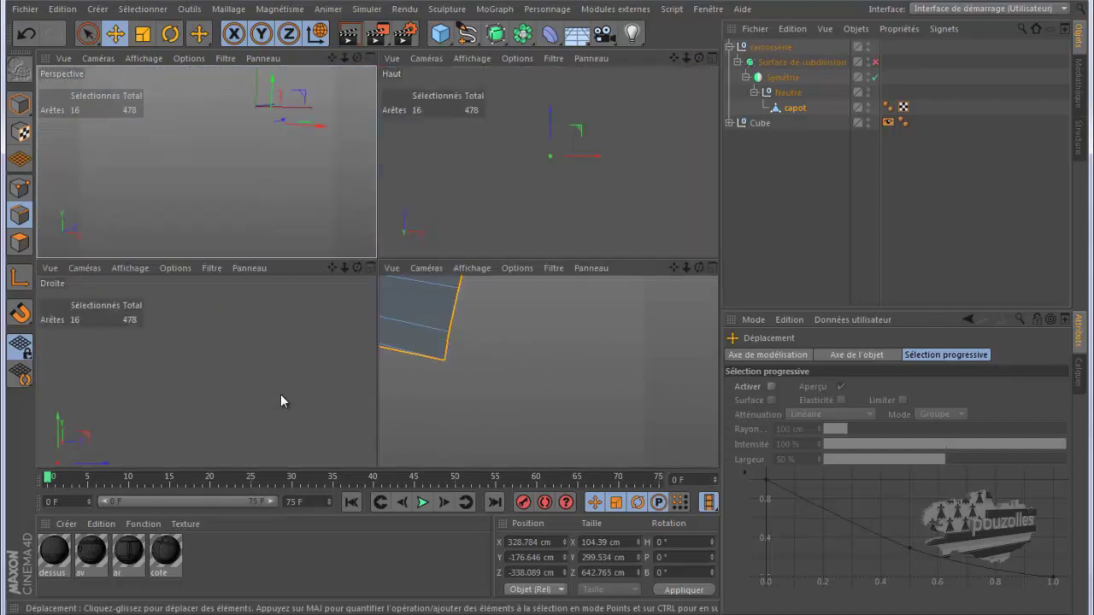
pyautogui.middleClick(483, 238)
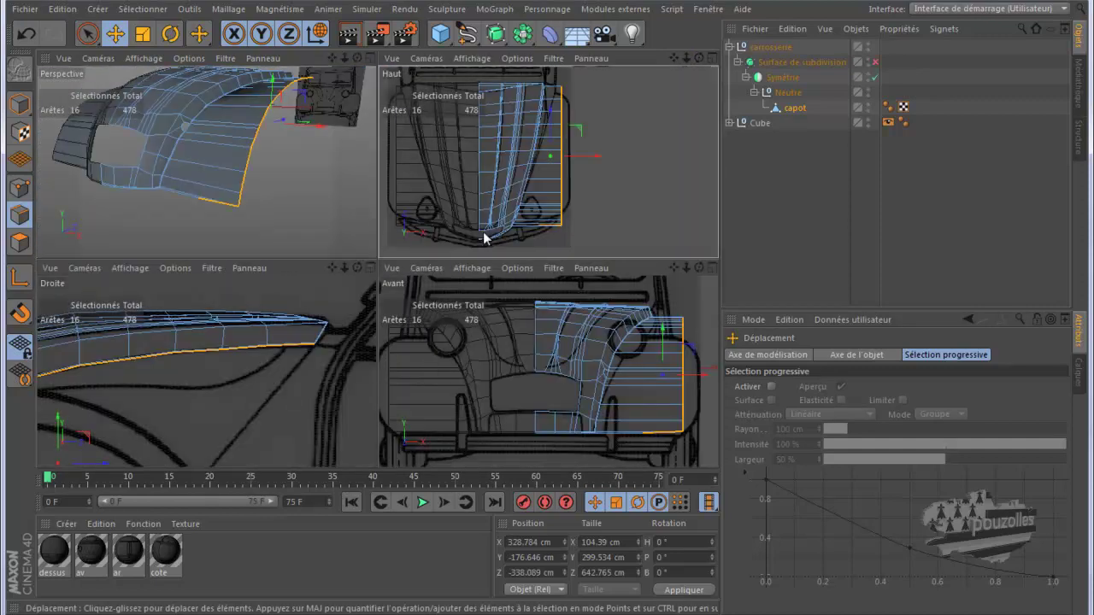
pyautogui.click(142, 35)
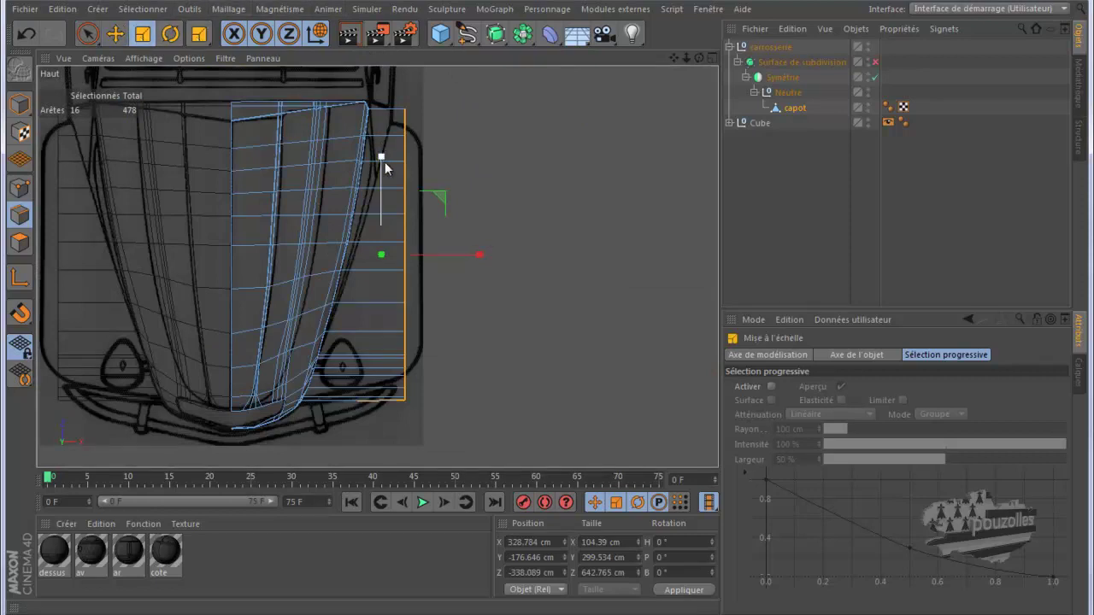
pyautogui.moveTo(382, 160); pyautogui.dragTo(382, 176)
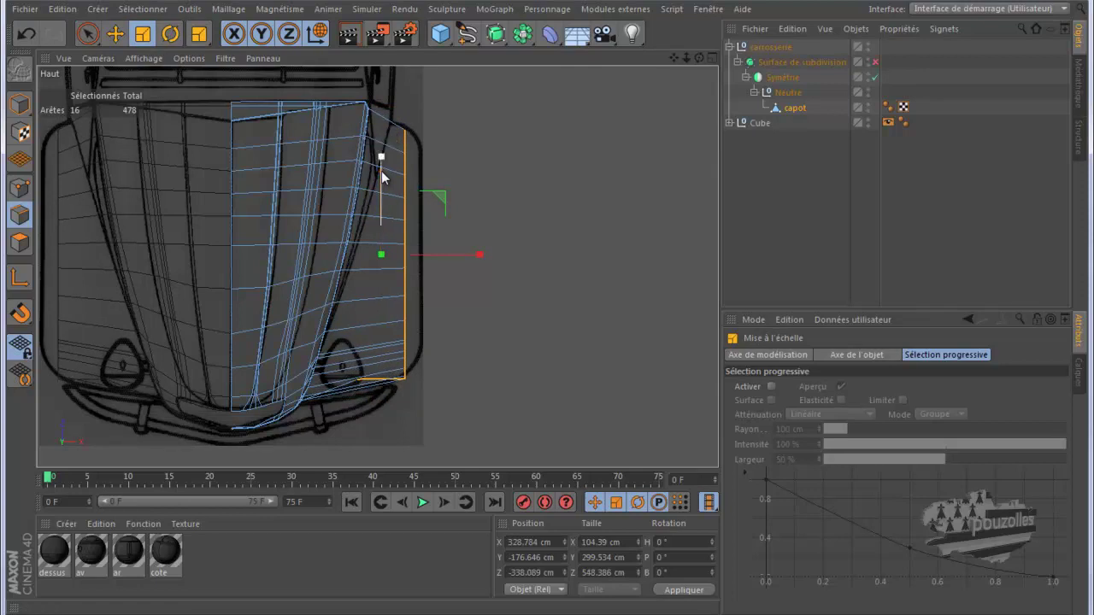
pyautogui.click(116, 33)
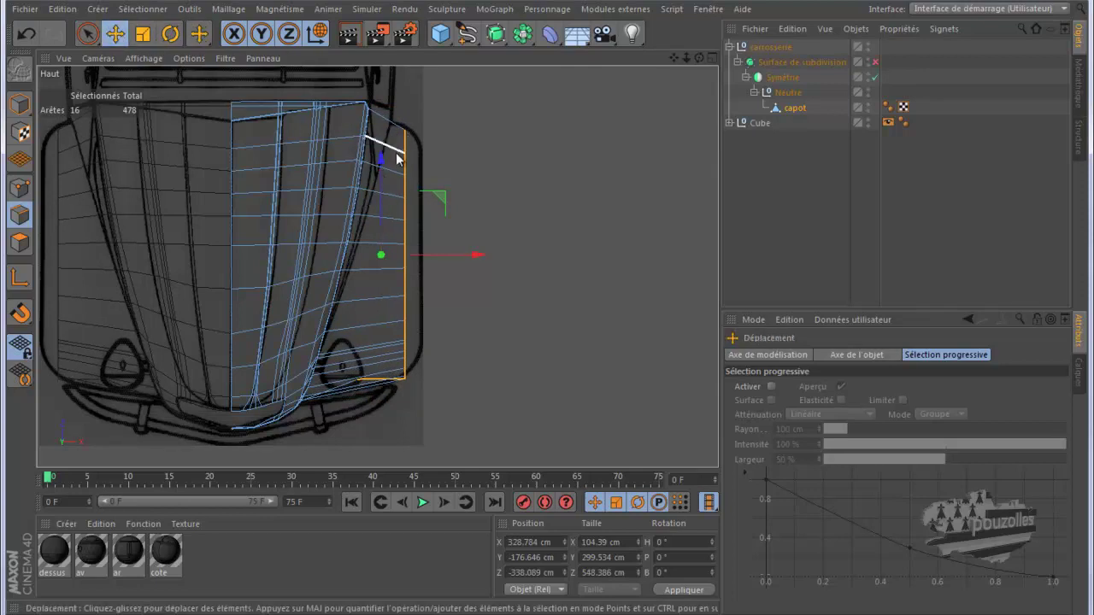
pyautogui.moveTo(382, 163); pyautogui.dragTo(382, 159)
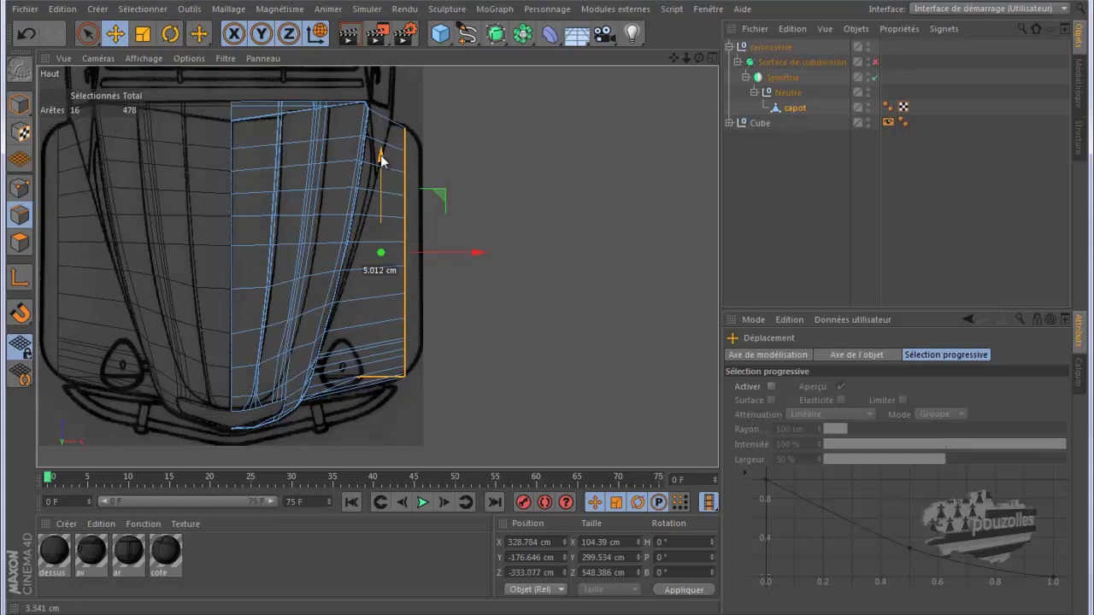
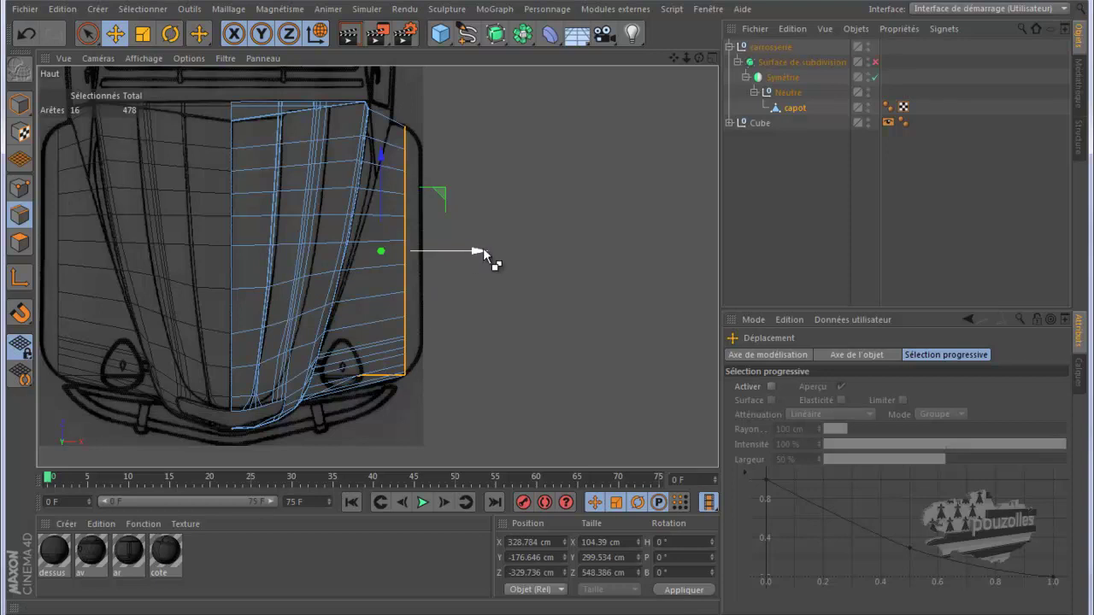
# Nudge the hood edges sideways, then undo three edits and clear the edge selection
pyautogui.moveTo(483, 249); pyautogui.dragTo(499, 250)
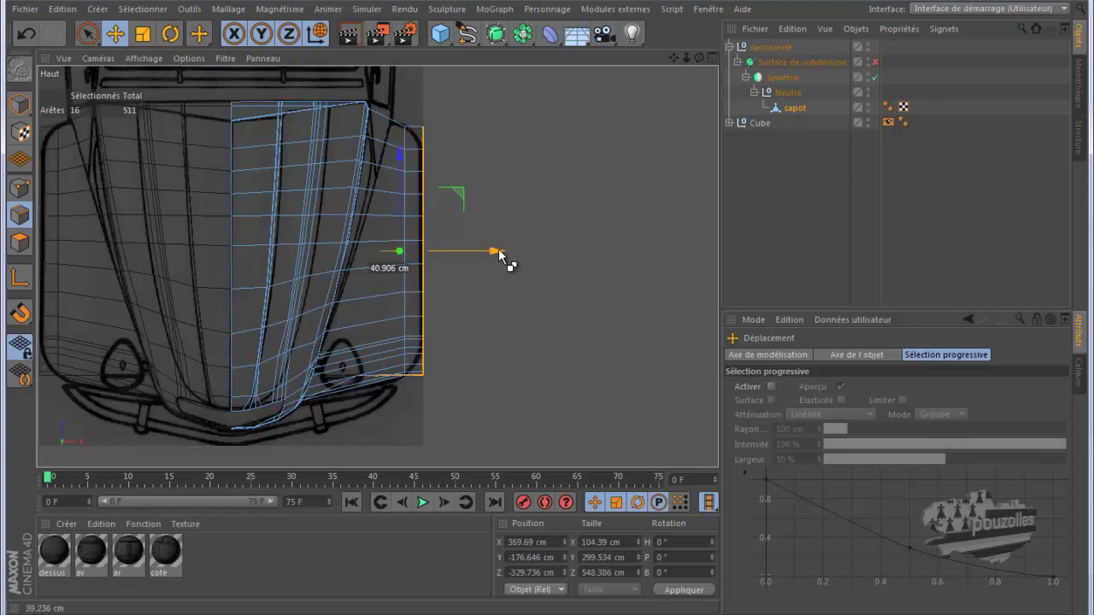
pyautogui.moveTo(499, 251); pyautogui.dragTo(498, 251)
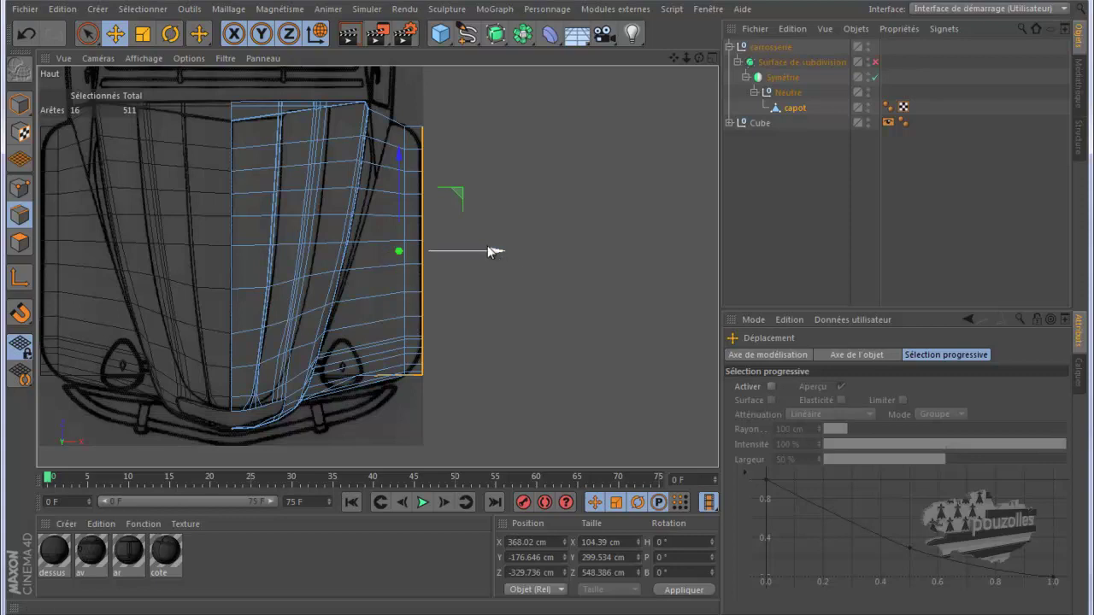
pyautogui.click(25, 34)
pyautogui.click(25, 34)
pyautogui.click(26, 35)
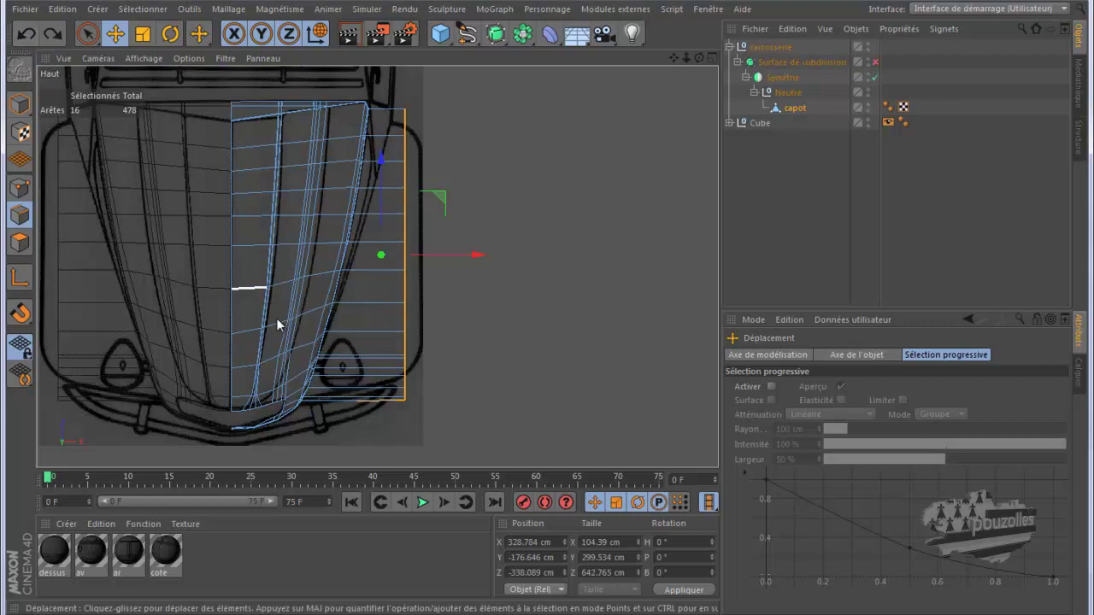
pyautogui.click(382, 401)
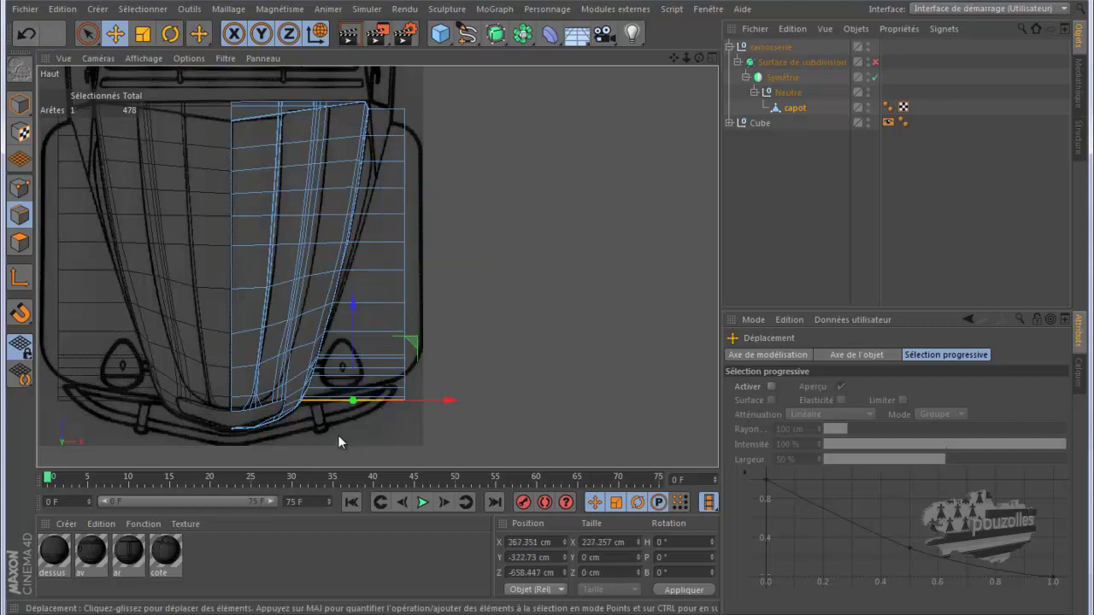
pyautogui.click(539, 183)
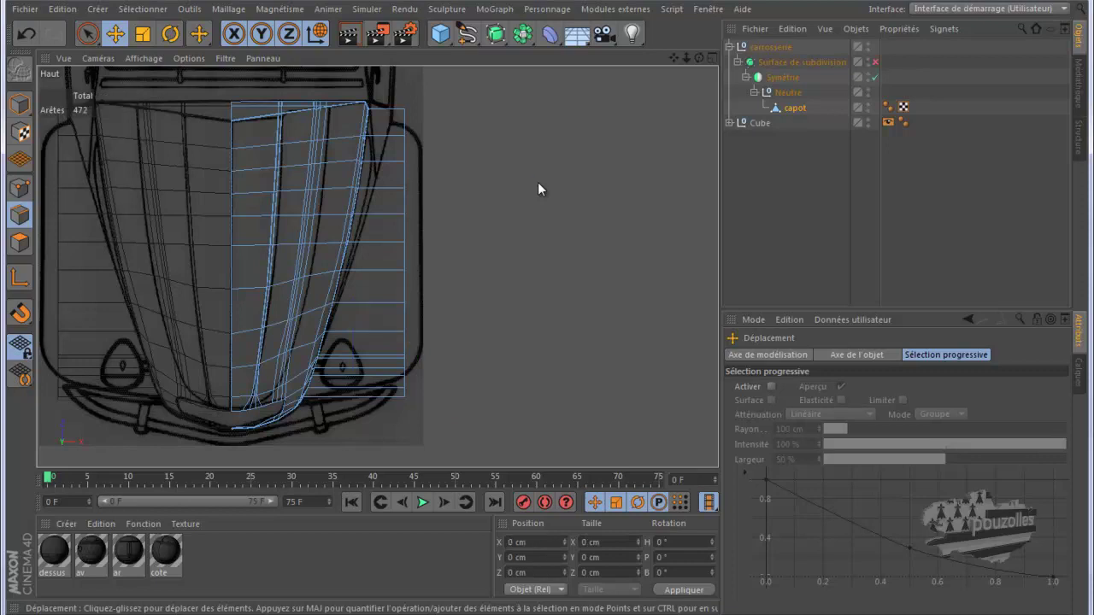
# Scale the hood's outer point column to about 86% height and raise it about 6 cm
pyautogui.click(20, 187)
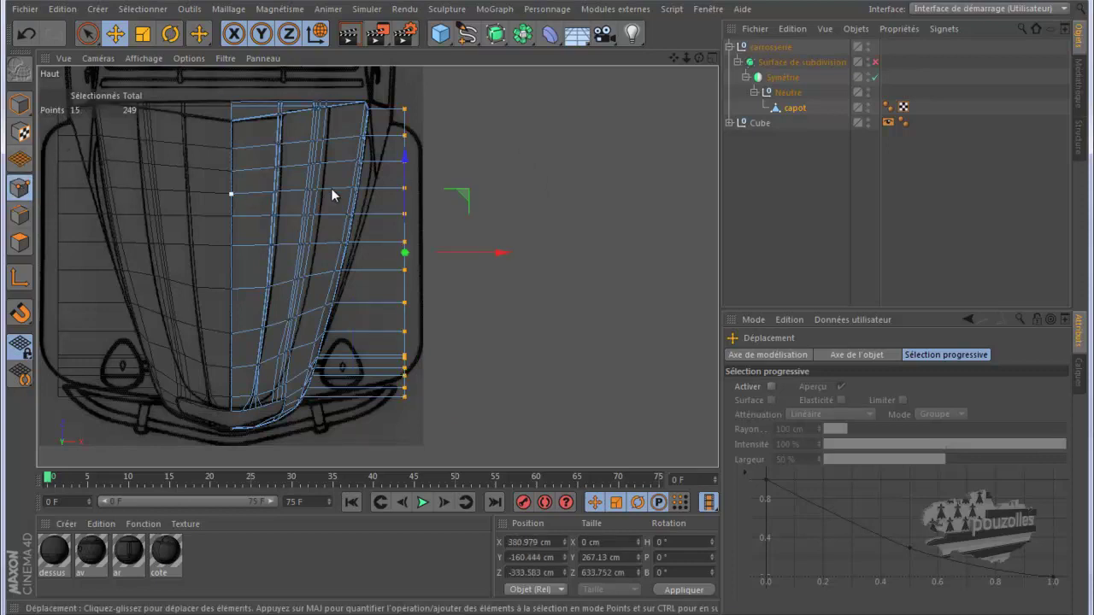
pyautogui.rightClick(539, 144)
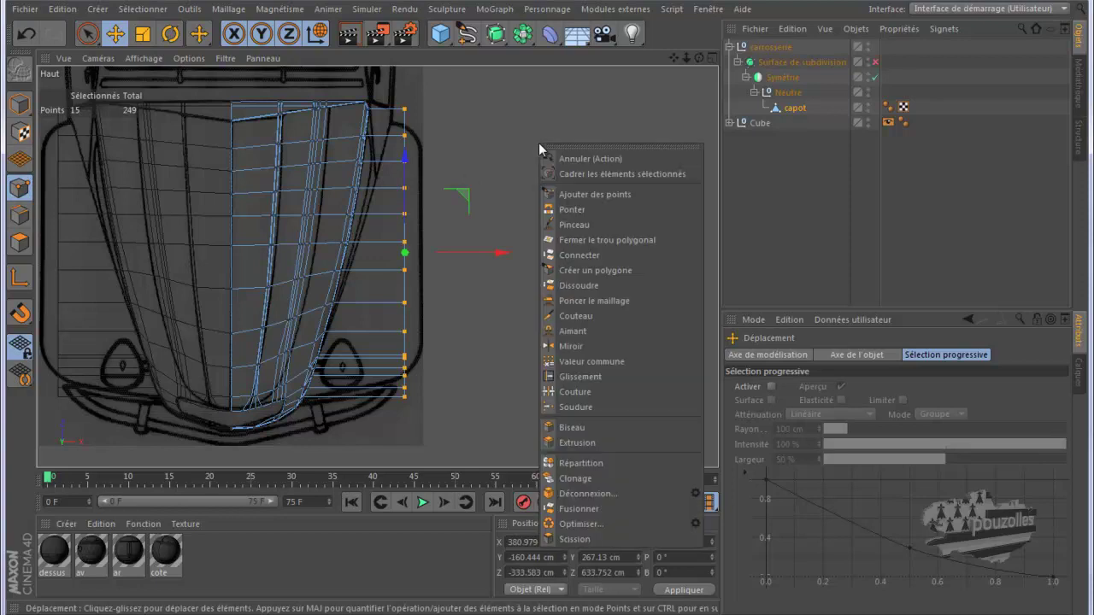
pyautogui.click(581, 525)
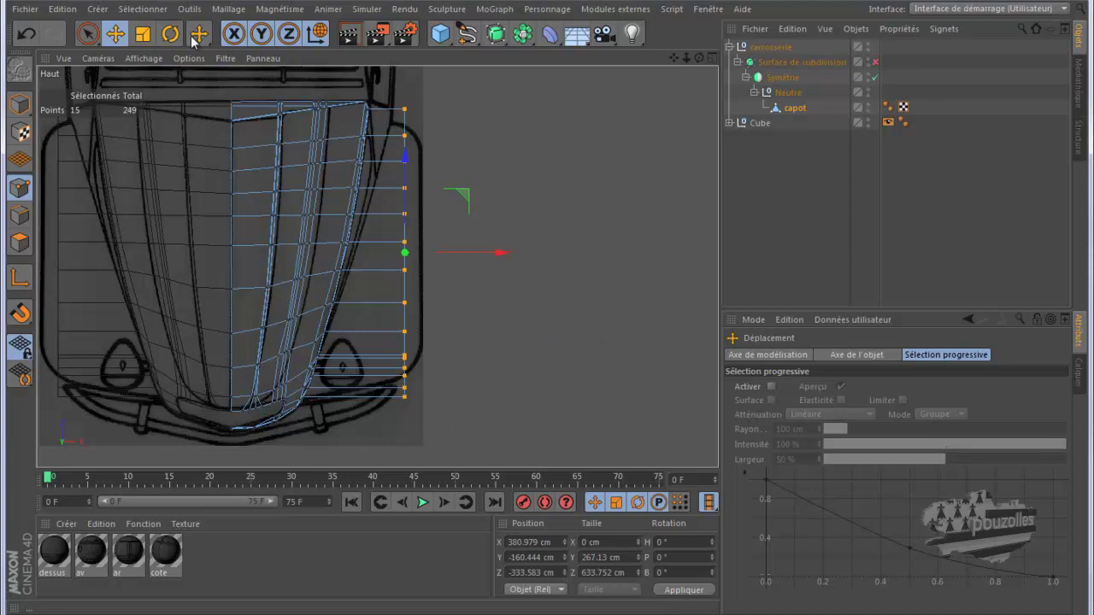
pyautogui.press('t')
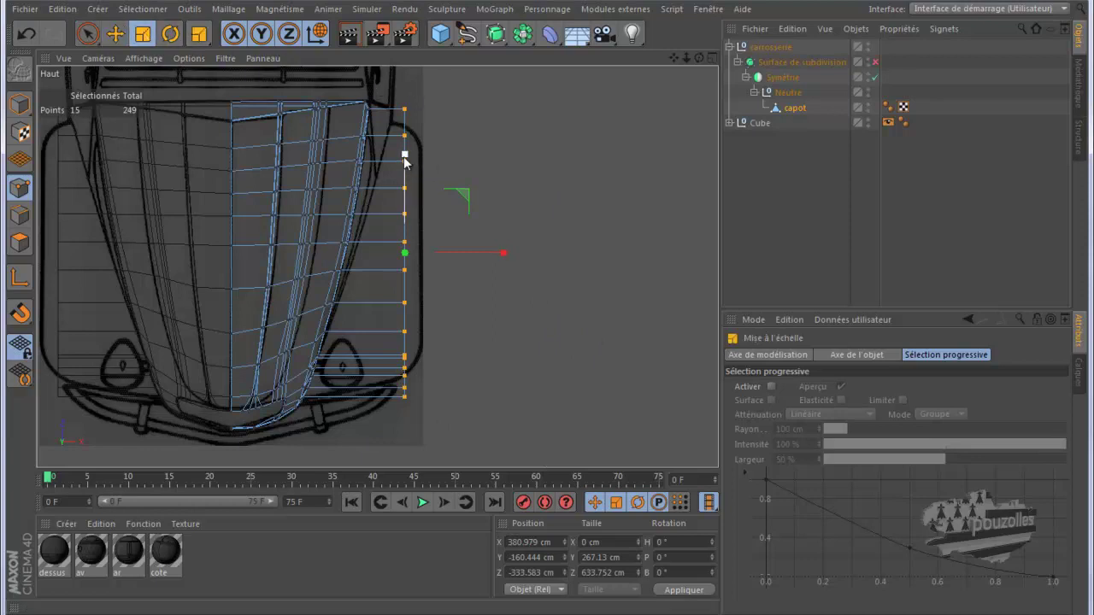
pyautogui.moveTo(405, 158); pyautogui.dragTo(409, 174)
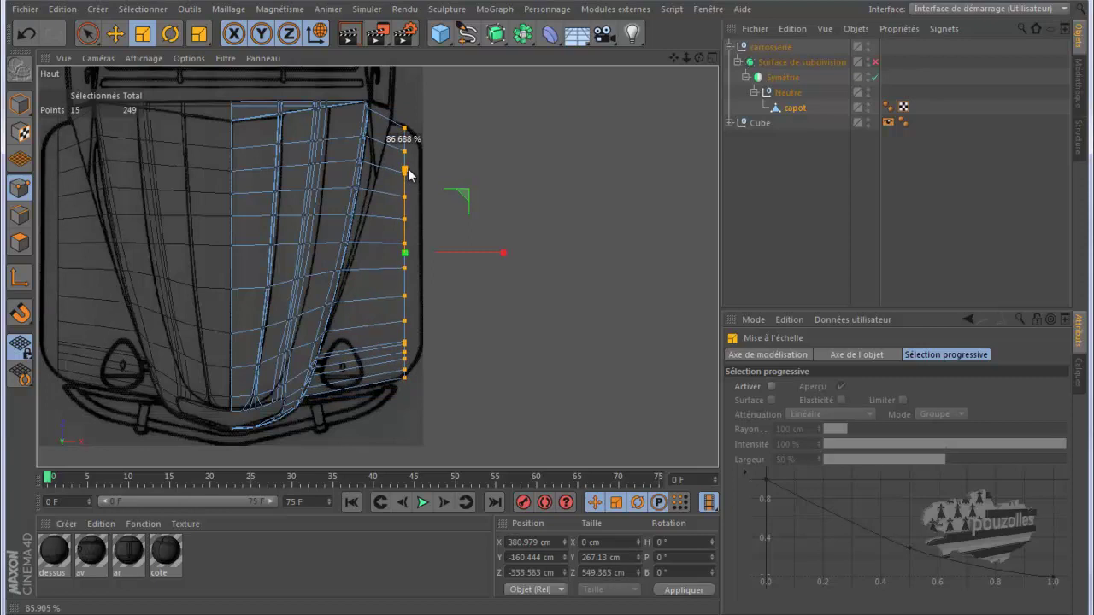
pyautogui.click(114, 33)
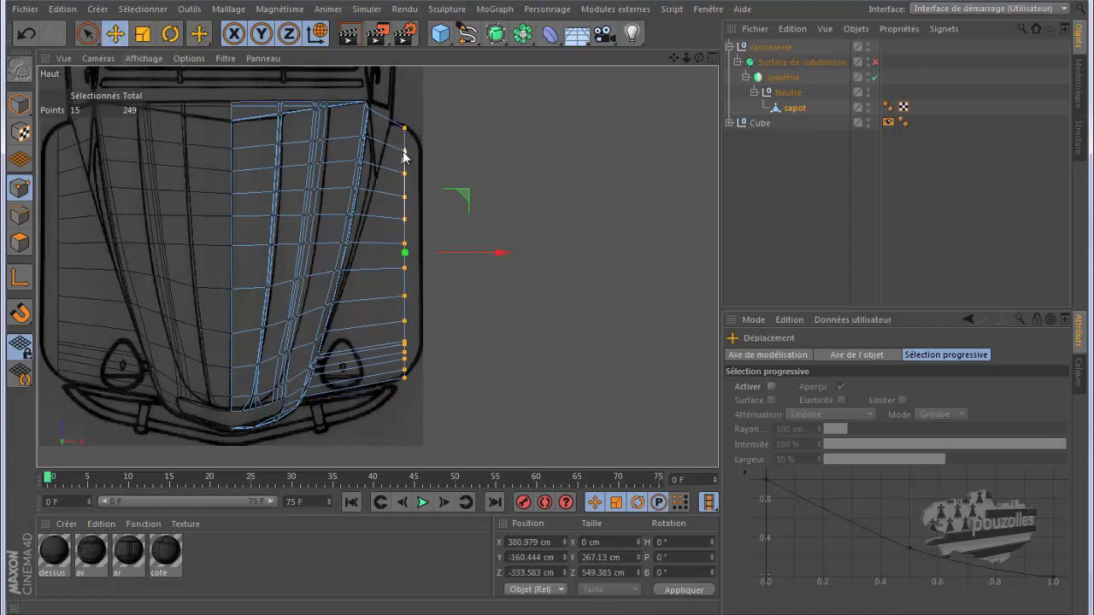
pyautogui.moveTo(404, 154); pyautogui.dragTo(405, 155)
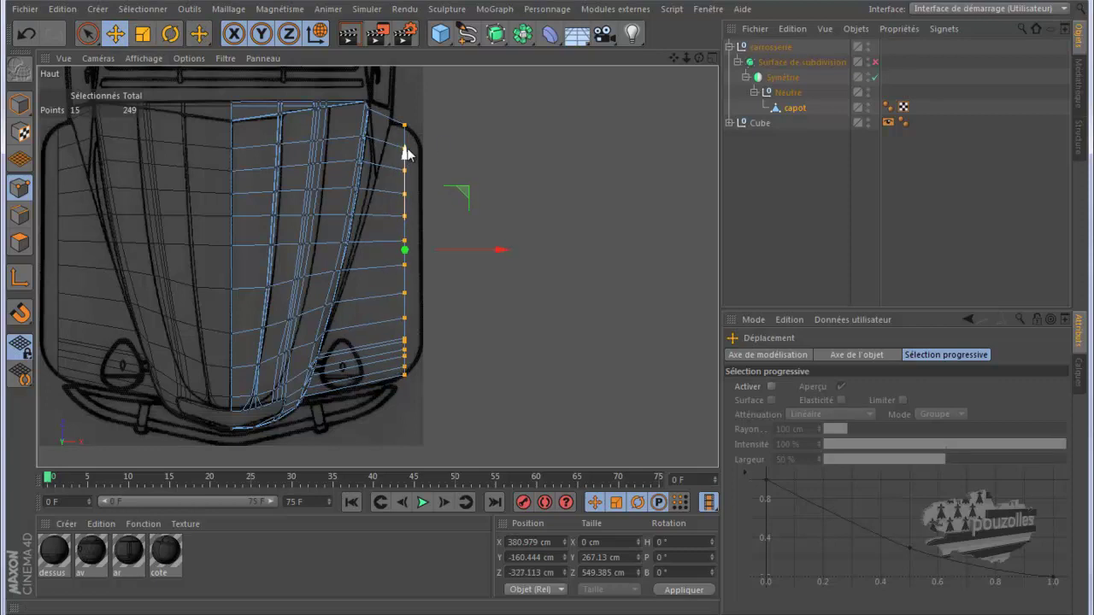
# Select the hood's outer vertical edge with Live Selection, with Only Select Visible off
pyautogui.click(20, 218)
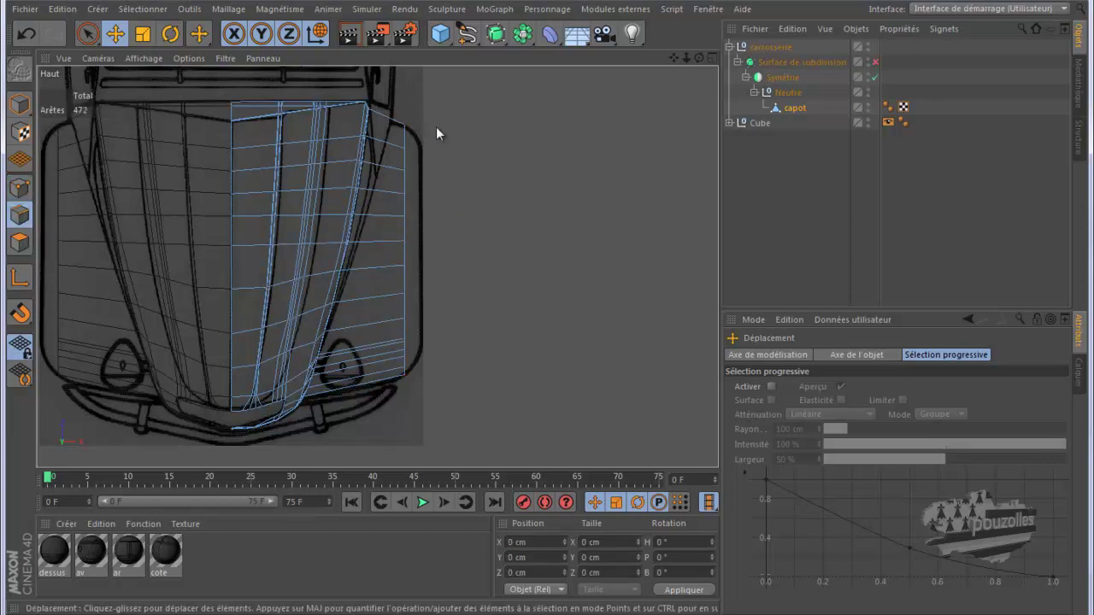
pyautogui.click(92, 36)
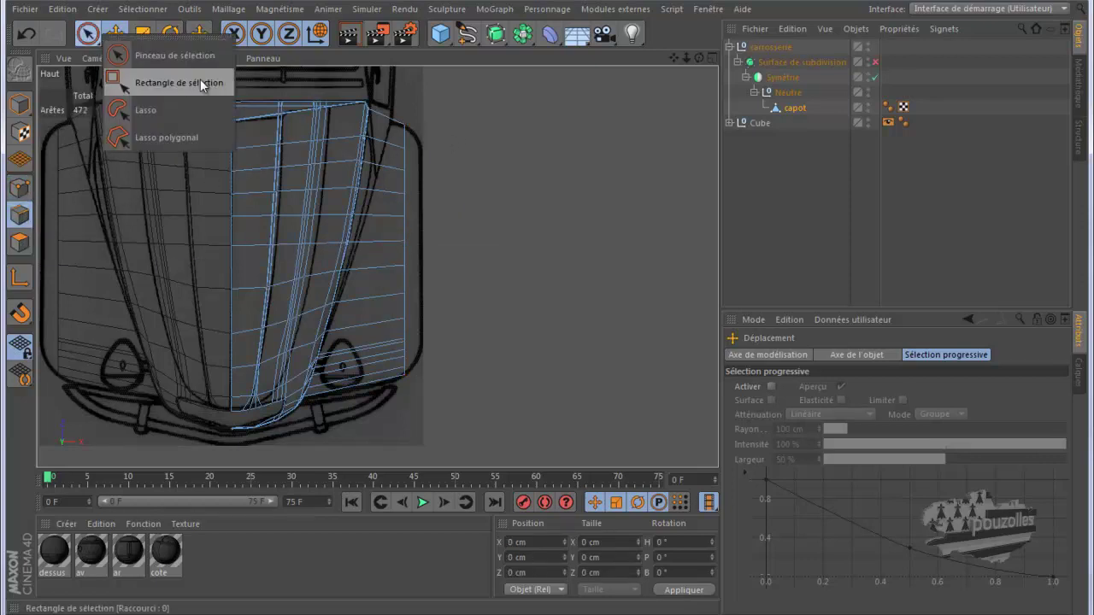
pyautogui.click(162, 57)
pyautogui.moveTo(413, 135)
pyautogui.mouseDown()
pyautogui.moveTo(411, 244)
pyautogui.moveTo(447, 410)
pyautogui.mouseUp()
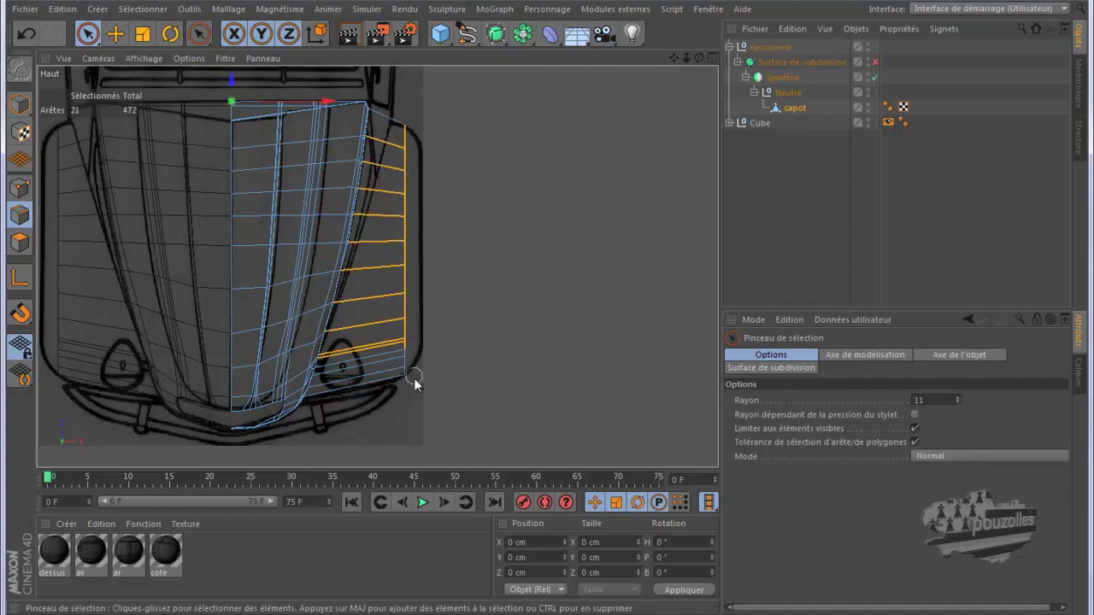
pyautogui.click(916, 429)
pyautogui.moveTo(422, 400)
pyautogui.mouseDown()
pyautogui.moveTo(409, 376)
pyautogui.moveTo(401, 103)
pyautogui.moveTo(366, 227)
pyautogui.moveTo(359, 417)
pyautogui.mouseUp()
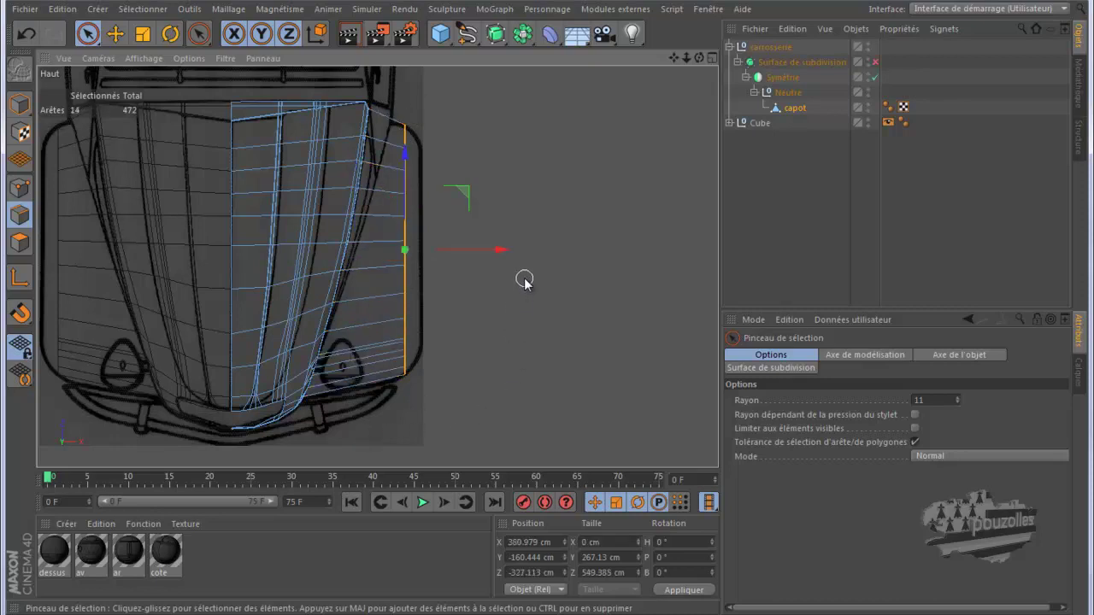
# Move the outer edge about 17 cm outward and scale it to about 89% height
pyautogui.moveTo(500, 250); pyautogui.dragTo(515, 254)
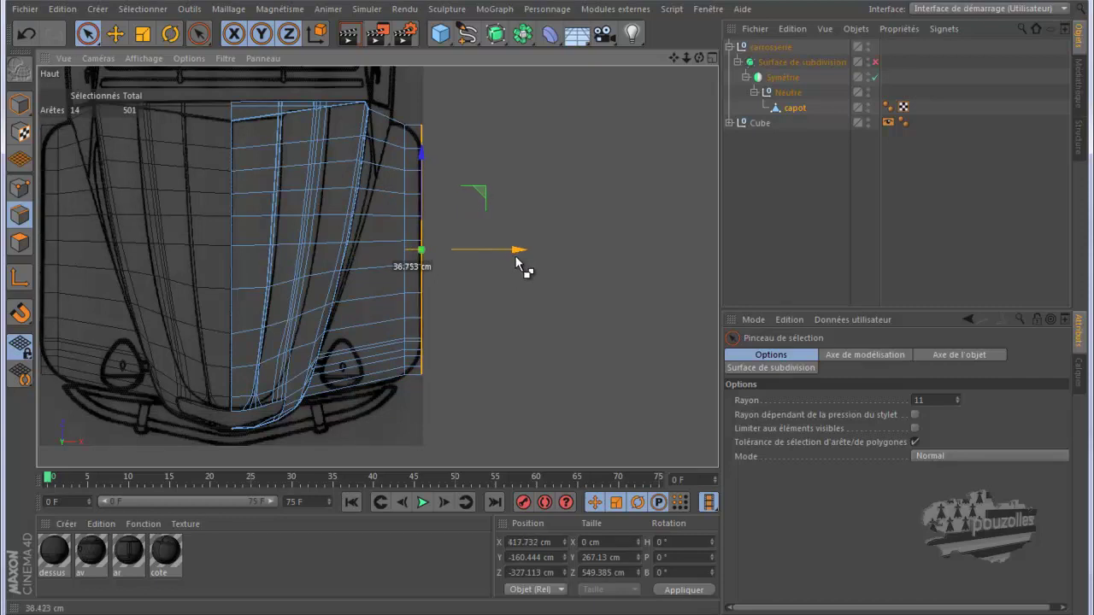
pyautogui.click(147, 33)
pyautogui.moveTo(423, 147); pyautogui.dragTo(424, 171)
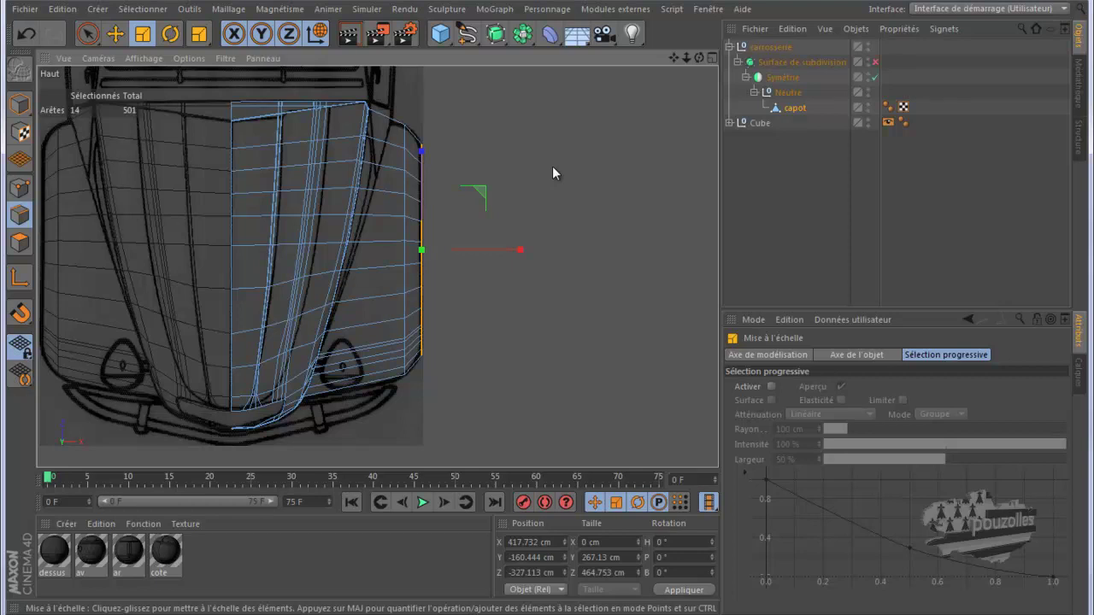
pyautogui.click(87, 34)
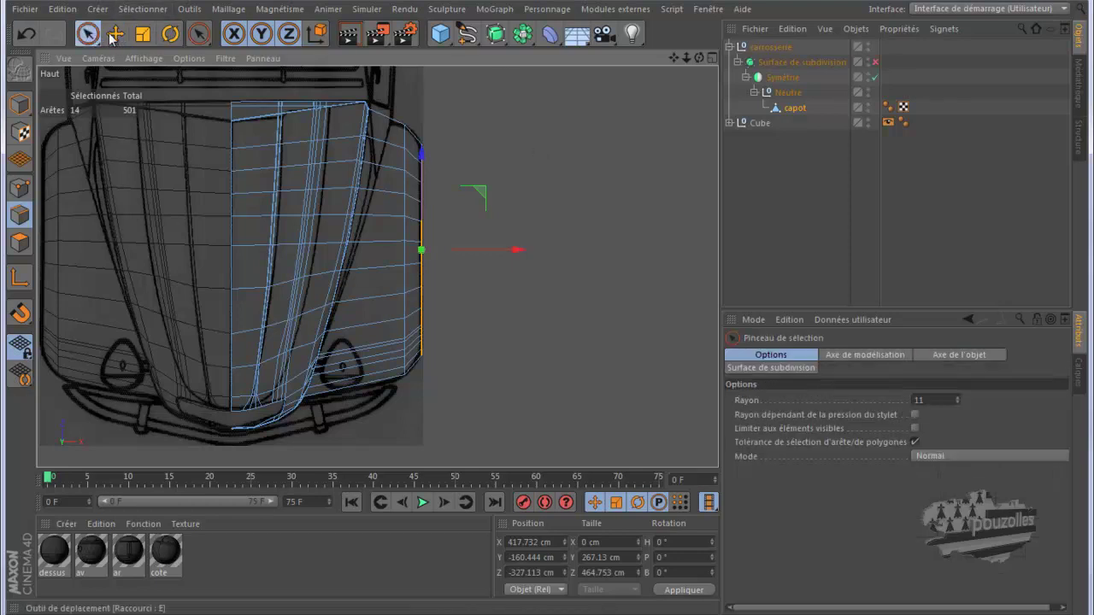
pyautogui.click(540, 120)
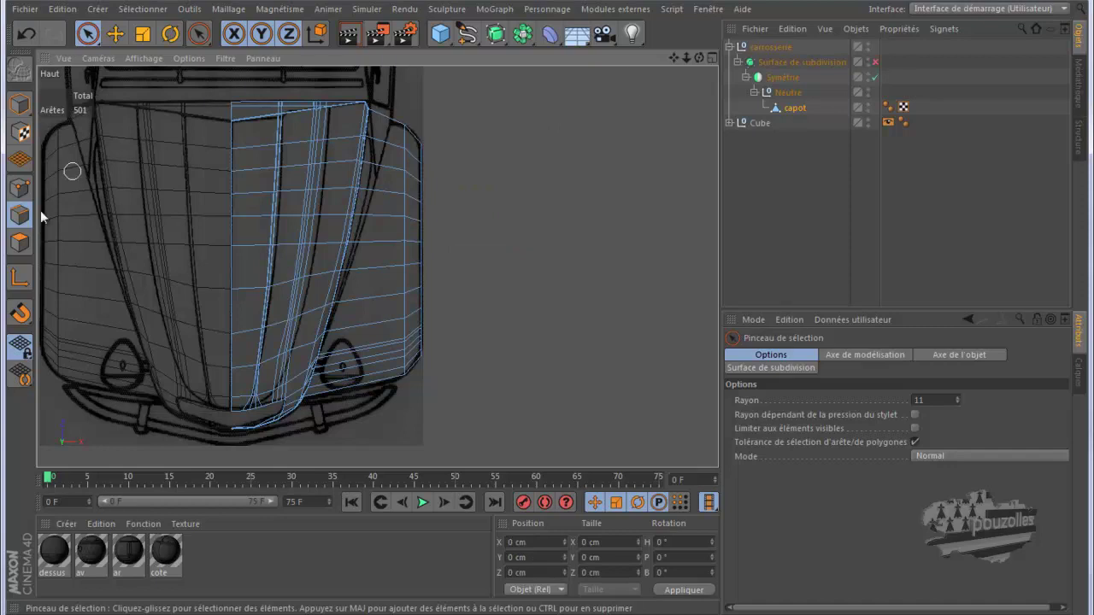
# Split the hood's right-side column of polygons into a separate object with Scission
pyautogui.click(19, 243)
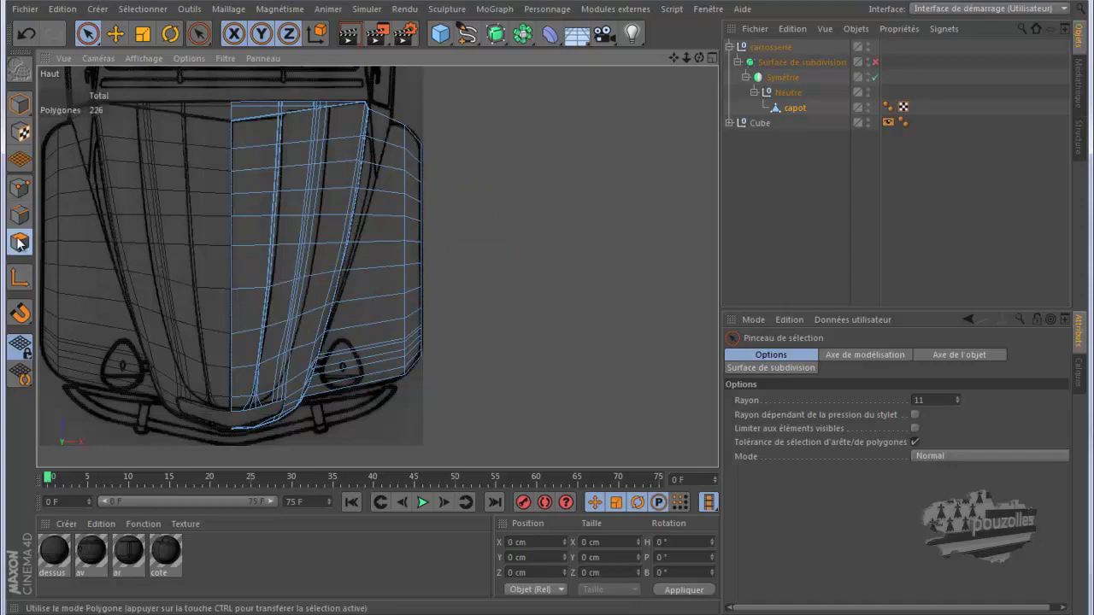
pyautogui.moveTo(399, 104); pyautogui.dragTo(404, 363)
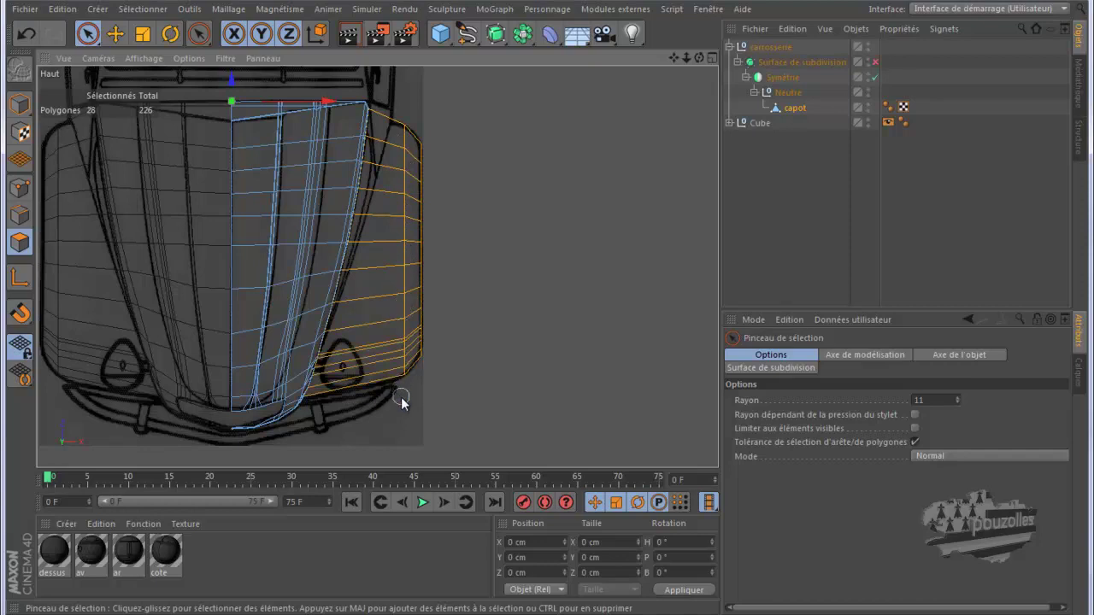
pyautogui.rightClick(517, 111)
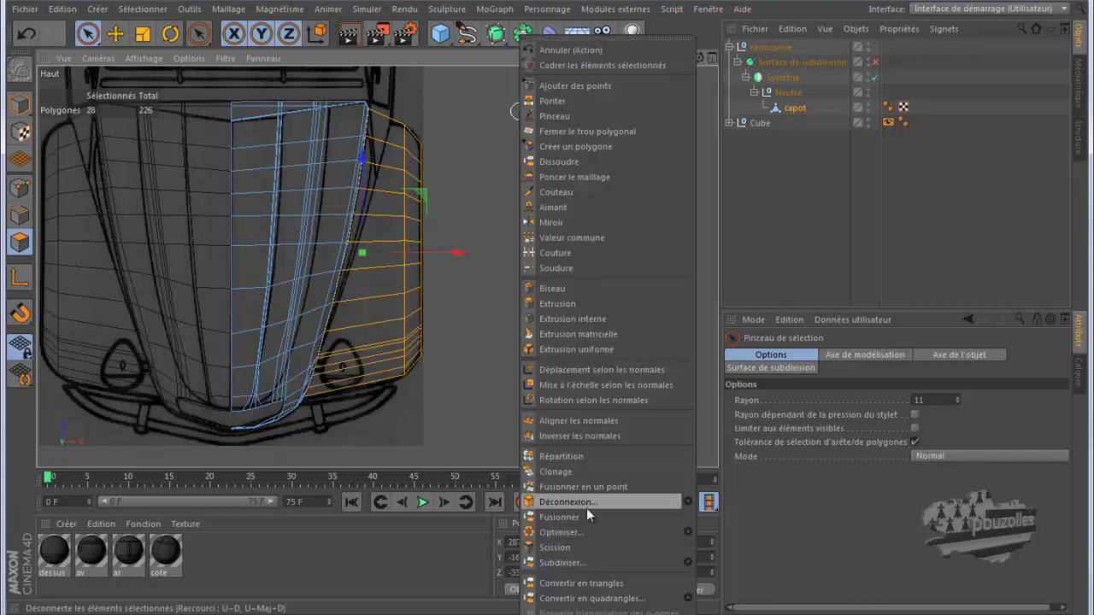
pyautogui.click(567, 548)
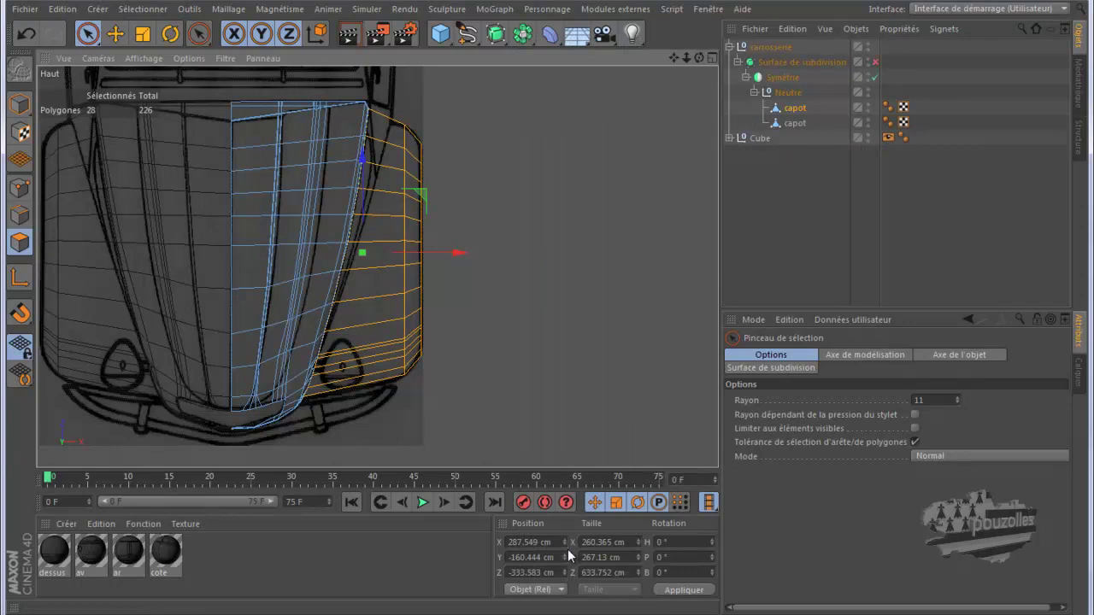
# Delete the original capot object in the Object Manager
pyautogui.click(869, 107)
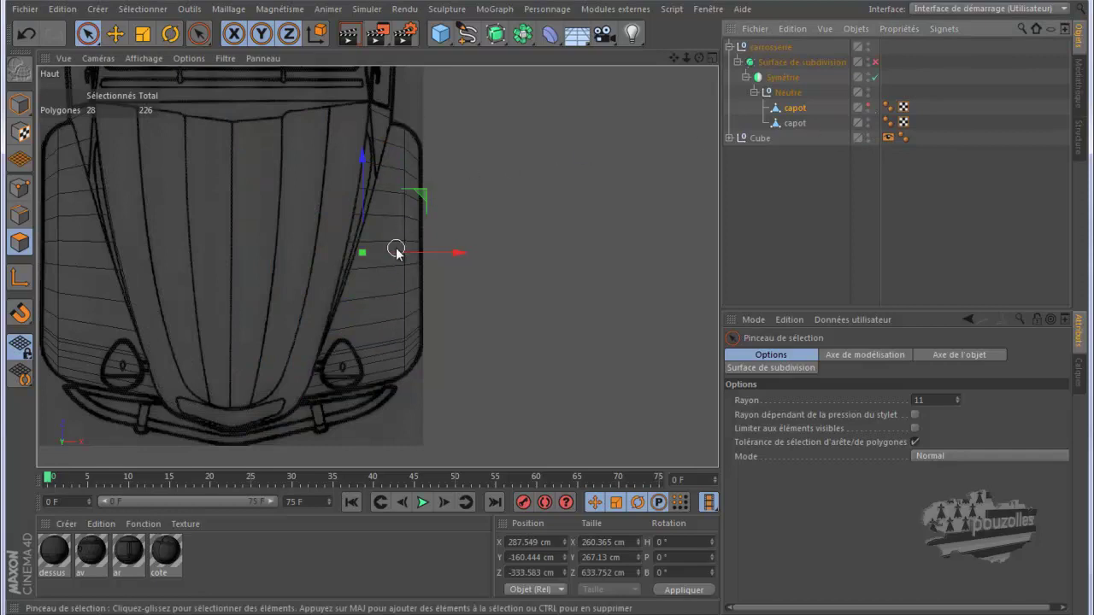
pyautogui.click(795, 124)
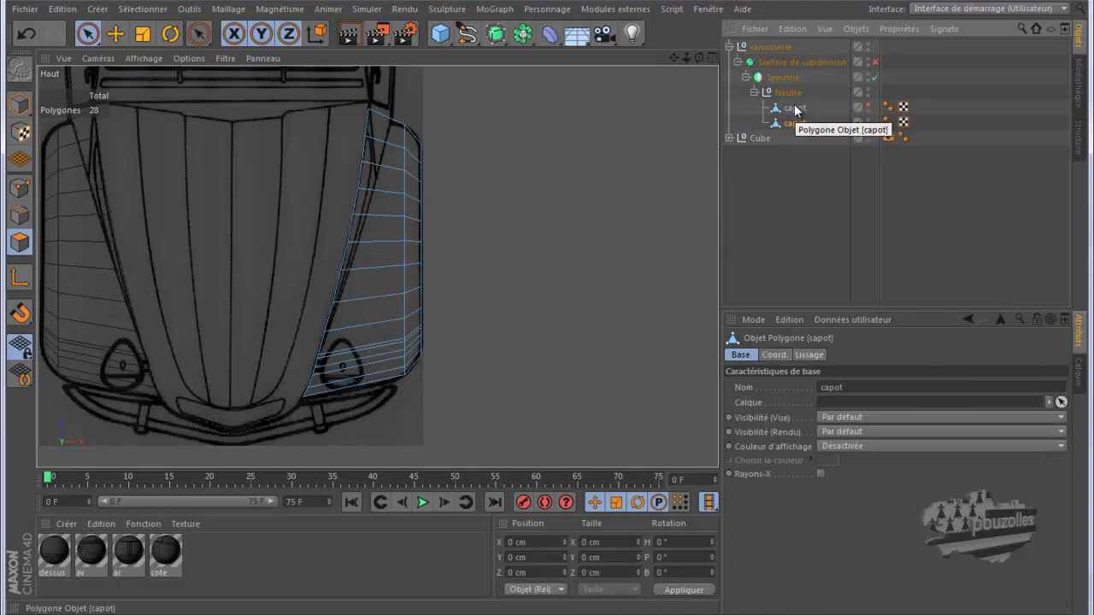
pyautogui.click(795, 108)
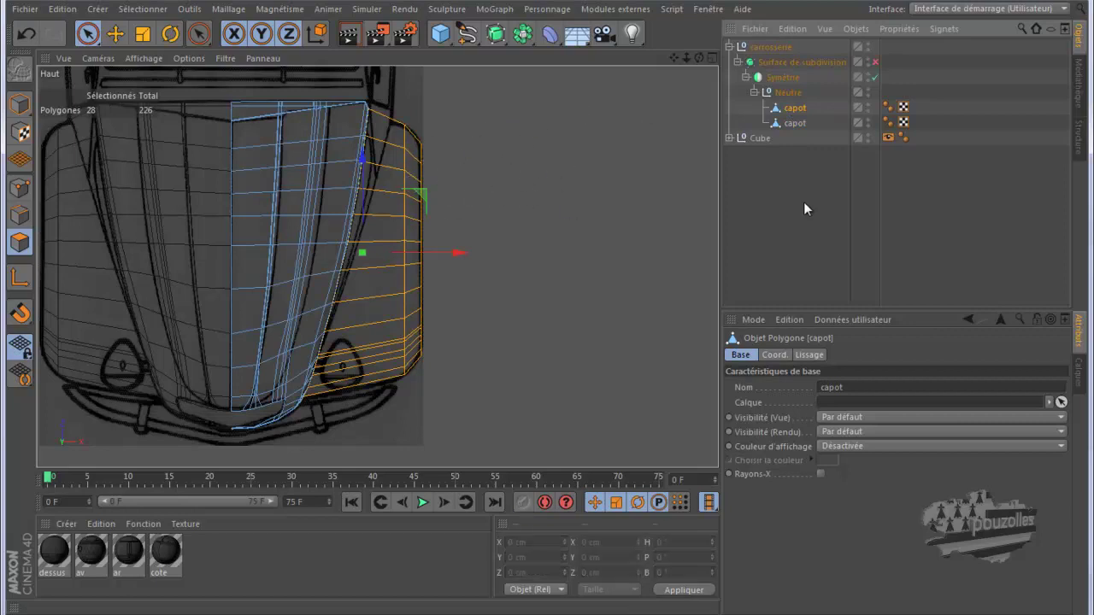
pyautogui.press('Delete')
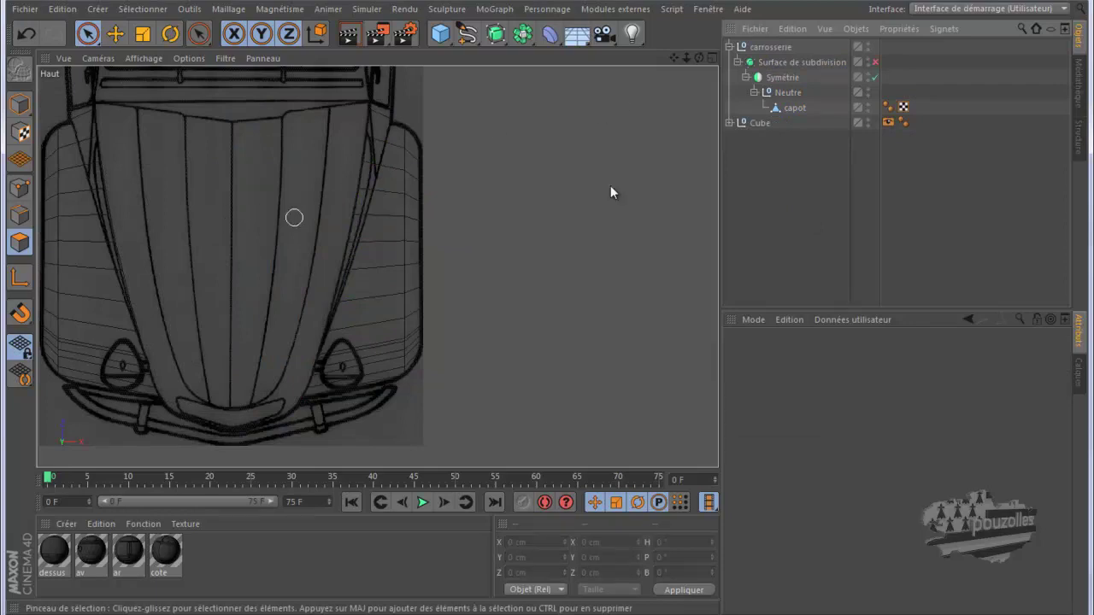
# Restore the hood, remove its side polygons, and rename the split-off strip 'aile av'
pyautogui.click(24, 34)
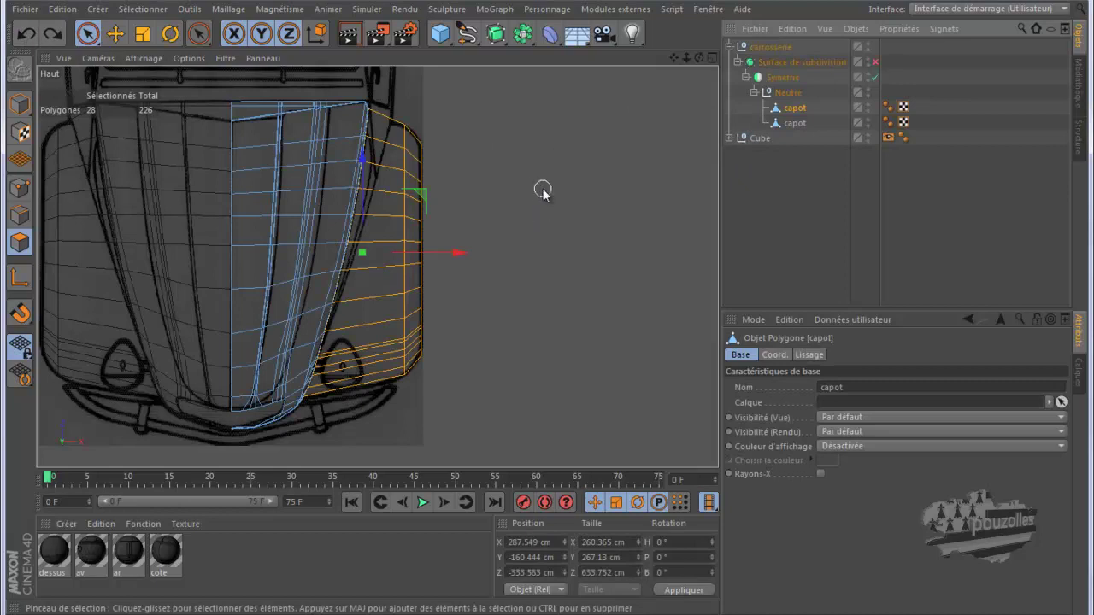
pyautogui.press('Delete')
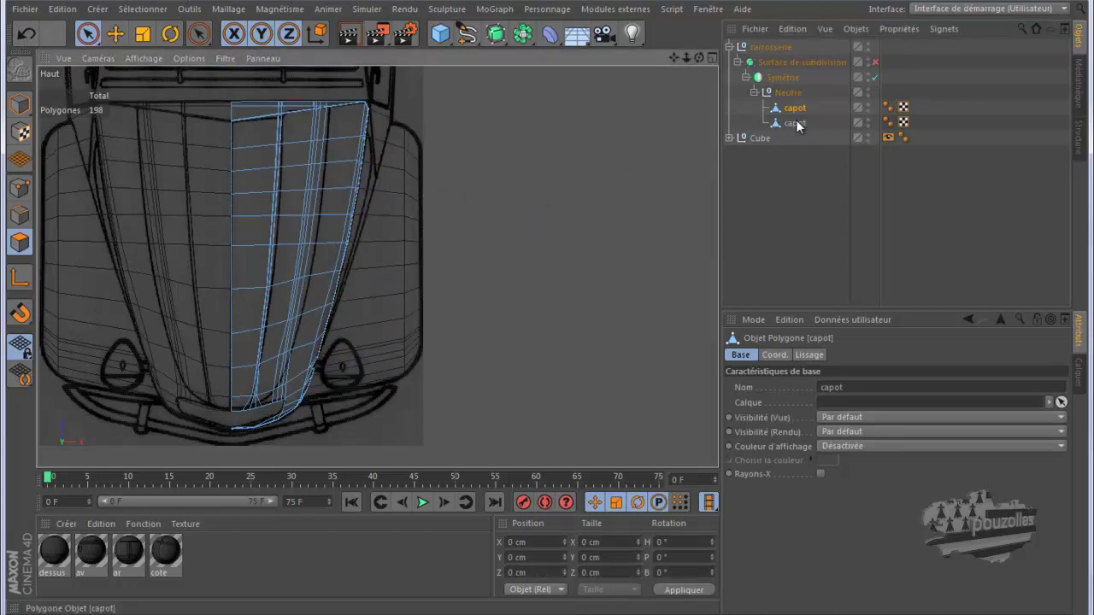
pyautogui.doubleClick(796, 123)
pyautogui.write('aile av')
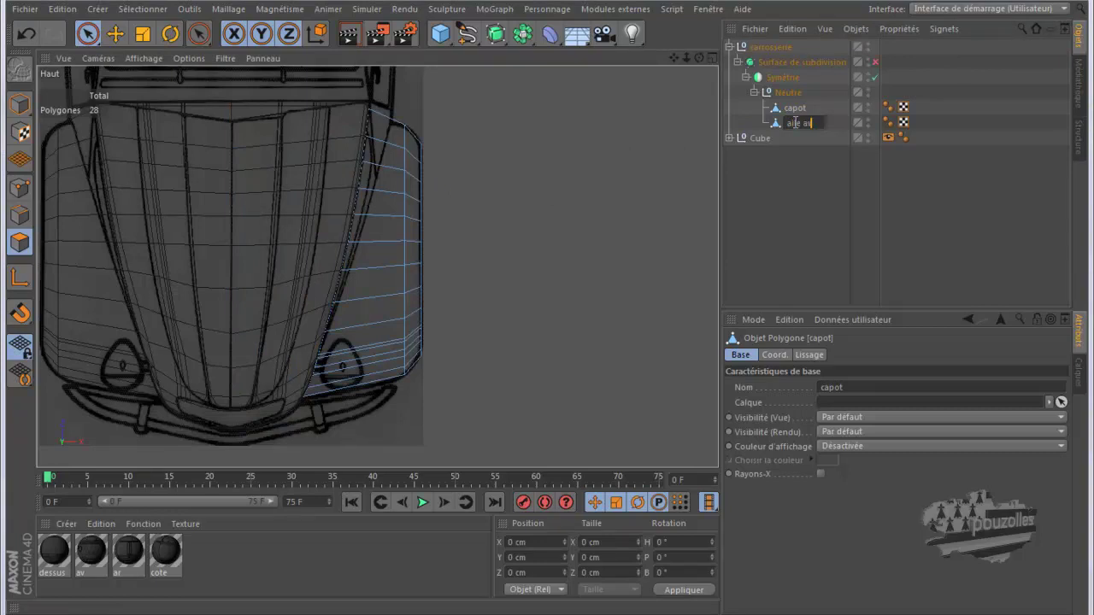
pyautogui.press('Return')
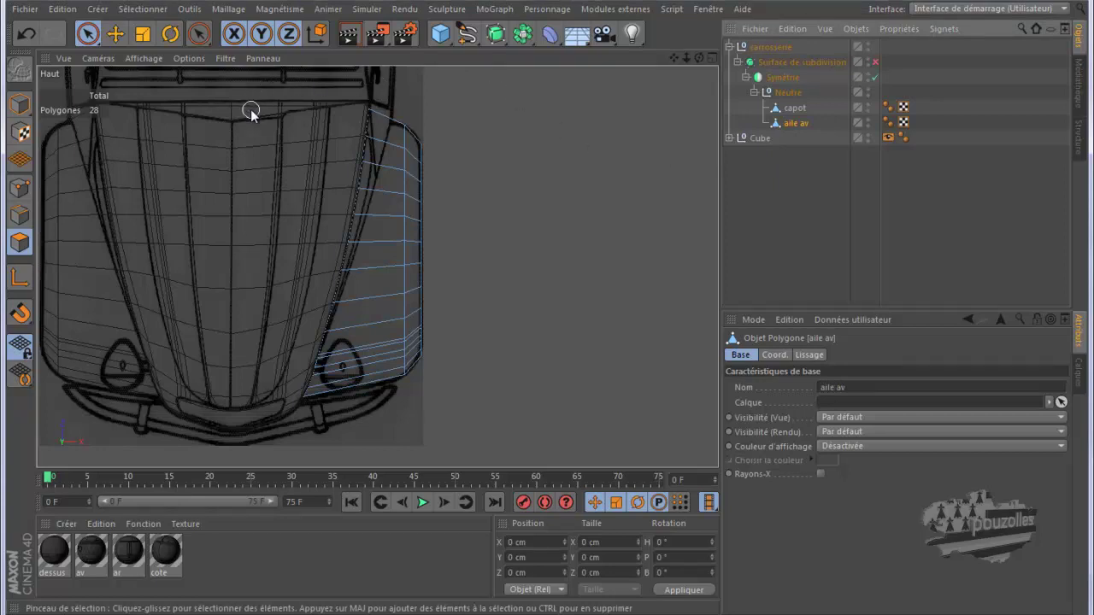
# Zoom the top view onto the aile av fender's upper corner and adjust its corner point
pyautogui.click(19, 188)
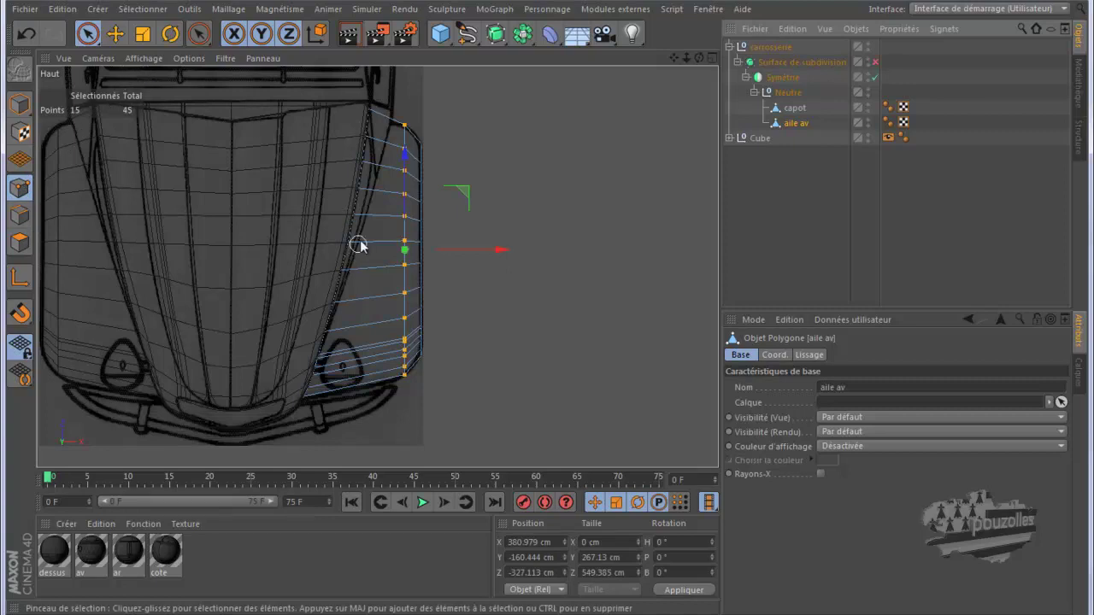
pyautogui.click(113, 35)
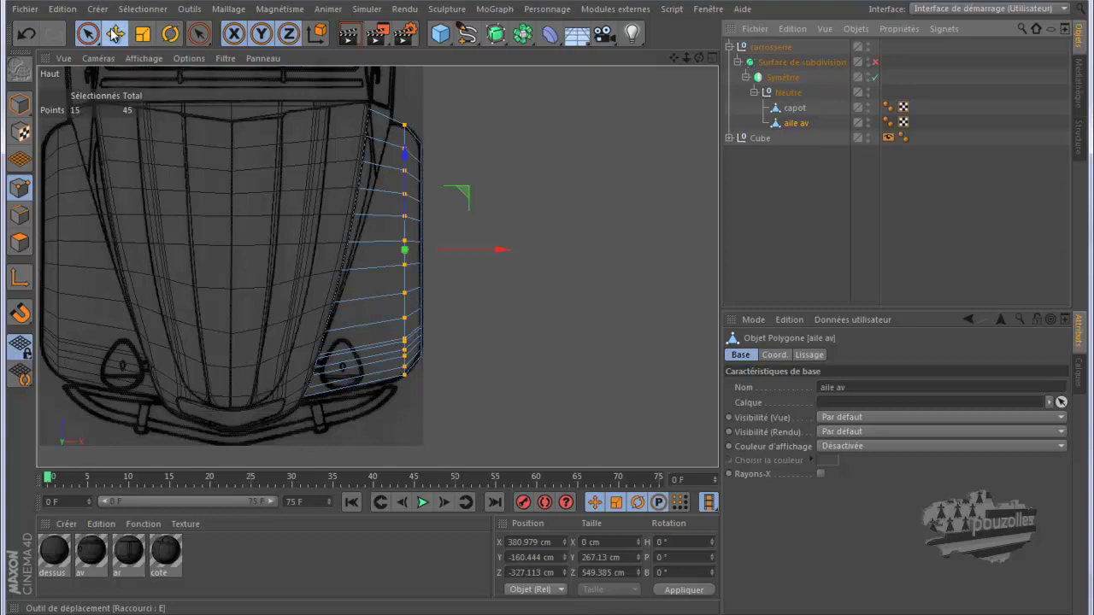
pyautogui.scroll(2, 356, 161)
pyautogui.scroll(2, 357, 160)
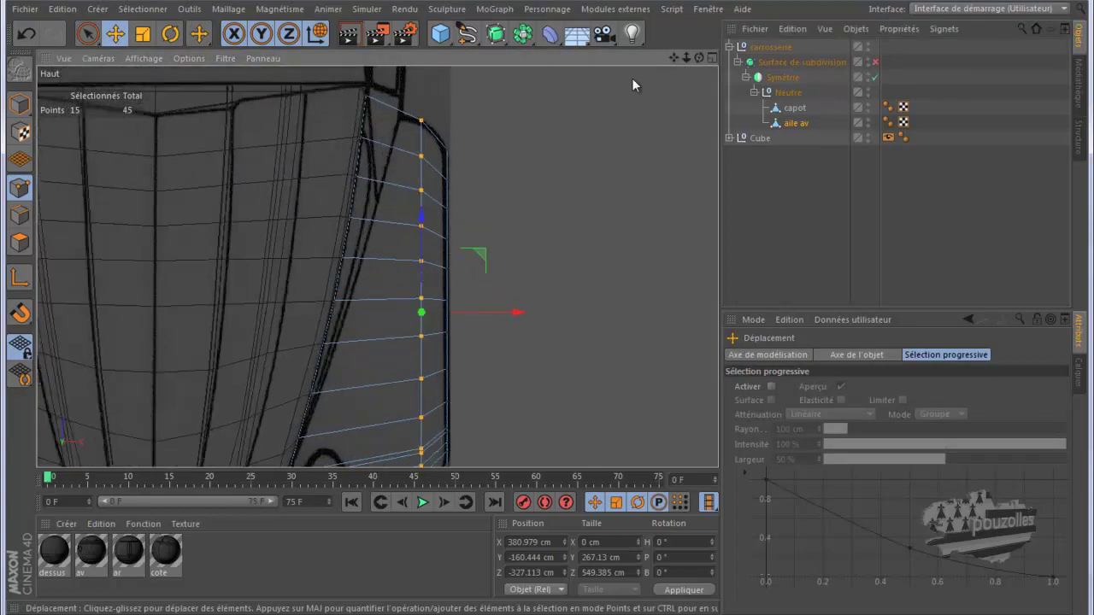
pyautogui.moveTo(675, 59)
pyautogui.mouseDown()
pyautogui.moveTo(554, 316)
pyautogui.moveTo(489, 130)
pyautogui.mouseUp()
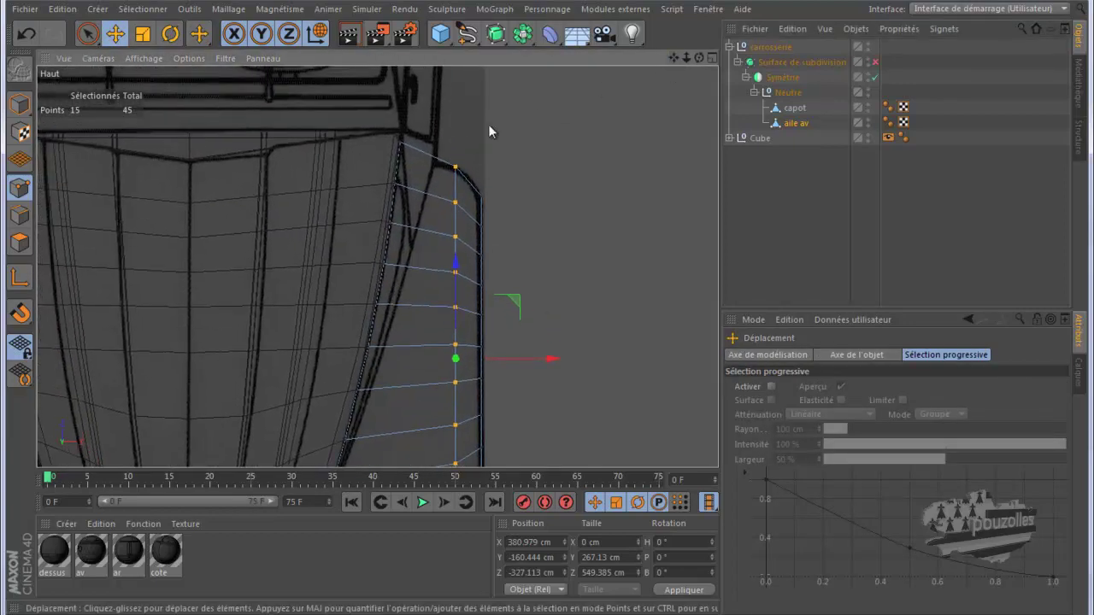
pyautogui.click(412, 146)
pyautogui.moveTo(464, 96); pyautogui.dragTo(461, 88)
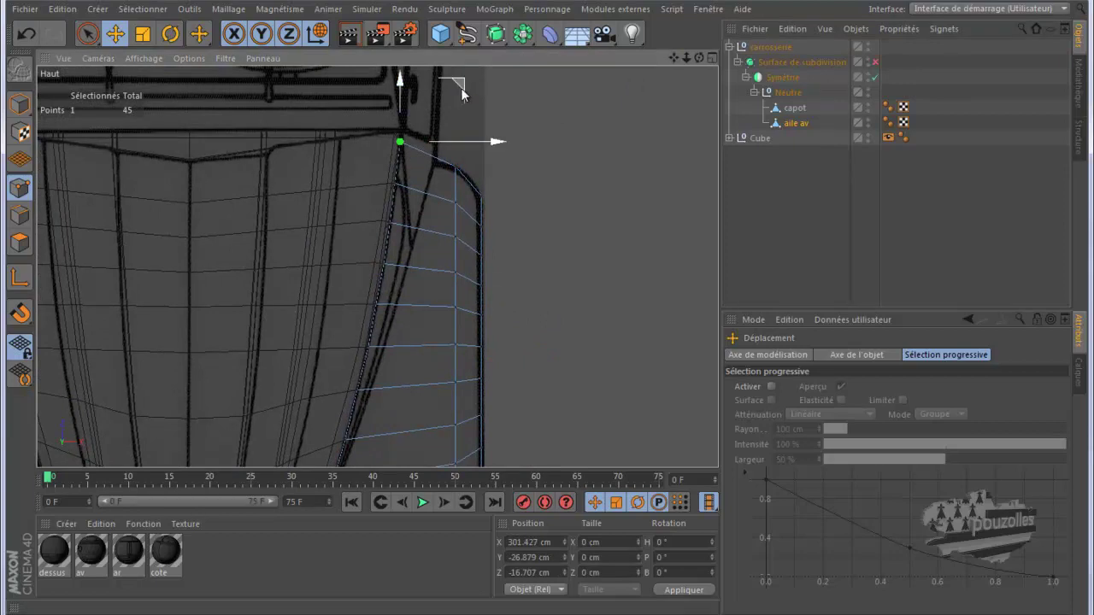
pyautogui.click(580, 110)
# Slide the fender's upper inner-edge points along their edges with Glissement toward the hood outline
pyautogui.rightClick(581, 108)
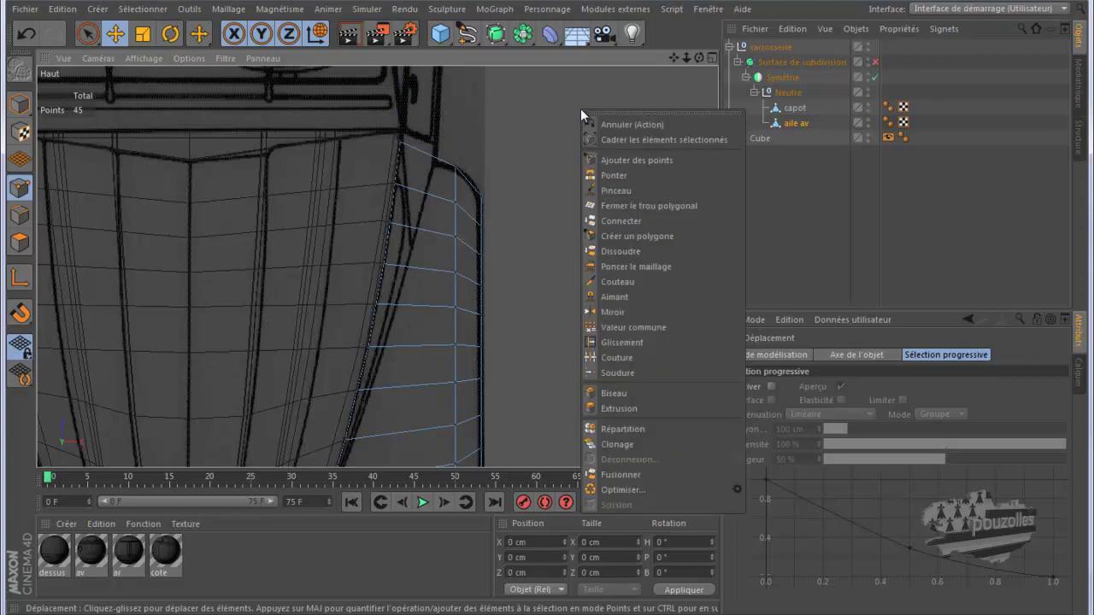
pyautogui.click(615, 342)
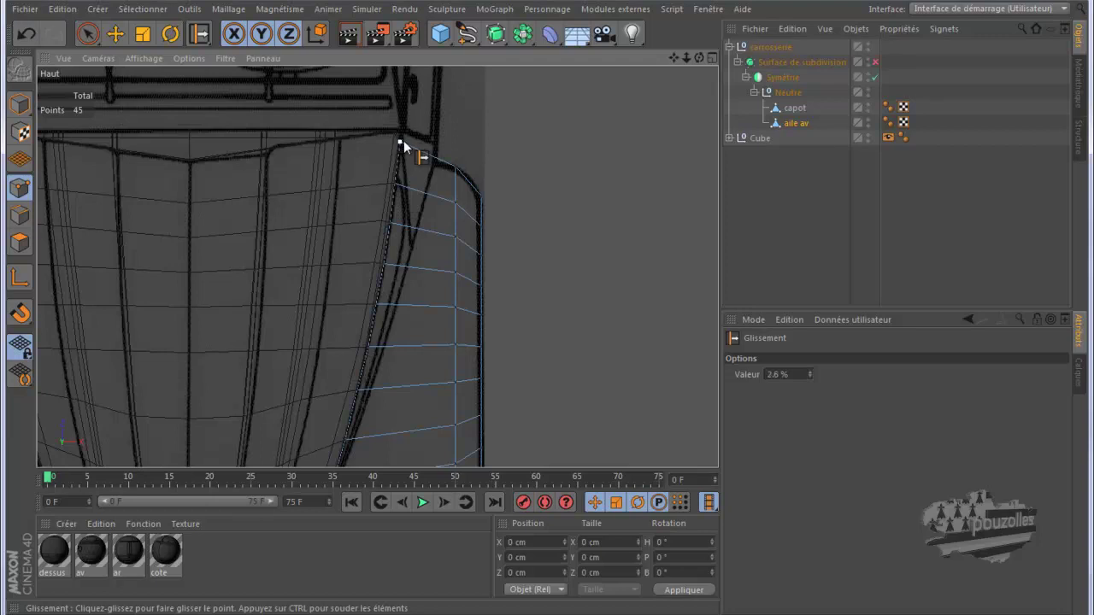
pyautogui.moveTo(433, 159); pyautogui.dragTo(402, 193)
pyautogui.moveTo(390, 224); pyautogui.dragTo(417, 232)
pyautogui.moveTo(382, 264); pyautogui.dragTo(409, 270)
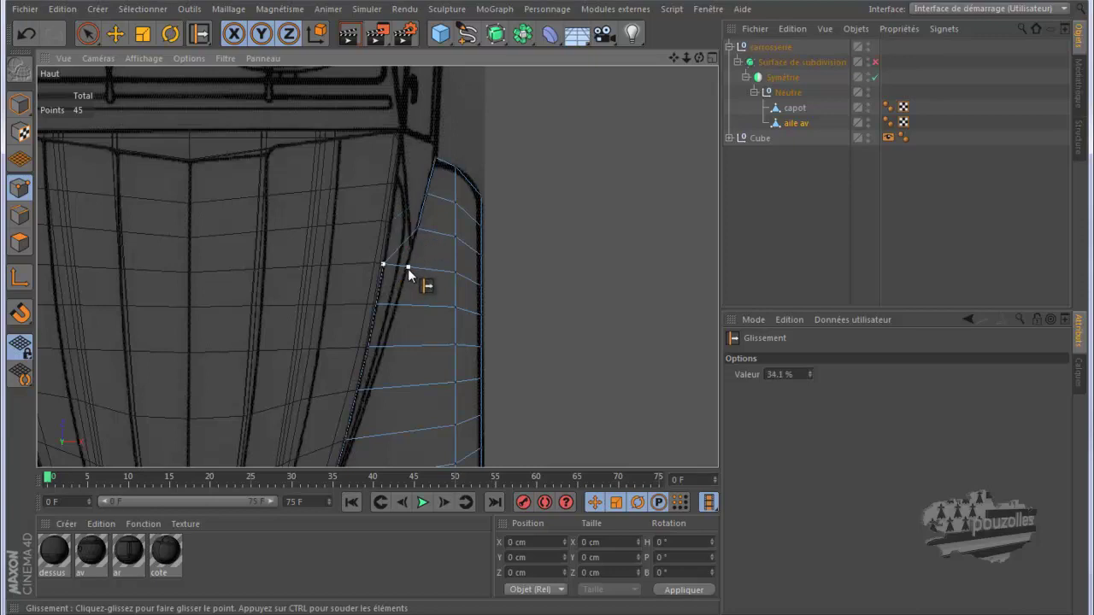
pyautogui.hotkey('ctrl', 'z')
# Slide the lower inner-edge points along their edges, the last by 3.5%, to hug the outline
pyautogui.moveTo(377, 307); pyautogui.dragTo(386, 307)
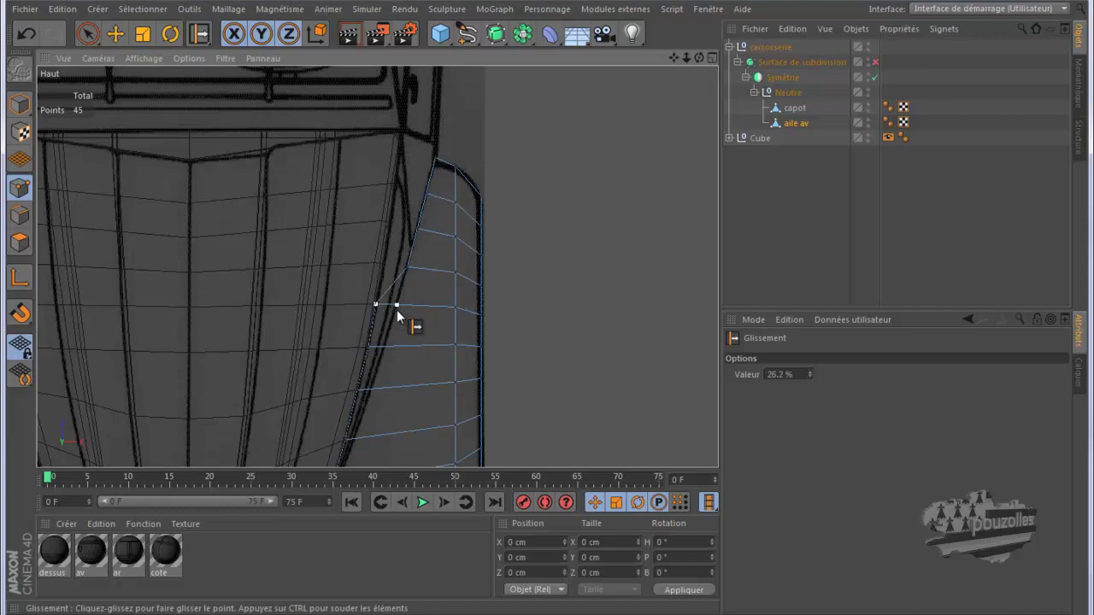
pyautogui.moveTo(395, 312)
pyautogui.mouseDown()
pyautogui.moveTo(373, 353)
pyautogui.moveTo(383, 354)
pyautogui.mouseUp()
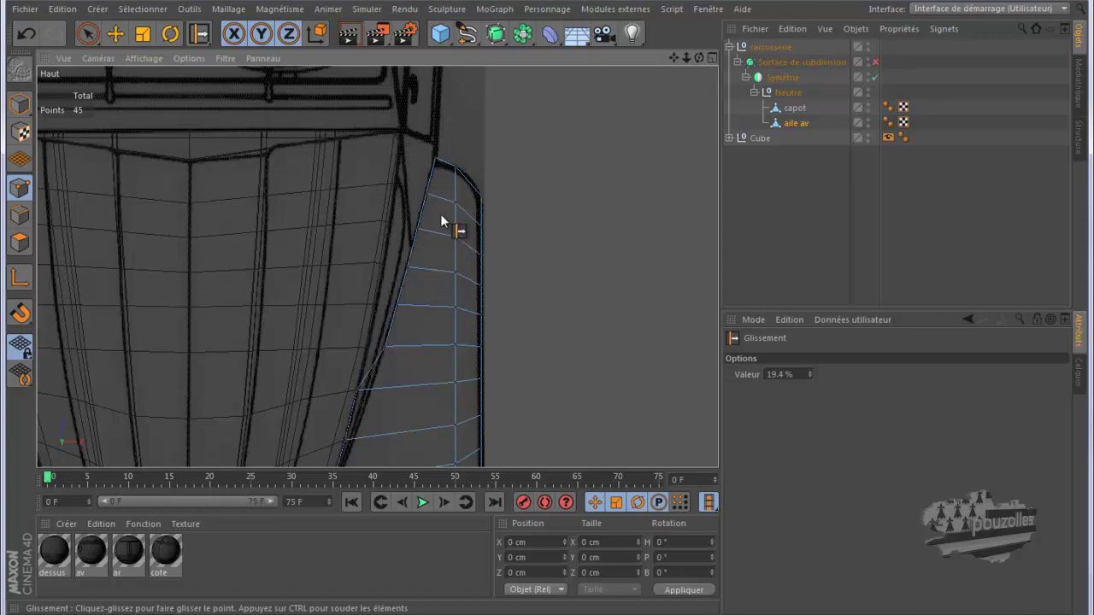
pyautogui.moveTo(681, 63)
pyautogui.mouseDown()
pyautogui.moveTo(547, 313)
pyautogui.moveTo(636, 83)
pyautogui.mouseUp()
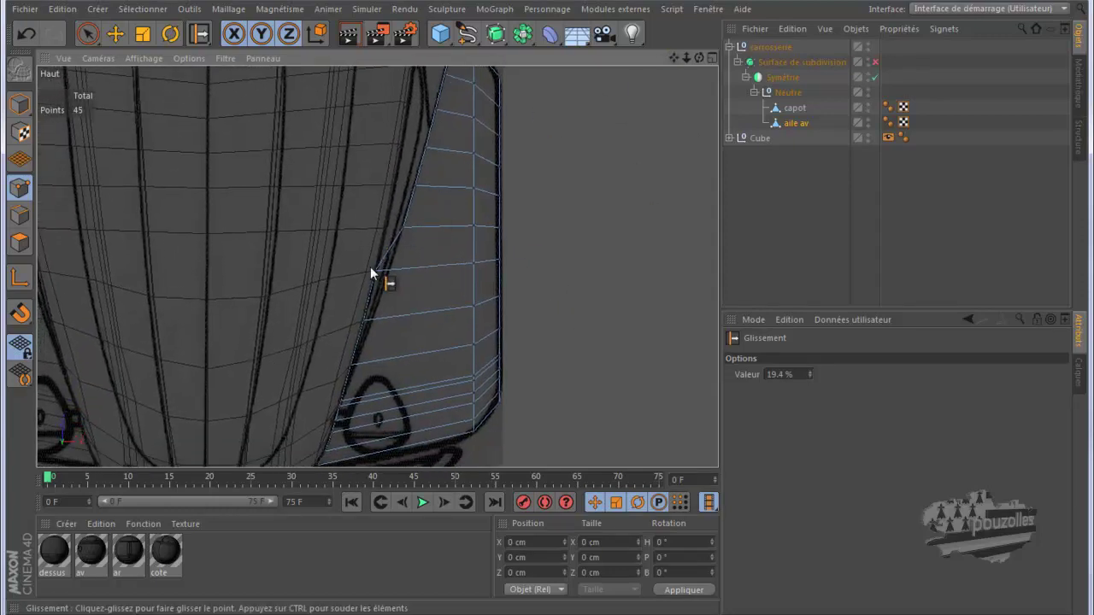
pyautogui.moveTo(375, 272); pyautogui.dragTo(388, 278)
pyautogui.moveTo(364, 324); pyautogui.dragTo(357, 370)
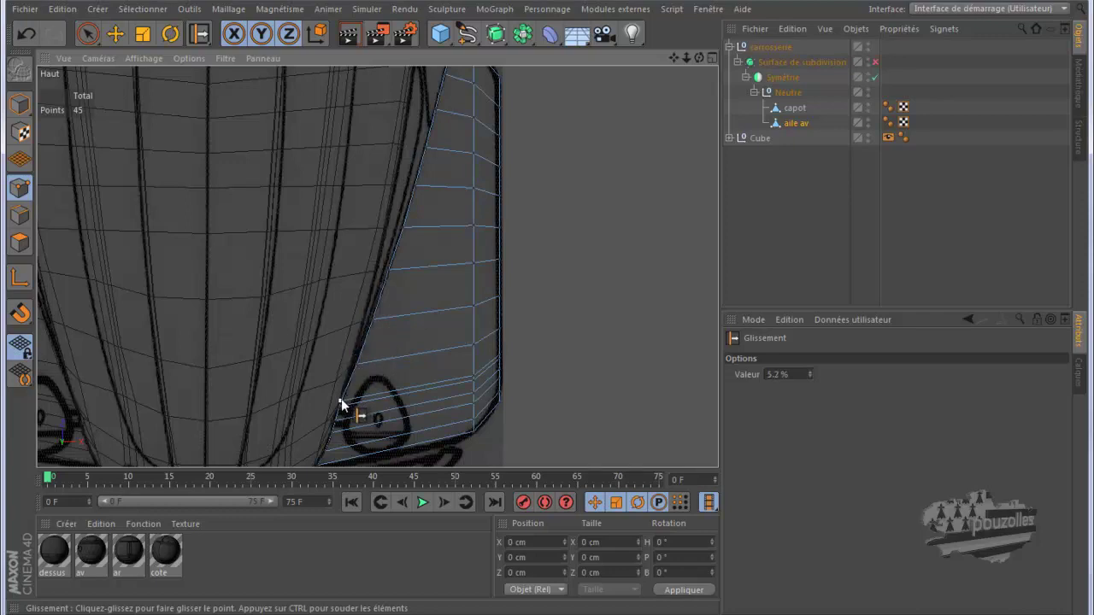
pyautogui.moveTo(340, 403); pyautogui.dragTo(341, 405)
# Dissolve three middle edges of 'aile av' in the enlarged Perspective view (72 to 62 edges)
pyautogui.middleClick(289, 328)
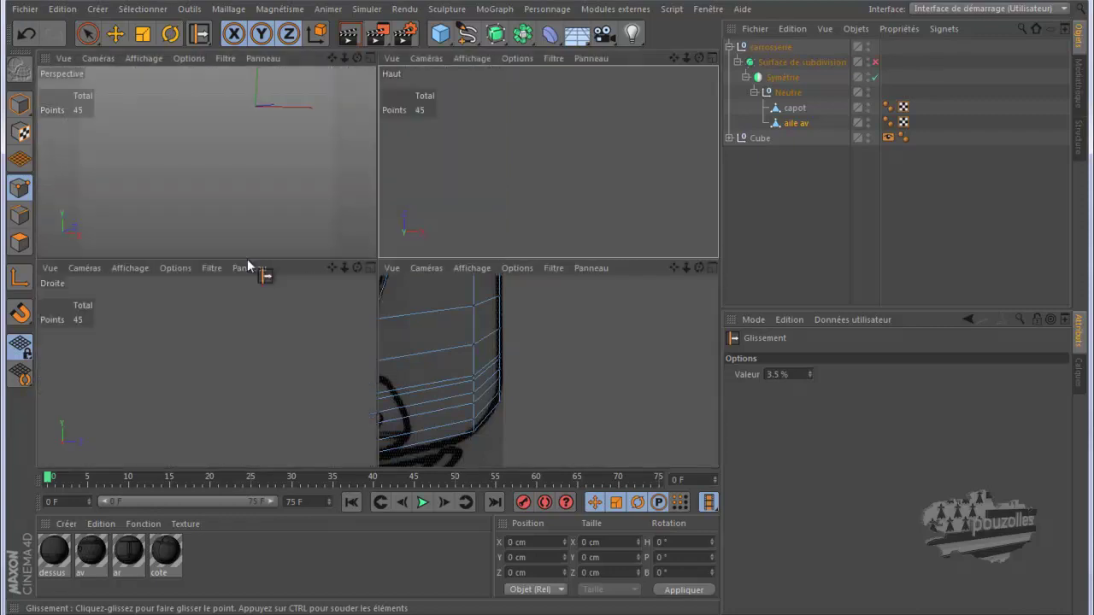
pyautogui.middleClick(240, 196)
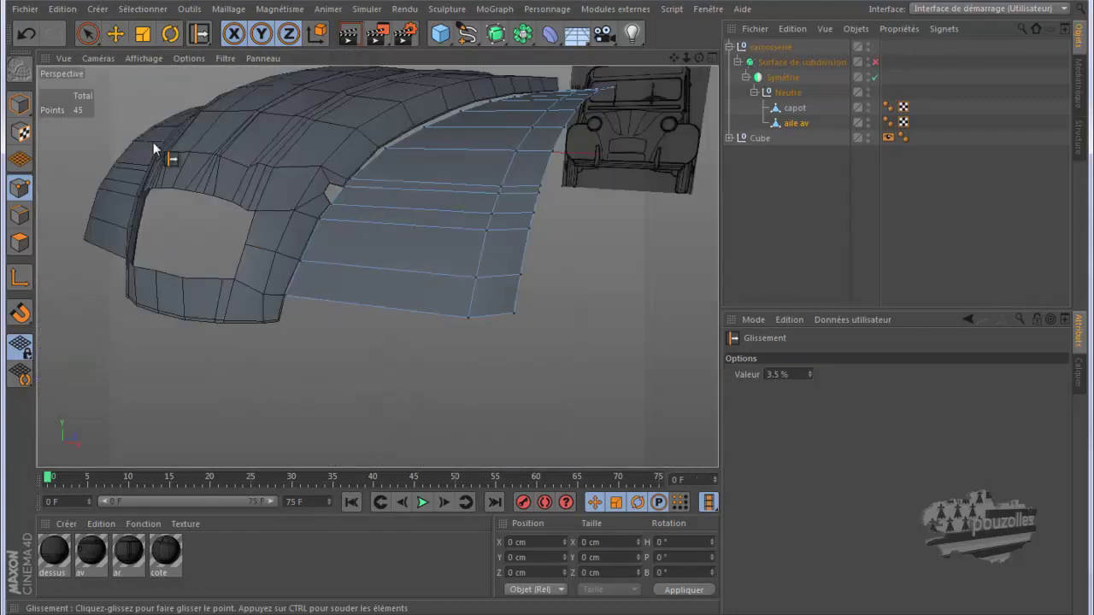
pyautogui.click(20, 215)
pyautogui.press('e')
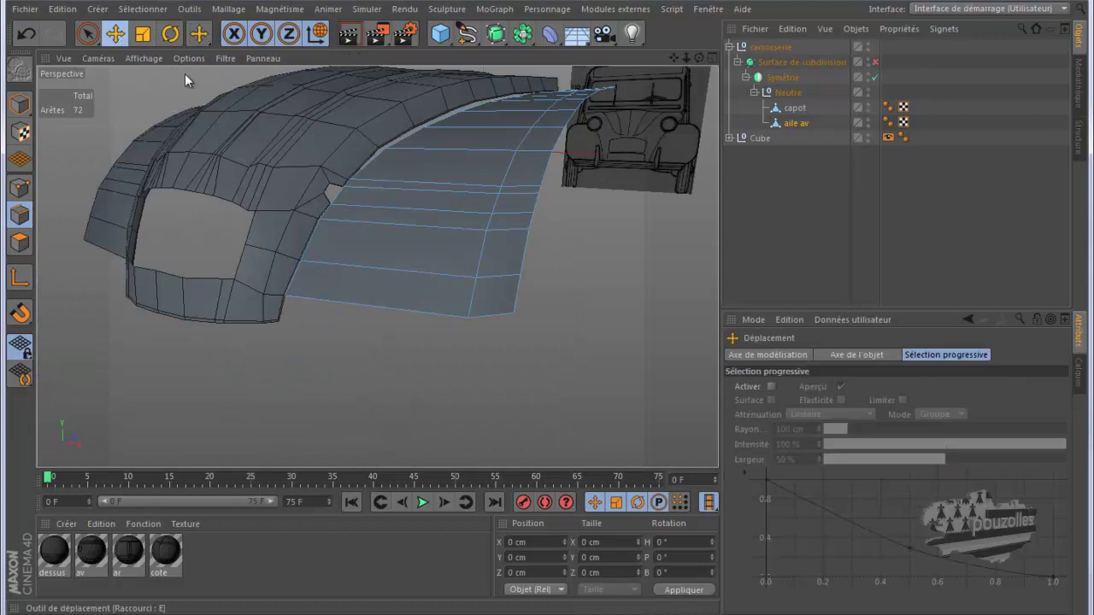
pyautogui.click(380, 193)
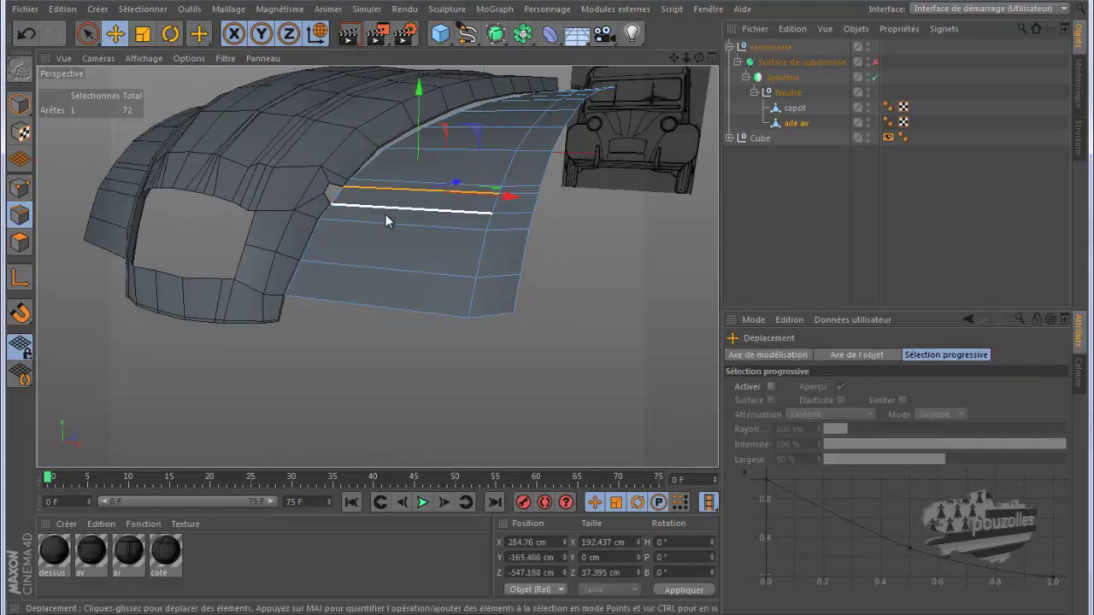
pyautogui.keyDown('shift'); pyautogui.click(456, 212); pyautogui.keyUp('shift')
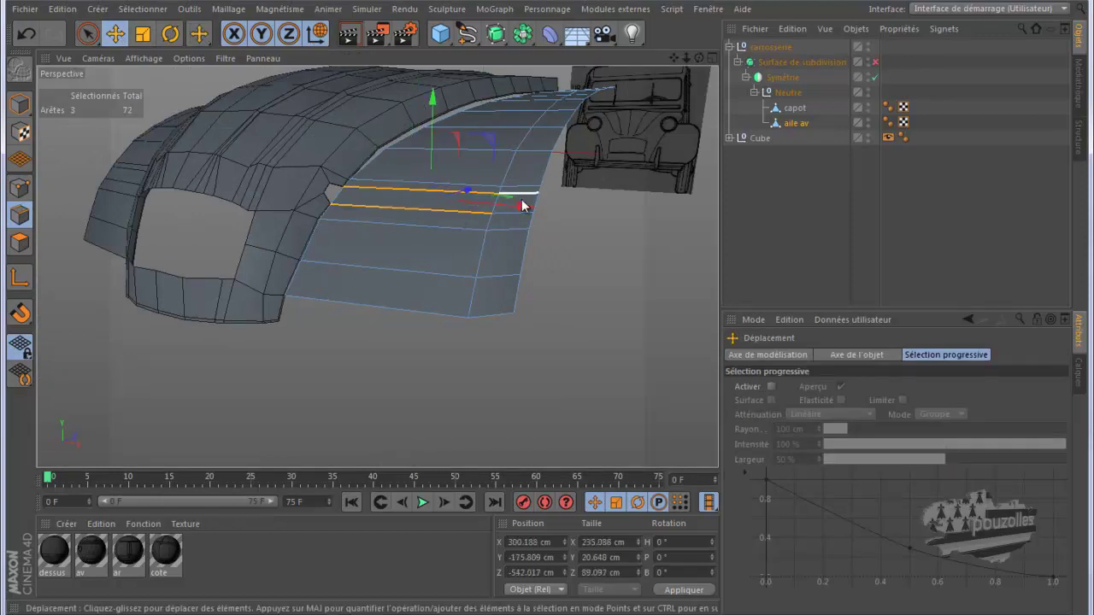
pyautogui.keyDown('shift'); pyautogui.click(515, 215); pyautogui.keyUp('shift')
pyautogui.rightClick(601, 214)
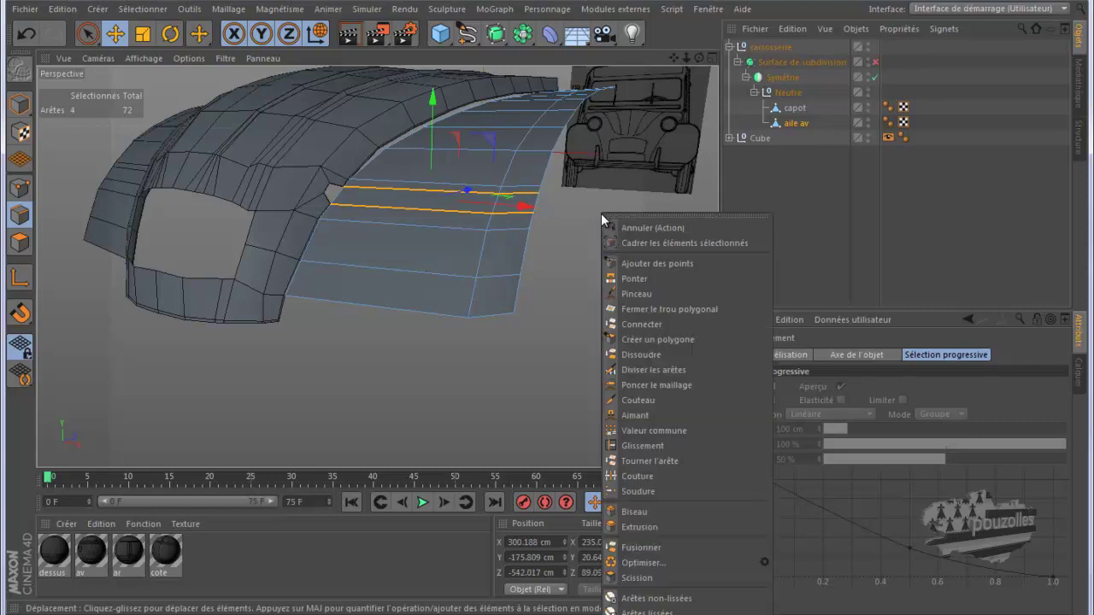
pyautogui.click(635, 354)
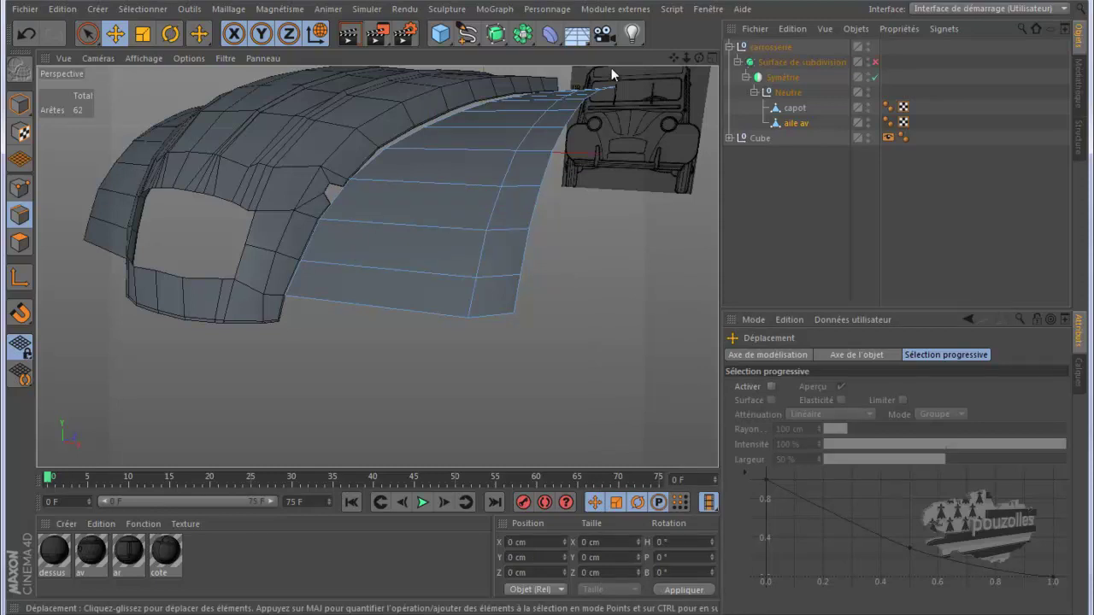
pyautogui.moveTo(699, 57); pyautogui.dragTo(547, 312)
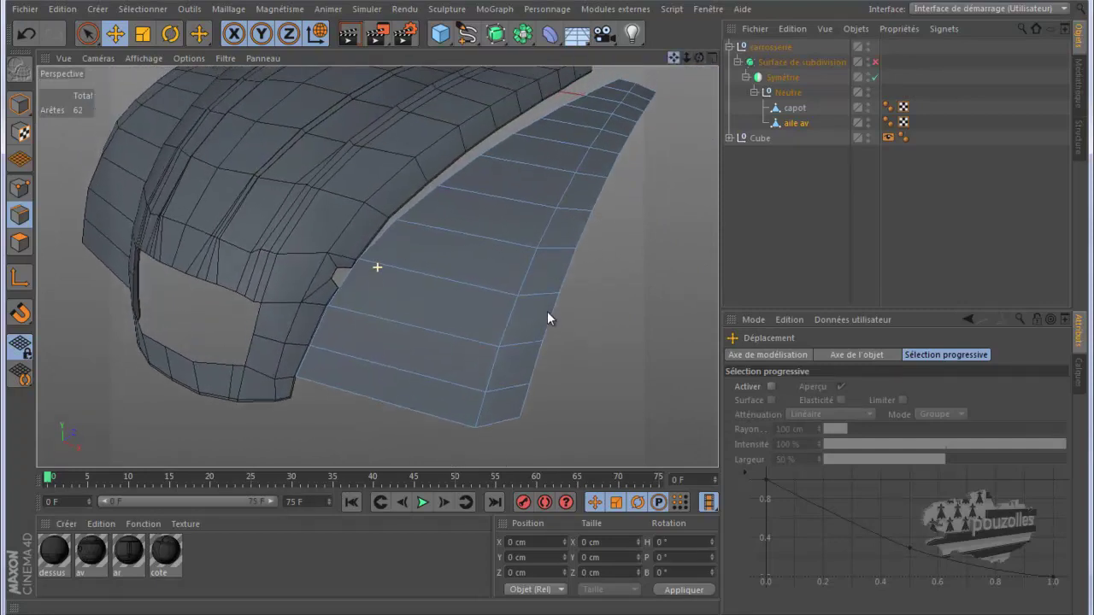
# Brush-select the fender's 13 inner-edge points and move them about 18 cm toward the hood
pyautogui.click(21, 188)
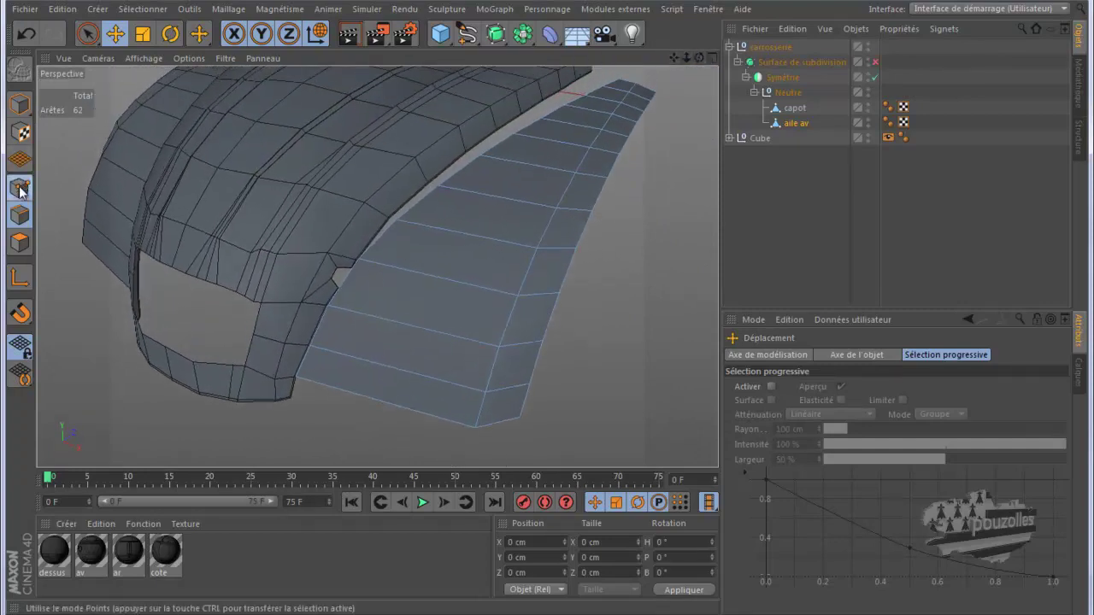
pyautogui.click(87, 34)
pyautogui.click(175, 55)
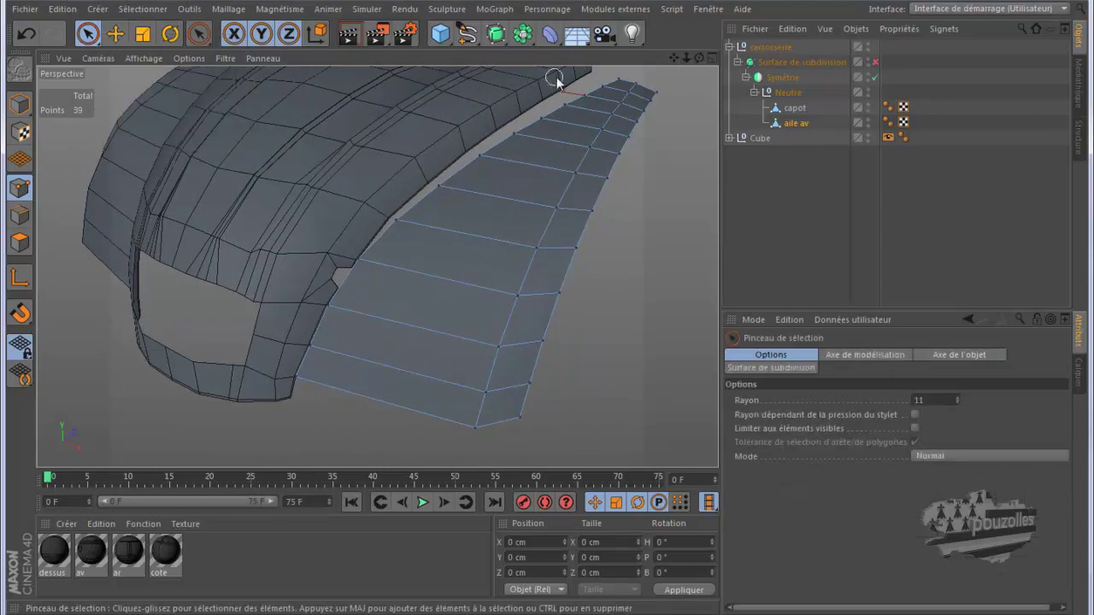
pyautogui.moveTo(619, 75); pyautogui.dragTo(602, 86)
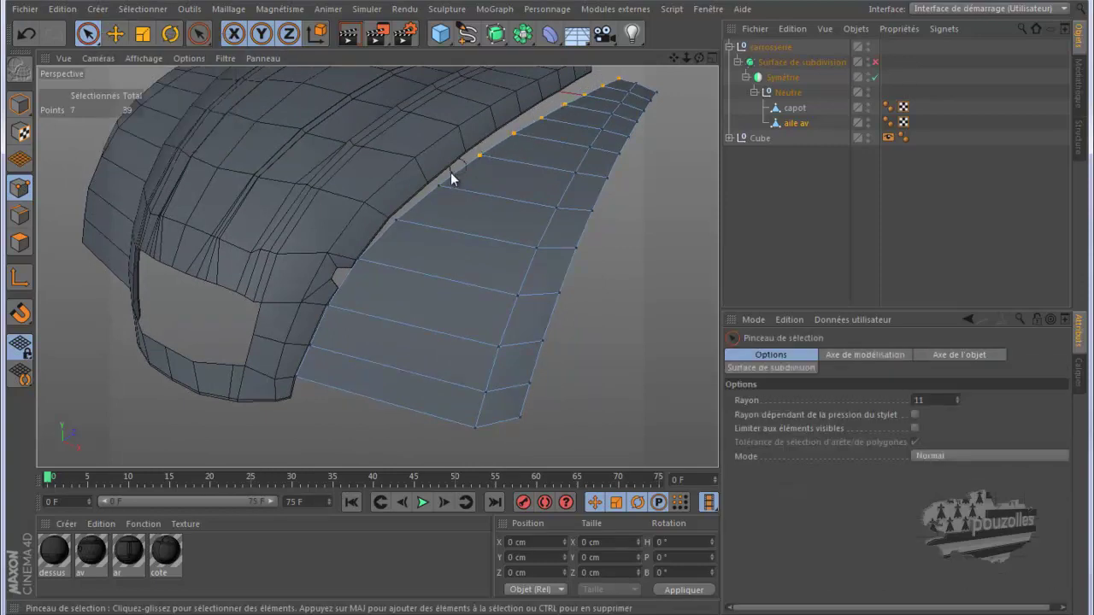
pyautogui.keyDown('shift'); pyautogui.click(296, 378); pyautogui.keyUp('shift')
pyautogui.moveTo(577, 238); pyautogui.dragTo(564, 234)
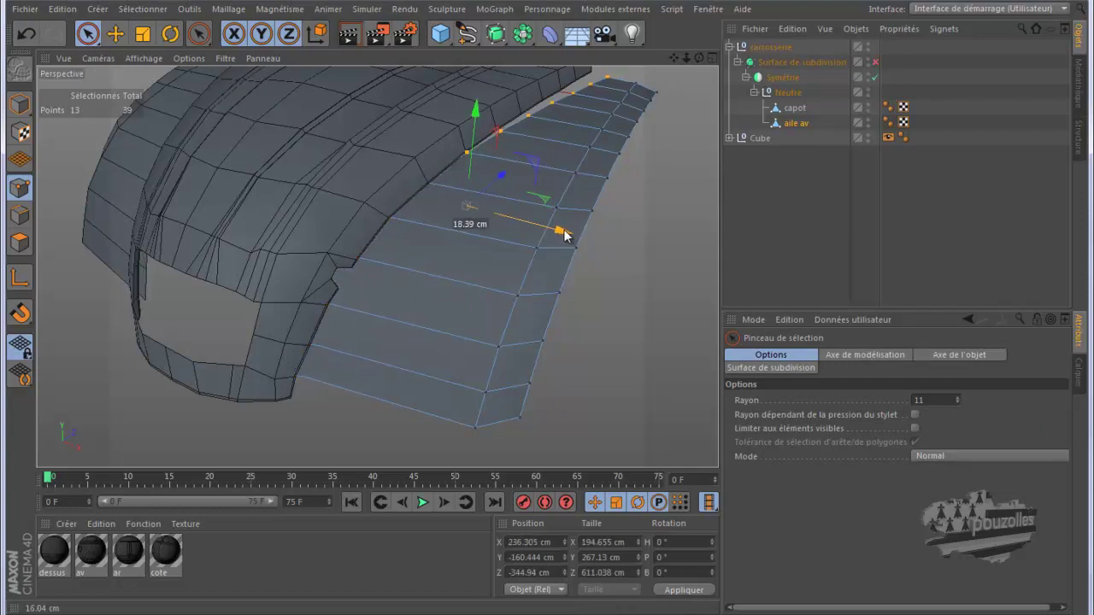
# Orbit to inspect the fender join, then enlarge the Droite side view
pyautogui.moveTo(698, 58)
pyautogui.mouseDown()
pyautogui.moveTo(552, 306)
pyautogui.moveTo(629, 79)
pyautogui.mouseUp()
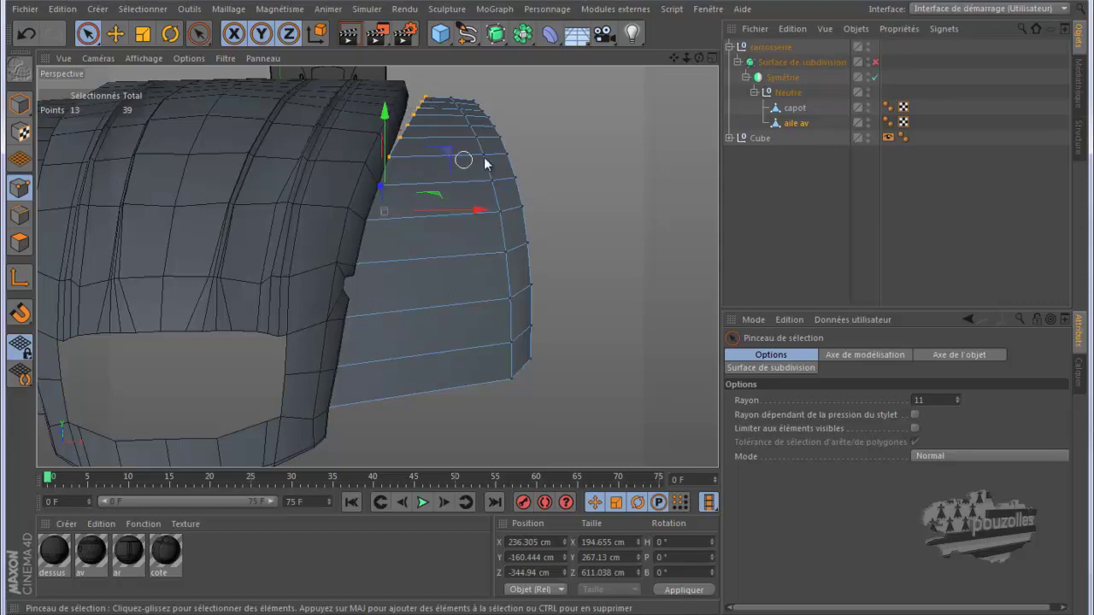
pyautogui.moveTo(700, 56)
pyautogui.mouseDown()
pyautogui.moveTo(546, 308)
pyautogui.moveTo(392, 290)
pyautogui.mouseUp()
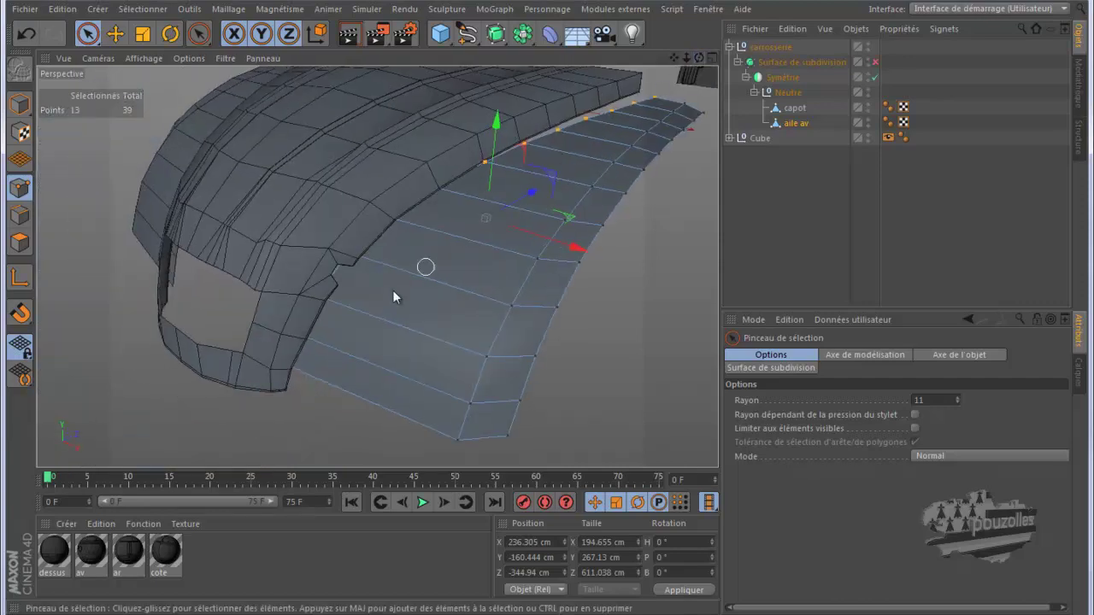
pyautogui.middleClick(362, 290)
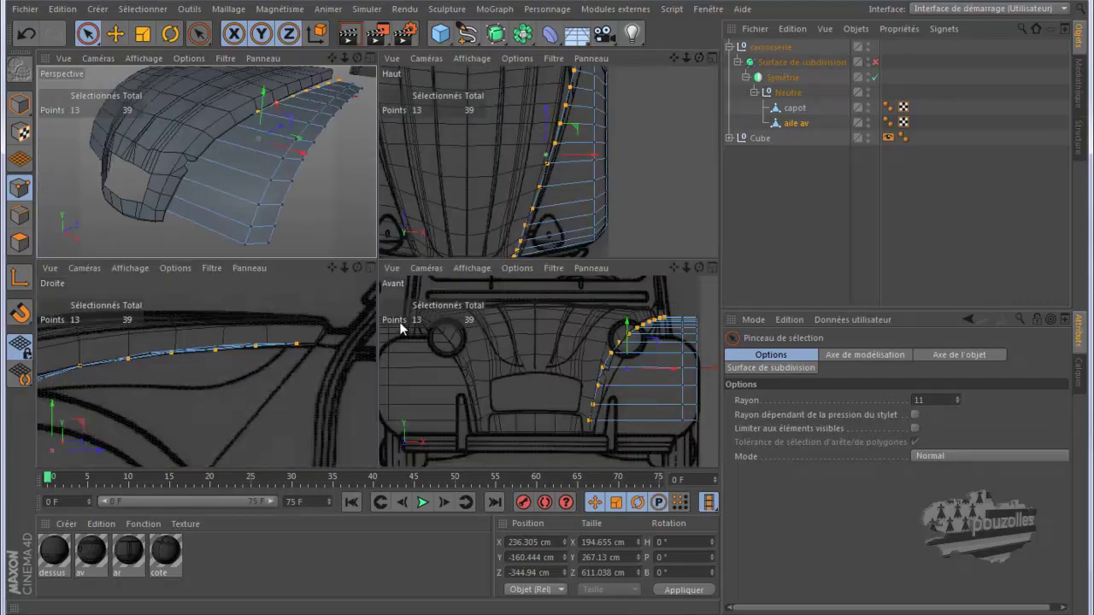
pyautogui.middleClick(371, 302)
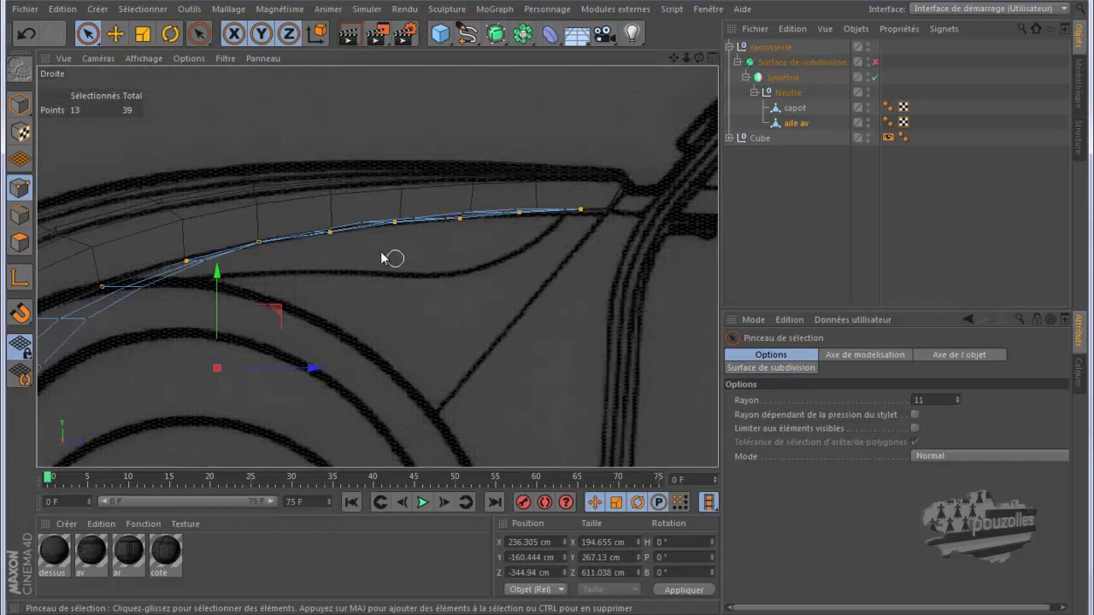
# Pull the fender's front bottom point down onto the wheel arch line in the side view
pyautogui.click(114, 33)
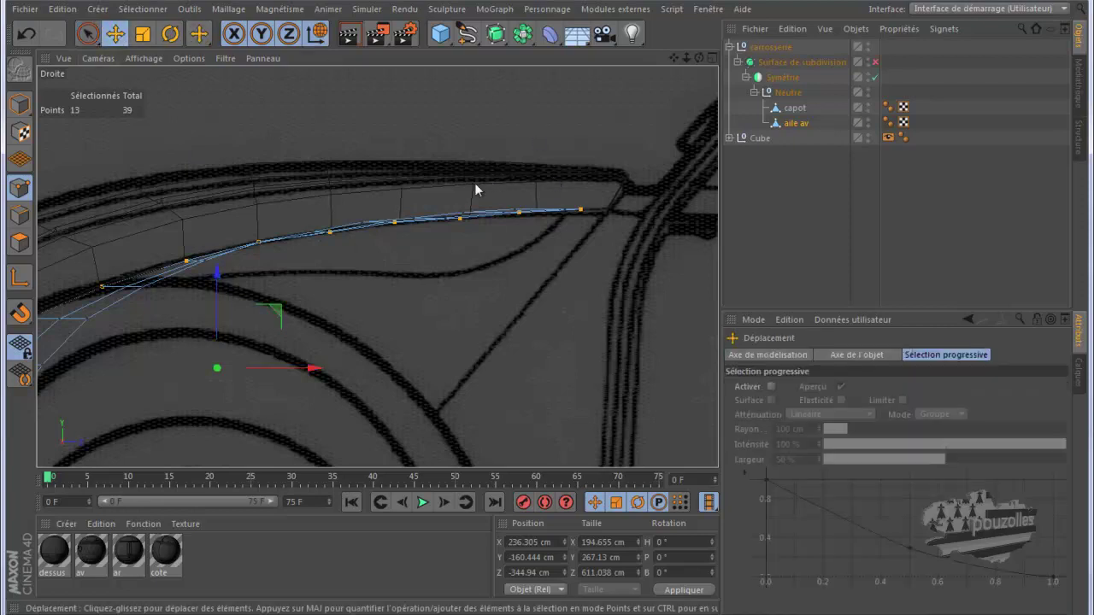
pyautogui.scroll(-2, 516, 301)
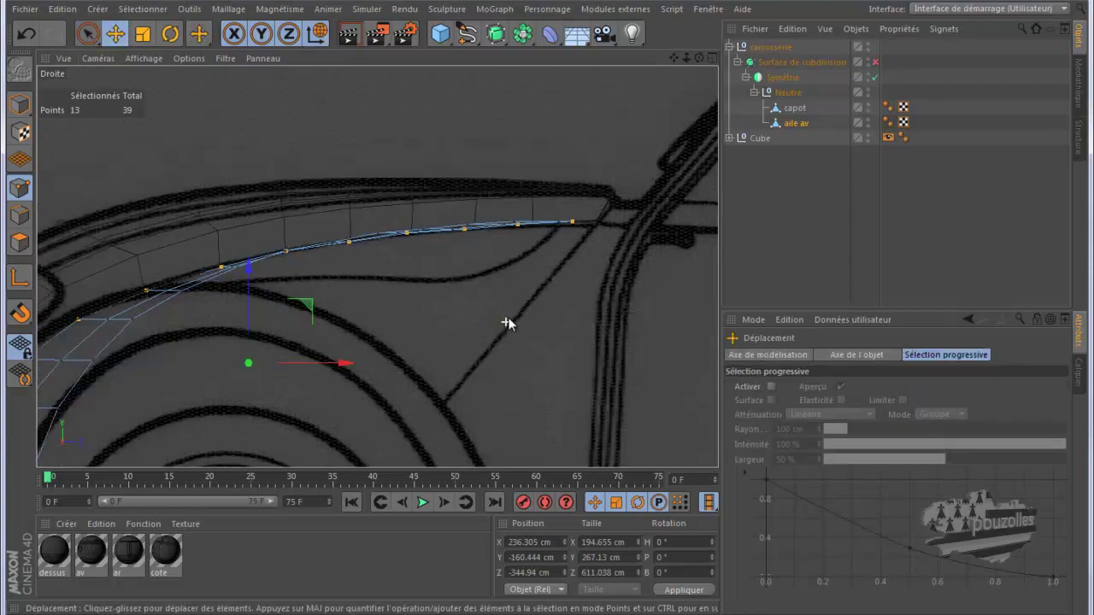
pyautogui.scroll(-2, 515, 302)
pyautogui.scroll(-2, 515, 301)
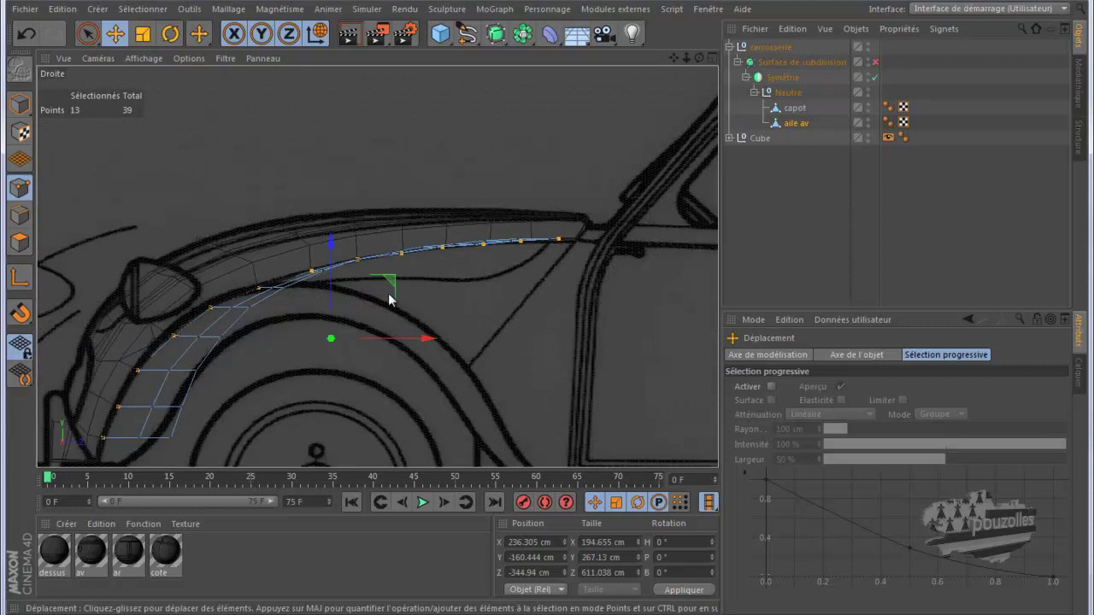
pyautogui.scroll(-2, 461, 304)
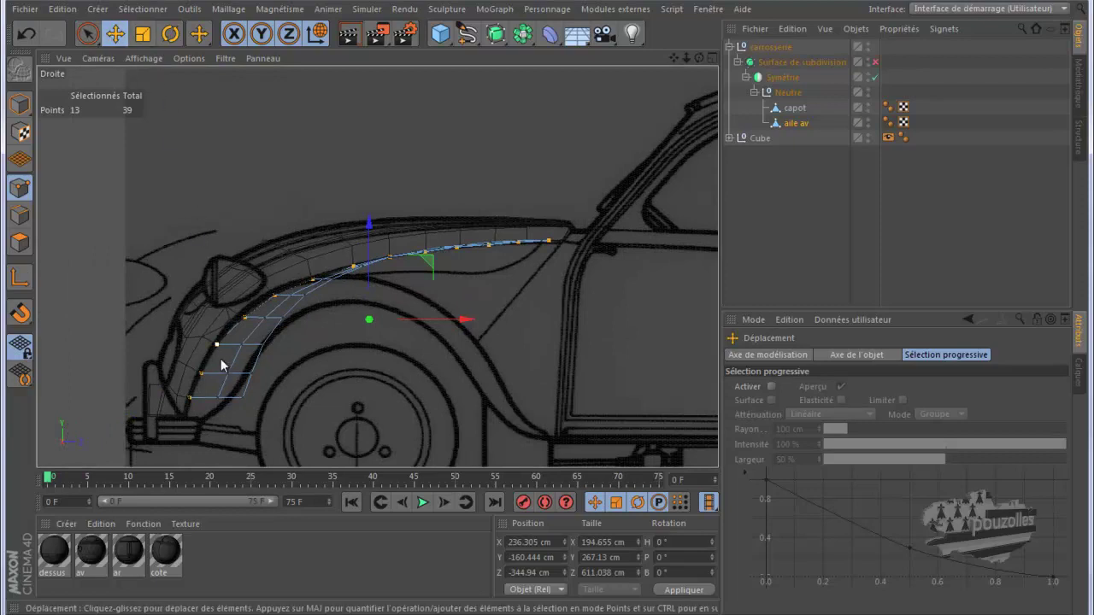
pyautogui.click(188, 401)
pyautogui.scroll(1, 183, 417)
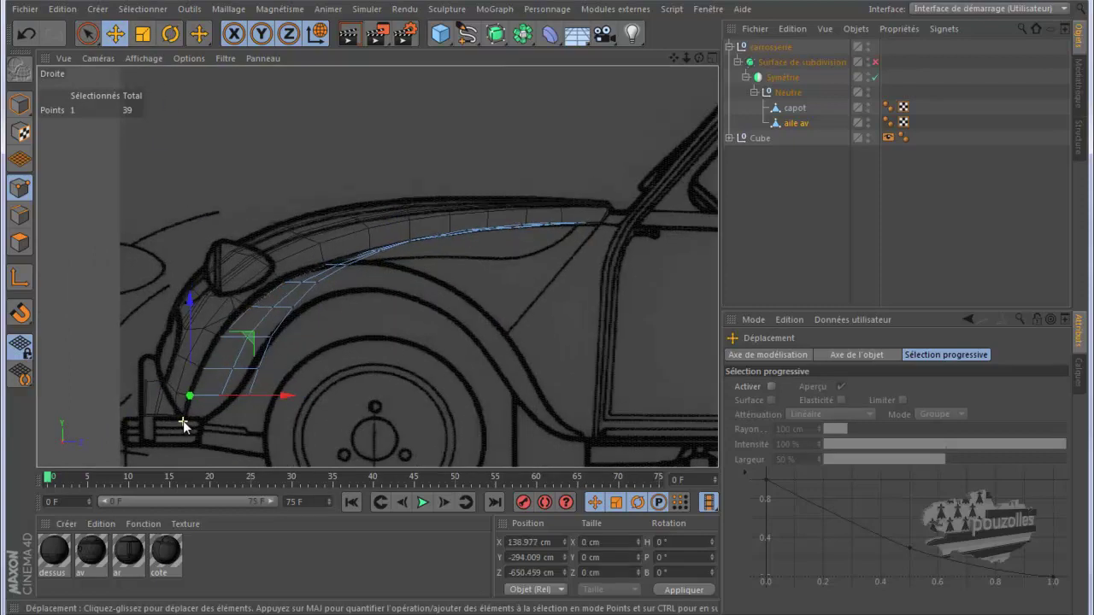
pyautogui.scroll(2, 183, 422)
pyautogui.moveTo(251, 328)
pyautogui.mouseDown()
pyautogui.moveTo(250, 357)
pyautogui.moveTo(284, 359)
pyautogui.mouseUp()
# Move the remaining lower-edge points one by one onto the wheel arch outline toward its rear
pyautogui.click(241, 382)
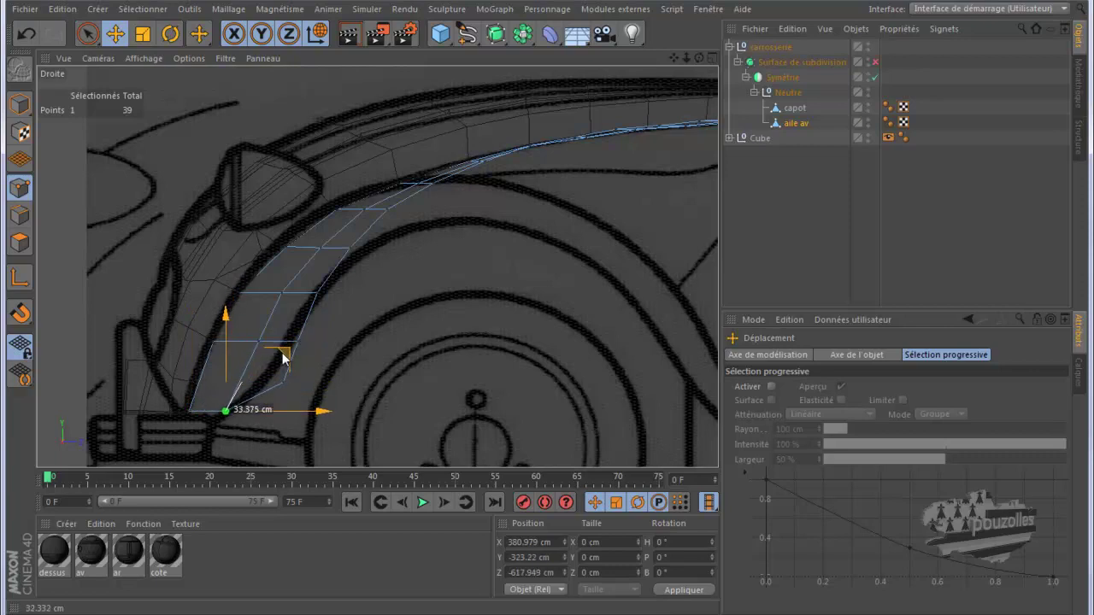
pyautogui.click(283, 383)
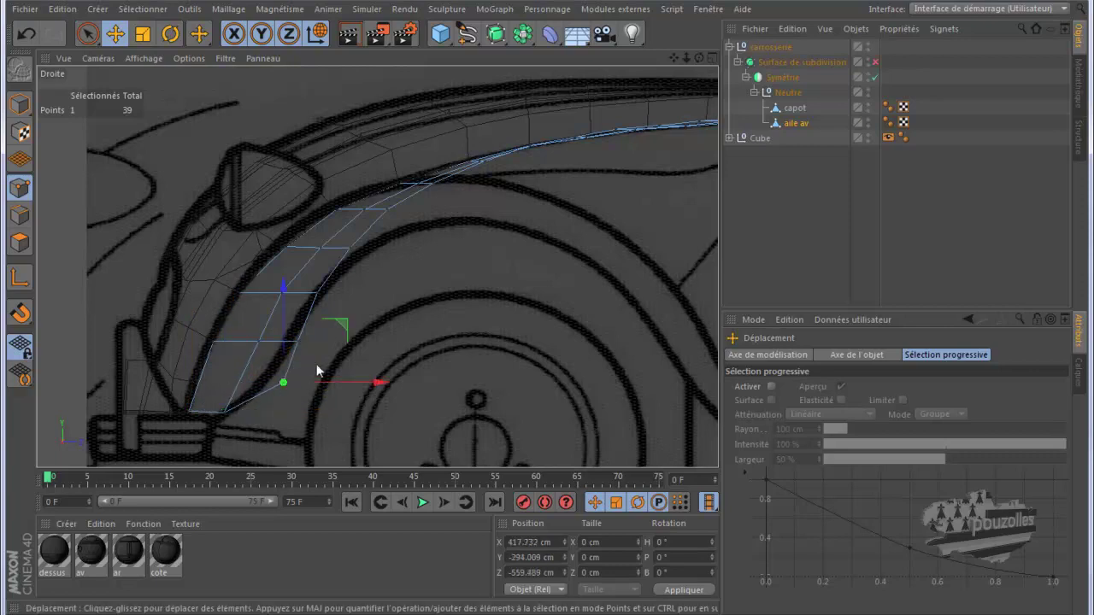
pyautogui.moveTo(336, 328)
pyautogui.mouseDown()
pyautogui.moveTo(318, 332)
pyautogui.moveTo(358, 346)
pyautogui.mouseUp()
pyautogui.click(299, 342)
pyautogui.click(348, 254)
pyautogui.moveTo(410, 249); pyautogui.dragTo(428, 264)
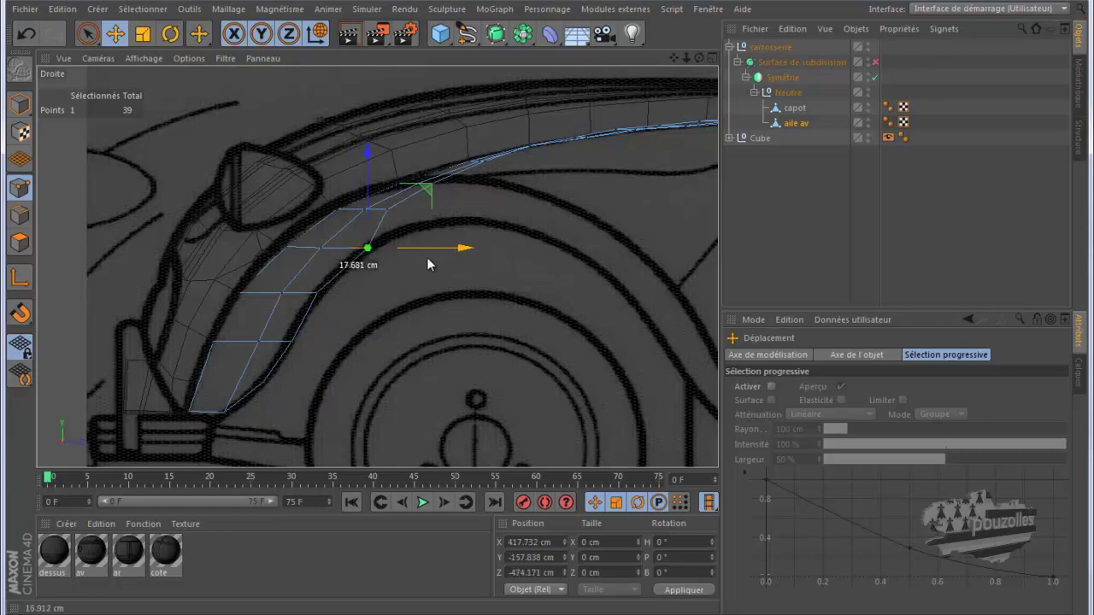
pyautogui.moveTo(389, 212)
pyautogui.mouseDown()
pyautogui.moveTo(435, 179)
pyautogui.moveTo(467, 172)
pyautogui.moveTo(489, 131)
pyautogui.moveTo(522, 166)
pyautogui.mouseUp()
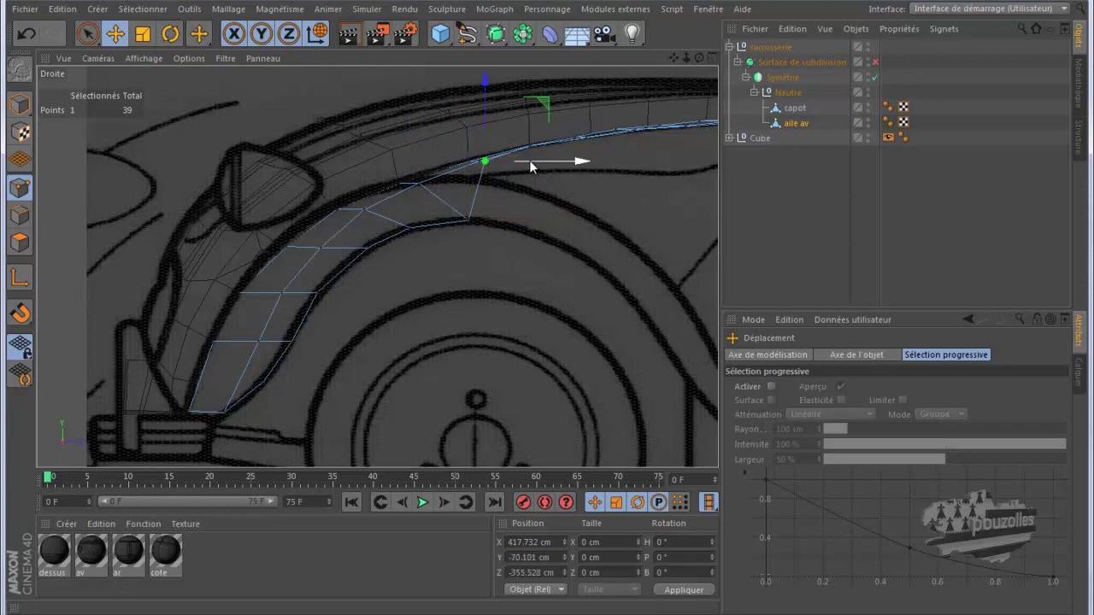
pyautogui.moveTo(523, 168); pyautogui.dragTo(577, 175)
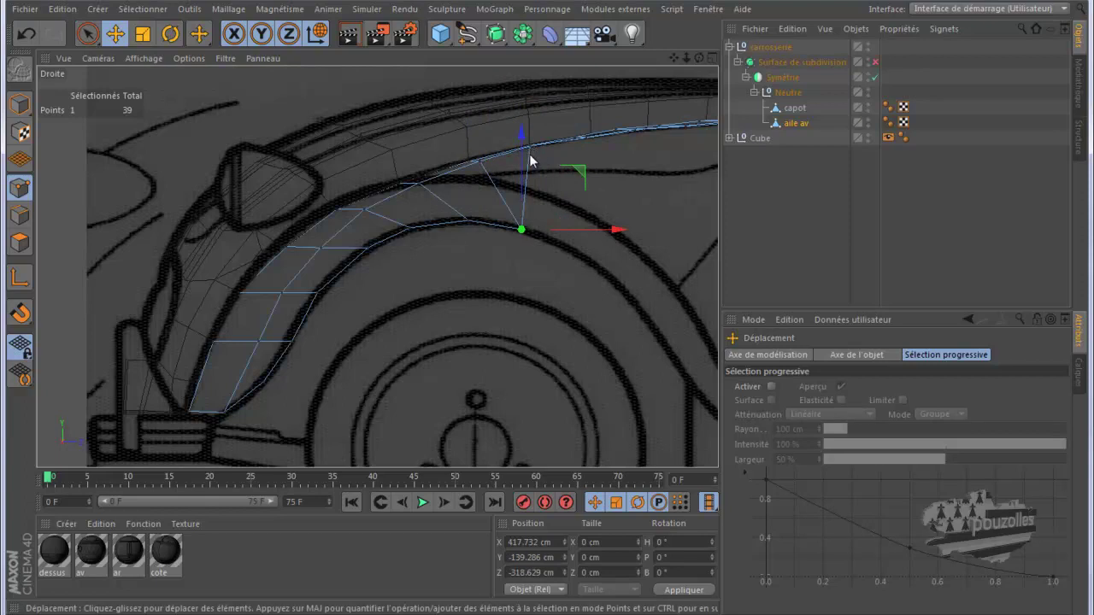
pyautogui.moveTo(580, 178)
pyautogui.mouseDown()
pyautogui.moveTo(609, 145)
pyautogui.moveTo(620, 196)
pyautogui.mouseUp()
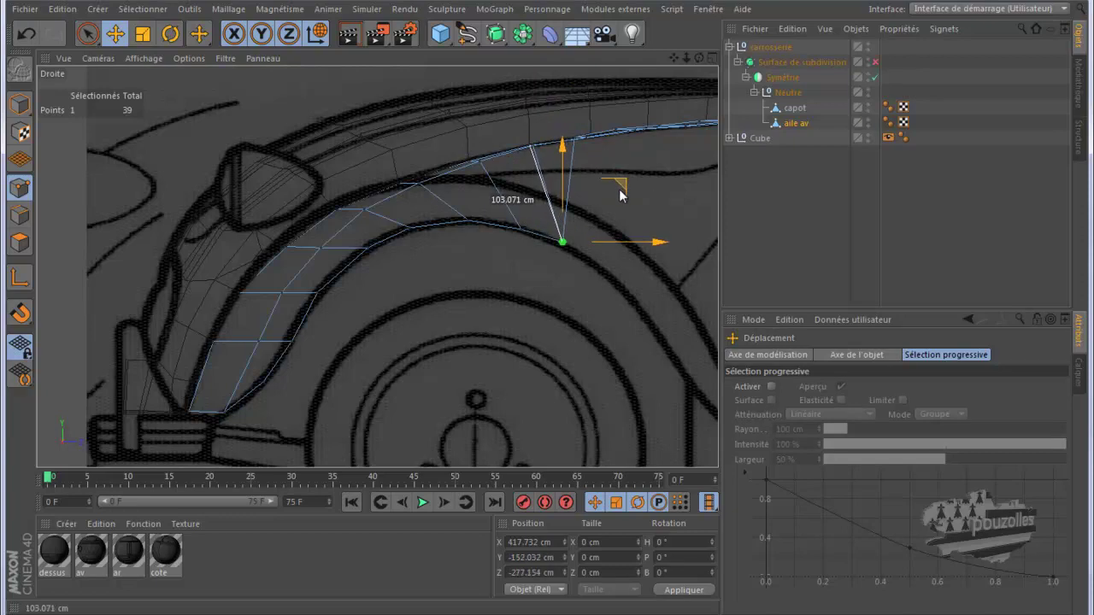
# Show the four-view layout, orbit the Perspective view, and adjust two fender points in the side view
pyautogui.middleClick(300, 225)
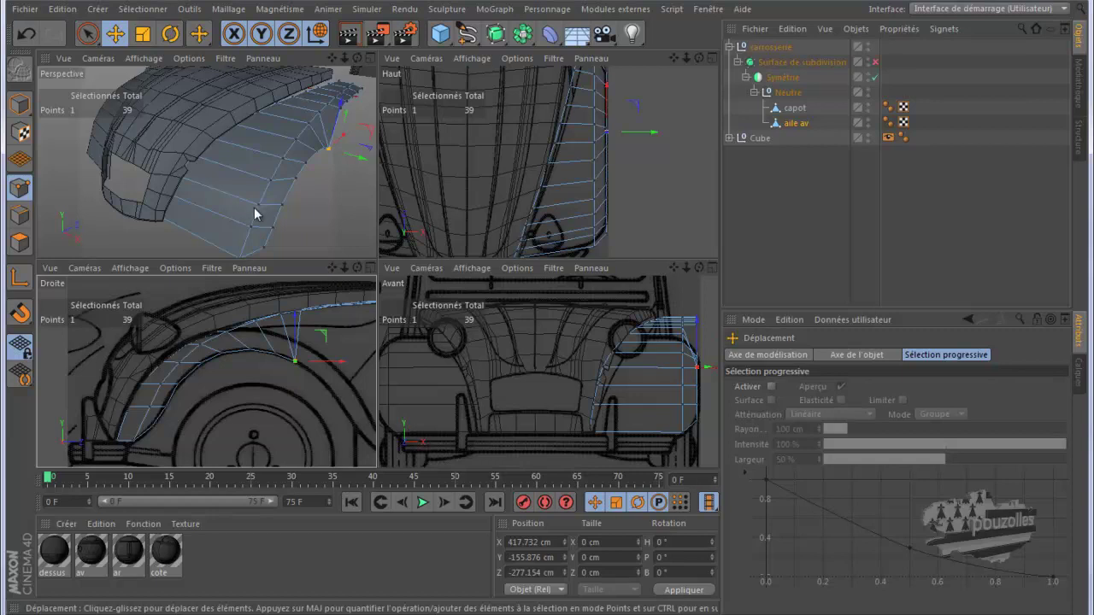
pyautogui.moveTo(358, 58); pyautogui.dragTo(360, 268)
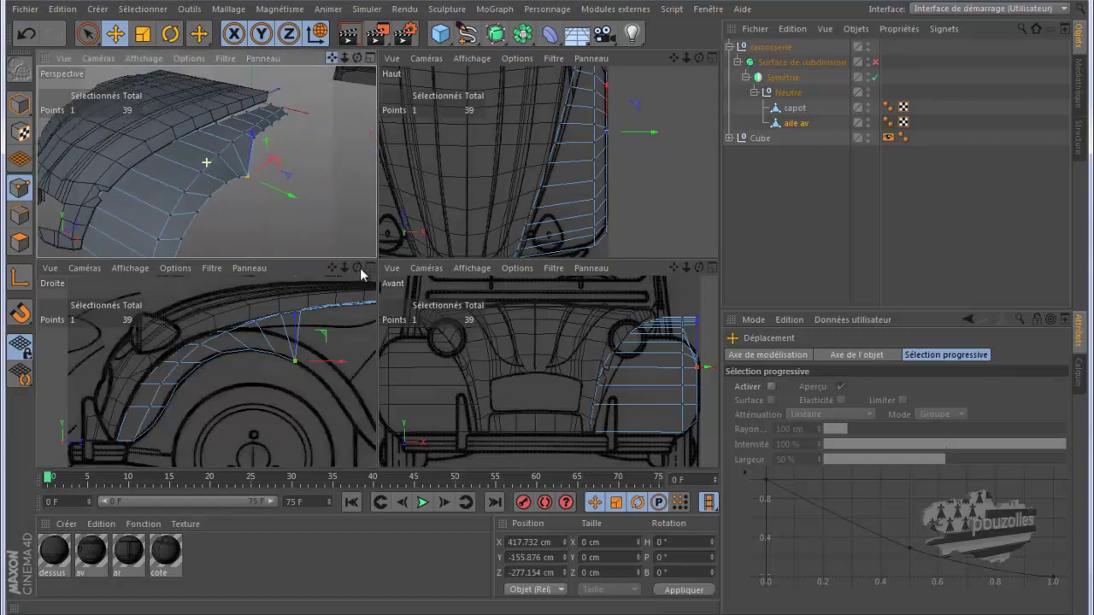
pyautogui.moveTo(356, 58); pyautogui.dragTo(376, 261)
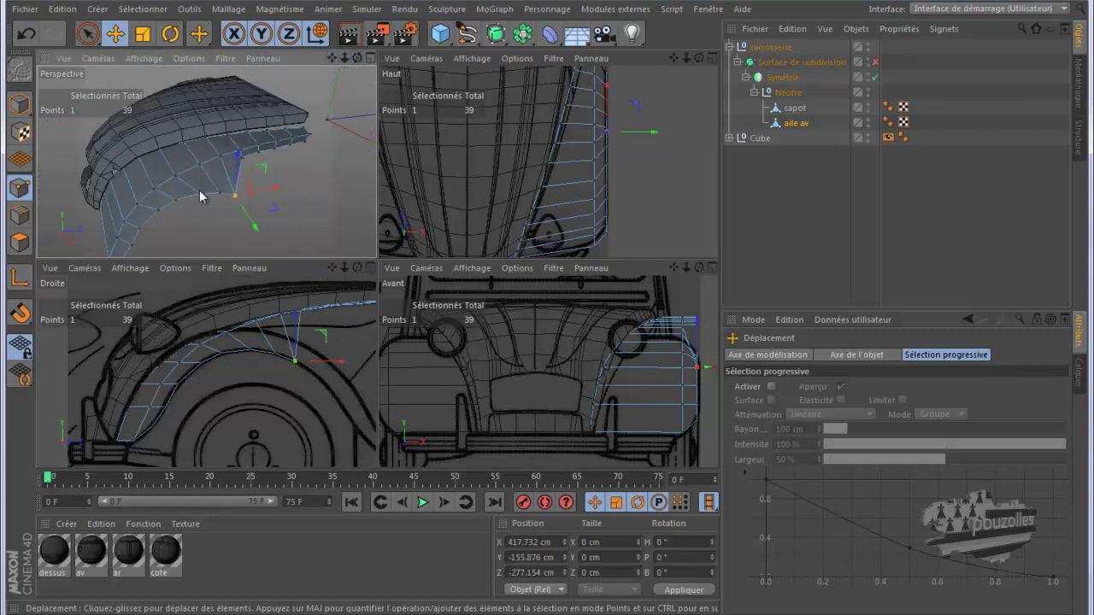
pyautogui.moveTo(324, 338)
pyautogui.mouseDown()
pyautogui.moveTo(329, 286)
pyautogui.moveTo(346, 353)
pyautogui.mouseUp()
pyautogui.click(258, 152)
pyautogui.moveTo(354, 291); pyautogui.dragTo(361, 371)
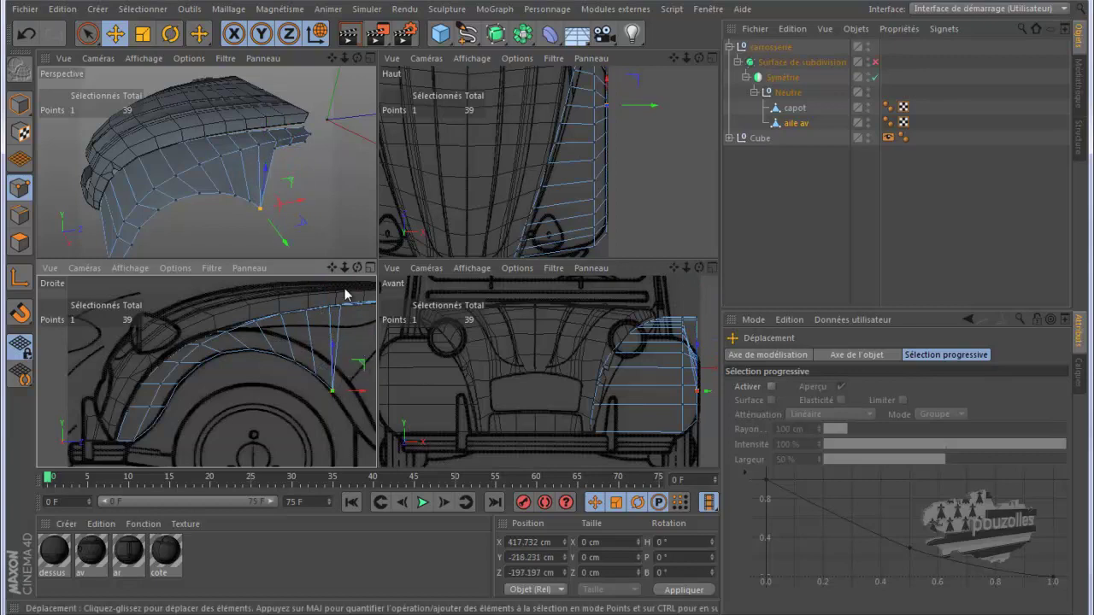
# Lower the fender's rear points so its back edge reaches the blueprint's bottom body line
pyautogui.moveTo(332, 267)
pyautogui.mouseDown()
pyautogui.moveTo(373, 314)
pyautogui.moveTo(332, 266)
pyautogui.mouseUp()
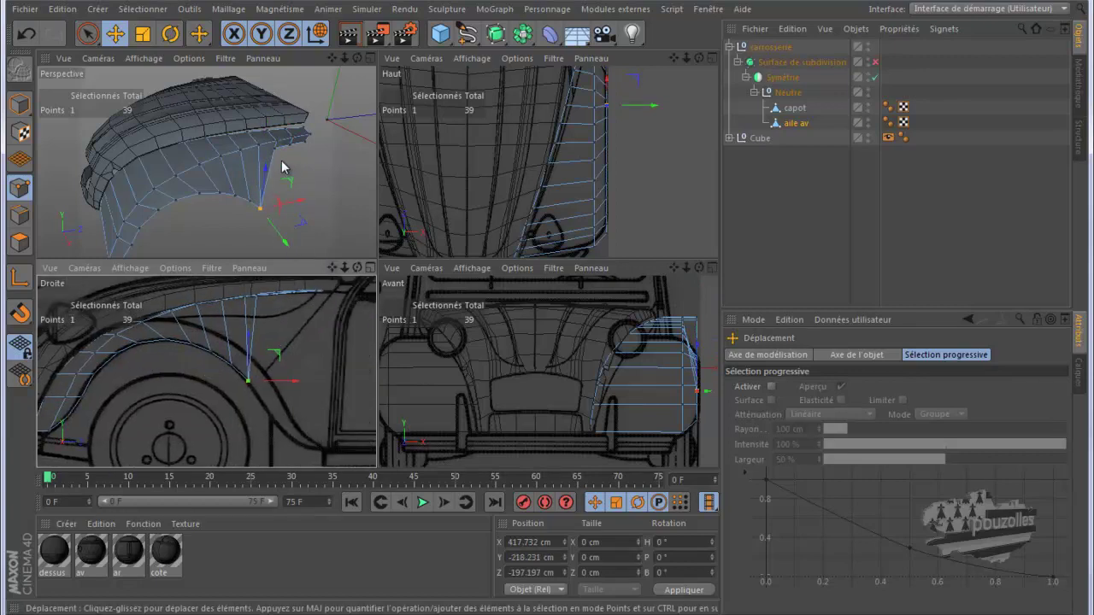
pyautogui.moveTo(289, 213); pyautogui.dragTo(282, 157)
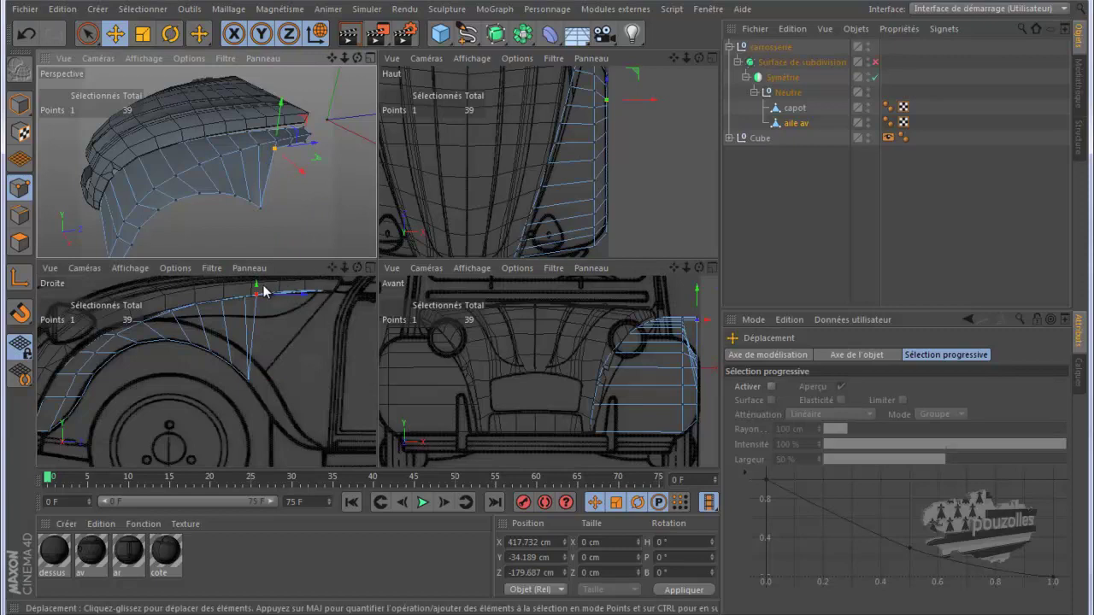
pyautogui.moveTo(259, 288)
pyautogui.mouseDown()
pyautogui.moveTo(257, 313)
pyautogui.moveTo(298, 388)
pyautogui.mouseUp()
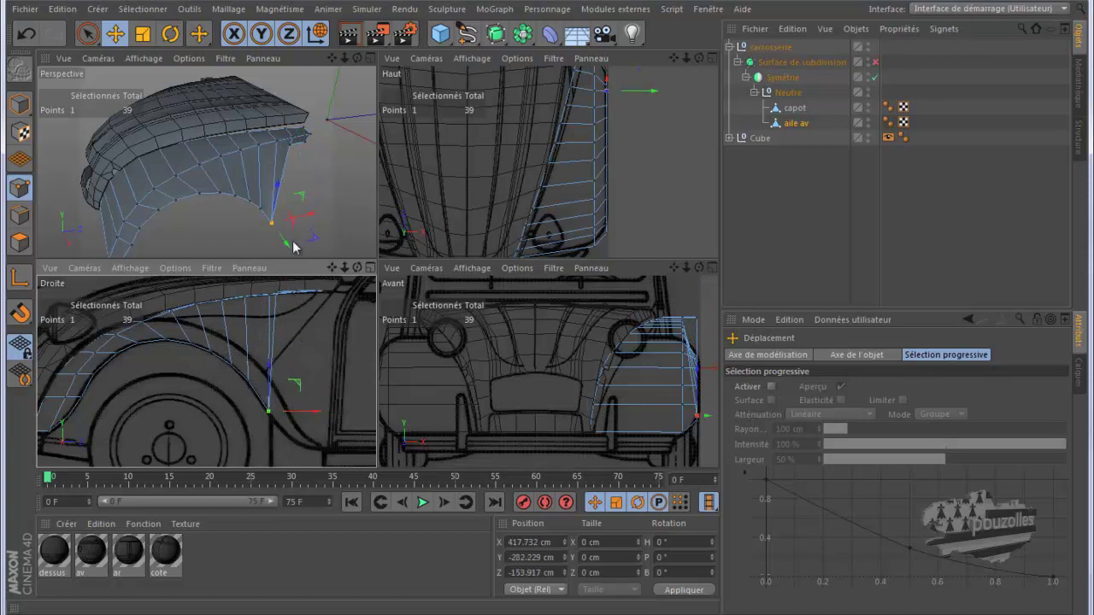
pyautogui.click(291, 145)
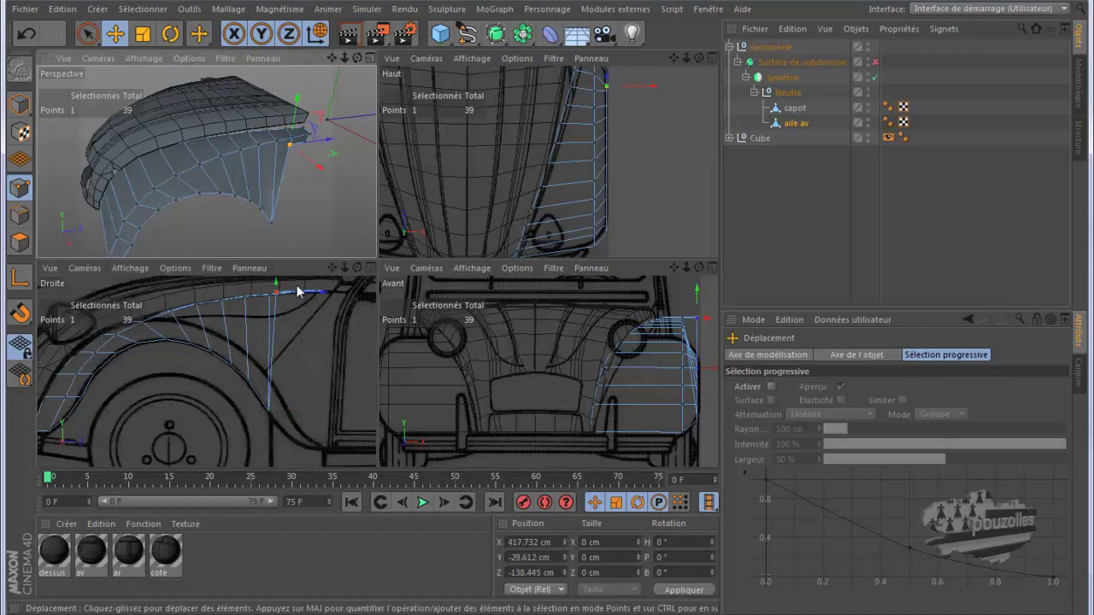
pyautogui.moveTo(281, 286); pyautogui.dragTo(322, 418)
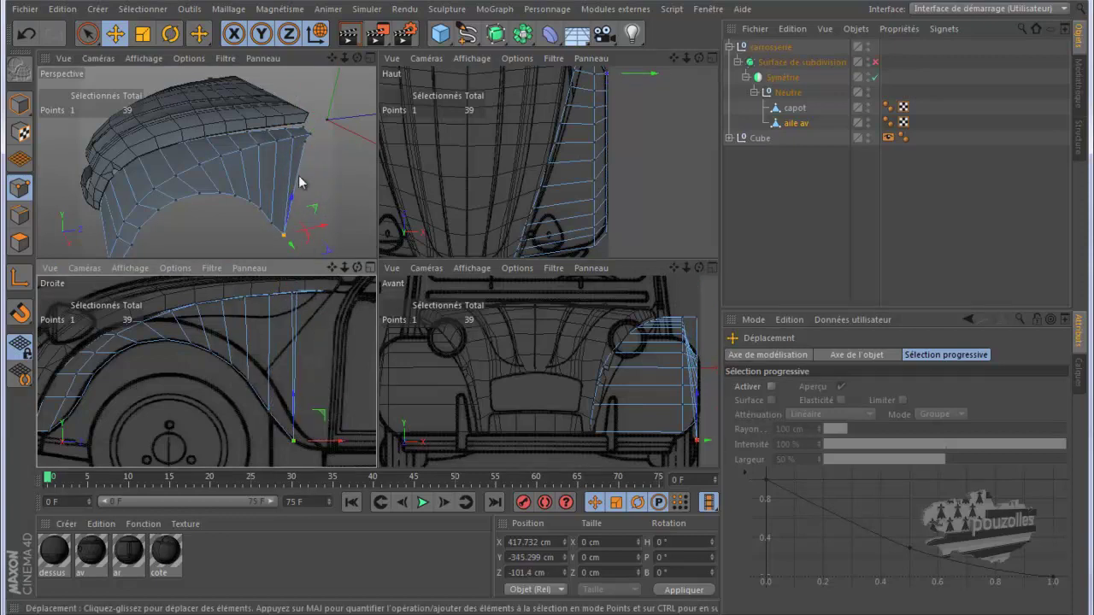
pyautogui.moveTo(305, 150); pyautogui.dragTo(306, 141)
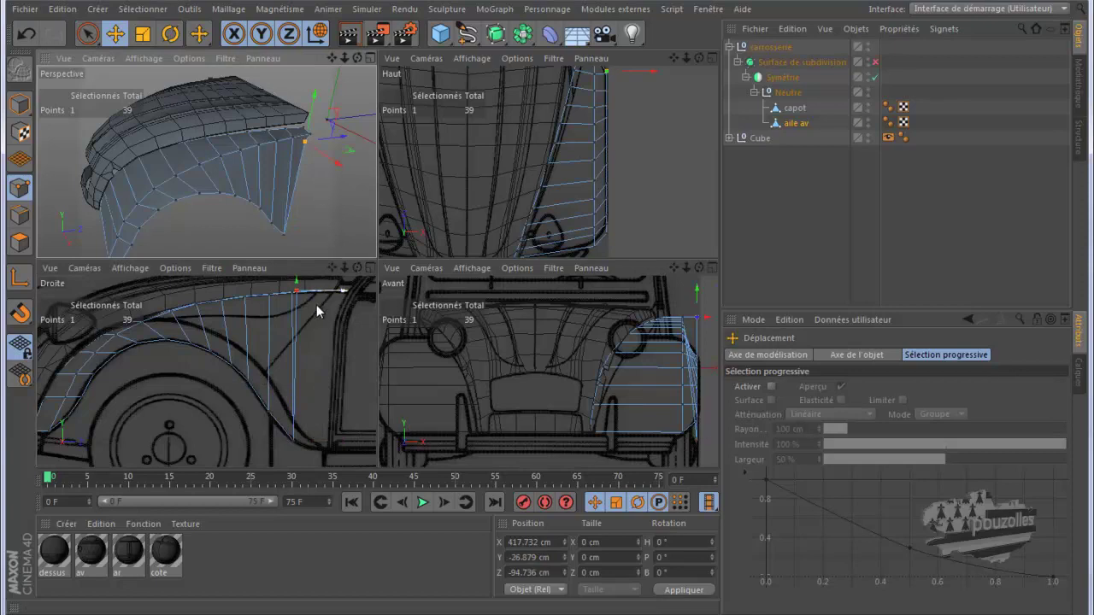
pyautogui.moveTo(294, 288); pyautogui.dragTo(346, 423)
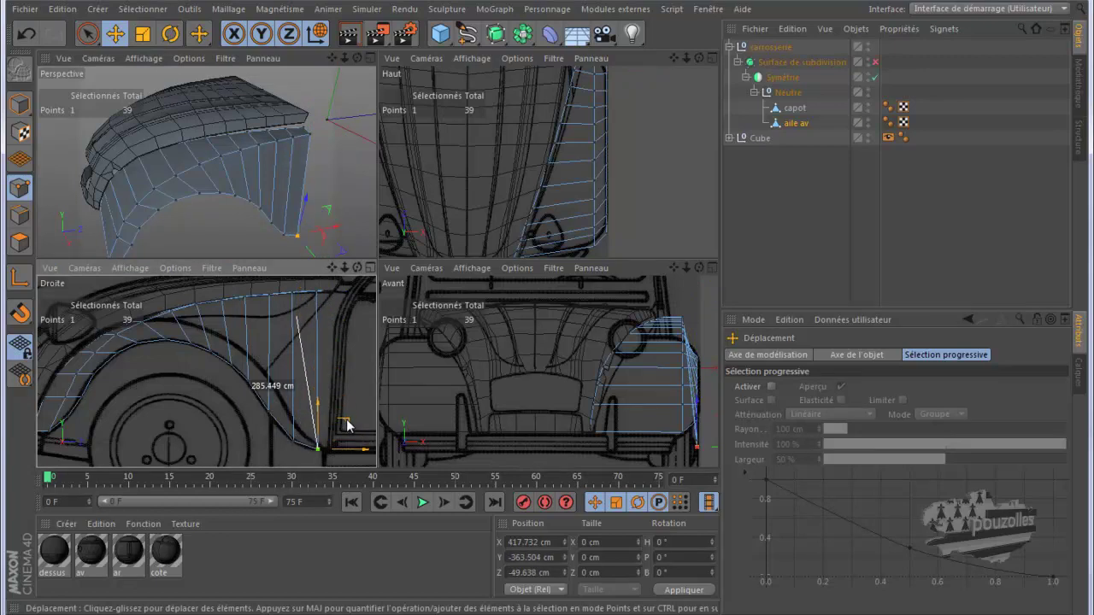
pyautogui.moveTo(346, 424); pyautogui.dragTo(343, 428)
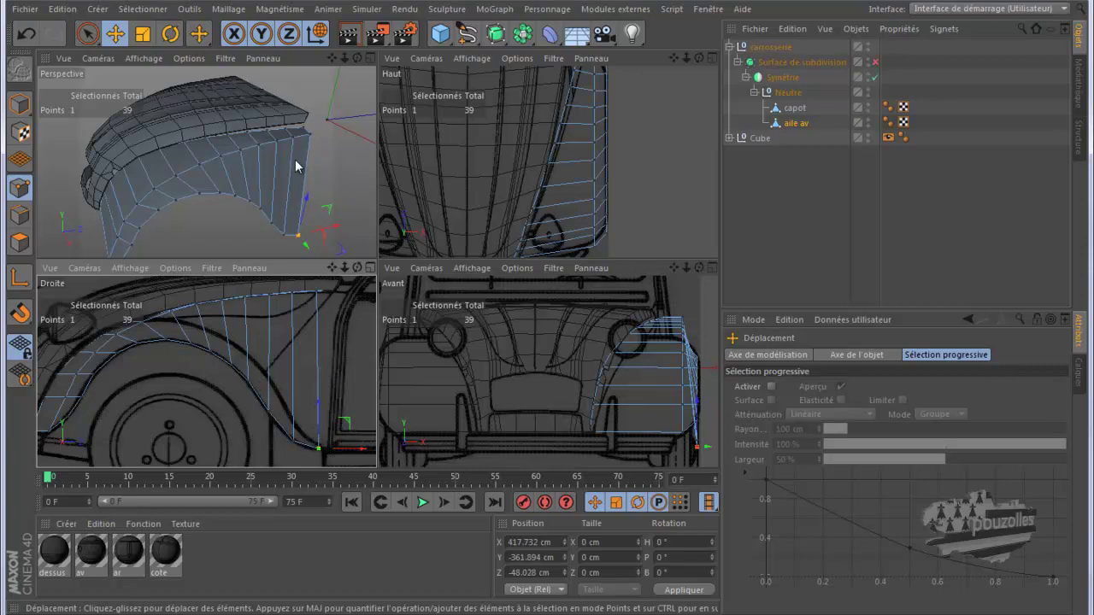
# Maximize the Droite view and pull the fender's top-edge points down along Y
pyautogui.middleClick(221, 313)
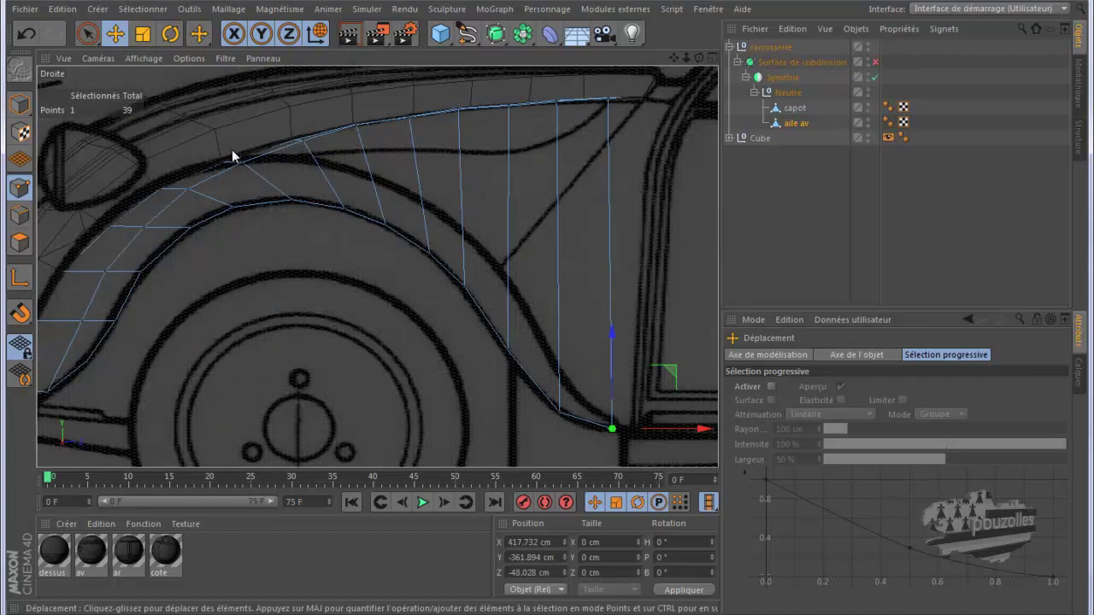
pyautogui.click(86, 33)
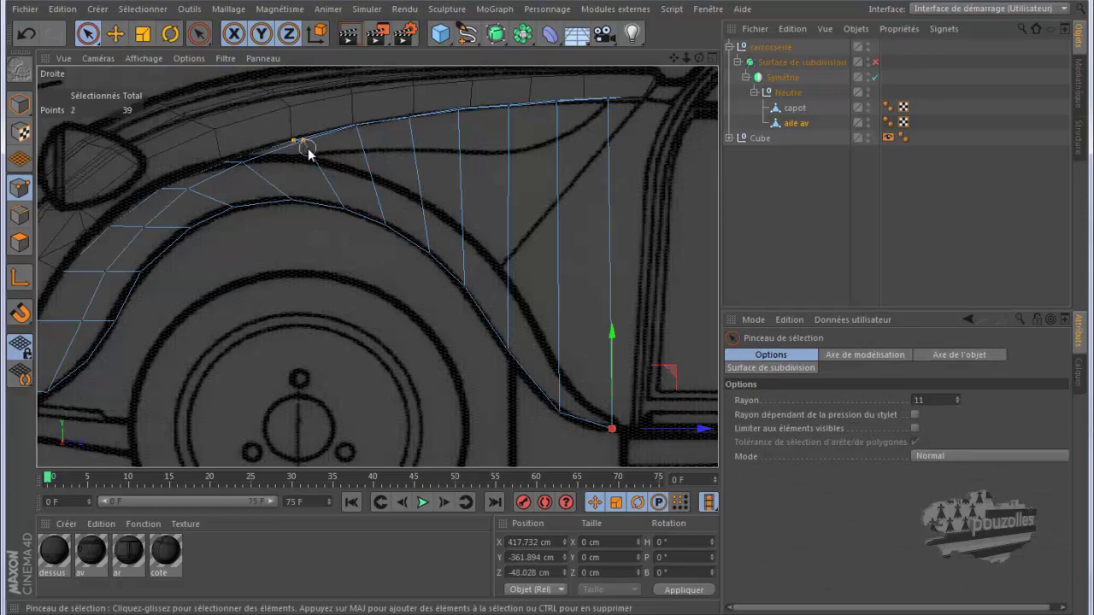
pyautogui.moveTo(470, 114); pyautogui.dragTo(629, 98)
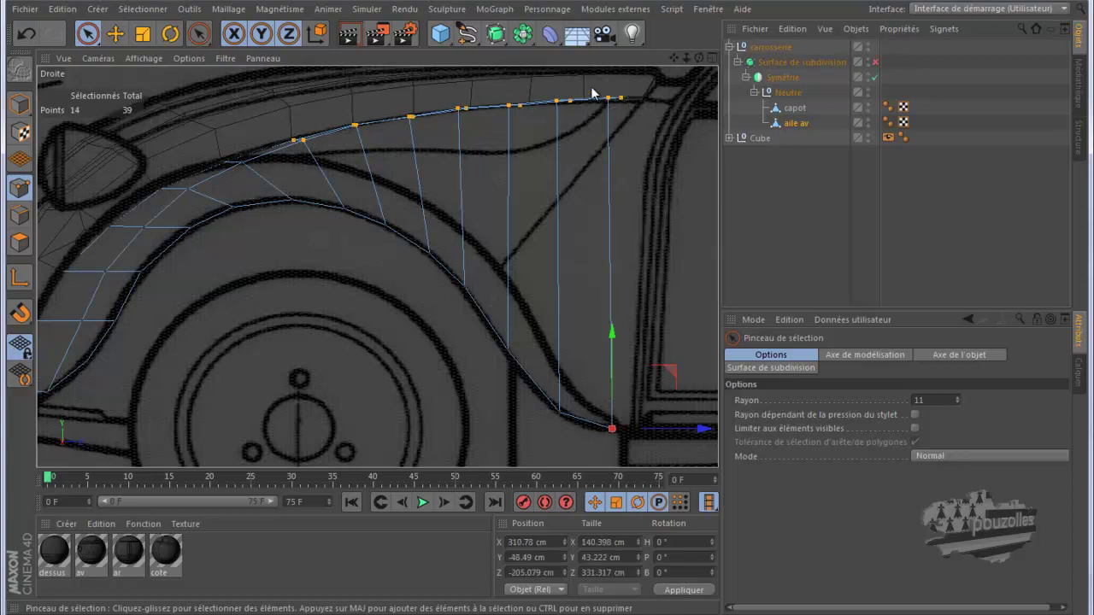
pyautogui.moveTo(462, 80); pyautogui.dragTo(459, 98)
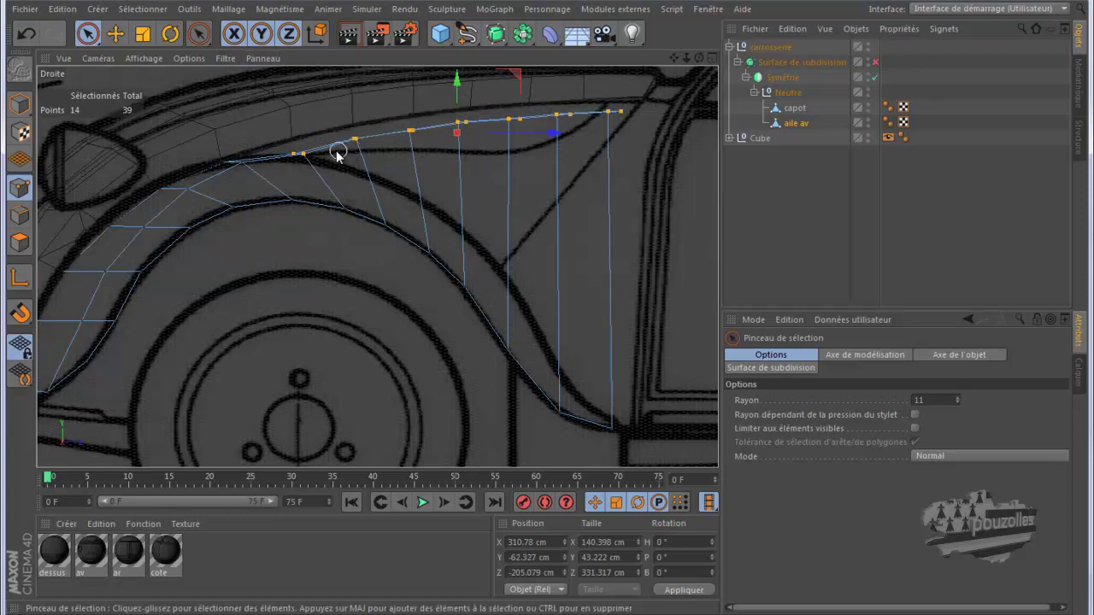
# Refine the point selection and lower the rear points to follow the arch's trailing curve
pyautogui.keyDown('ctrl'); pyautogui.click(284, 161); pyautogui.keyUp('ctrl')
pyautogui.moveTo(486, 73); pyautogui.dragTo(488, 104)
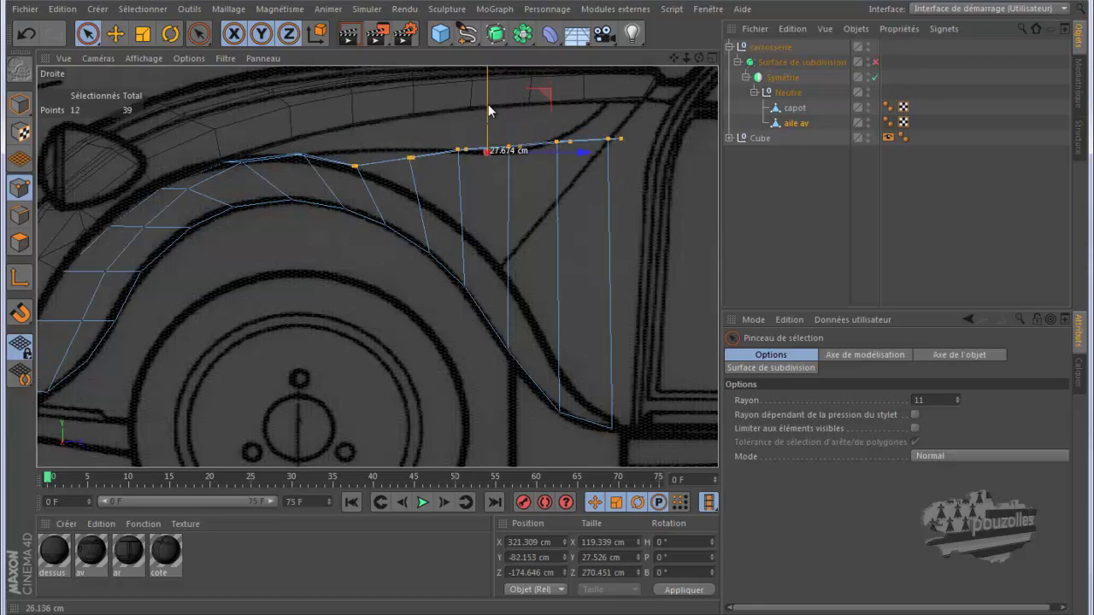
pyautogui.keyDown('ctrl'); pyautogui.click(359, 173); pyautogui.keyUp('ctrl')
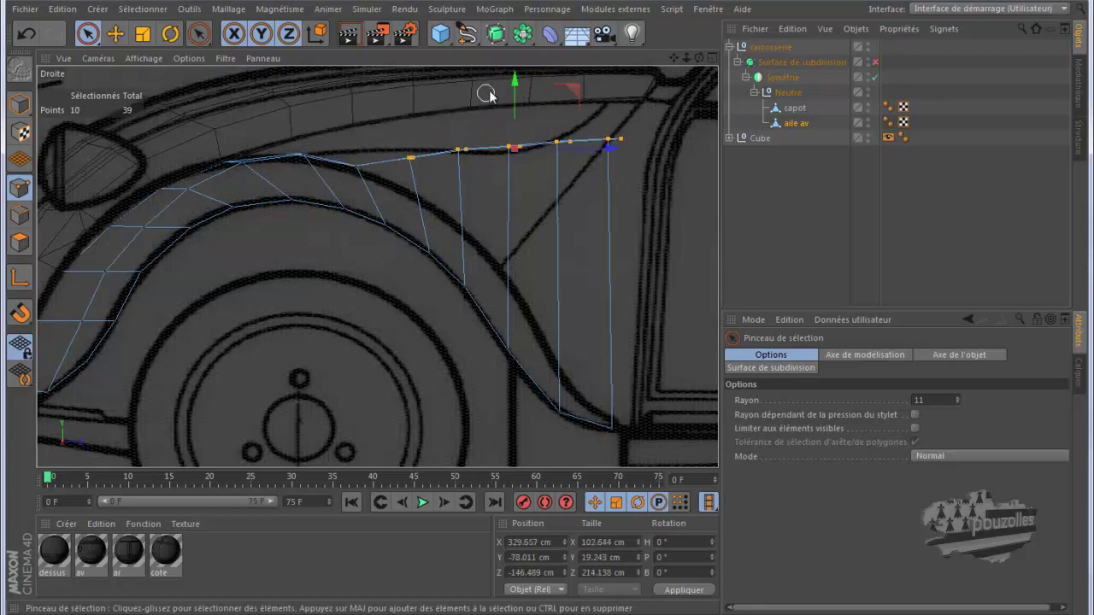
pyautogui.moveTo(517, 78)
pyautogui.mouseDown()
pyautogui.moveTo(514, 114)
pyautogui.moveTo(539, 132)
pyautogui.moveTo(557, 174)
pyautogui.moveTo(569, 288)
pyautogui.moveTo(616, 325)
pyautogui.moveTo(617, 351)
pyautogui.mouseUp()
pyautogui.click(460, 243)
pyautogui.keyDown('ctrl'); pyautogui.click(507, 306); pyautogui.keyUp('ctrl')
pyautogui.keyDown('ctrl'); pyautogui.click(563, 382); pyautogui.keyUp('ctrl')
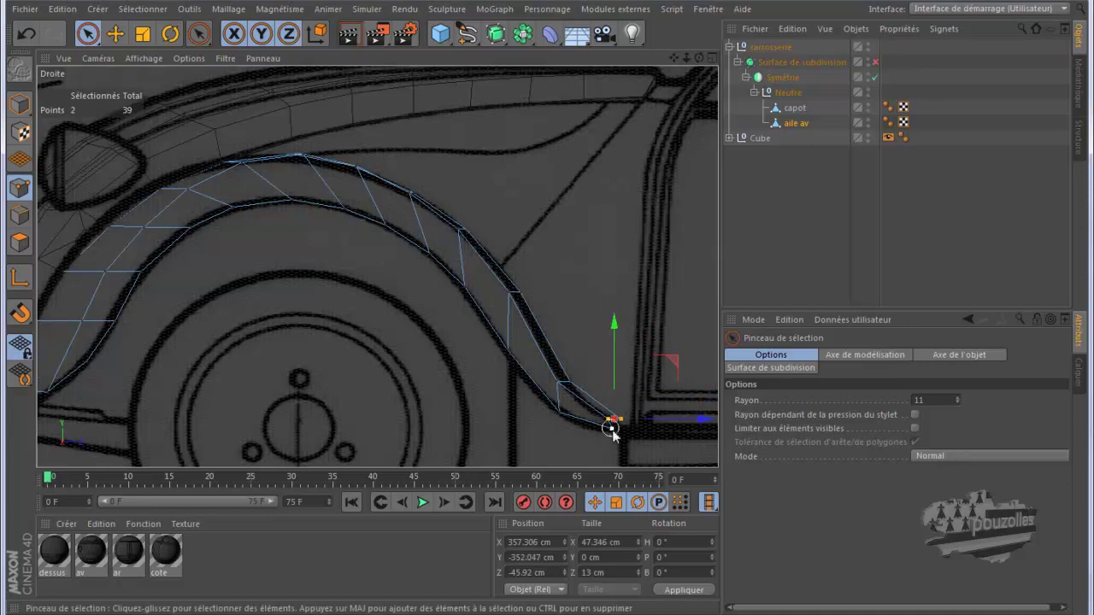
# Zoom in and nudge the fender's rear bottom point slightly
pyautogui.scroll(1, 615, 434)
pyautogui.scroll(2, 617, 436)
pyautogui.scroll(2, 621, 436)
pyautogui.click(592, 404)
pyautogui.moveTo(648, 343); pyautogui.dragTo(659, 358)
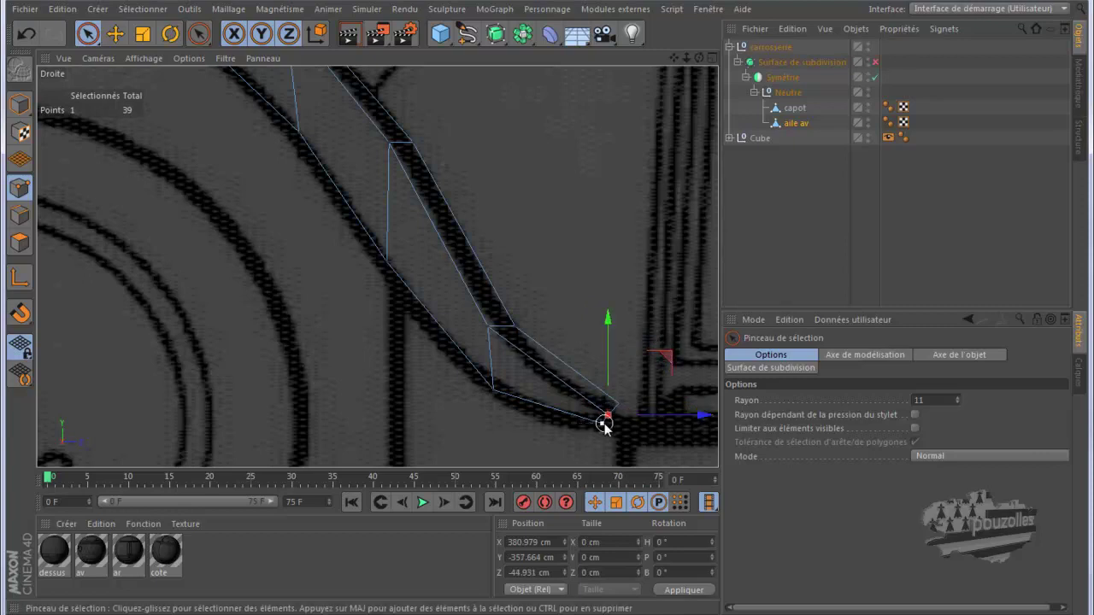
# Move the fender's rear corner point inward, then show a maximized Perspective view
pyautogui.click(659, 381)
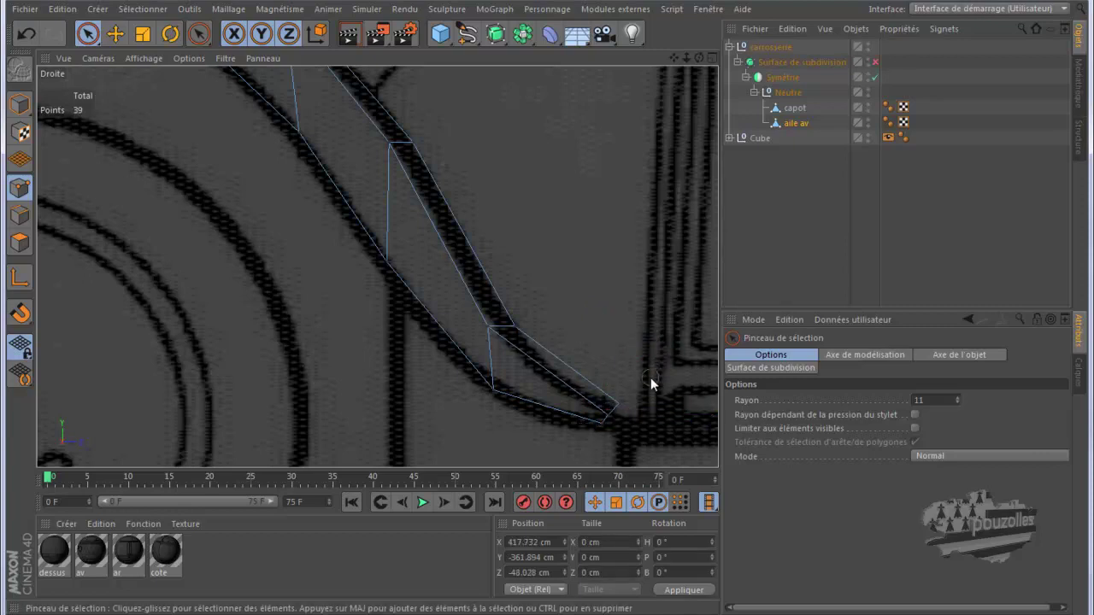
pyautogui.click(599, 425)
pyautogui.moveTo(660, 380)
pyautogui.mouseDown()
pyautogui.moveTo(628, 407)
pyautogui.moveTo(653, 417)
pyautogui.mouseUp()
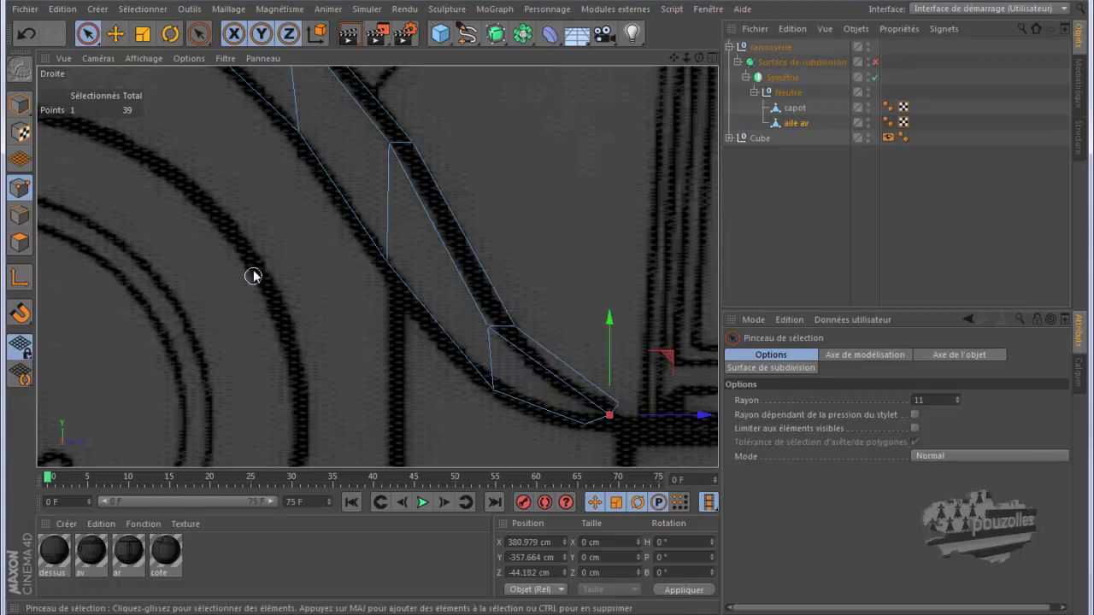
pyautogui.middleClick(252, 275)
pyautogui.middleClick(235, 173)
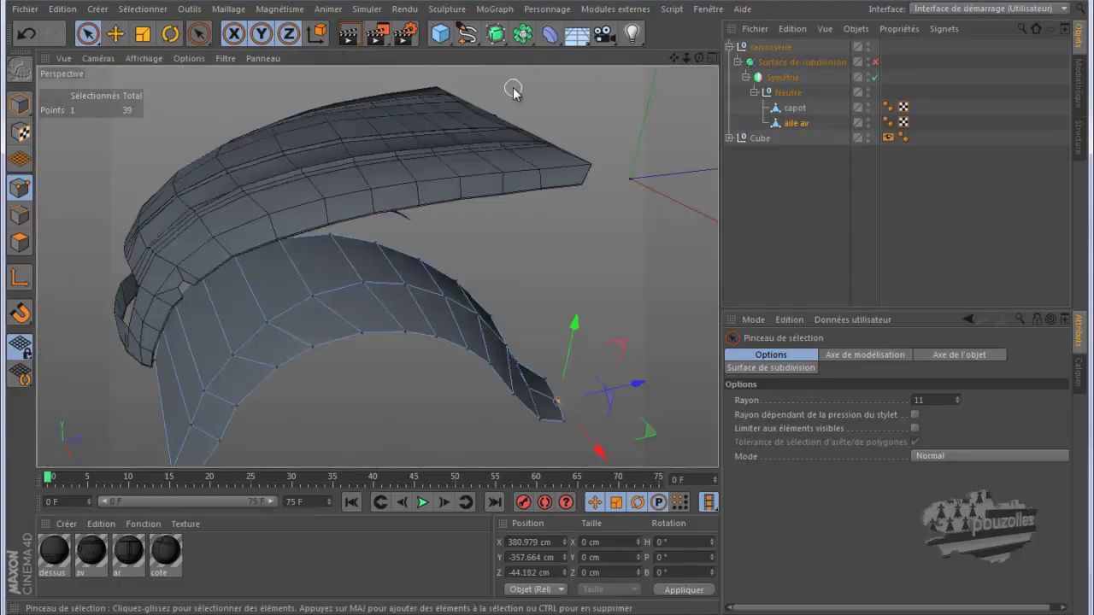
pyautogui.moveTo(696, 56)
pyautogui.mouseDown()
pyautogui.moveTo(544, 334)
pyautogui.moveTo(548, 302)
pyautogui.moveTo(547, 325)
pyautogui.moveTo(547, 307)
pyautogui.moveTo(563, 306)
pyautogui.moveTo(550, 312)
pyautogui.moveTo(542, 178)
pyautogui.moveTo(518, 176)
pyautogui.moveTo(534, 163)
pyautogui.mouseUp()
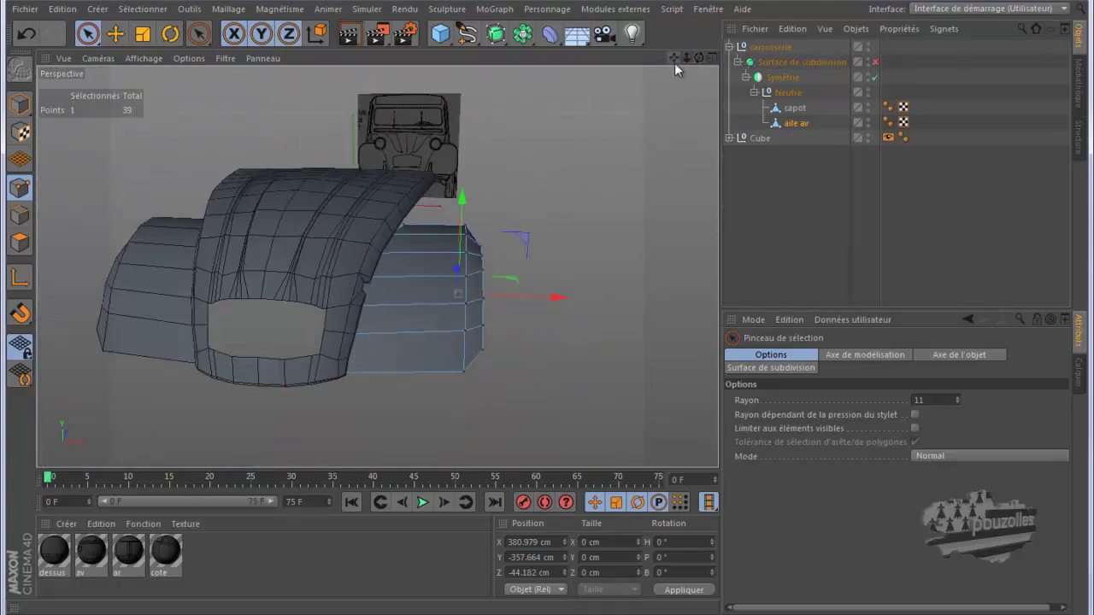
pyautogui.click(874, 62)
pyautogui.click(348, 33)
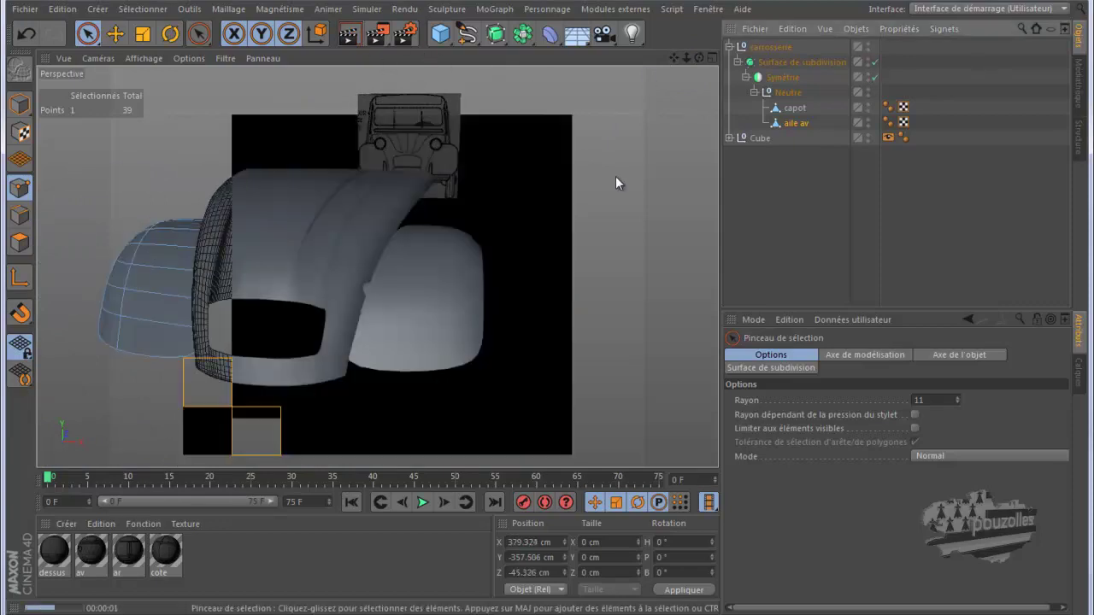
pyautogui.moveTo(697, 56); pyautogui.dragTo(547, 311)
pyautogui.click(347, 34)
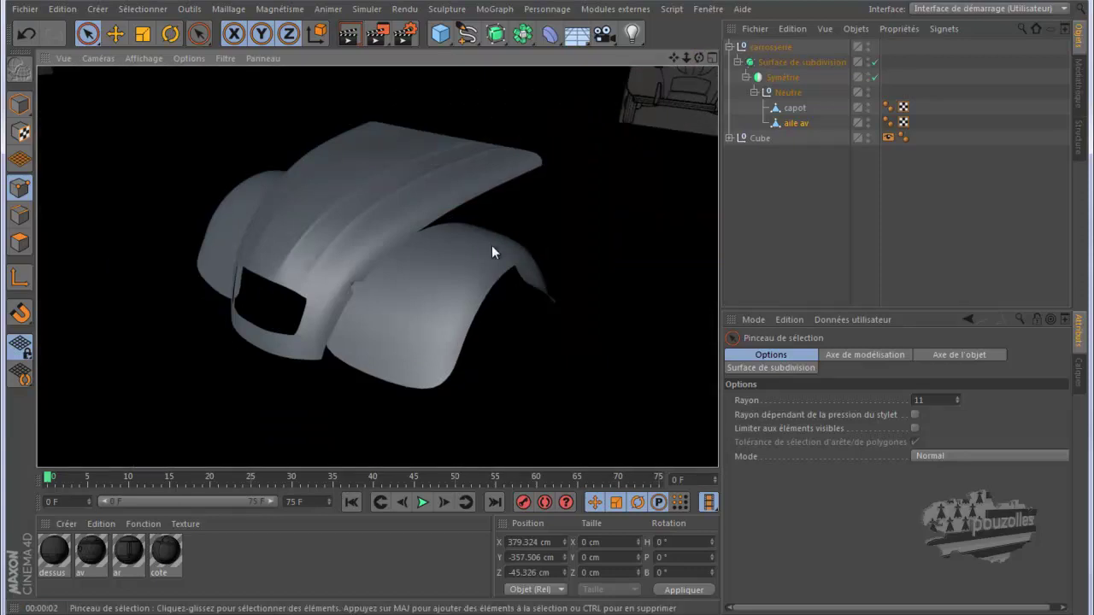
pyautogui.click(874, 62)
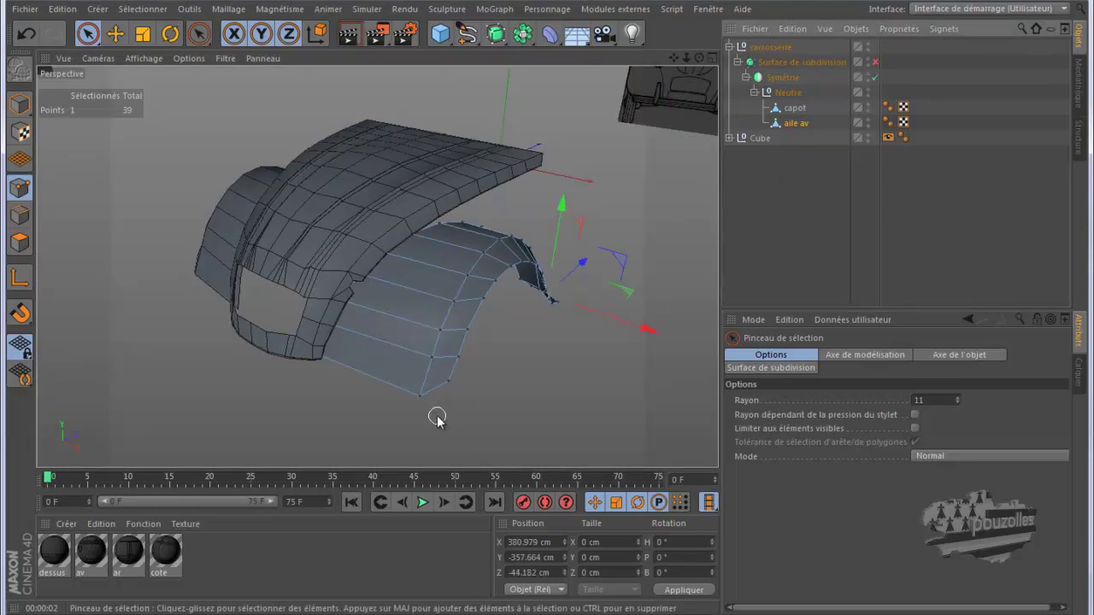
# Cut a trial edge loop across the fender with the K knife and preview it smoothed
pyautogui.press('k')
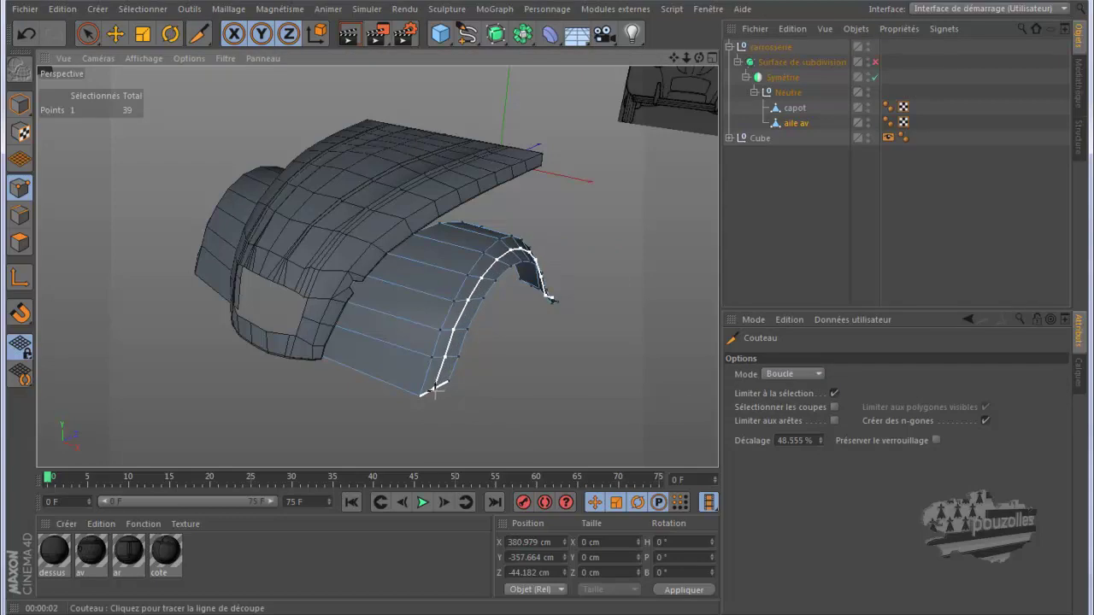
pyautogui.click(433, 386)
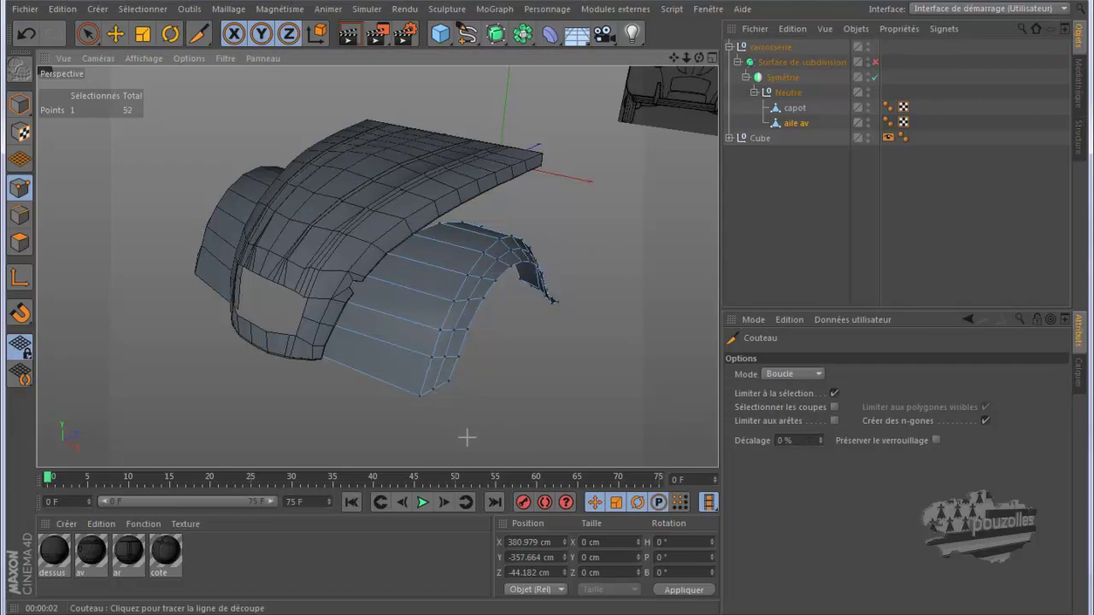
pyautogui.click(874, 61)
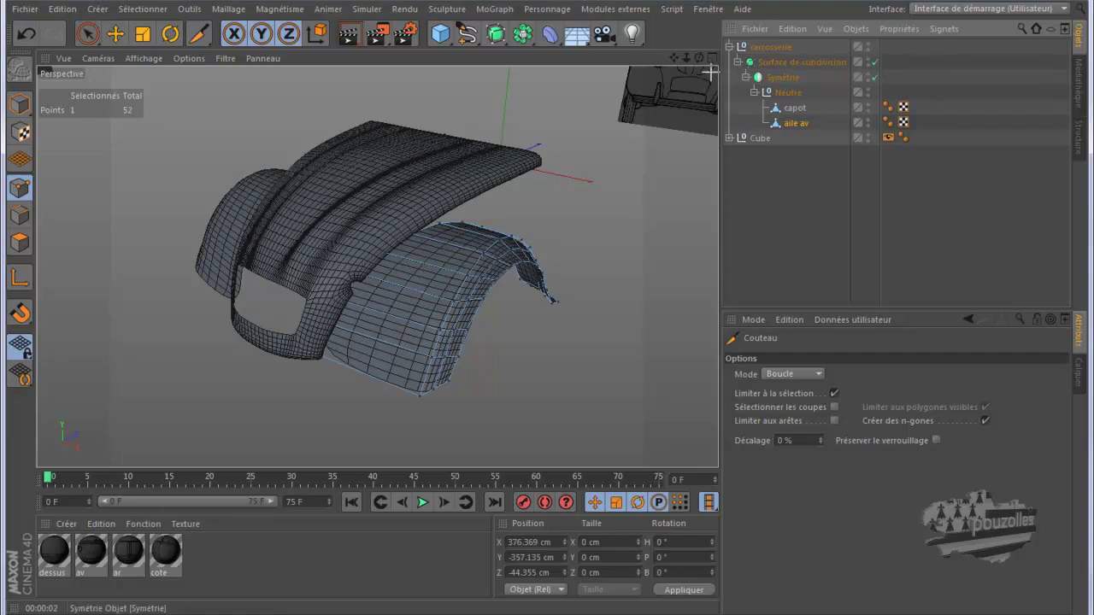
pyautogui.click(349, 33)
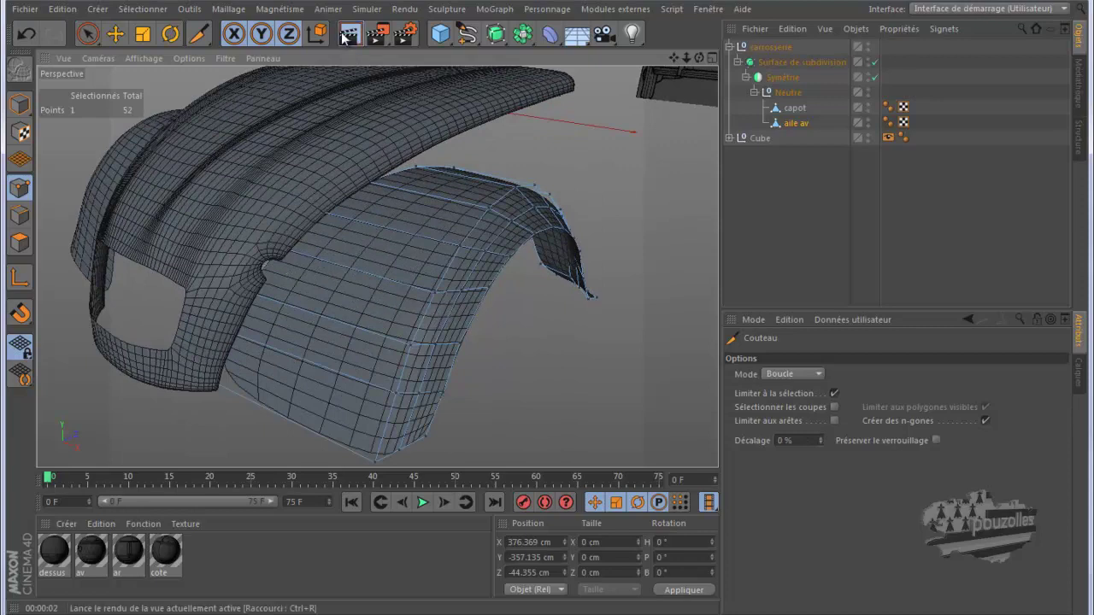
pyautogui.click(349, 33)
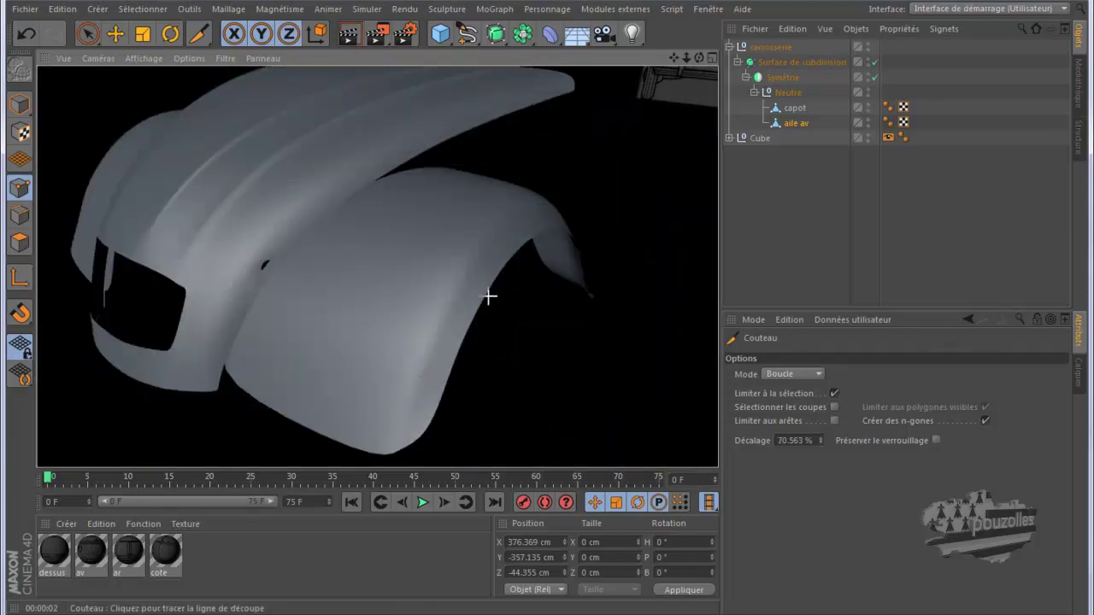
pyautogui.moveTo(694, 56)
pyautogui.mouseDown()
pyautogui.moveTo(548, 308)
pyautogui.moveTo(551, 59)
pyautogui.mouseUp()
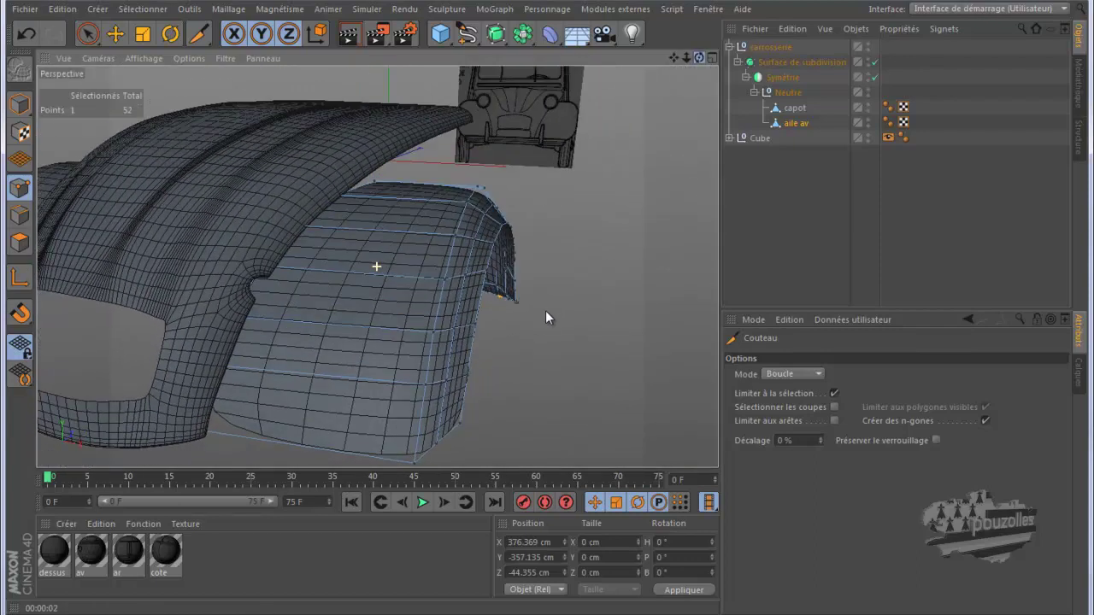
pyautogui.click(348, 35)
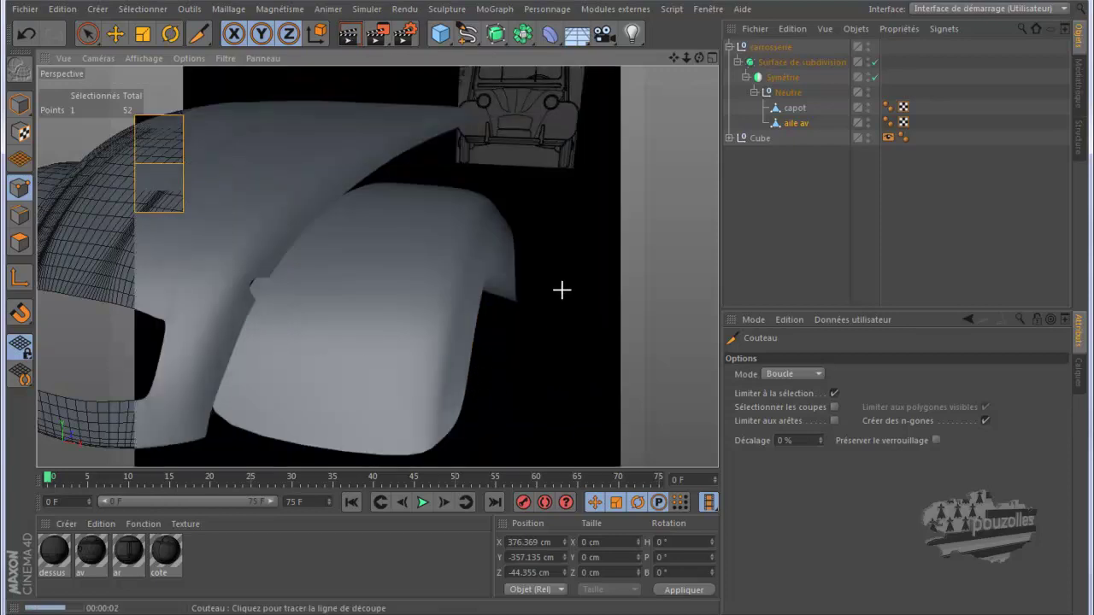
# Undo the trial cut and re-cut the loop near the fender's rear edge, smoothing on
pyautogui.click(26, 35)
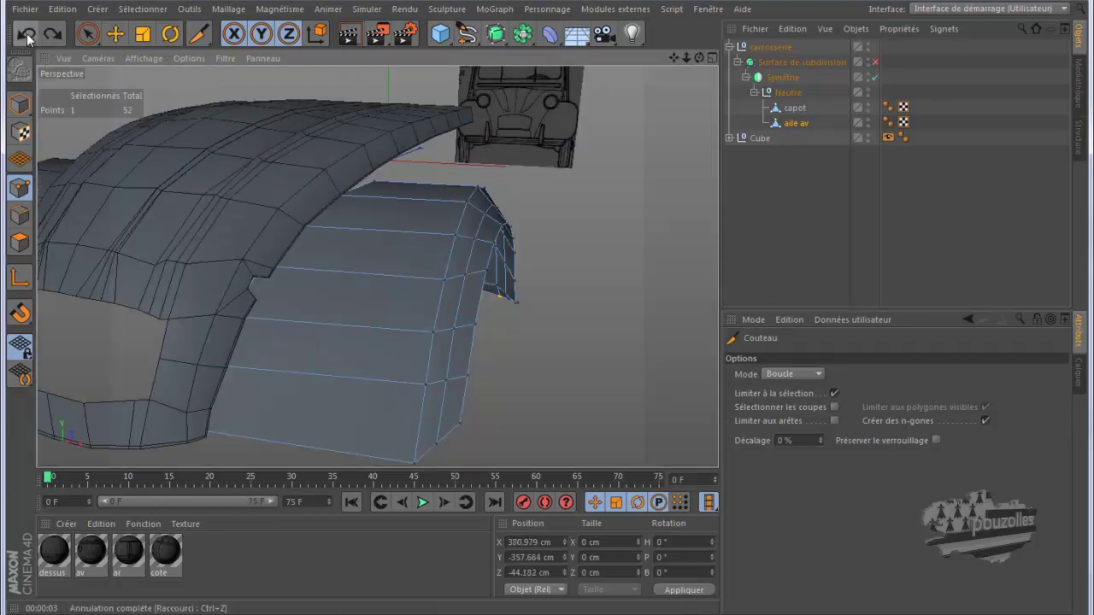
pyautogui.click(445, 436)
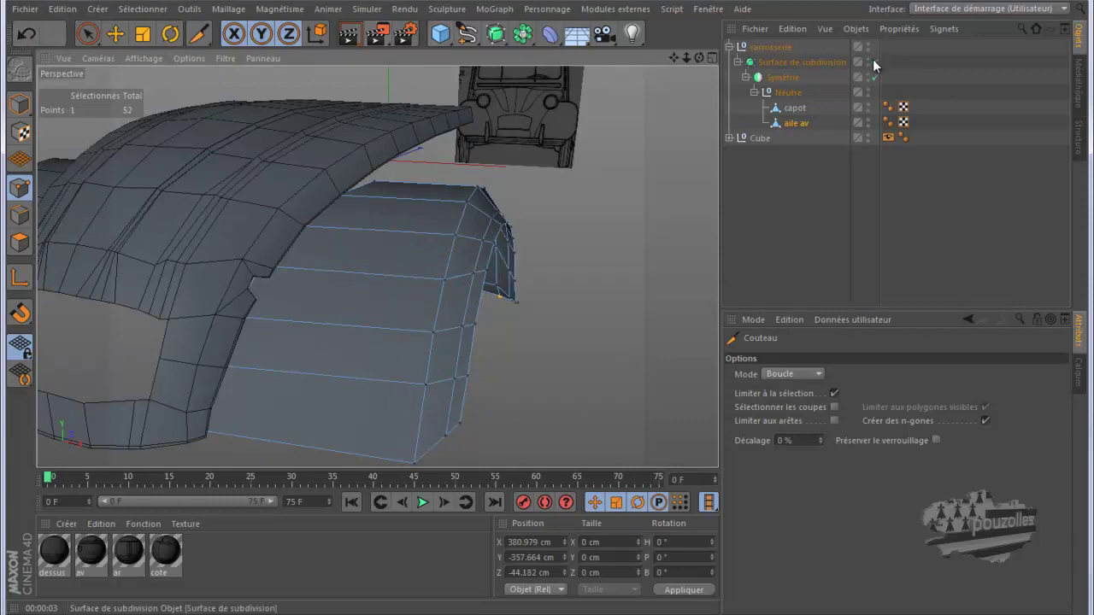
pyautogui.click(873, 60)
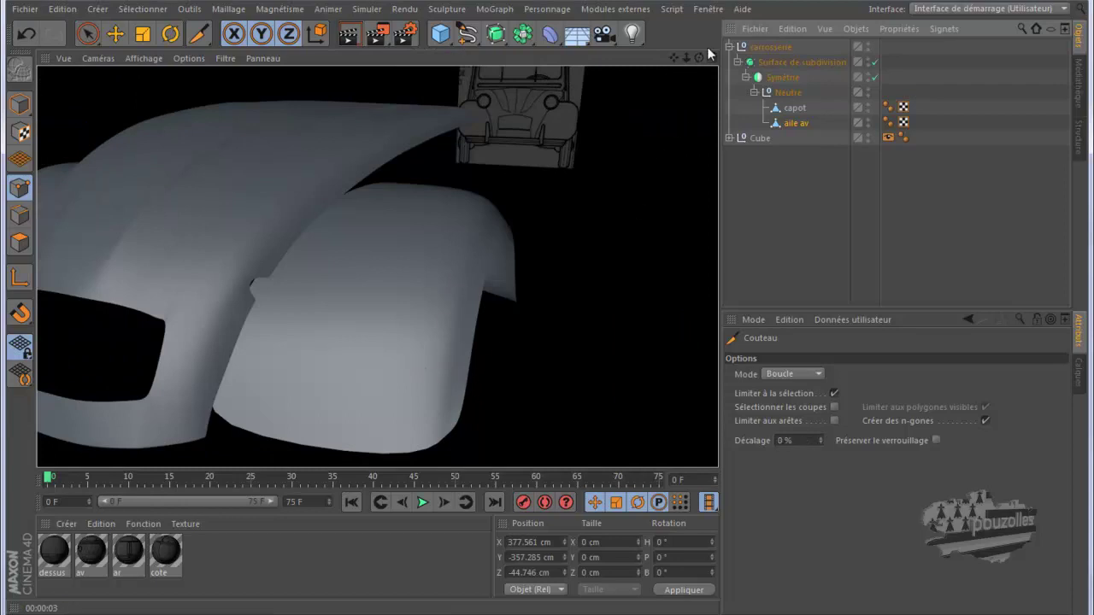
# Orbit around the fender and render a preview, zooming out to see the wheel arch
pyautogui.moveTo(699, 58)
pyautogui.mouseDown()
pyautogui.moveTo(532, 310)
pyautogui.moveTo(563, 301)
pyautogui.moveTo(546, 308)
pyautogui.mouseUp()
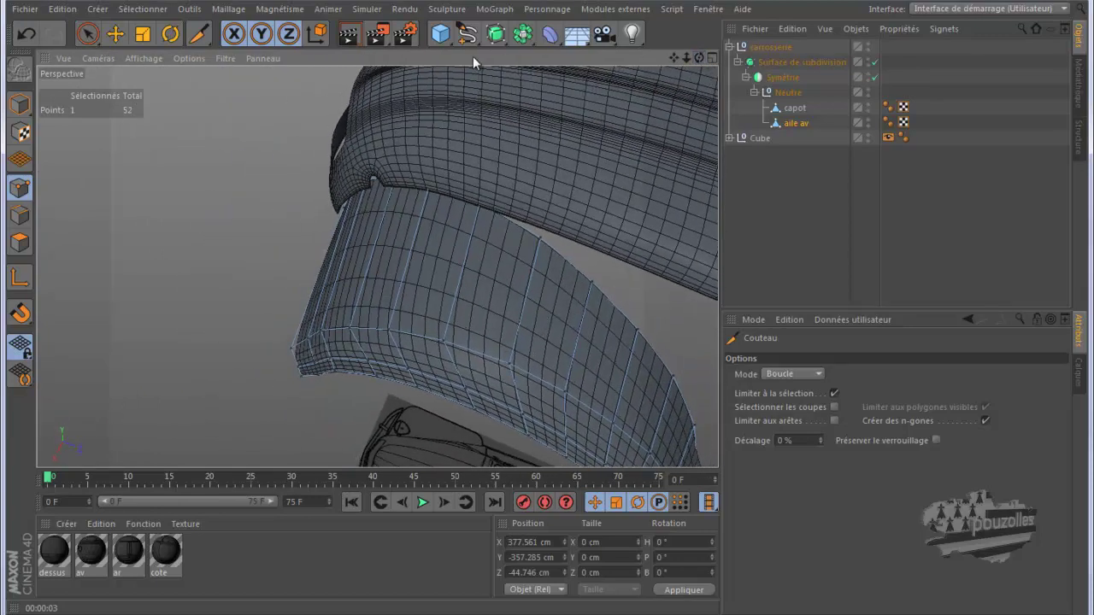
pyautogui.click(350, 35)
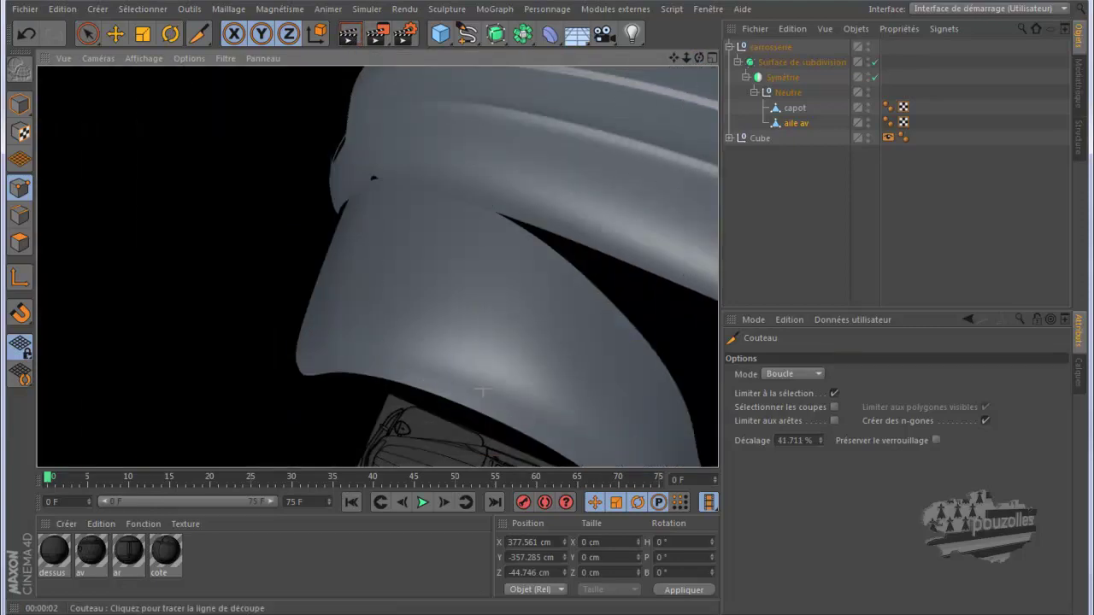
pyautogui.moveTo(693, 58)
pyautogui.mouseDown()
pyautogui.moveTo(551, 313)
pyautogui.moveTo(660, 123)
pyautogui.mouseUp()
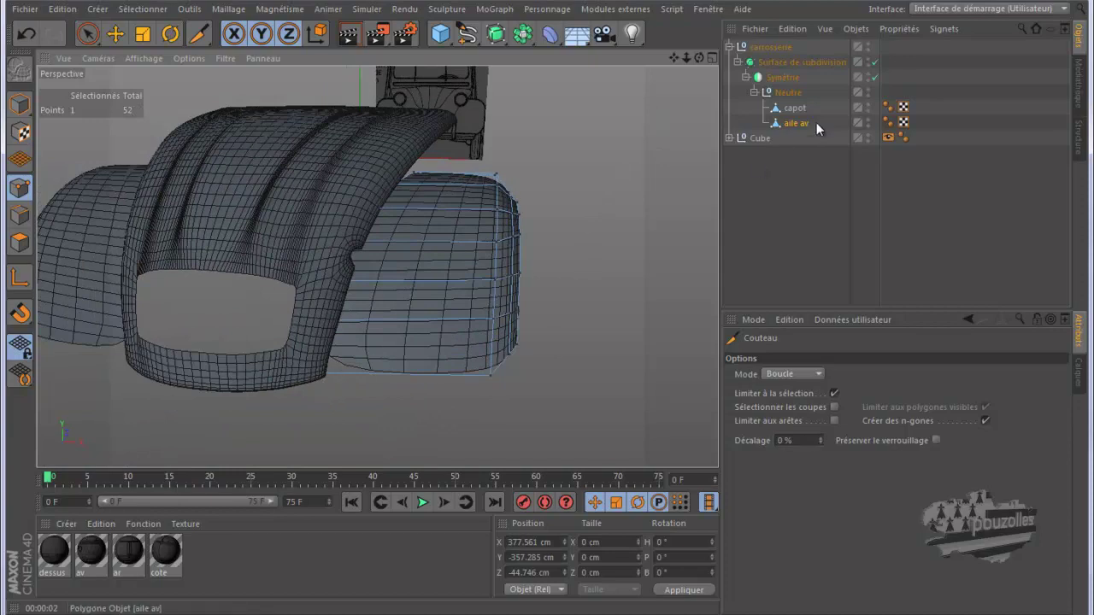
# Hide the hood and cut two vertical edge loops across the fender
pyautogui.click(868, 104)
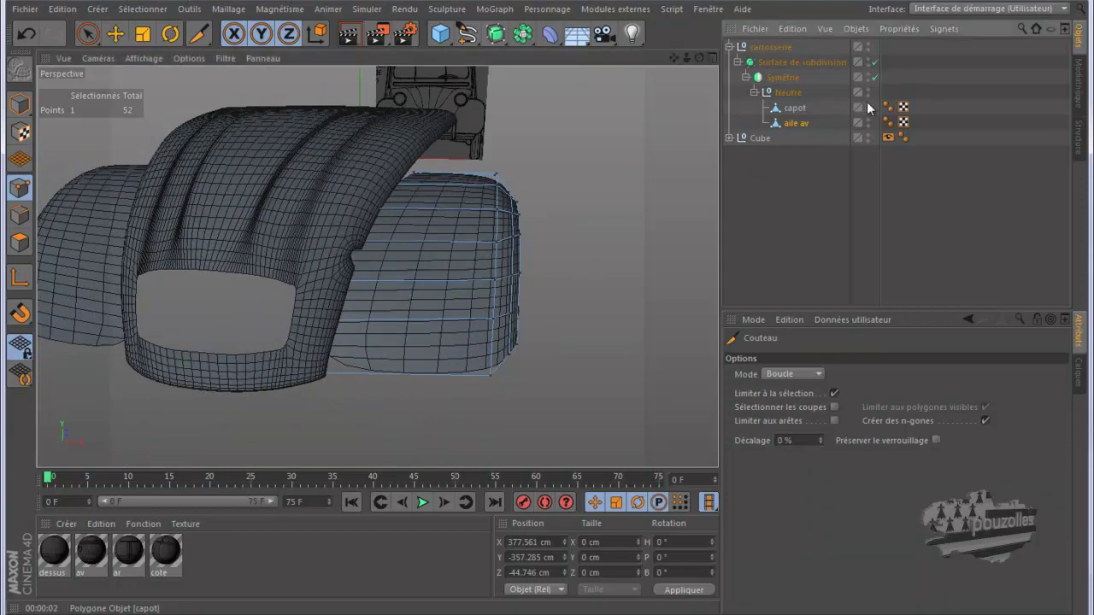
pyautogui.click(867, 104)
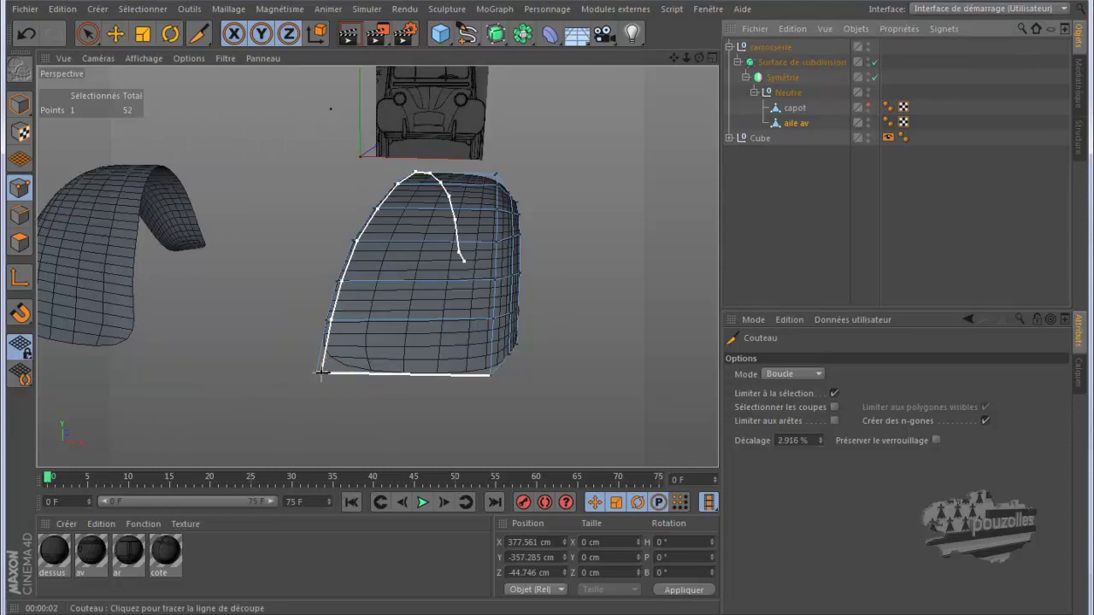
pyautogui.click(332, 411)
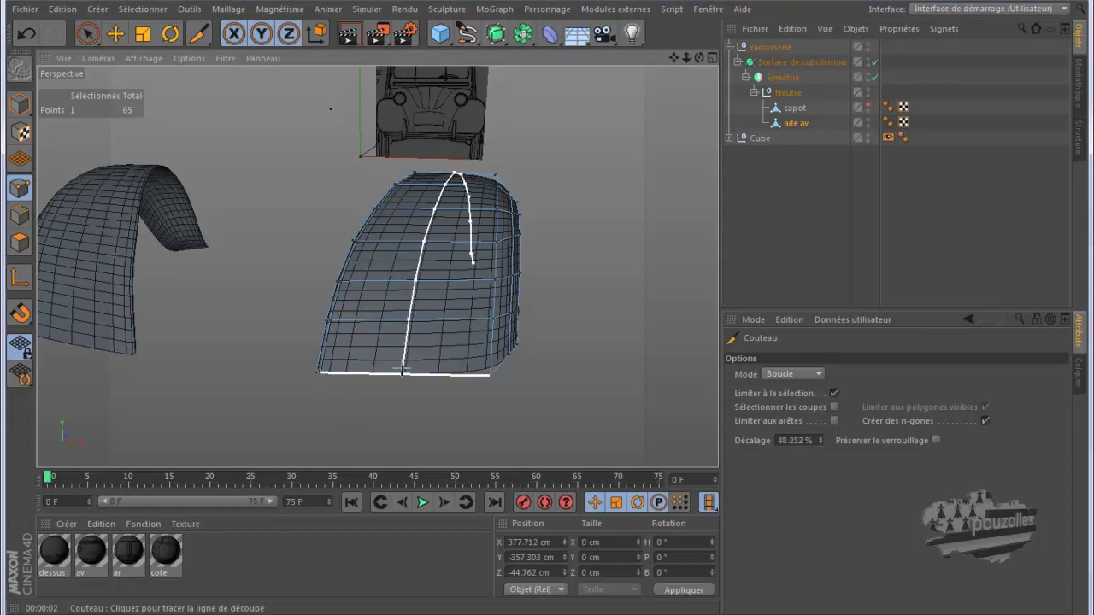
pyautogui.click(402, 370)
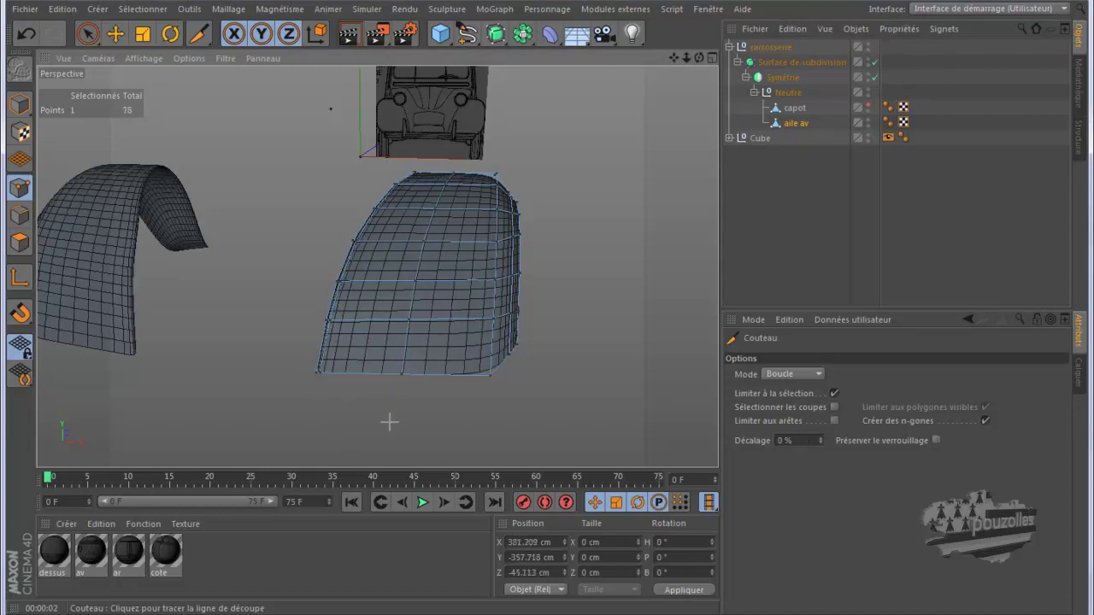
# Use Sélection par boucle with Arrêter aux délimitations to select a vertical point loop
pyautogui.press('u')
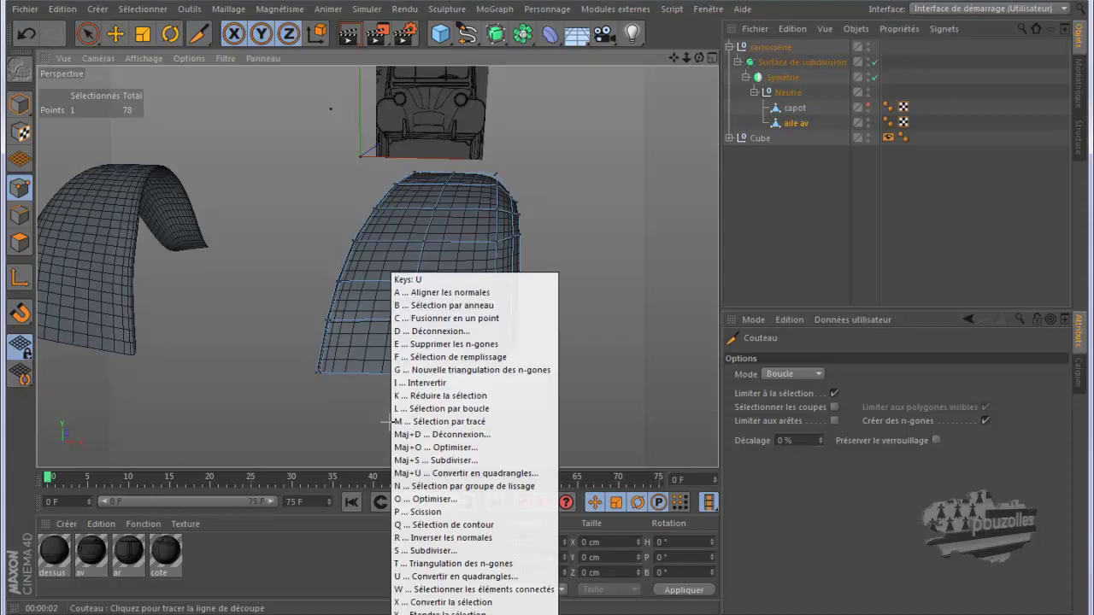
pyautogui.press('l')
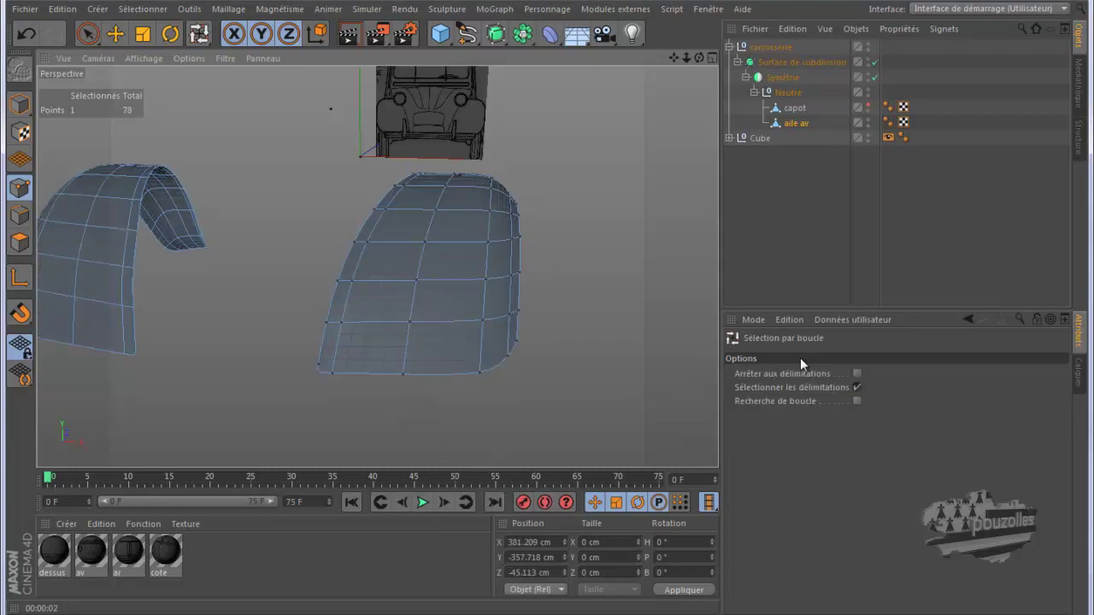
pyautogui.click(856, 384)
pyautogui.click(857, 373)
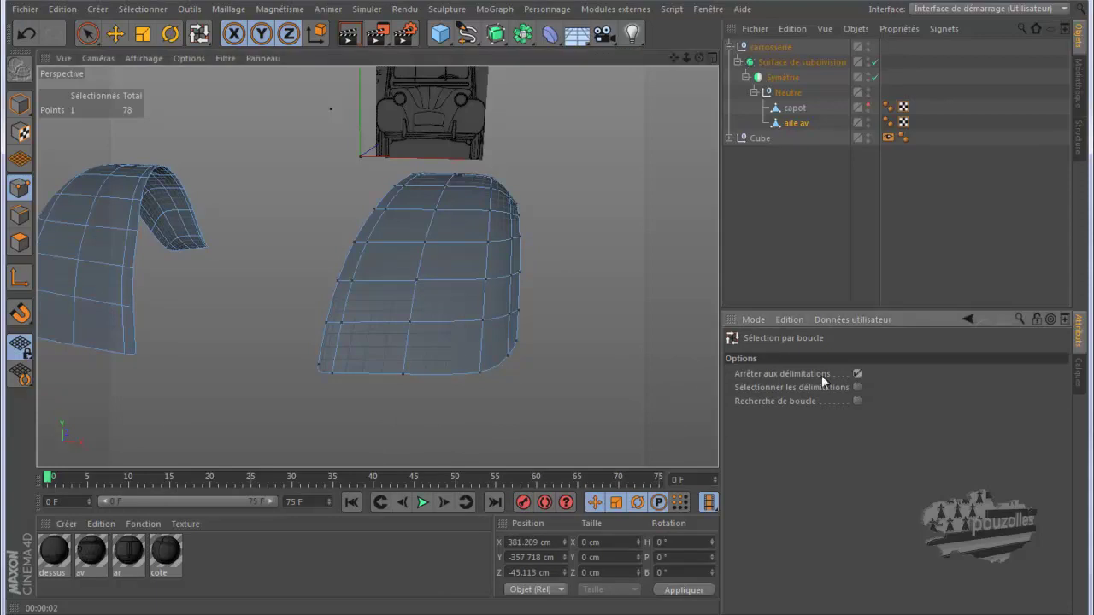
pyautogui.click(410, 373)
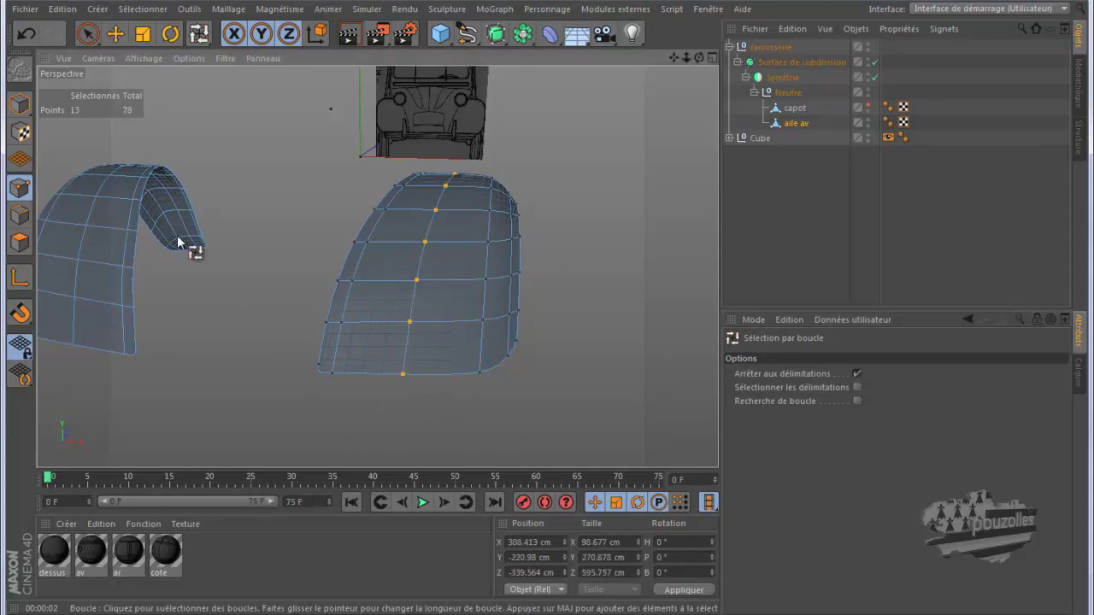
# Deselect the loop's bottom points and raise the remaining 11 middle points about 3.5 cm
pyautogui.keyDown('ctrl'); pyautogui.click(405, 373); pyautogui.keyUp('ctrl')
pyautogui.moveTo(540, 315)
pyautogui.keyDown('alt'); pyautogui.mouseDown()
pyautogui.moveTo(323, 168)
pyautogui.moveTo(333, 214)
pyautogui.mouseUp(); pyautogui.keyUp('alt')
pyautogui.keyDown('ctrl'); pyautogui.click(602, 393); pyautogui.keyUp('ctrl')
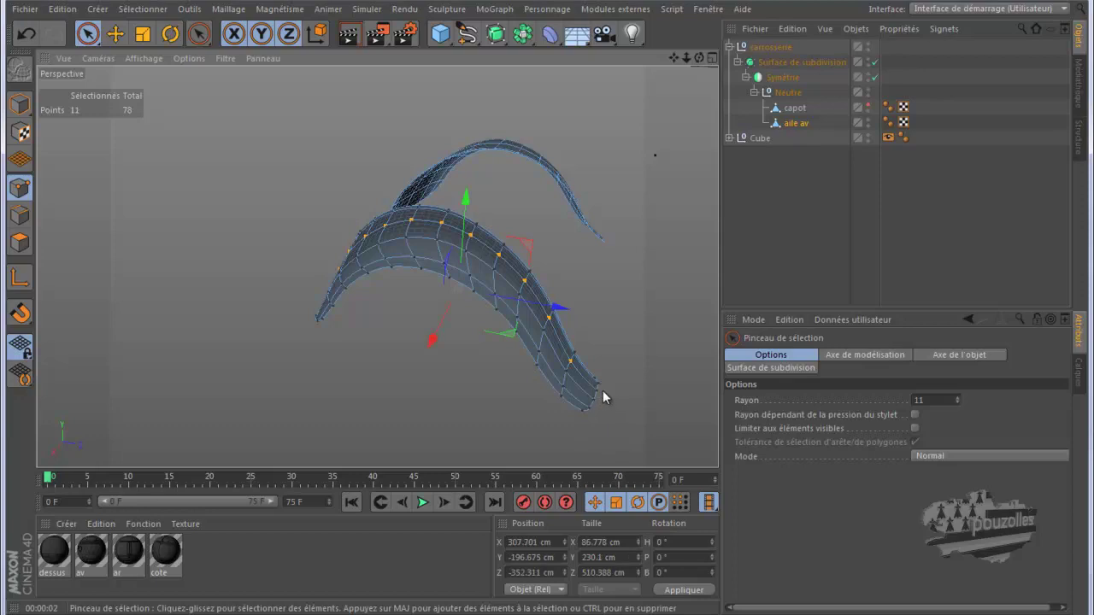
pyautogui.keyDown('alt'); pyautogui.moveTo(548, 315); pyautogui.dragTo(564, 306); pyautogui.keyUp('alt')
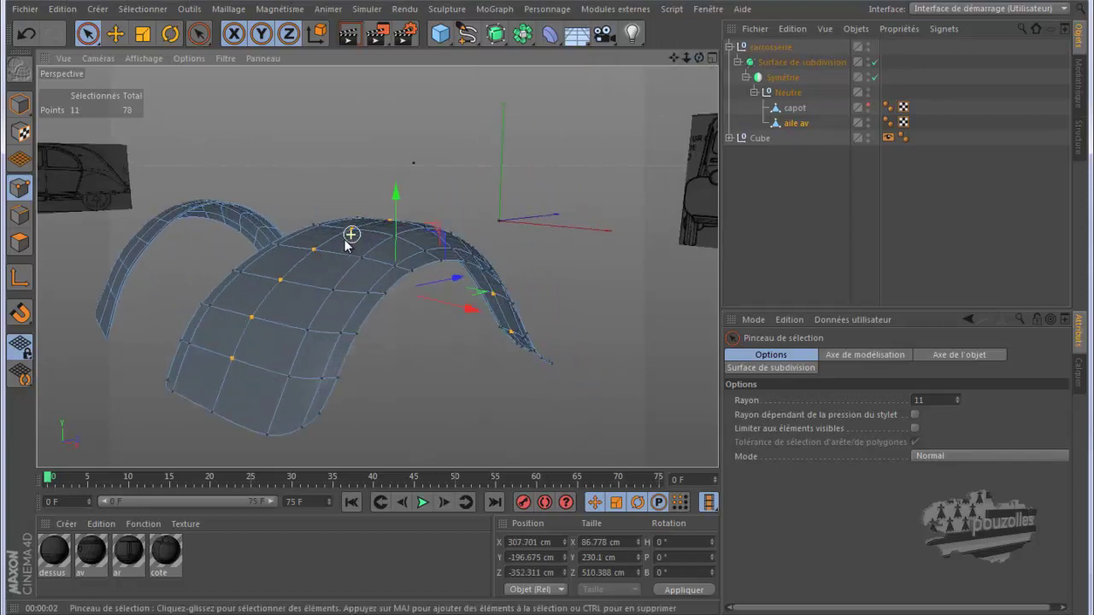
pyautogui.moveTo(698, 57)
pyautogui.mouseDown()
pyautogui.moveTo(553, 315)
pyautogui.moveTo(663, 84)
pyautogui.mouseUp()
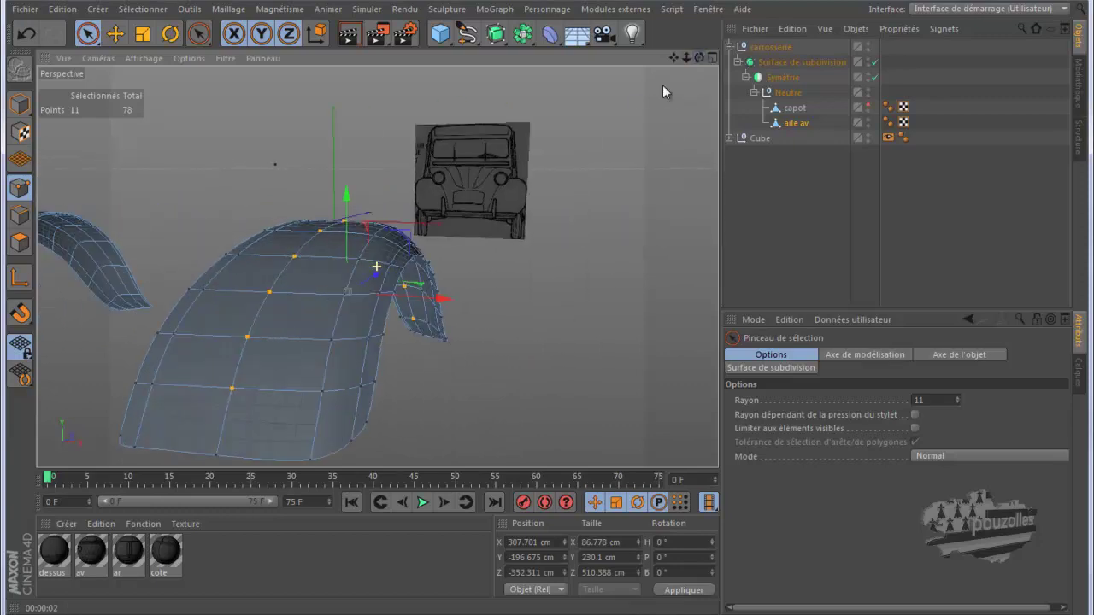
pyautogui.keyDown('alt'); pyautogui.moveTo(368, 277); pyautogui.dragTo(342, 202); pyautogui.keyUp('alt')
pyautogui.keyDown('alt'); pyautogui.moveTo(534, 169); pyautogui.dragTo(585, 183); pyautogui.keyUp('alt')
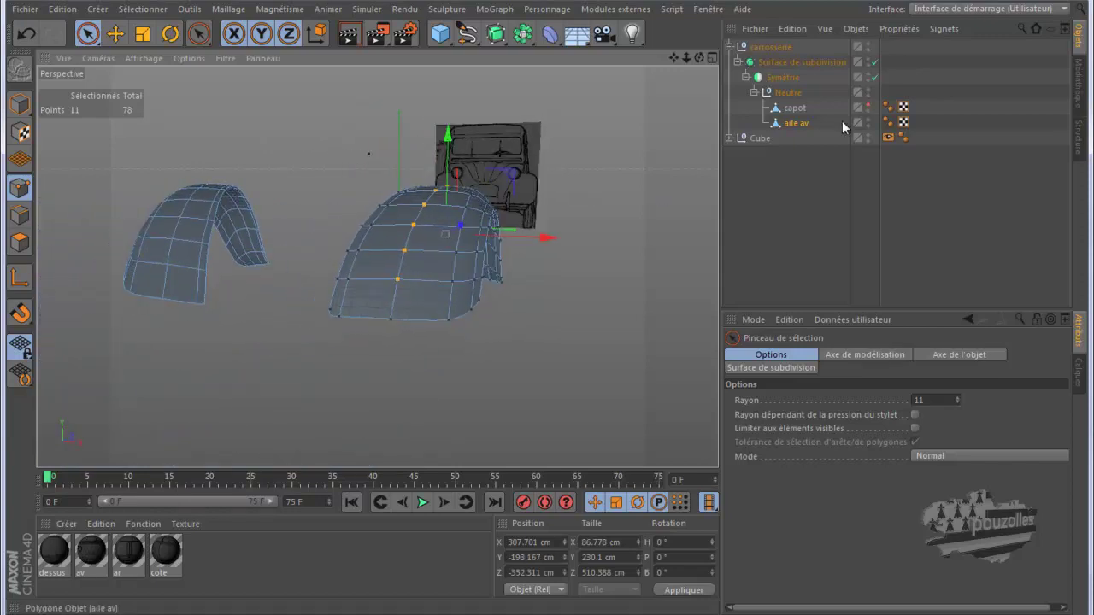
# Unhide the hood, frame it with the fender, and render a shaded preview
pyautogui.click(868, 106)
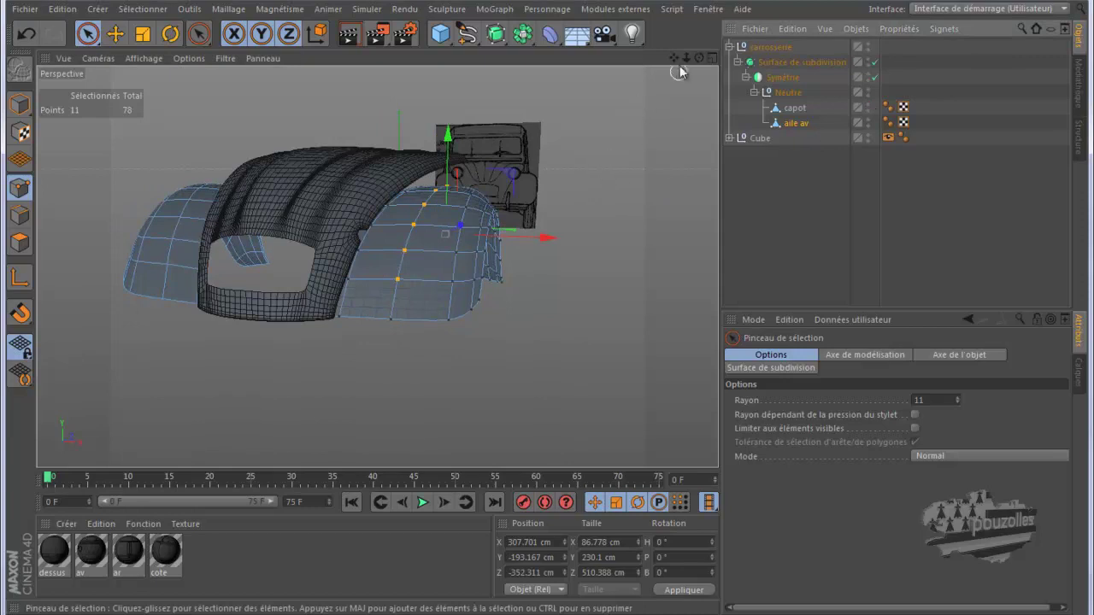
pyautogui.keyDown('alt'); pyautogui.moveTo(547, 315); pyautogui.dragTo(547, 309); pyautogui.keyUp('alt')
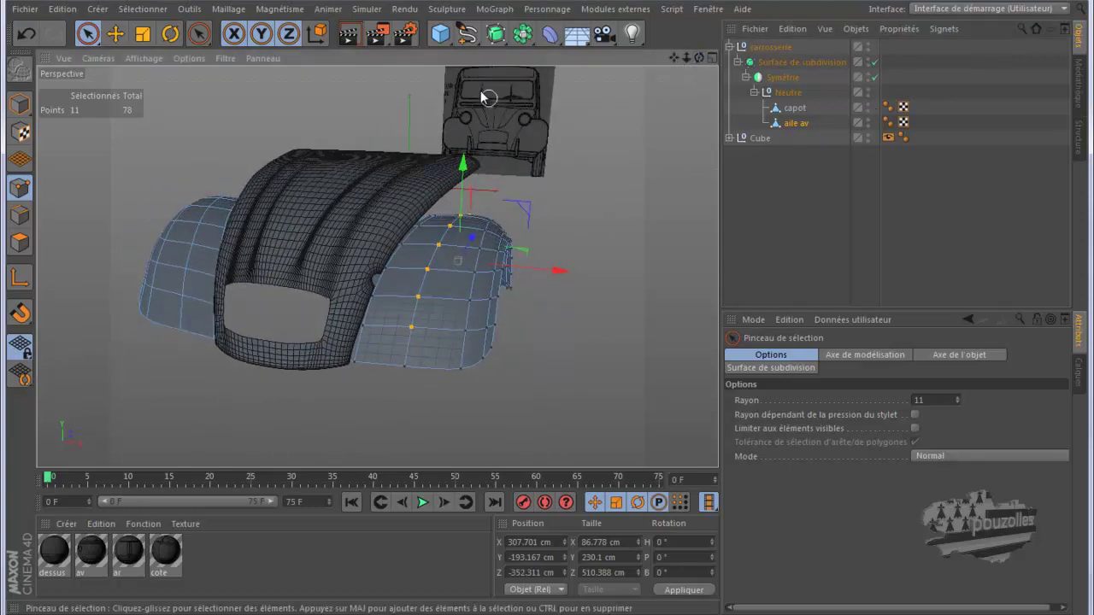
pyautogui.click(354, 34)
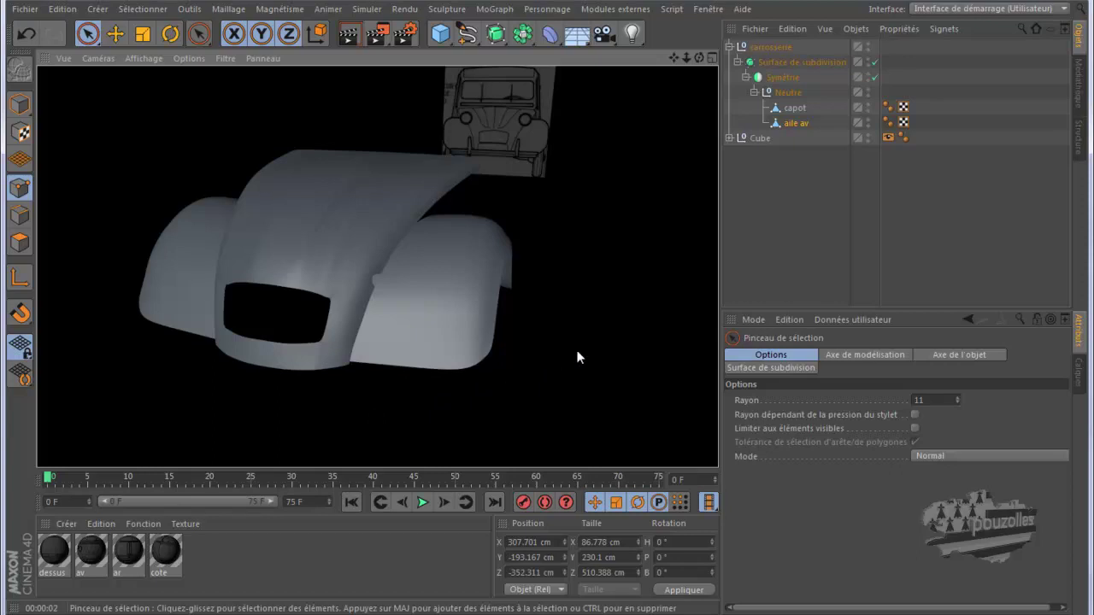
# Exit the render preview and orbit and zoom around the fender panel
pyautogui.click(651, 190)
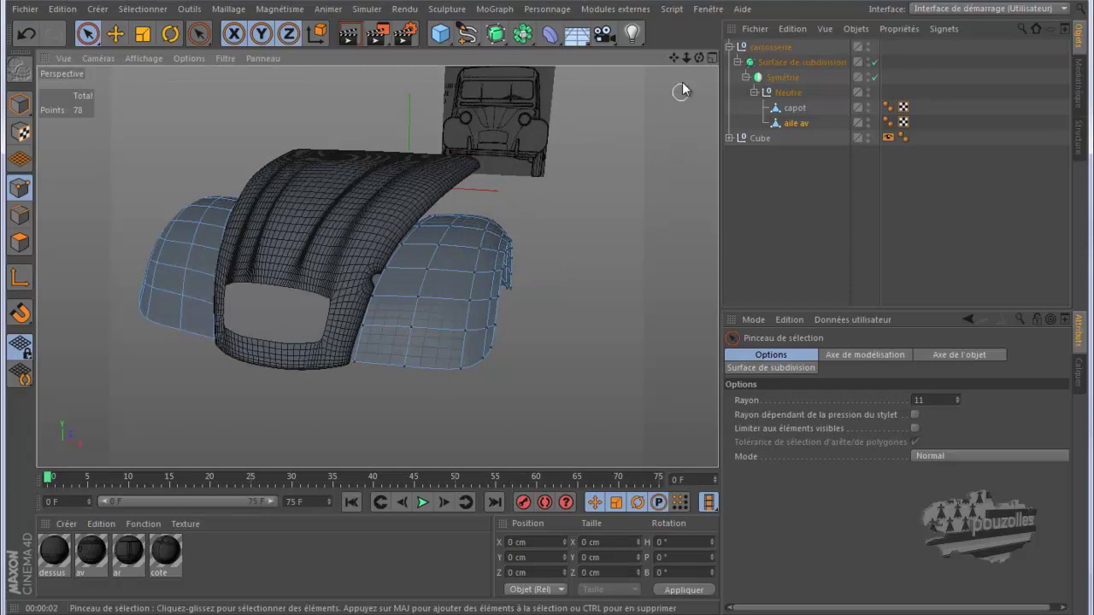
pyautogui.moveTo(699, 57)
pyautogui.mouseDown()
pyautogui.moveTo(544, 313)
pyautogui.moveTo(293, 205)
pyautogui.mouseUp()
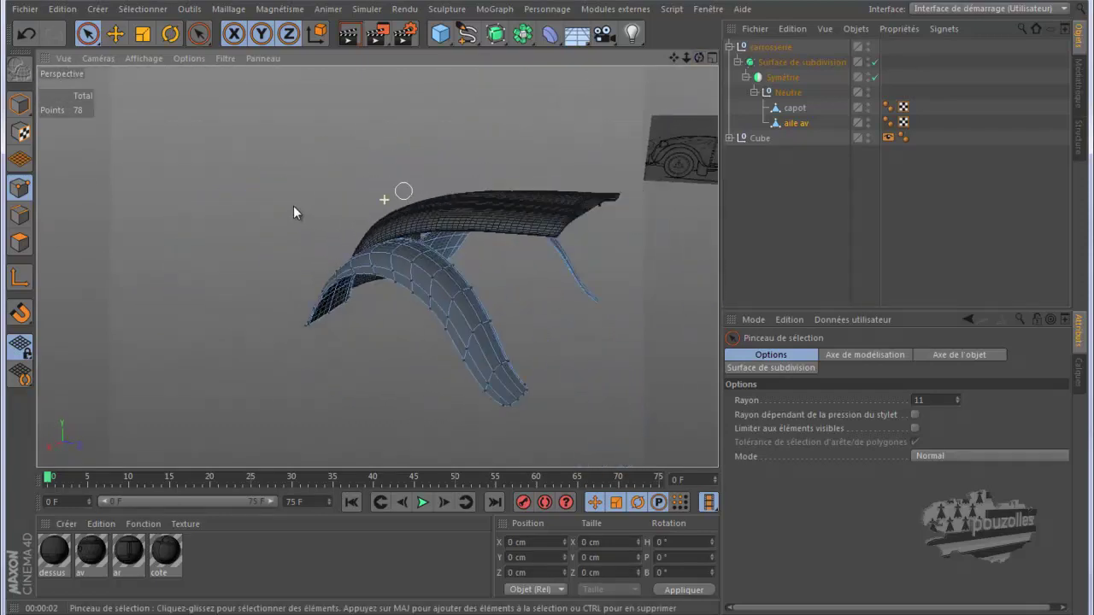
pyautogui.scroll(2, 489, 378)
pyautogui.scroll(2, 476, 379)
pyautogui.scroll(3, 481, 384)
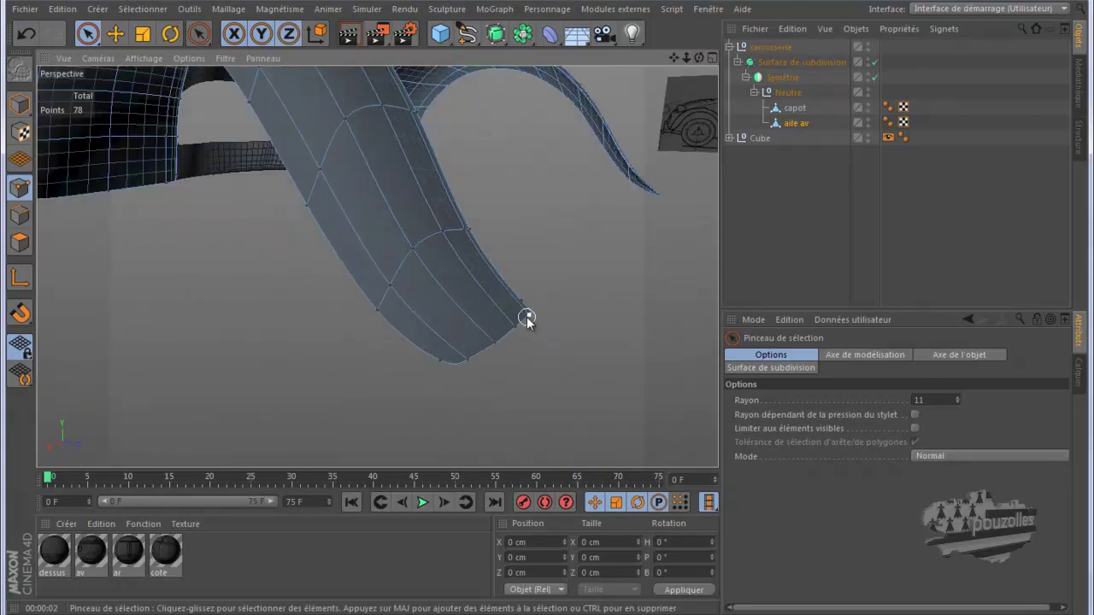
pyautogui.moveTo(698, 57); pyautogui.dragTo(550, 307)
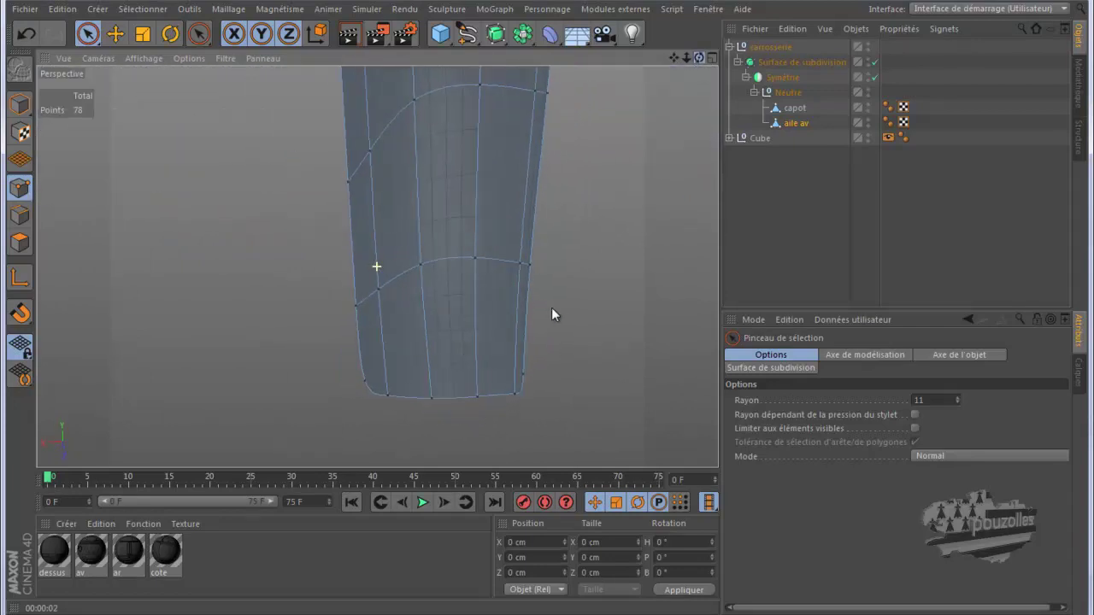
pyautogui.moveTo(550, 307); pyautogui.dragTo(550, 307)
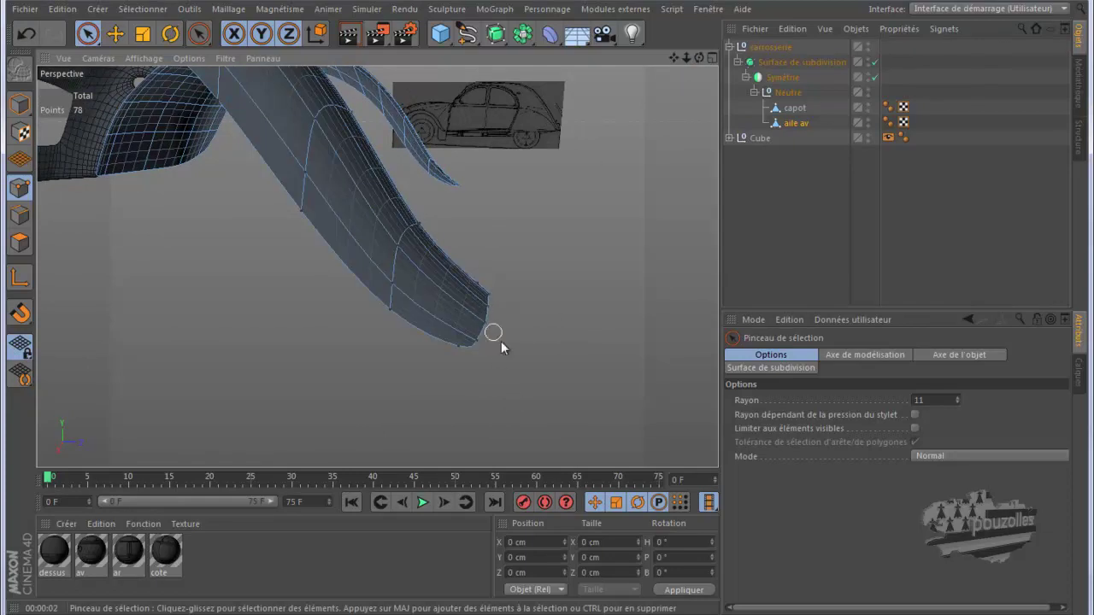
# Orbit to view the whole fender and hood, then switch to the four-view layout
pyautogui.keyDown('alt'); pyautogui.moveTo(521, 362); pyautogui.dragTo(554, 368); pyautogui.keyUp('alt')
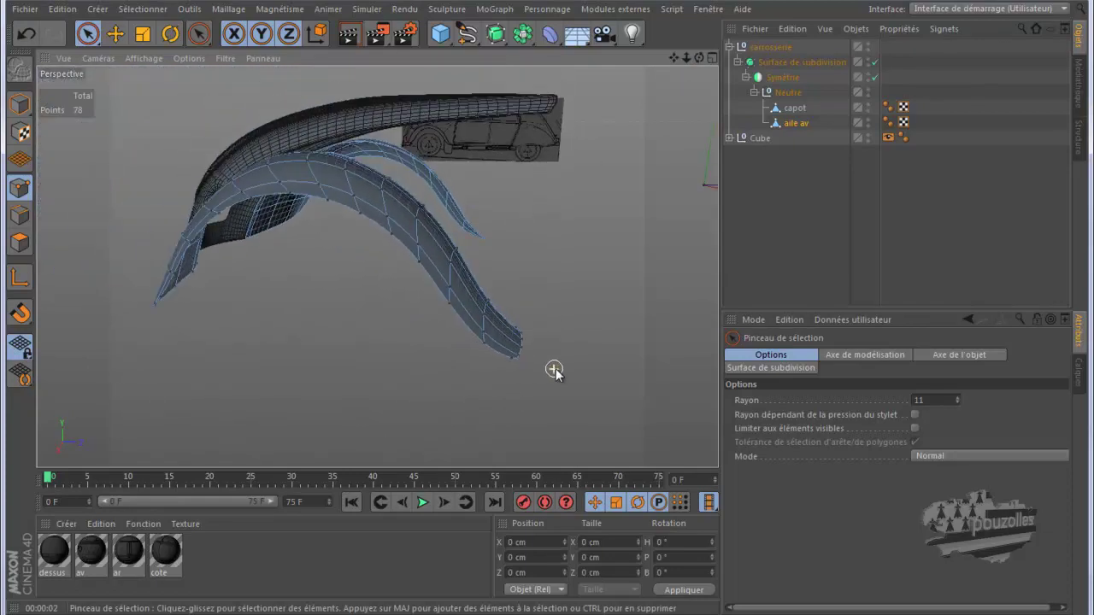
pyautogui.moveTo(701, 59); pyautogui.dragTo(548, 315)
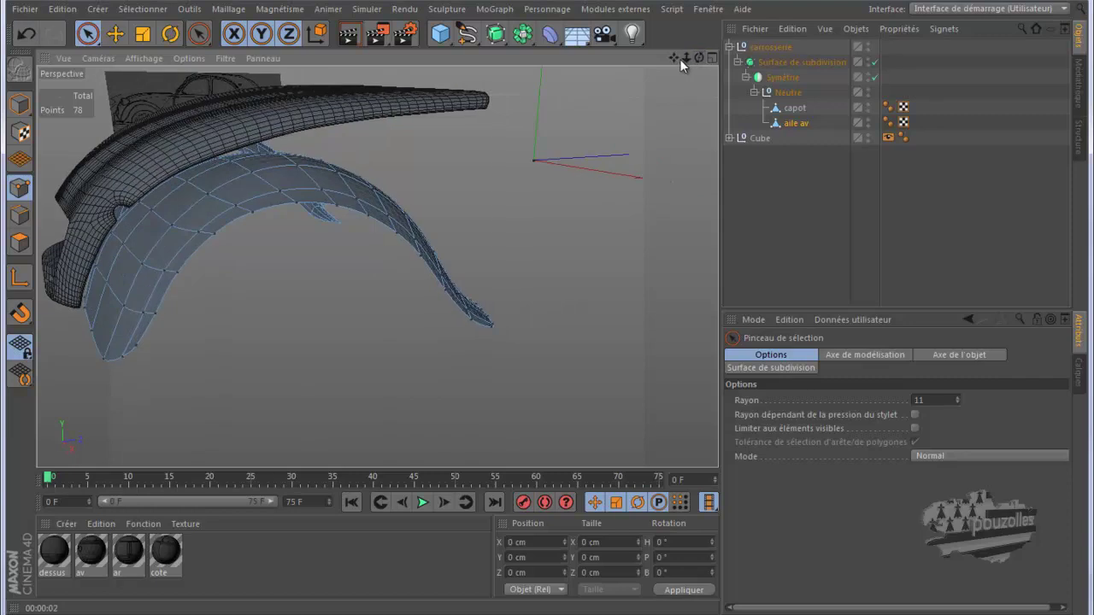
pyautogui.keyDown('alt'); pyautogui.moveTo(506, 219); pyautogui.dragTo(451, 313); pyautogui.keyUp('alt')
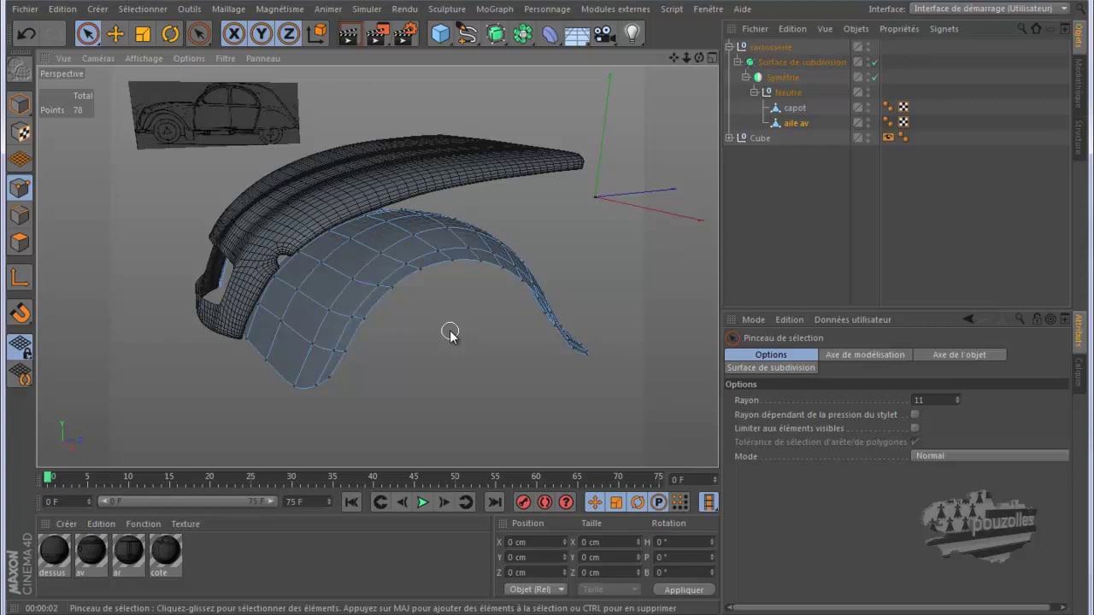
pyautogui.scroll(3, 370, 231)
pyautogui.scroll(2, 370, 230)
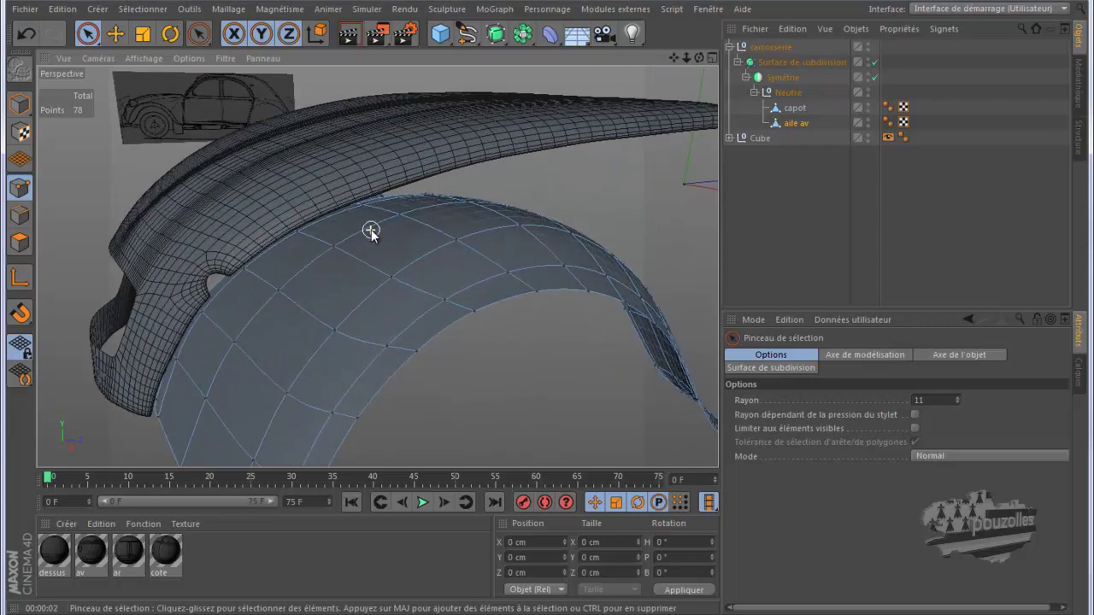
pyautogui.scroll(2, 370, 231)
pyautogui.scroll(-2, 590, 177)
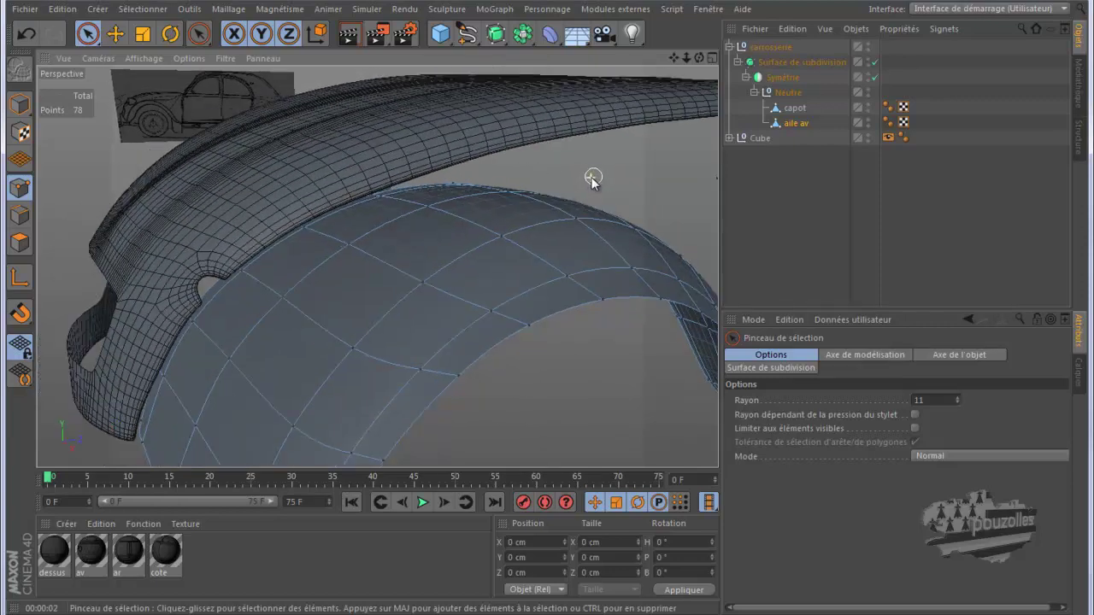
pyautogui.middleClick(591, 176)
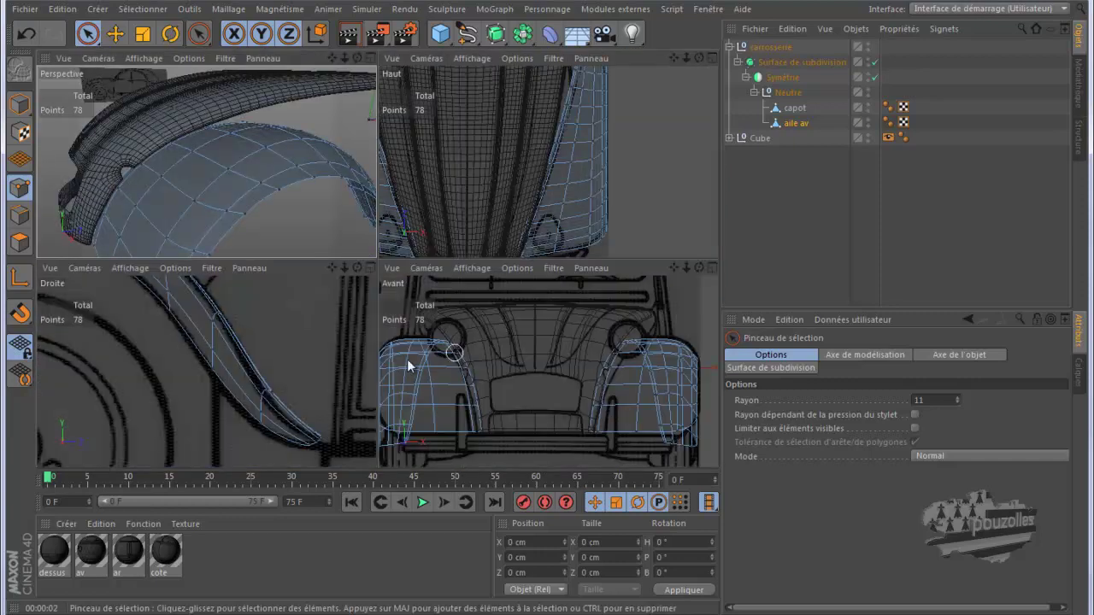
# Maximize and zoom out the Droite view to compare the profile, then maximize Perspective
pyautogui.middleClick(301, 328)
pyautogui.scroll(-2, 305, 334)
pyautogui.scroll(-2, 345, 374)
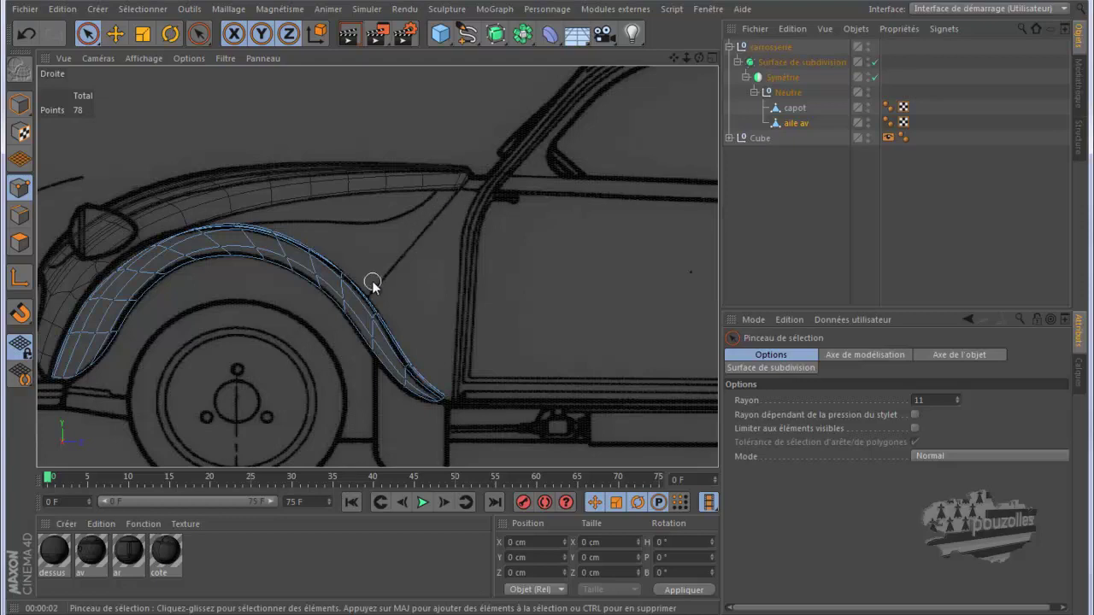
pyautogui.middleClick(331, 261)
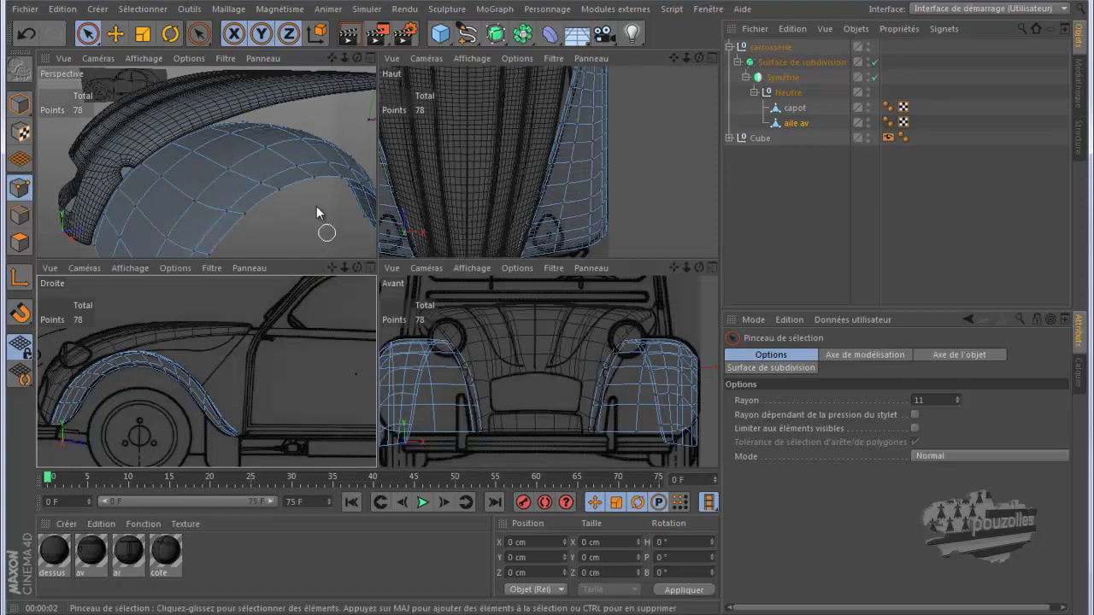
pyautogui.middleClick(318, 205)
pyautogui.keyDown('alt'); pyautogui.moveTo(442, 315); pyautogui.dragTo(351, 285); pyautogui.keyUp('alt')
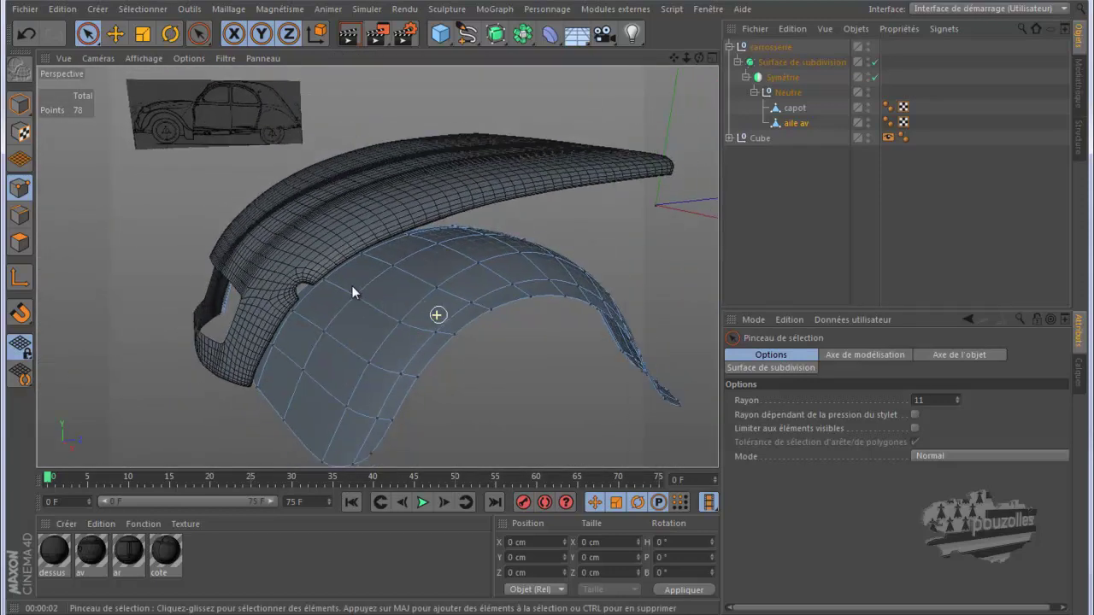
pyautogui.moveTo(702, 64); pyautogui.dragTo(548, 309)
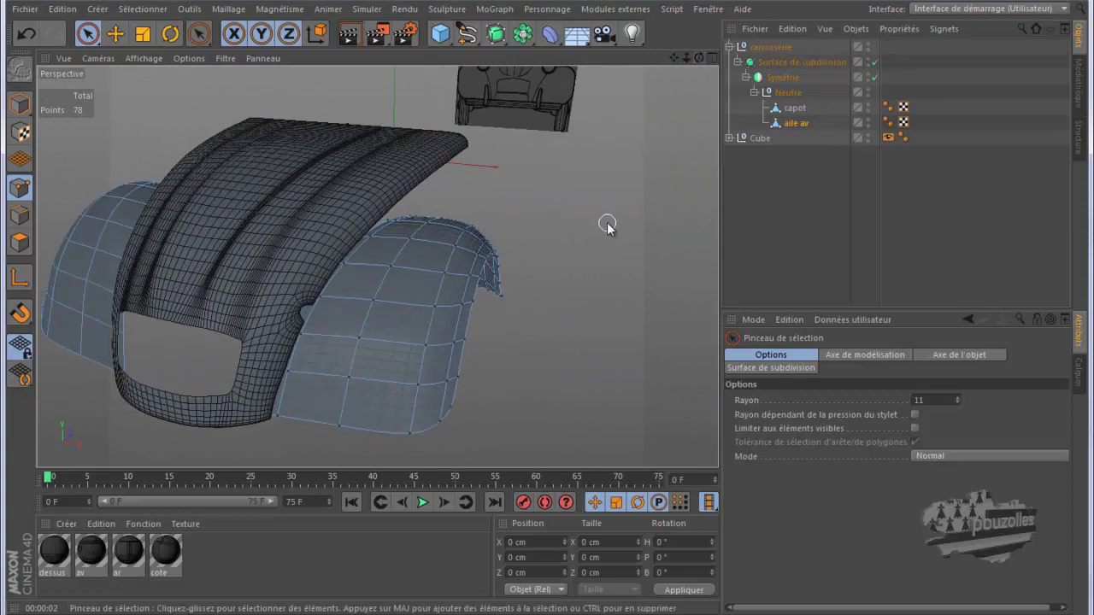
pyautogui.scroll(-3, 606, 227)
pyautogui.scroll(-2, 606, 227)
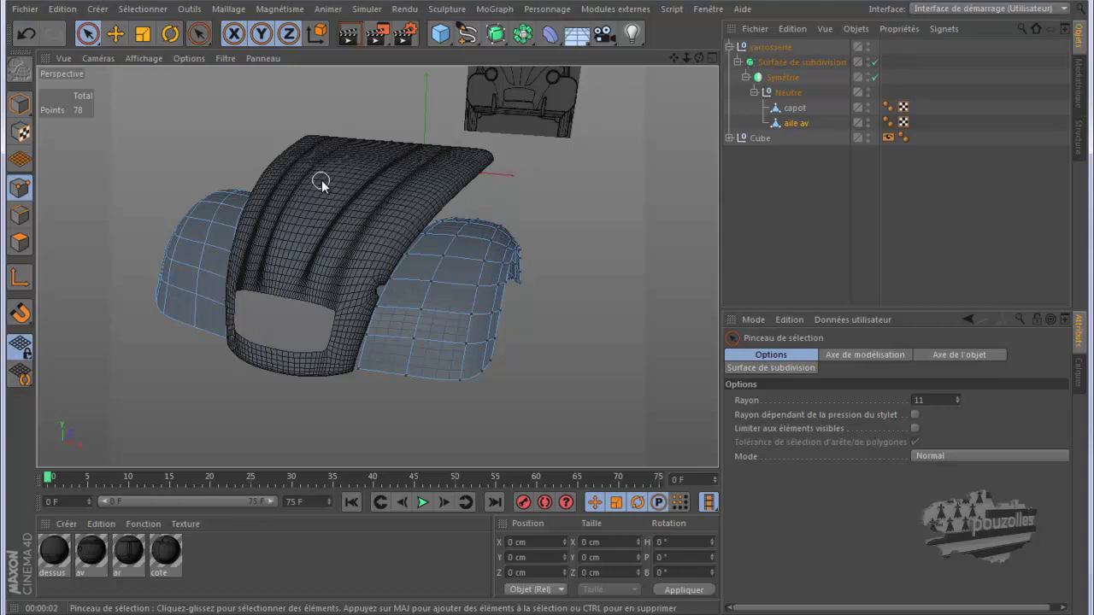
pyautogui.moveTo(701, 57); pyautogui.dragTo(547, 309)
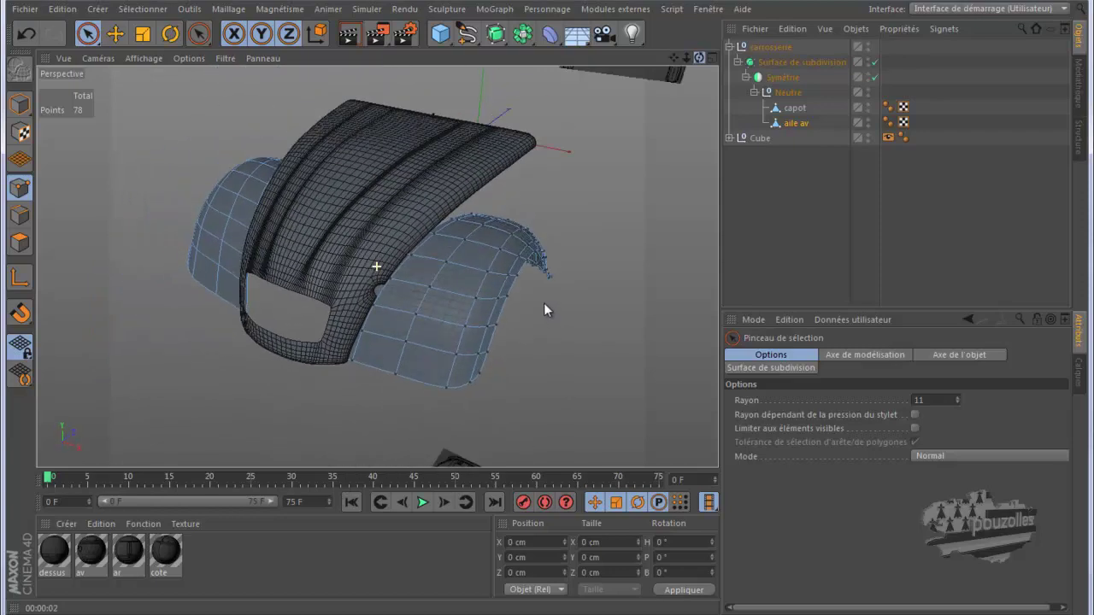
pyautogui.moveTo(548, 309); pyautogui.dragTo(700, 57)
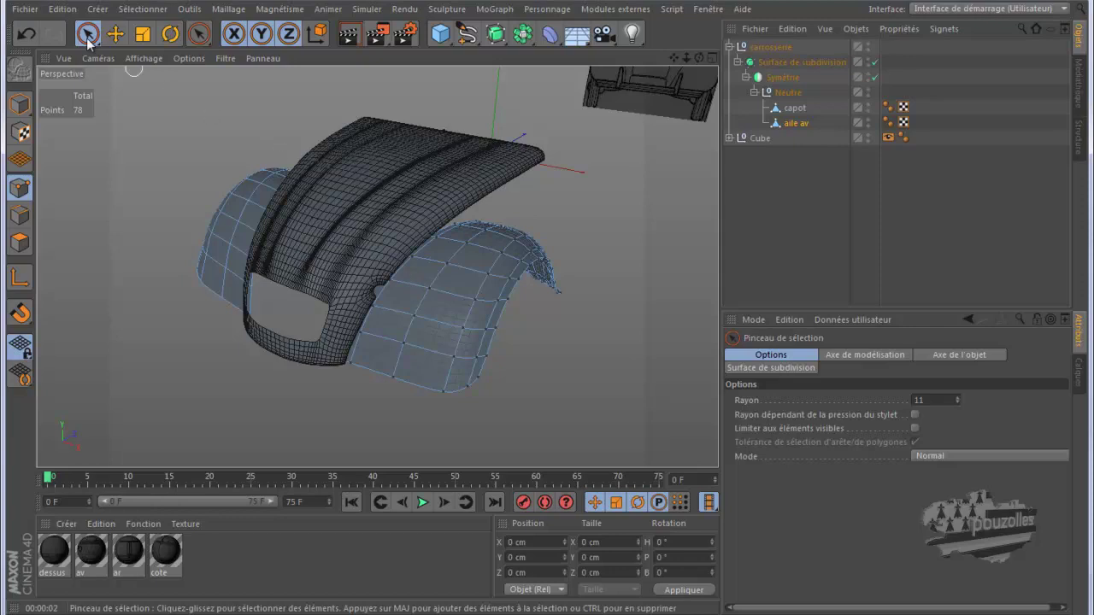
# Save the scene as 'aile av' in the 2cv tuto folder, replacing the name capot 1
pyautogui.click(29, 9)
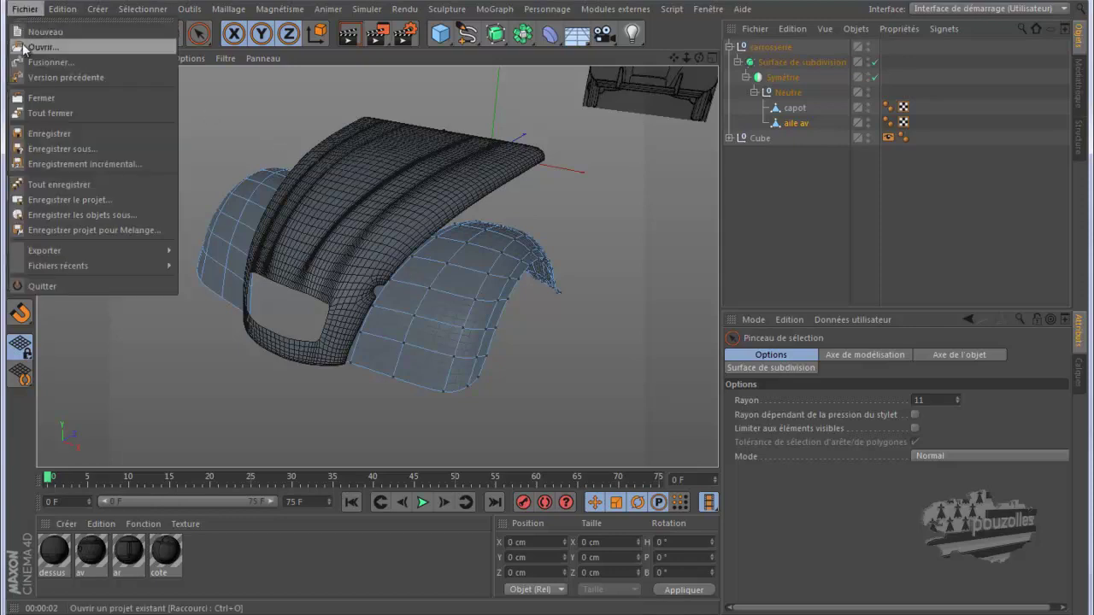
pyautogui.click(36, 150)
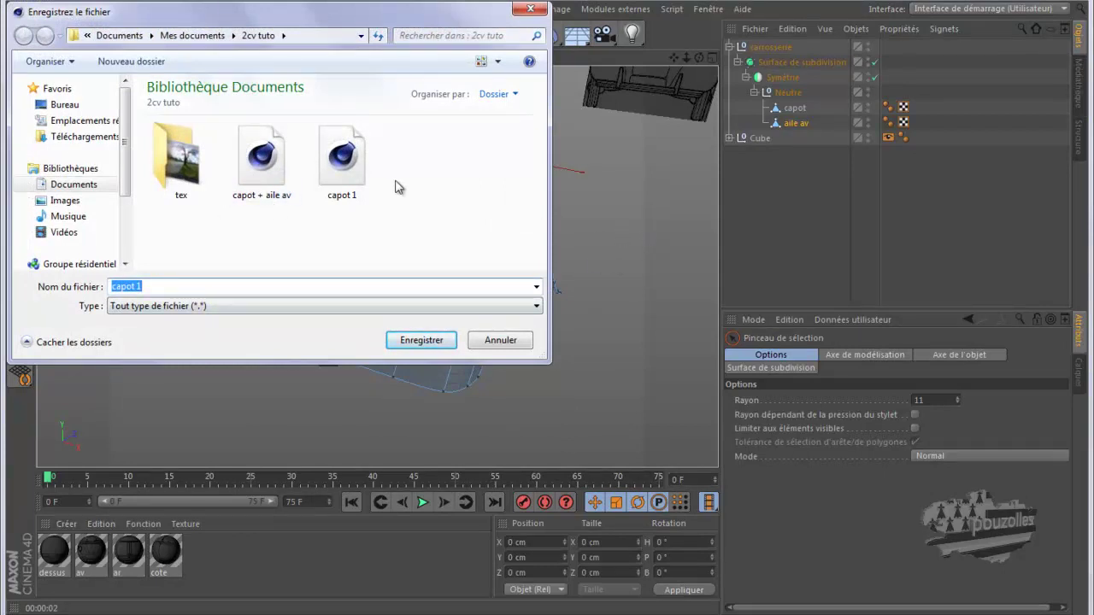
pyautogui.click(342, 203)
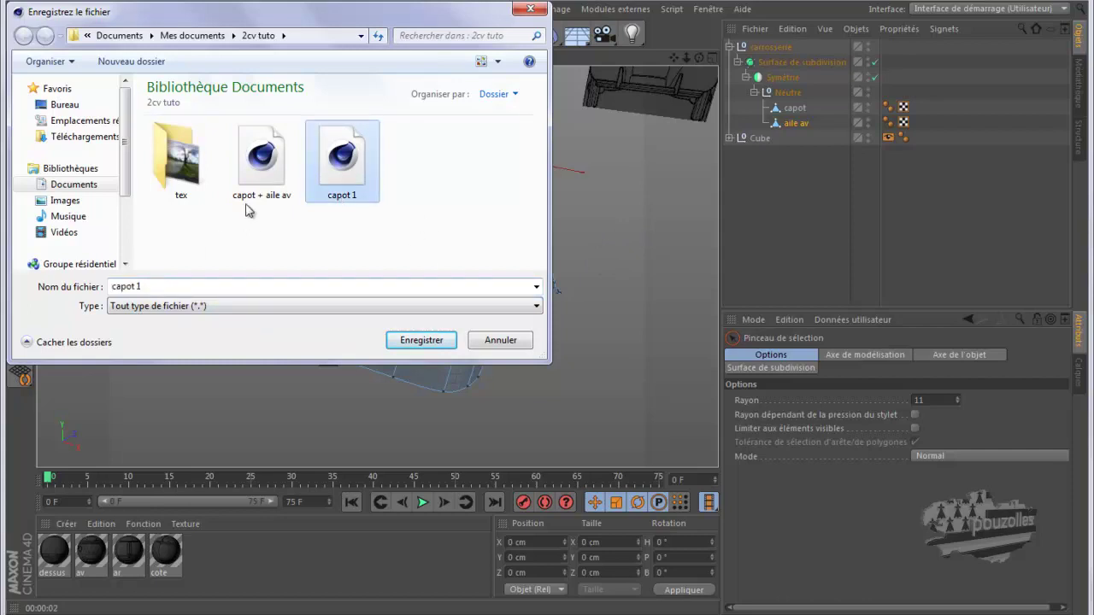
pyautogui.click(177, 284)
pyautogui.moveTo(151, 285); pyautogui.dragTo(109, 291)
pyautogui.press('BackSpace')
pyautogui.write('le av')
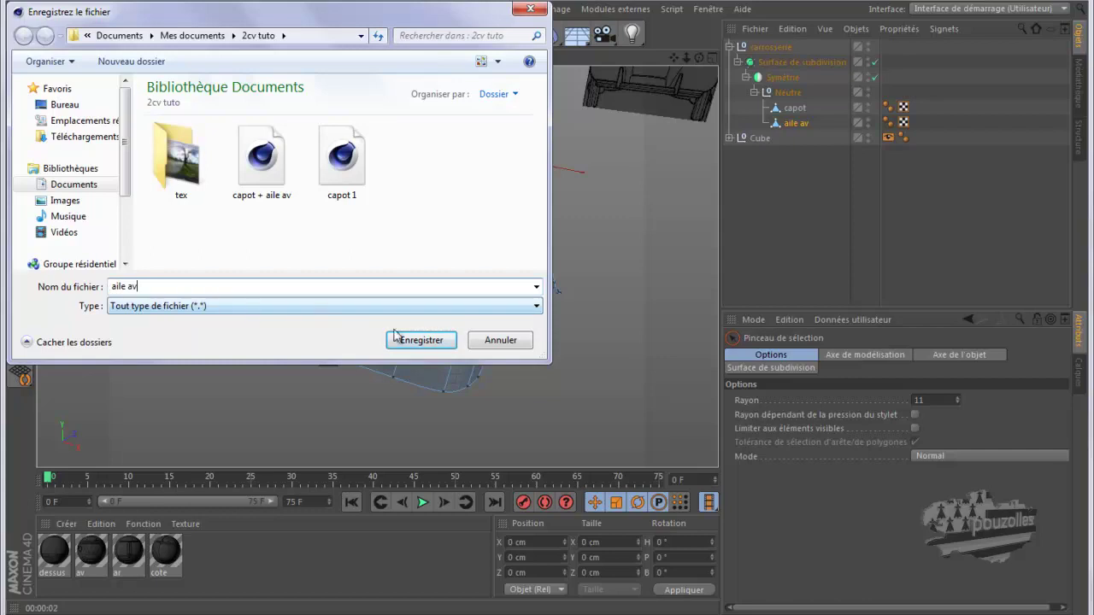
pyautogui.click(417, 339)
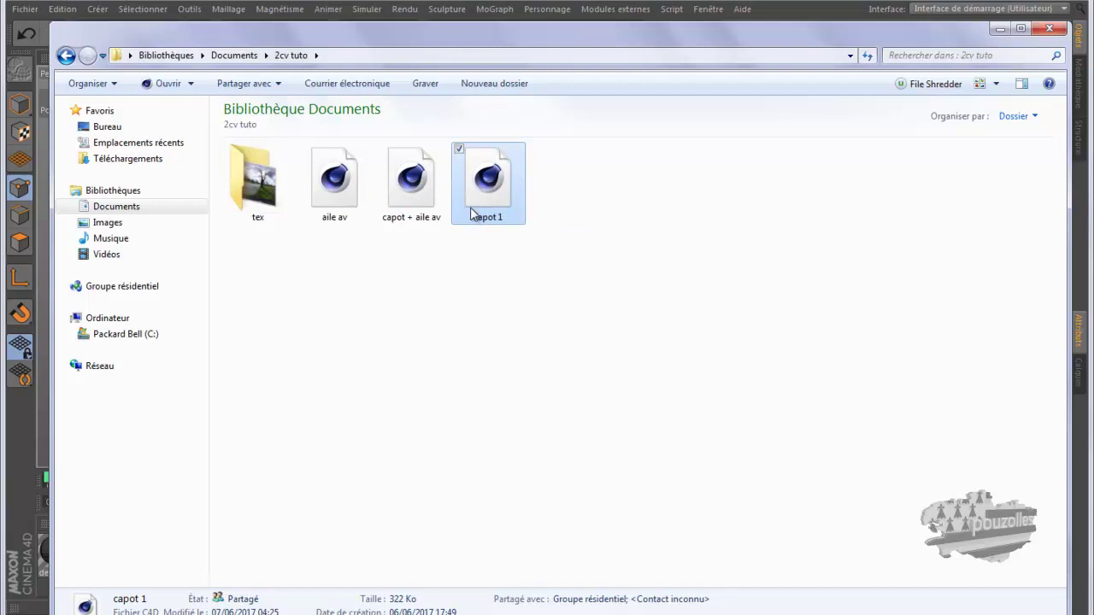
# Remove the outdated 'capot + aile av' file, keeping only 'aile av' in '2cv tuto', then resume Cinema 4D
pyautogui.click(408, 189)
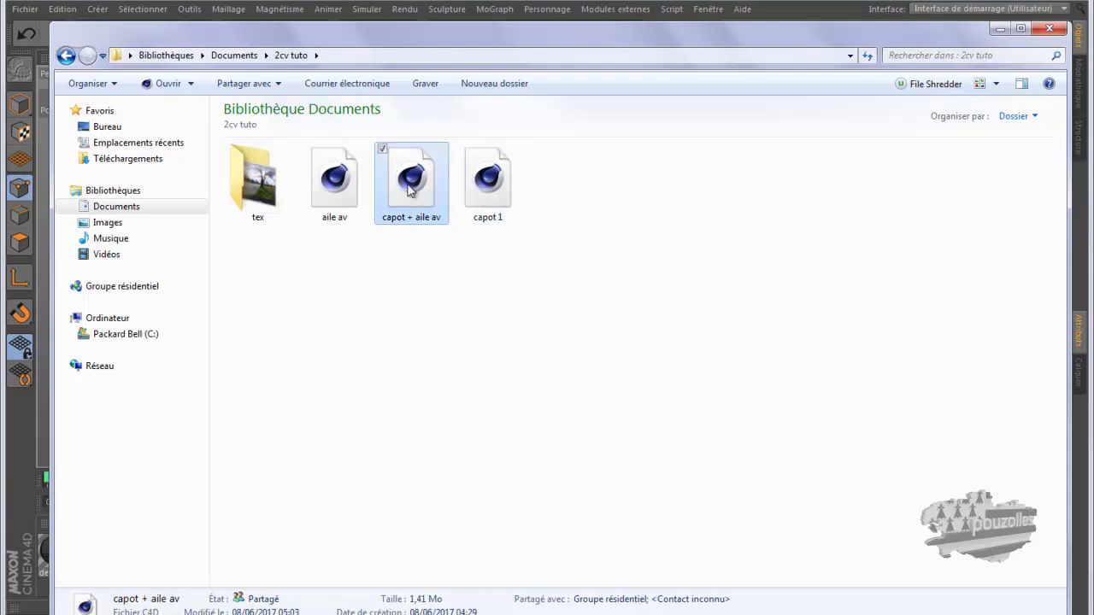
pyautogui.press('Delete')
pyautogui.press('Return')
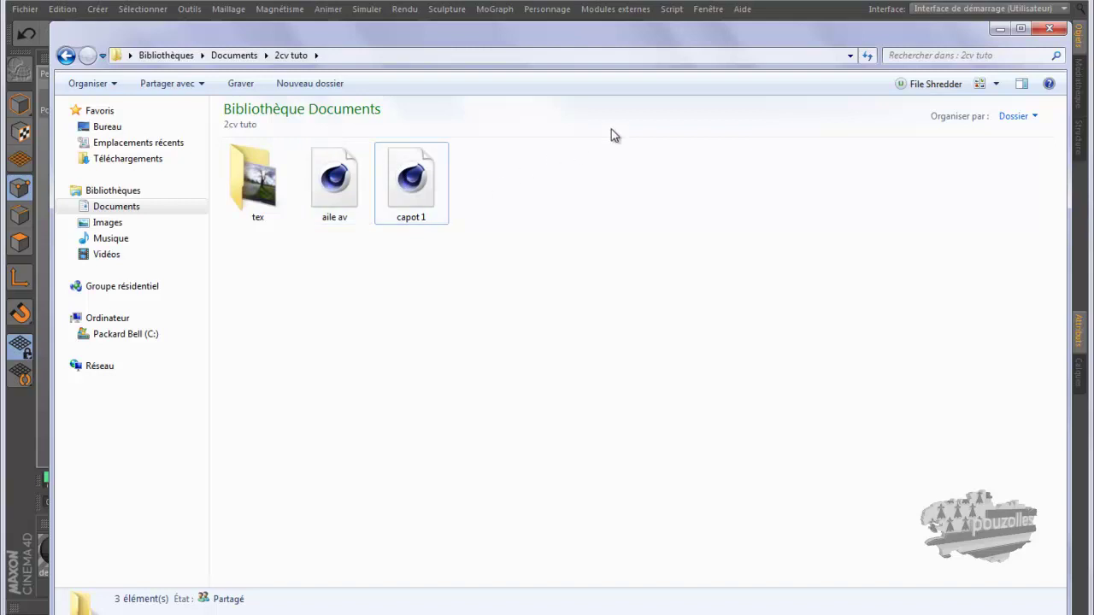
pyautogui.click(766, 4)
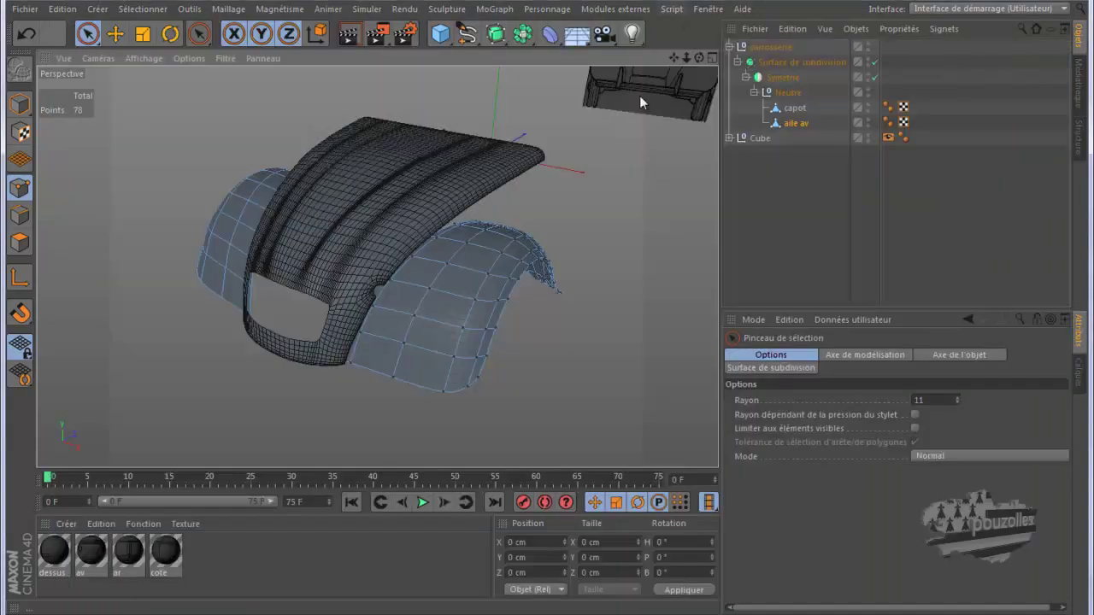